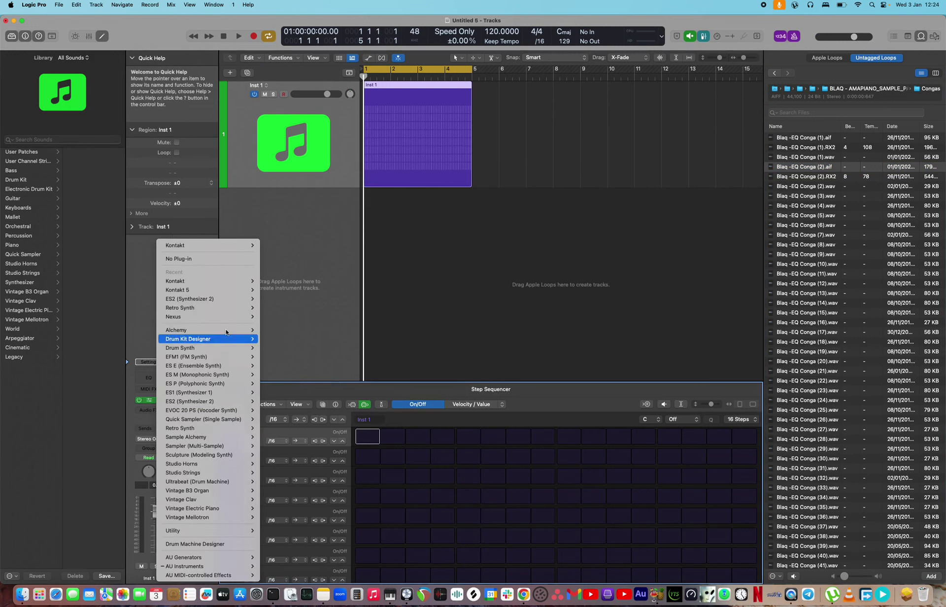
Load an empty Drum Machine Designer kit and add instruments to the C1, F#1, D#2 and F#2 pads.
{"action": "mouse_move", "coordinate": [229, 310]}
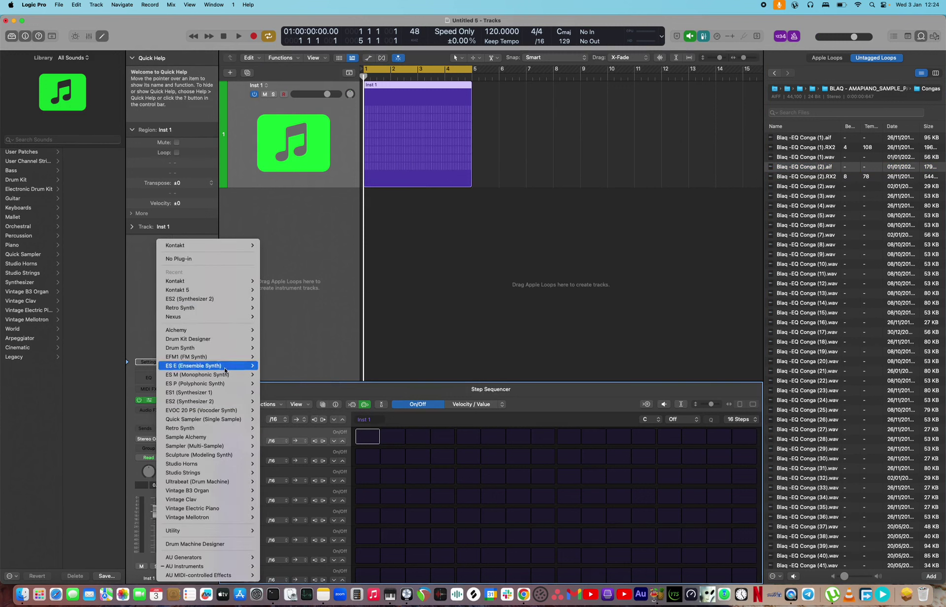
{"action": "left_click", "coordinate": [220, 544]}
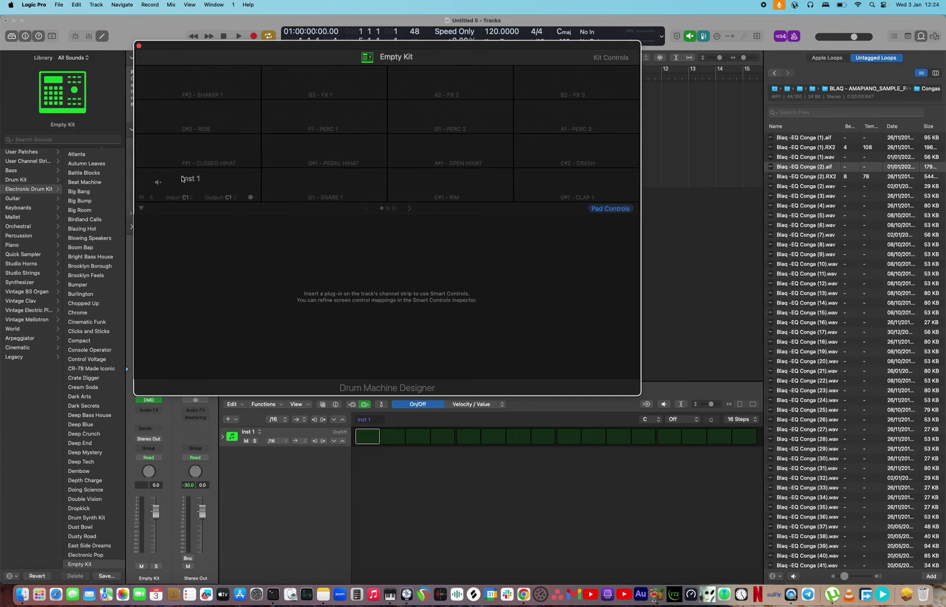
{"action": "left_click", "coordinate": [202, 178]}
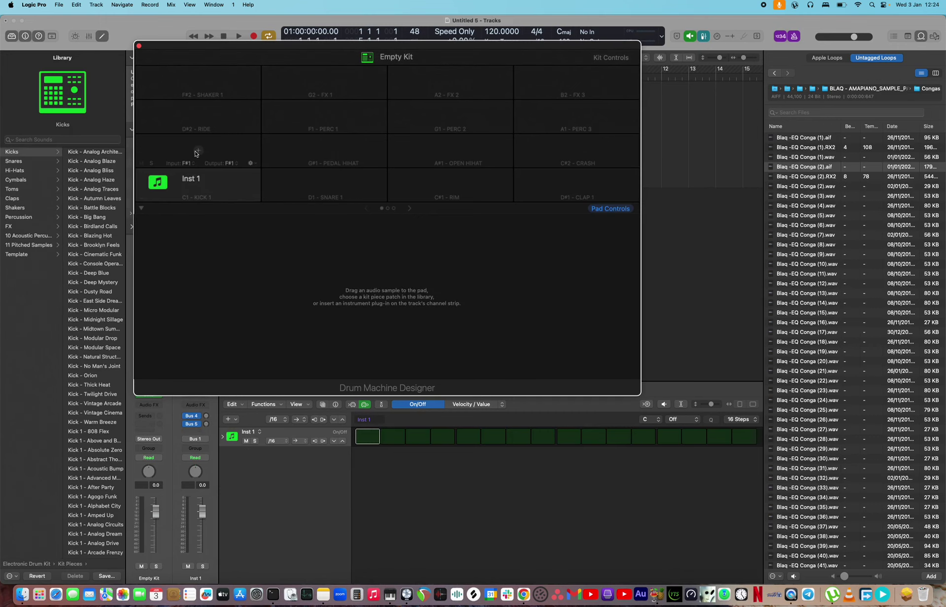
{"action": "left_click", "coordinate": [196, 151]}
{"action": "left_click", "coordinate": [197, 116]}
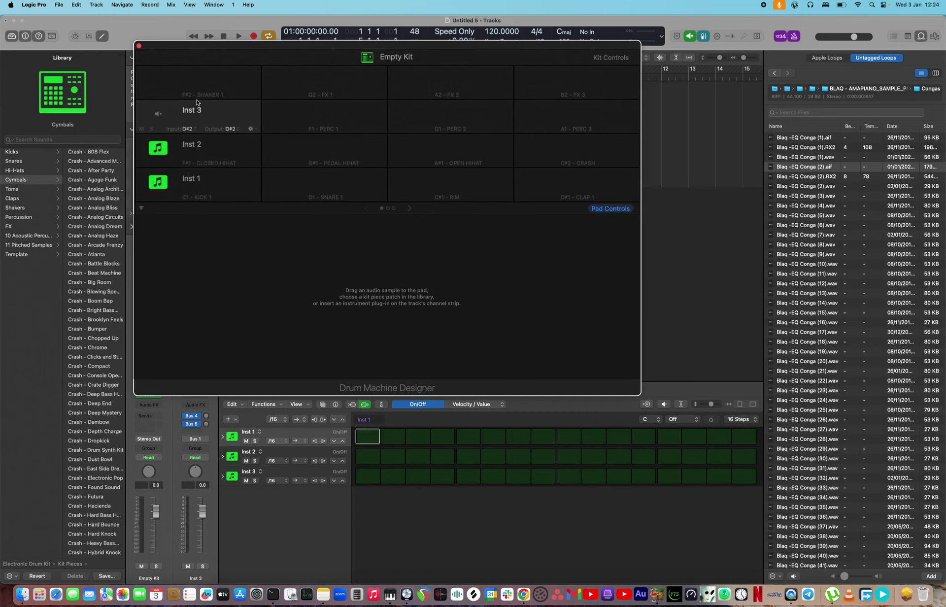
{"action": "left_click", "coordinate": [199, 83]}
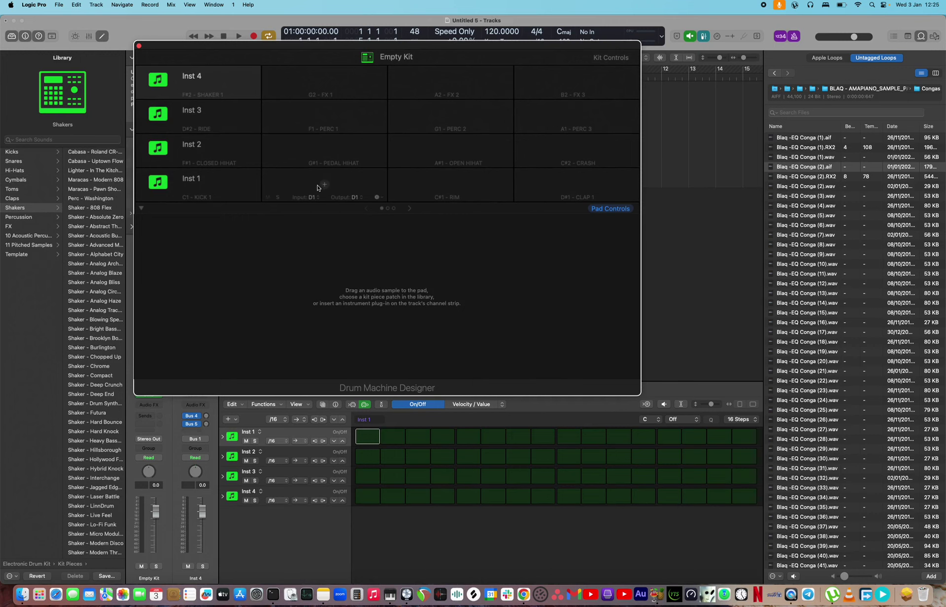
Add instruments to the D1, G#1, F1, G2, C#1, A#1, G1 and A2 pads, completing Inst 5–12.
{"action": "left_click", "coordinate": [318, 186]}
{"action": "left_click", "coordinate": [323, 153]}
{"action": "left_click", "coordinate": [321, 118]}
{"action": "left_click", "coordinate": [323, 83]}
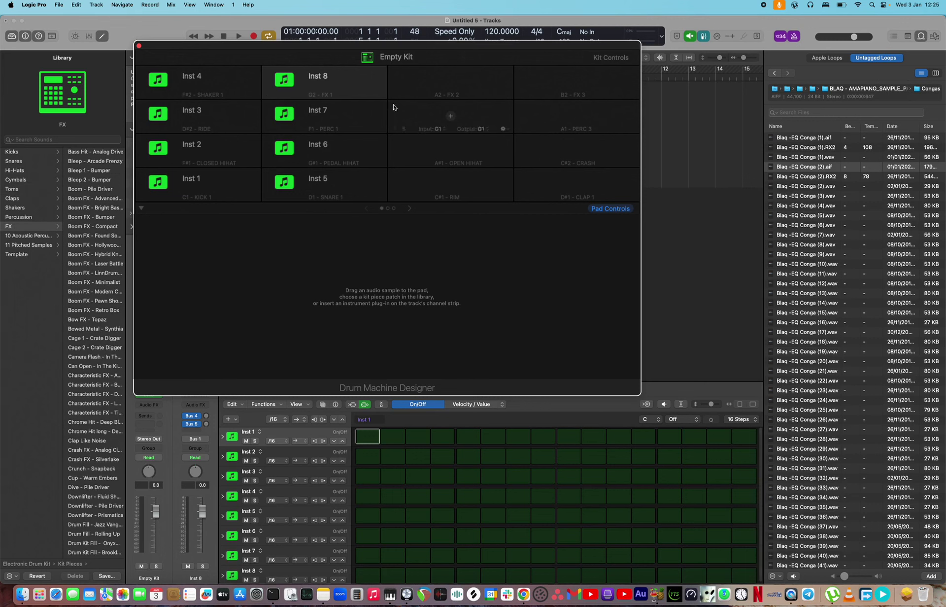
{"action": "left_click", "coordinate": [452, 187]}
{"action": "left_click", "coordinate": [450, 150]}
{"action": "left_click", "coordinate": [451, 116]}
{"action": "left_click", "coordinate": [450, 82]}
{"action": "scroll", "coordinate": [476, 472], "scroll_direction": "down", "scroll_amount": 4}
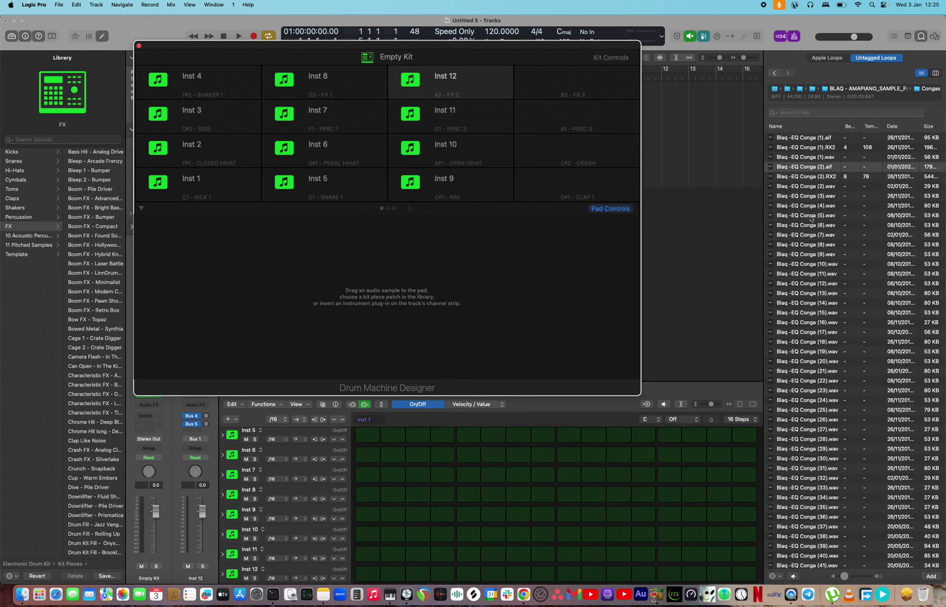
Put Blaq -EQ Conga (2) on the Inst 1 pad and Conga (1).wav on Inst 2.
{"action": "left_click", "coordinate": [807, 178]}
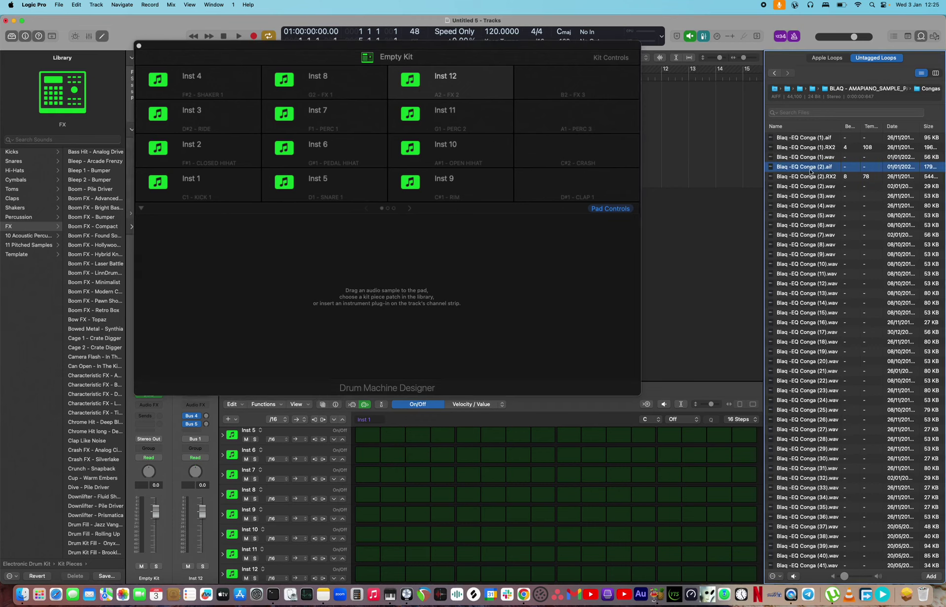
{"action": "left_click", "coordinate": [808, 175]}
{"action": "left_click_drag", "start_coordinate": [816, 170], "coordinate": [243, 178]}
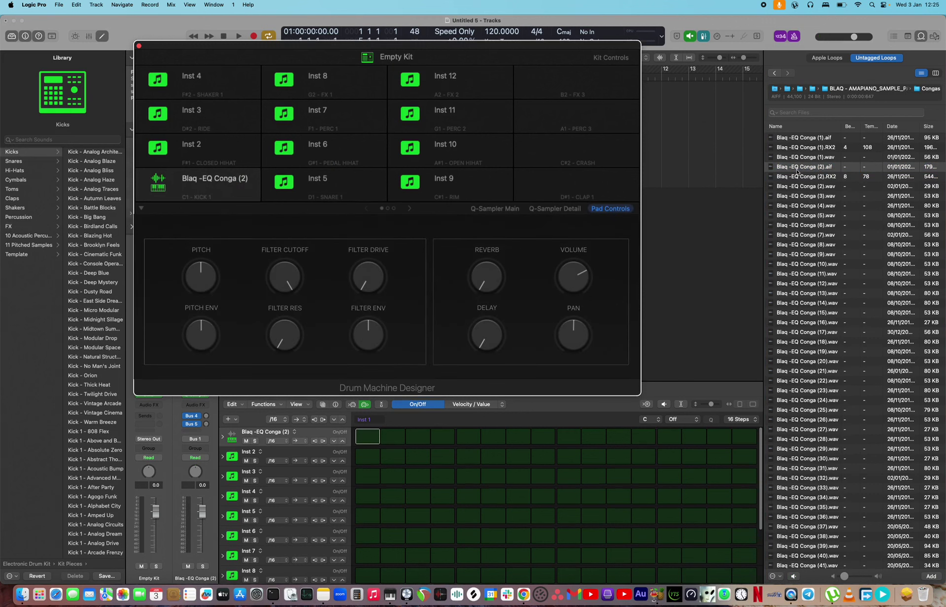
{"action": "left_click", "coordinate": [808, 159]}
{"action": "left_click", "coordinate": [831, 158]}
{"action": "left_click_drag", "start_coordinate": [816, 159], "coordinate": [203, 153]}
Put Conga (1).aif on the Inst 3 pad and Conga (27) on Inst 4.
{"action": "left_click", "coordinate": [829, 147]}
{"action": "left_click", "coordinate": [831, 147]}
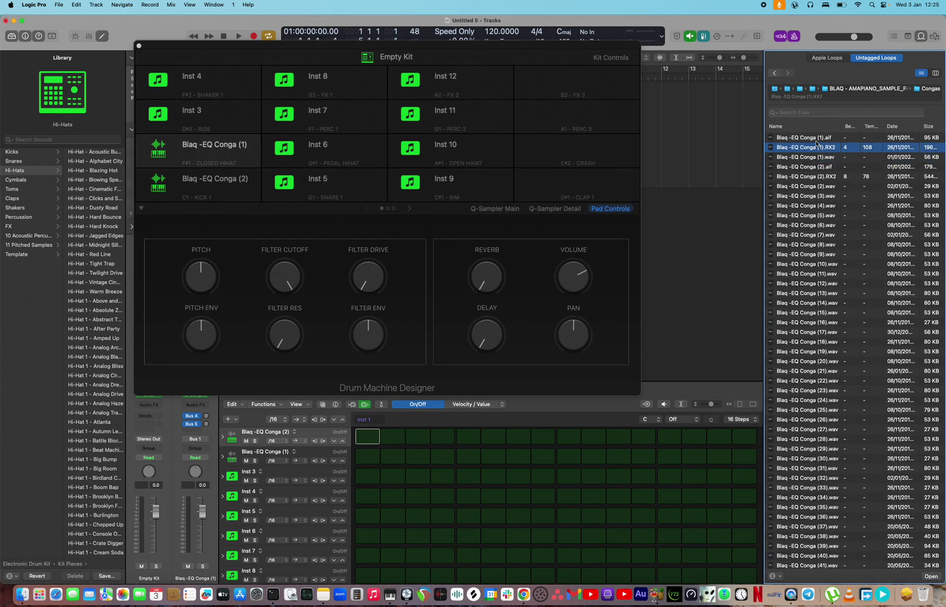
{"action": "left_click", "coordinate": [836, 141]}
{"action": "left_click_drag", "start_coordinate": [814, 140], "coordinate": [234, 115]}
{"action": "left_click", "coordinate": [805, 367]}
{"action": "left_click", "coordinate": [805, 369]}
{"action": "left_click", "coordinate": [795, 426]}
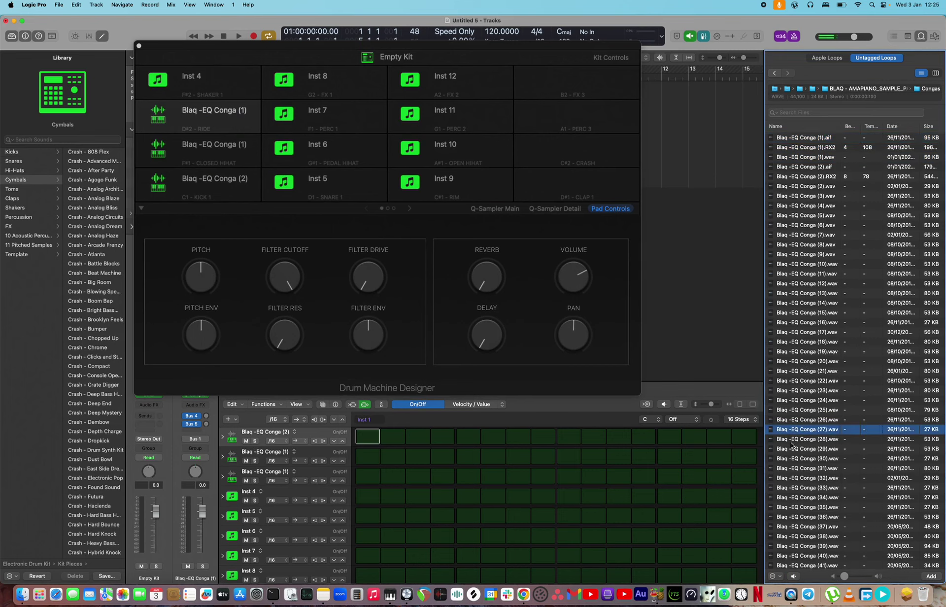
{"action": "left_click_drag", "start_coordinate": [807, 431], "coordinate": [230, 79]}
Audition further congas and put Conga (32) on the Inst 5 snare pad.
{"action": "scroll", "coordinate": [801, 480], "scroll_direction": "down", "scroll_amount": 5}
{"action": "left_click", "coordinate": [822, 377]}
{"action": "left_click", "coordinate": [808, 396]}
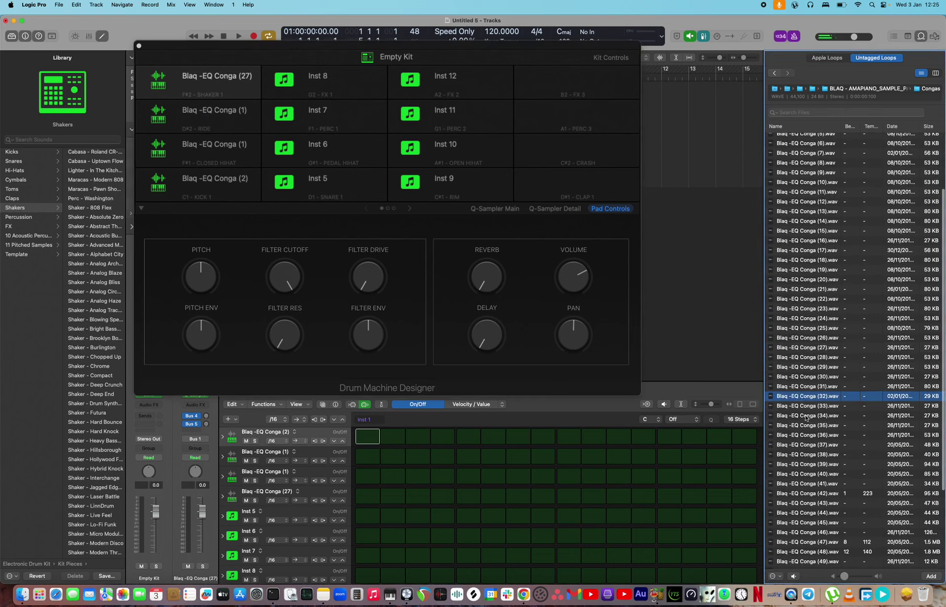
{"action": "left_click_drag", "start_coordinate": [497, 293], "coordinate": [336, 184]}
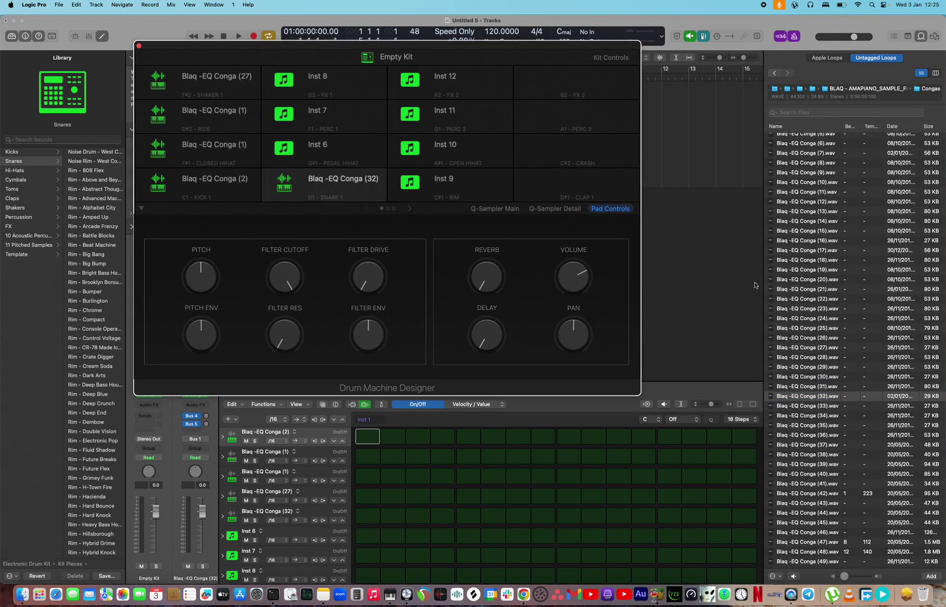
Audition Congas (35) through (46) and put Conga (45) on the Inst 6 pad.
{"action": "left_click", "coordinate": [818, 425]}
{"action": "left_click", "coordinate": [816, 444]}
{"action": "left_click", "coordinate": [807, 463]}
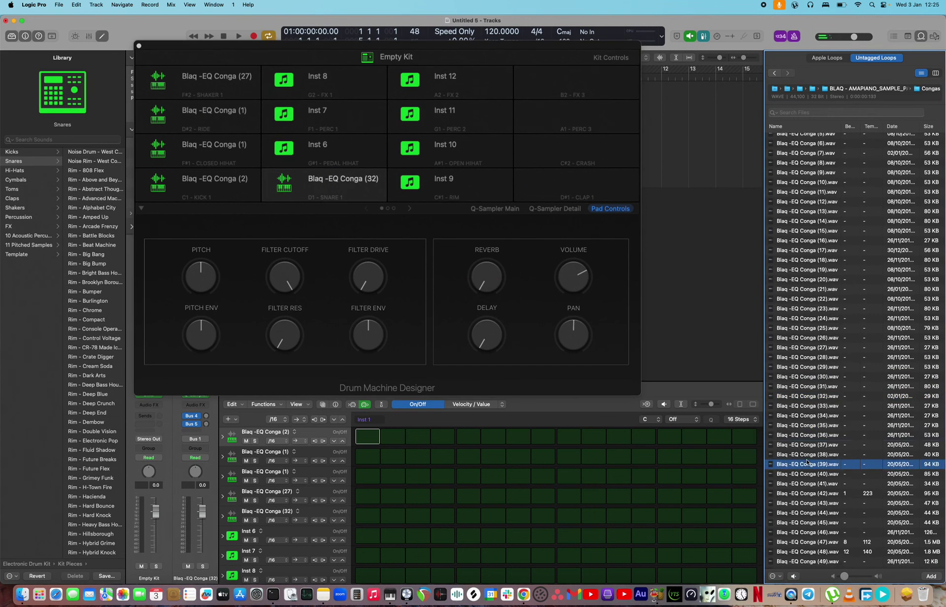
{"action": "left_click", "coordinate": [807, 485]}
{"action": "left_click", "coordinate": [801, 503]}
{"action": "left_click", "coordinate": [802, 523]}
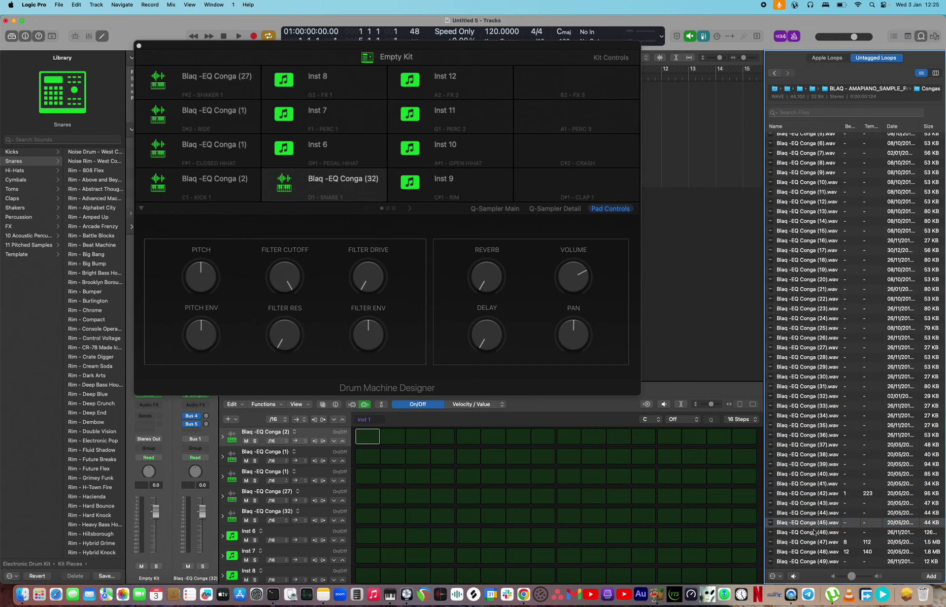
{"action": "left_click", "coordinate": [814, 531]}
{"action": "left_click", "coordinate": [815, 522]}
{"action": "left_click_drag", "start_coordinate": [559, 366], "coordinate": [340, 158]}
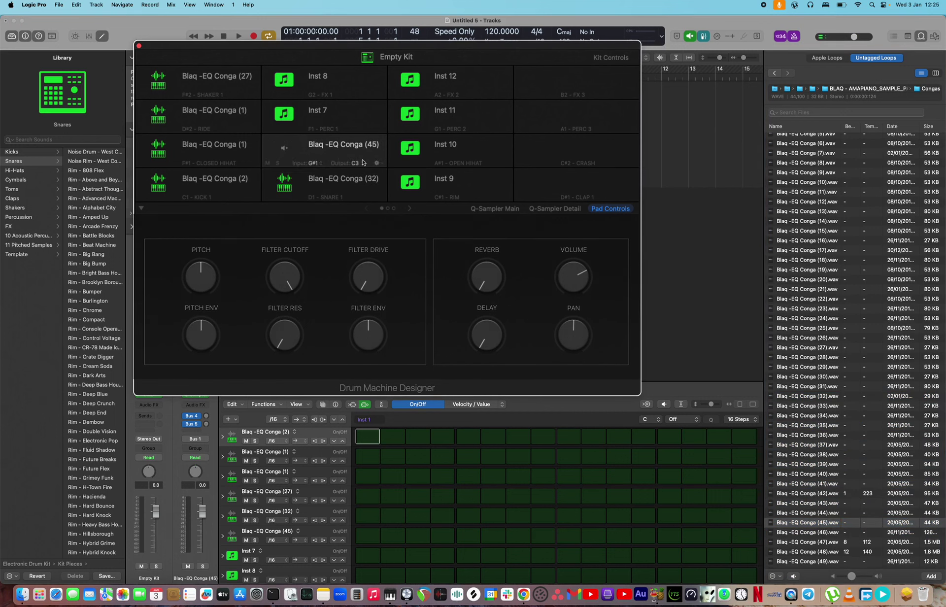
Audition Congas (47) through (50) and put Conga (50) on the Inst 7 pad.
{"action": "scroll", "coordinate": [819, 489], "scroll_direction": "down", "scroll_amount": 3}
{"action": "left_click", "coordinate": [819, 493]}
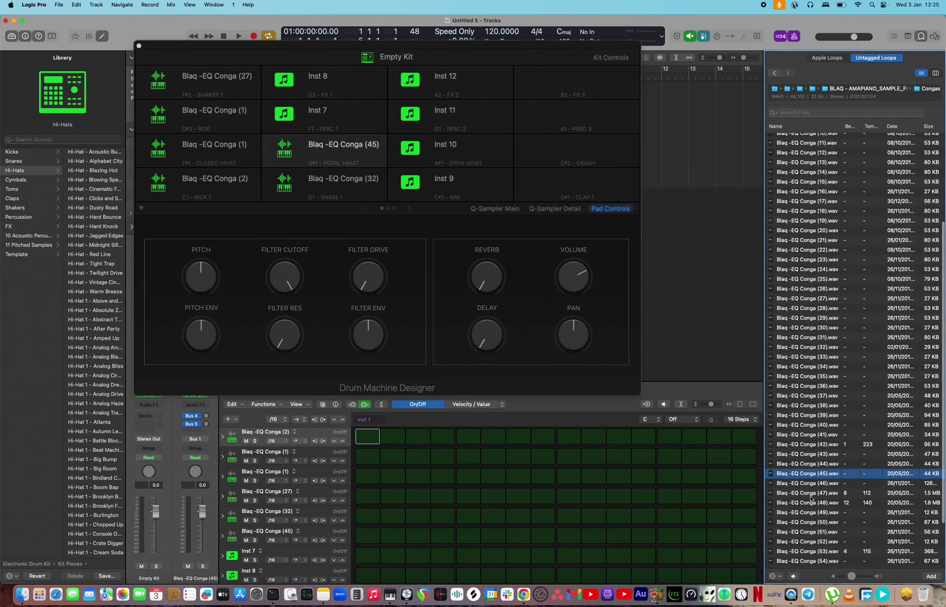
{"action": "left_click", "coordinate": [810, 511]}
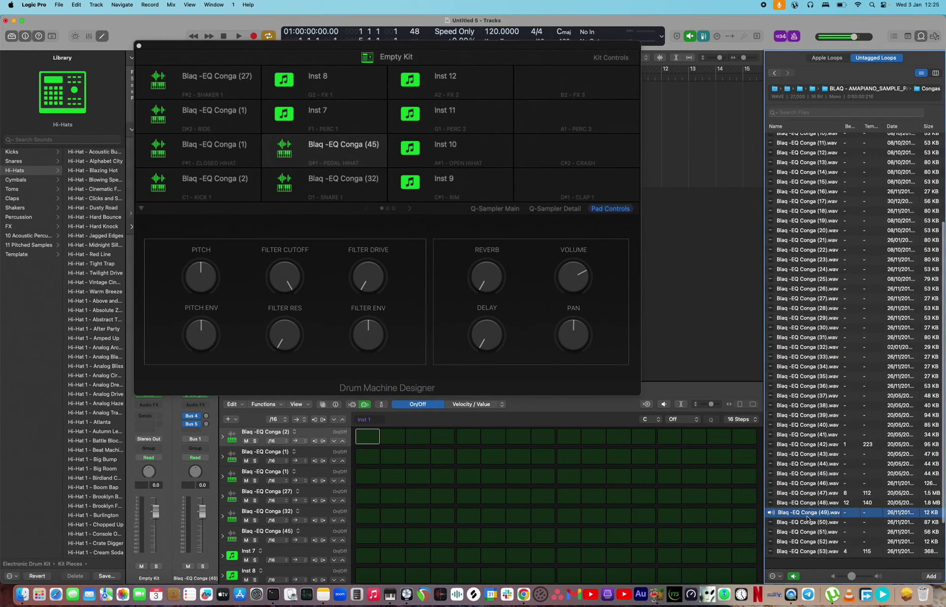
{"action": "left_click", "coordinate": [808, 503]}
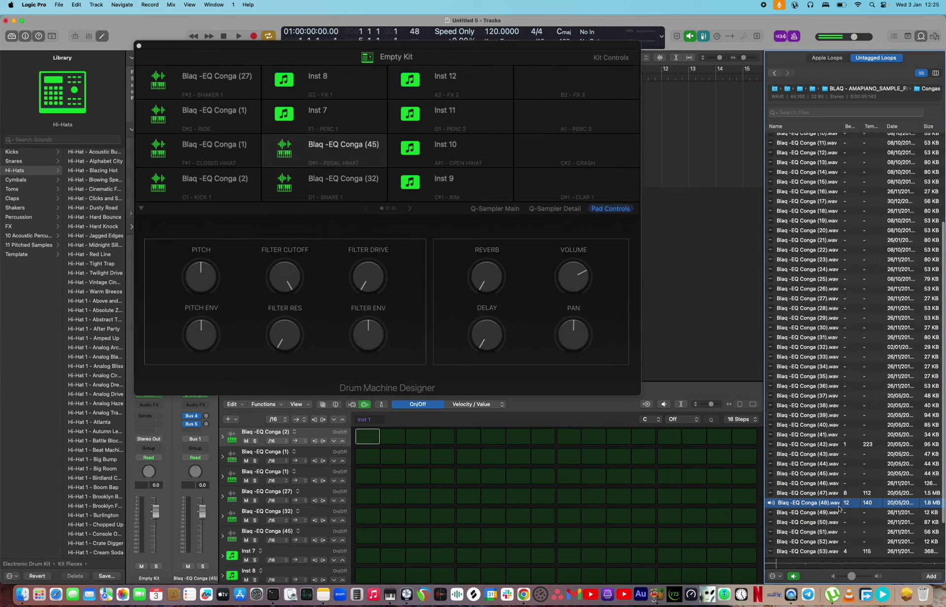
{"action": "left_click", "coordinate": [807, 513]}
{"action": "left_click", "coordinate": [807, 521]}
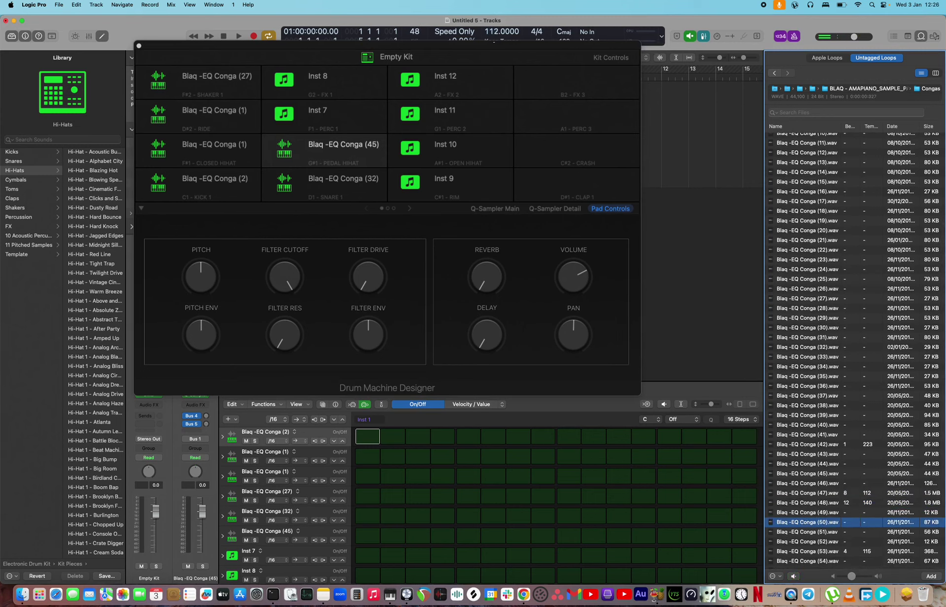
{"action": "left_click", "coordinate": [819, 522]}
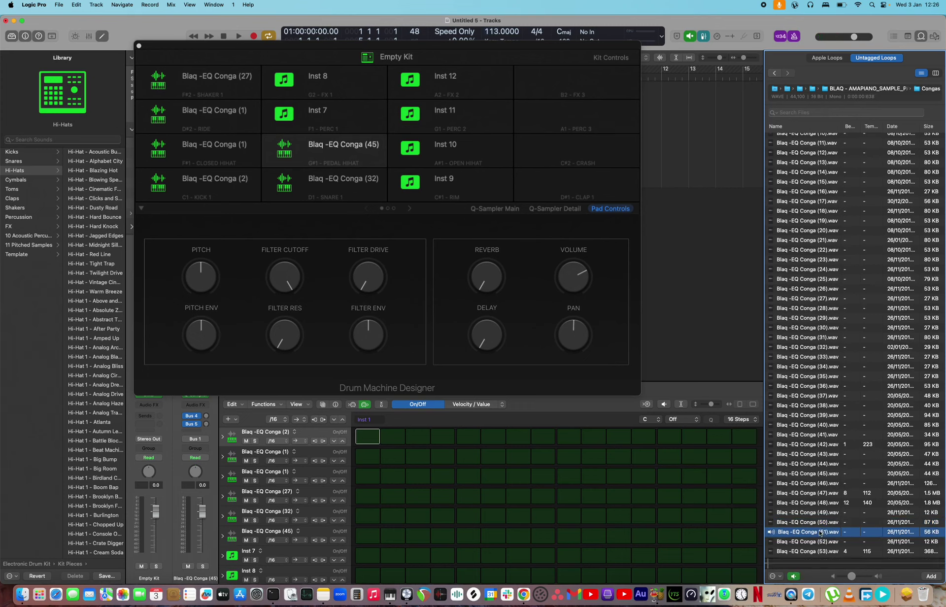
{"action": "left_click_drag", "start_coordinate": [819, 523], "coordinate": [351, 124]}
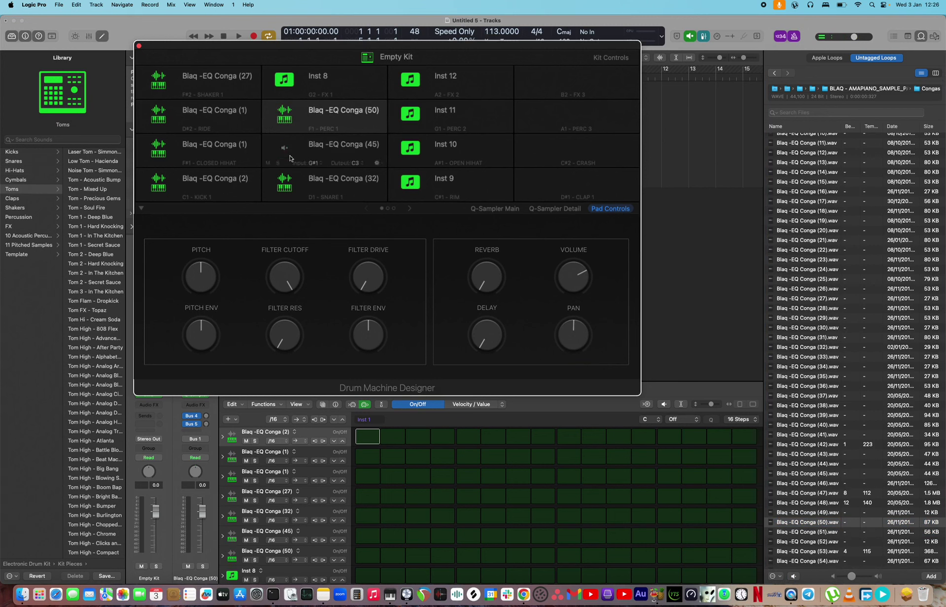
Set the conga pattern to 32 steps, move the kit window aside and play the beat.
{"action": "left_click", "coordinate": [743, 419]}
{"action": "left_click", "coordinate": [749, 437]}
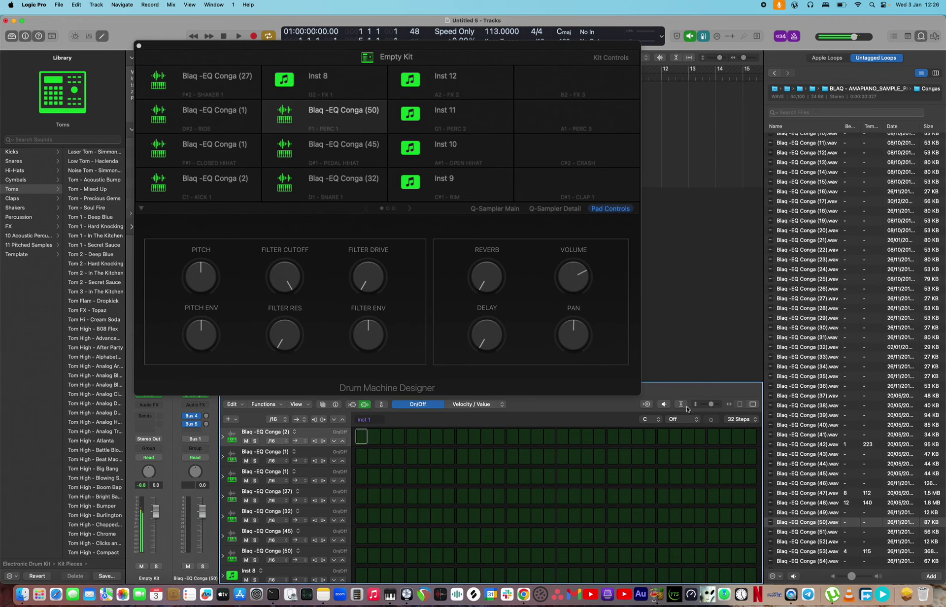
{"action": "left_click", "coordinate": [736, 419]}
{"action": "left_click", "coordinate": [744, 403]}
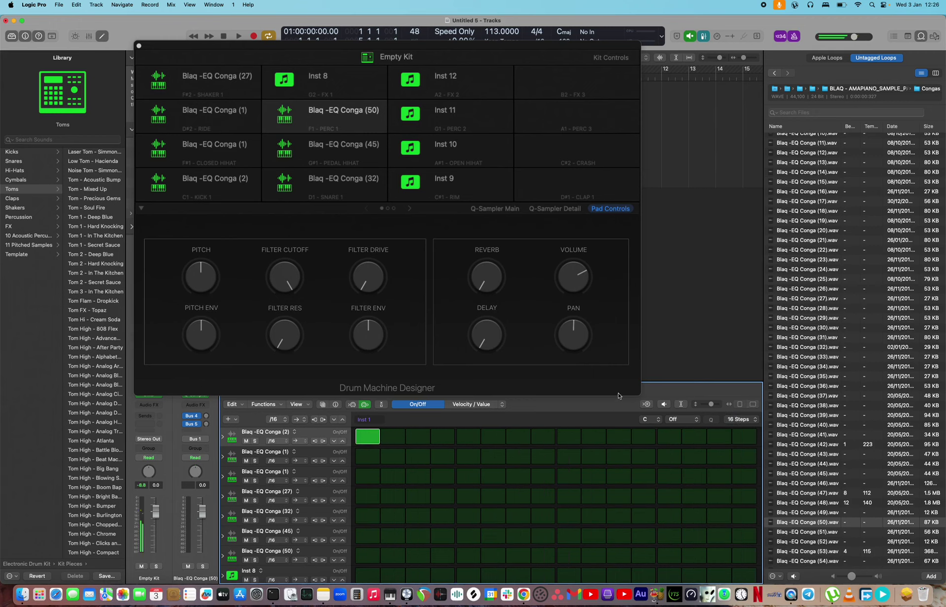
{"action": "left_click_drag", "start_coordinate": [530, 63], "coordinate": [860, 88]}
{"action": "key", "text": "space"}
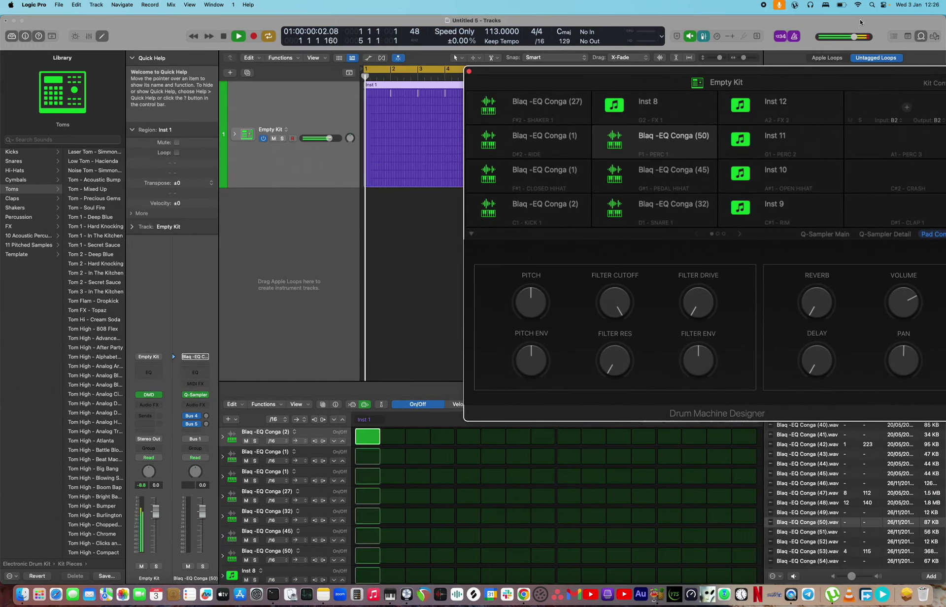
{"action": "left_click_drag", "start_coordinate": [497, 72], "coordinate": [930, 70]}
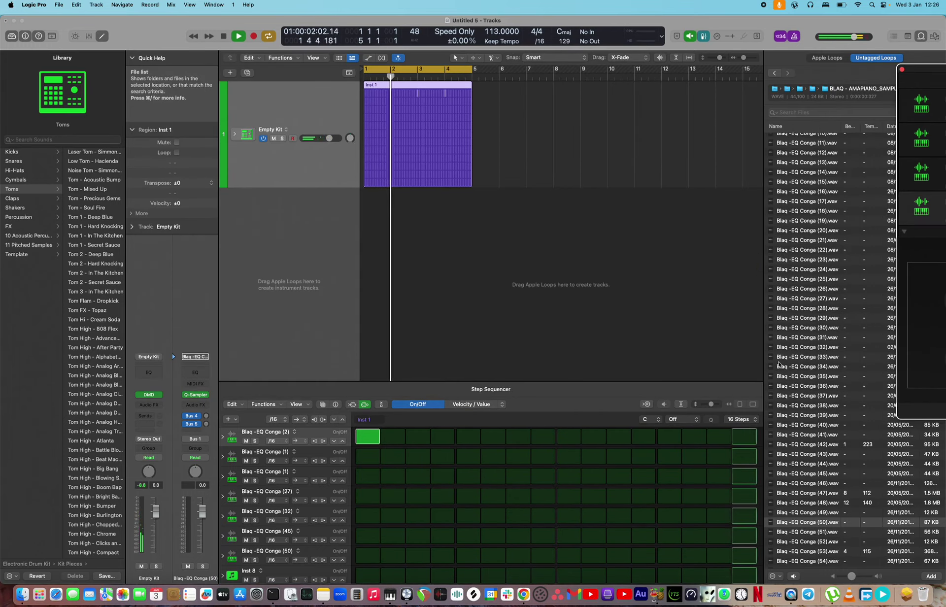
{"action": "left_click", "coordinate": [747, 420]}
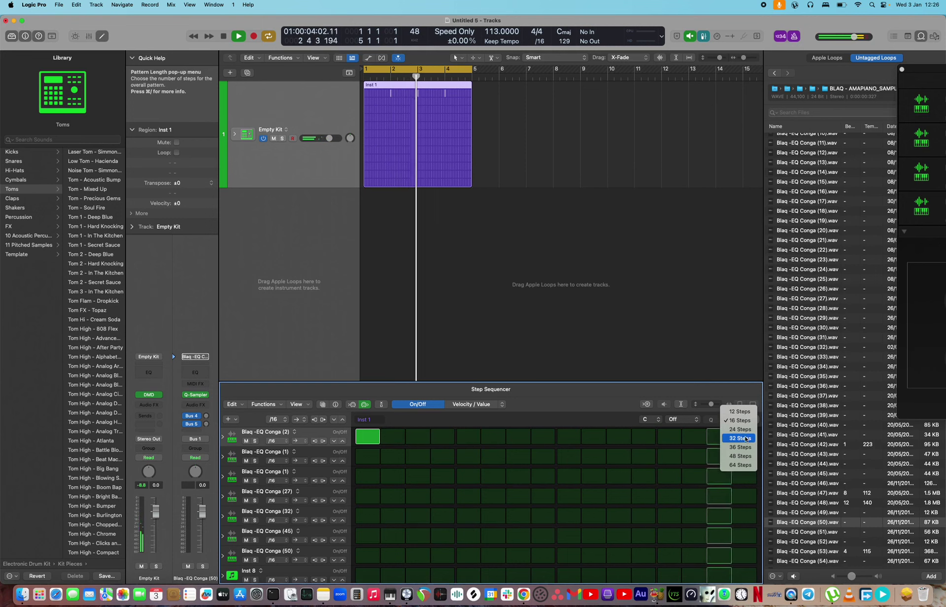
{"action": "left_click", "coordinate": [745, 439]}
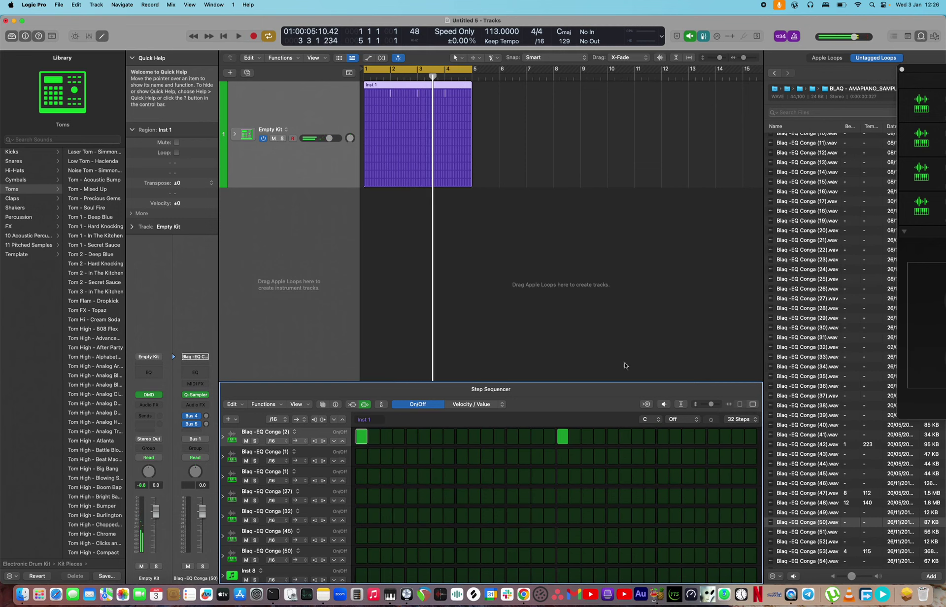
Toggle early steps on the top conga rows and audition the pattern.
{"action": "left_click_drag", "start_coordinate": [925, 73], "coordinate": [356, 25]}
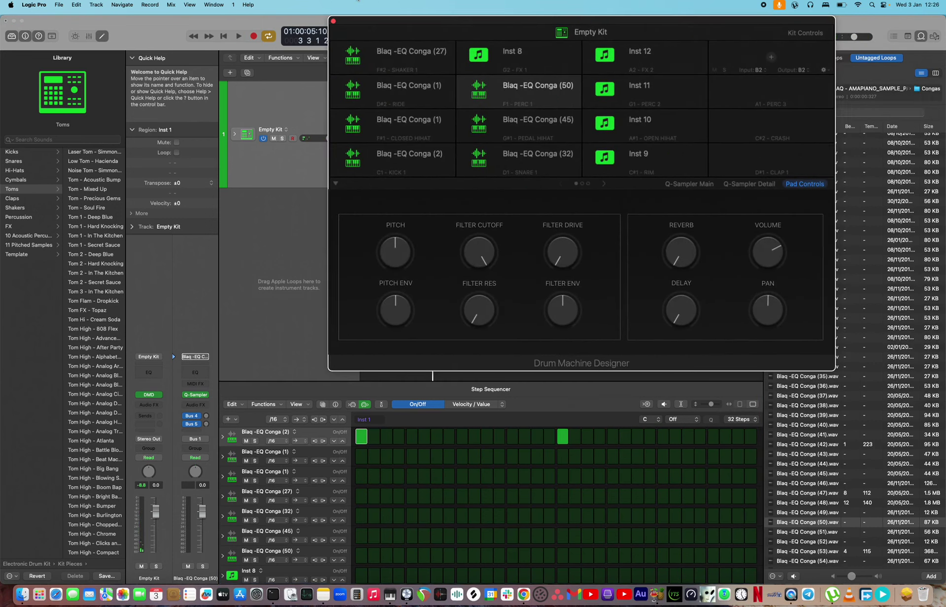
{"action": "left_click", "coordinate": [386, 475]}
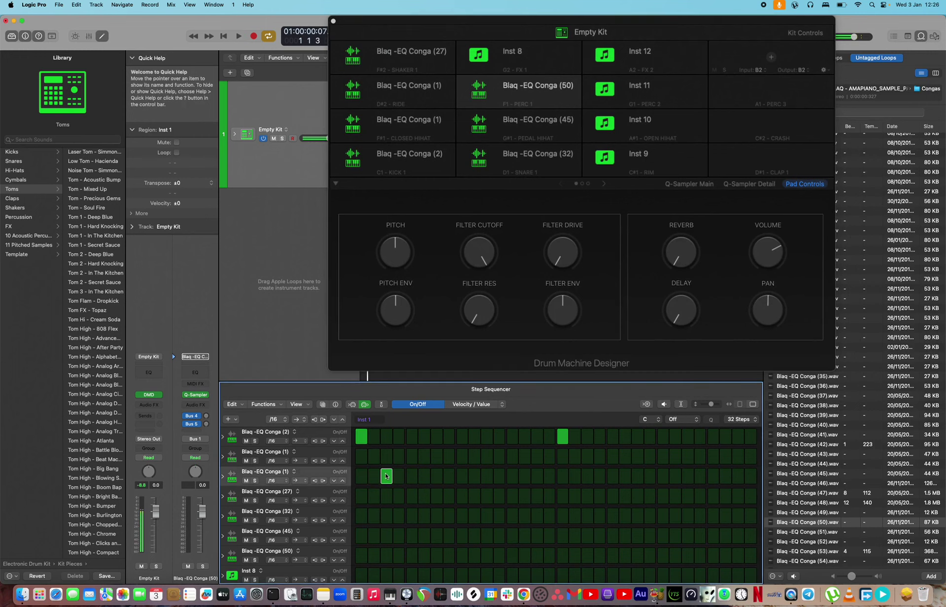
{"action": "left_click", "coordinate": [386, 459]}
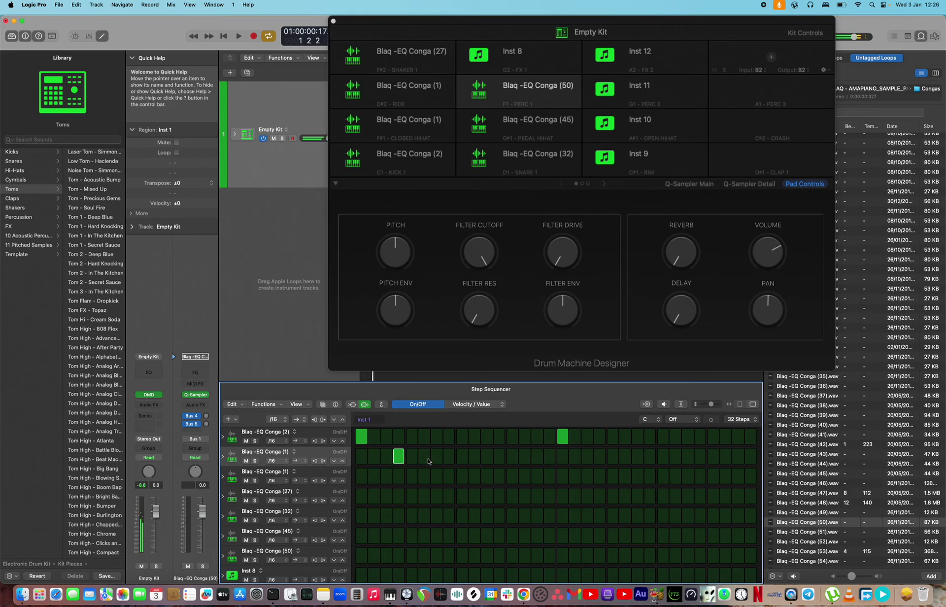
{"action": "left_click", "coordinate": [423, 476]}
{"action": "left_click", "coordinate": [399, 456]}
{"action": "left_click", "coordinate": [398, 476]}
{"action": "key", "text": "space"}
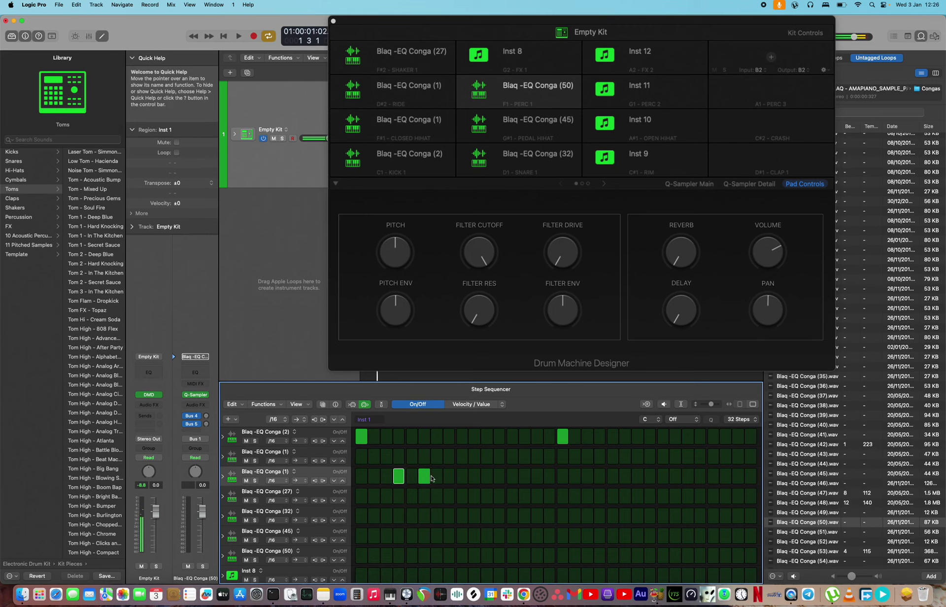
{"action": "left_click", "coordinate": [426, 477]}
{"action": "key", "text": "space"}
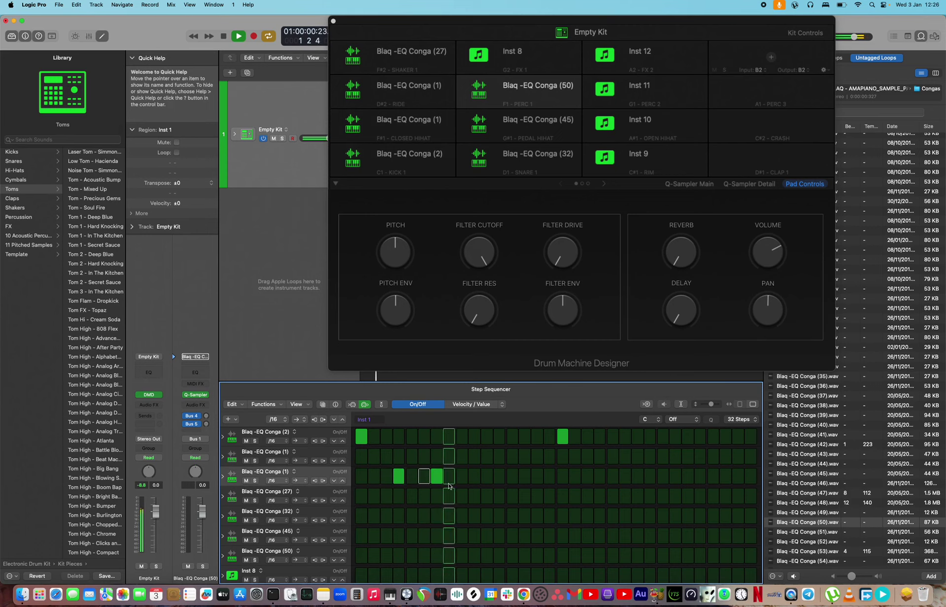
Add later hits on the Conga (2), Conga (32) and Conga (1) rows while auditioning.
{"action": "left_click", "coordinate": [462, 437]}
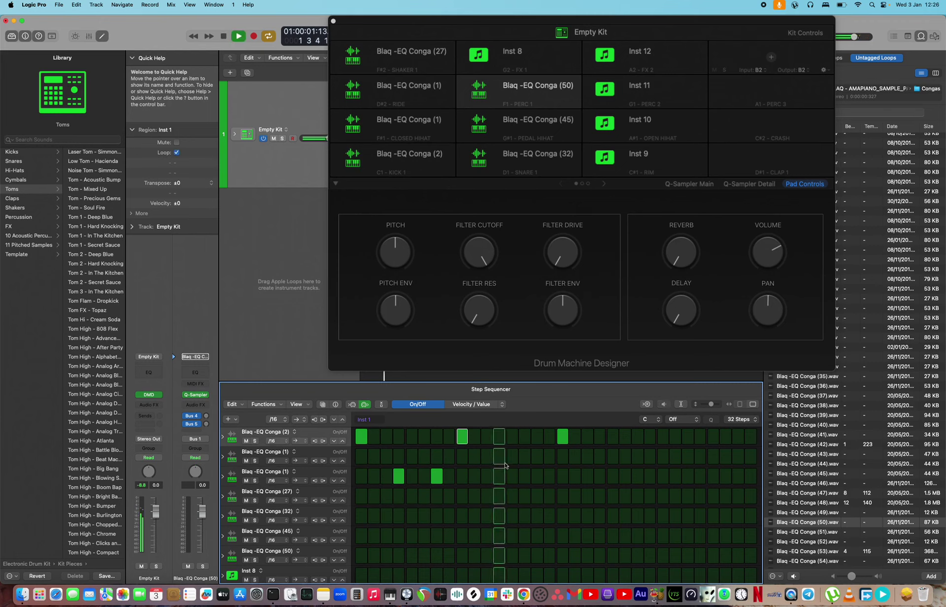
{"action": "left_click", "coordinate": [484, 521]}
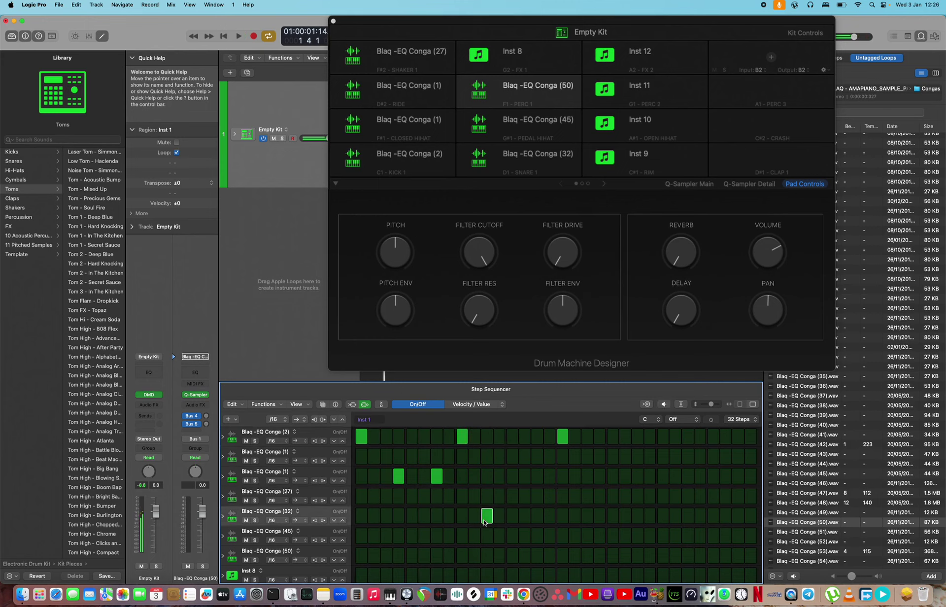
{"action": "key", "text": "space"}
{"action": "left_click", "coordinate": [512, 518]}
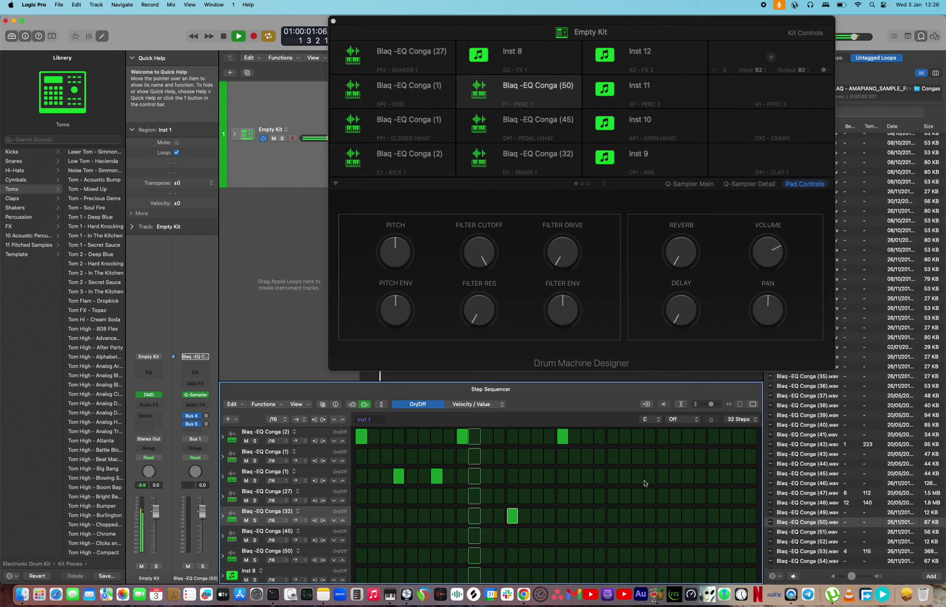
{"action": "key", "text": "space"}
{"action": "left_click", "coordinate": [602, 478]}
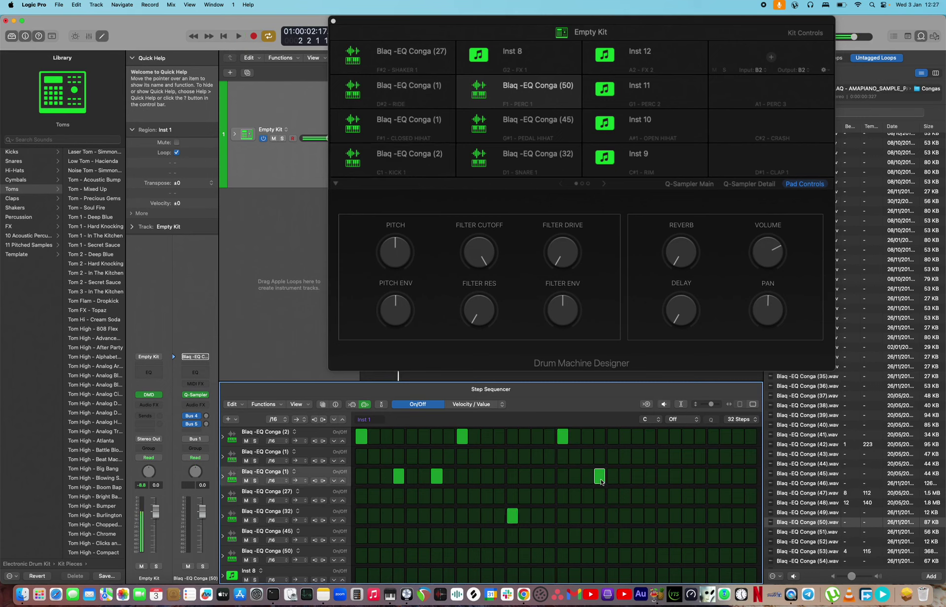
{"action": "key", "text": "space"}
{"action": "left_click", "coordinate": [637, 482]}
{"action": "left_click", "coordinate": [661, 438]}
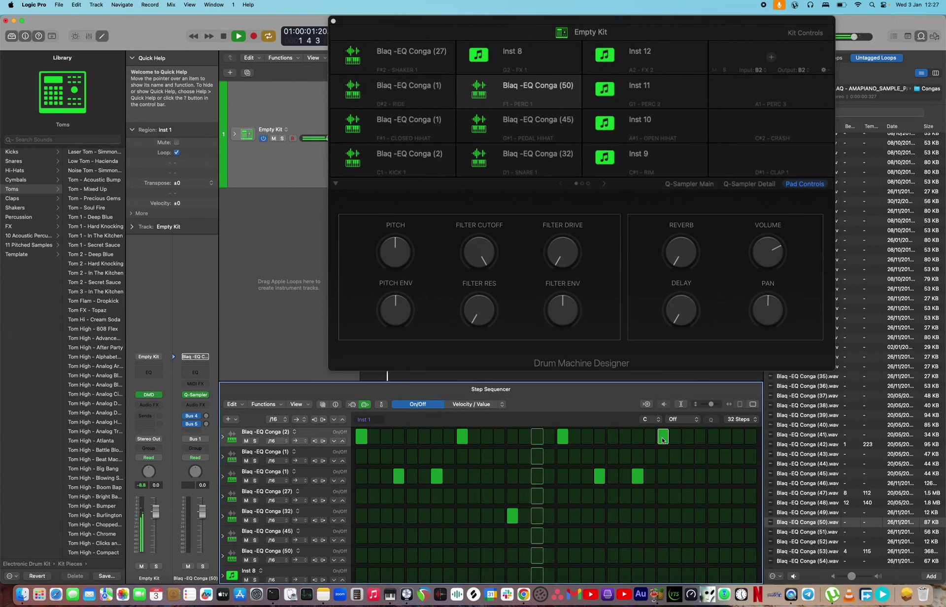
{"action": "left_click", "coordinate": [713, 516]}
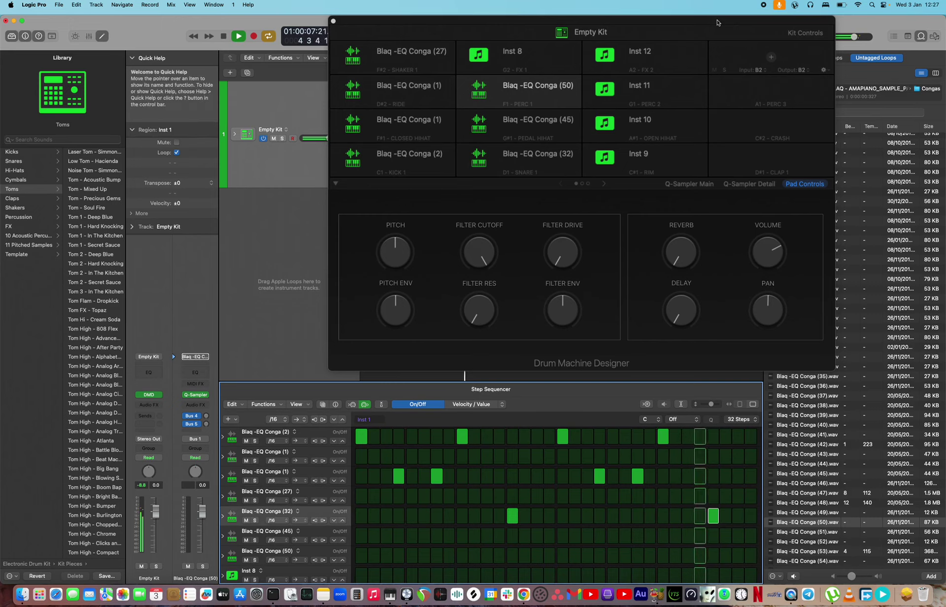
Move the kit editor aside and turn off looping on Inst 1's region.
{"action": "left_click_drag", "start_coordinate": [717, 23], "coordinate": [539, 28]}
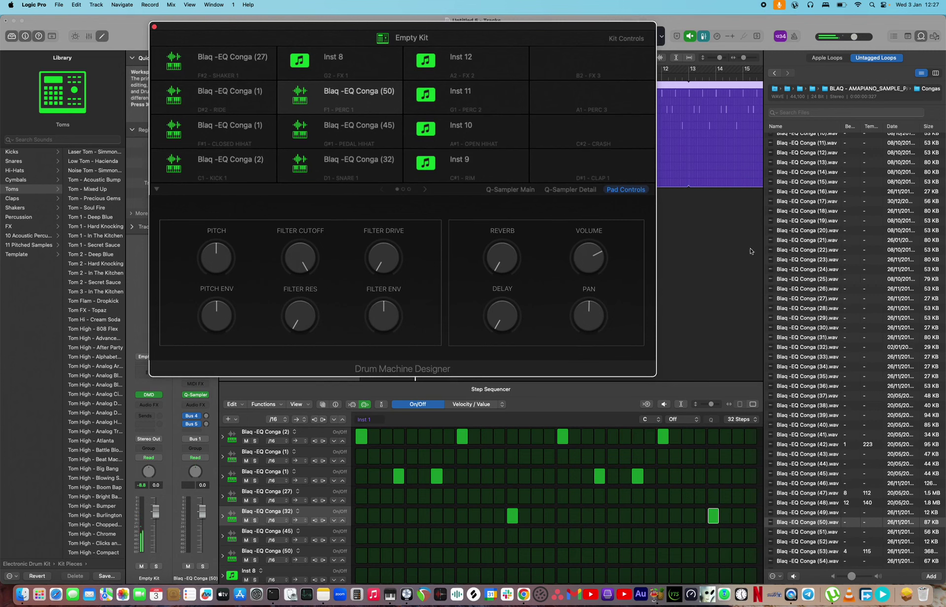
{"action": "left_click_drag", "start_coordinate": [596, 28], "coordinate": [584, 226]}
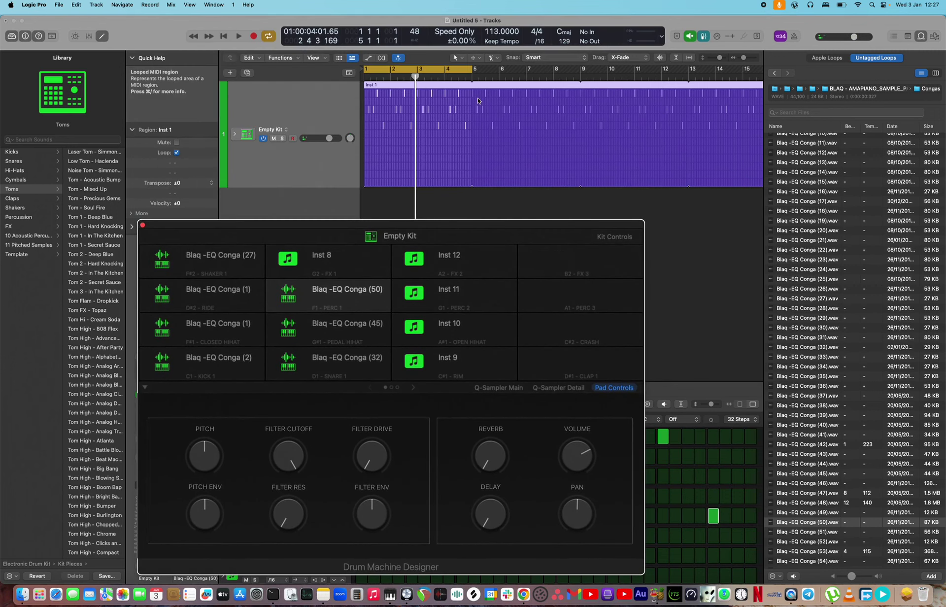
{"action": "left_click_drag", "start_coordinate": [475, 83], "coordinate": [472, 83]}
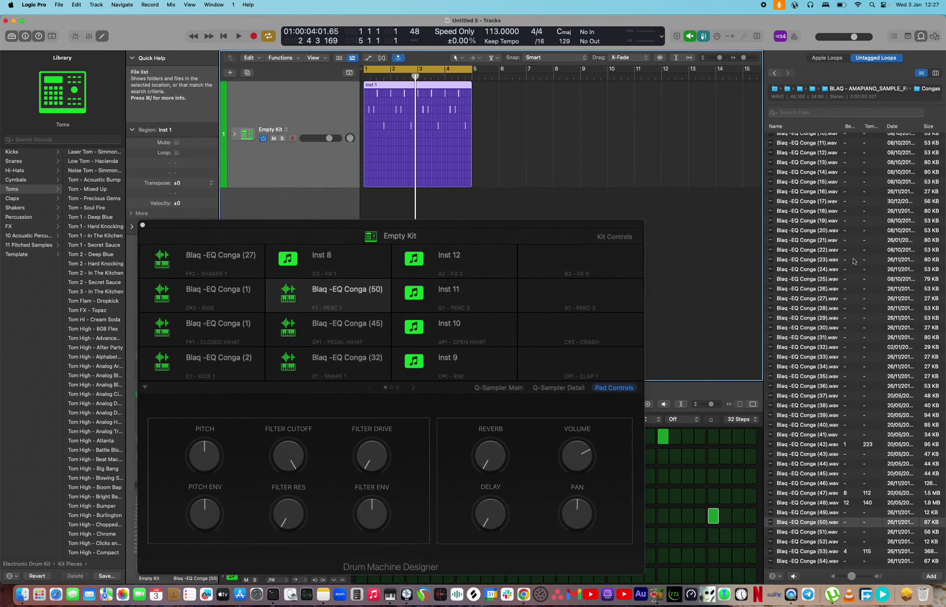
Audition shakers in the Shakers folder and put Blaq - Shaker (10).wav on the Inst 8 pad.
{"action": "left_click", "coordinate": [866, 88]}
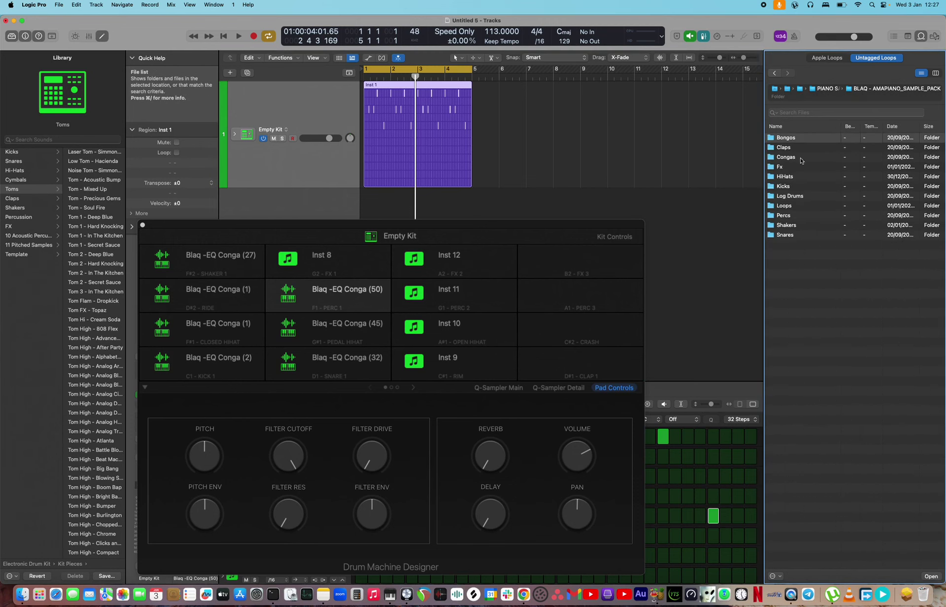
{"action": "double_click", "coordinate": [786, 225]}
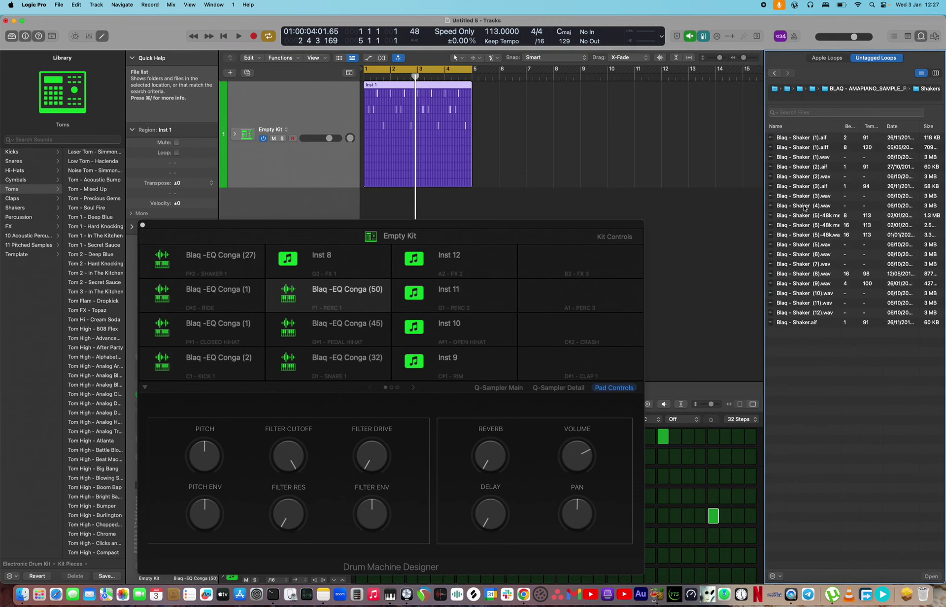
{"action": "left_click", "coordinate": [808, 195]}
{"action": "left_click", "coordinate": [803, 265]}
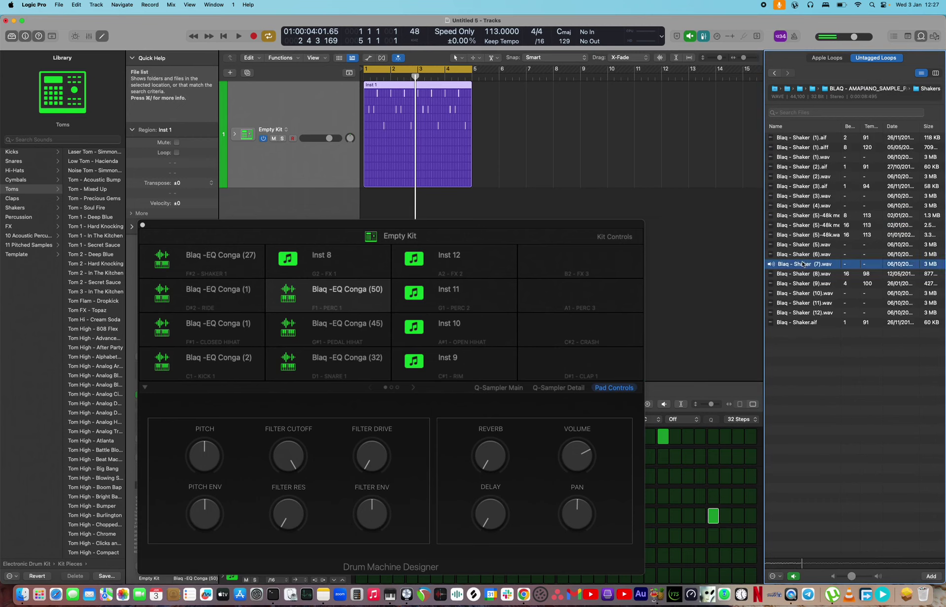
{"action": "left_click", "coordinate": [803, 294]}
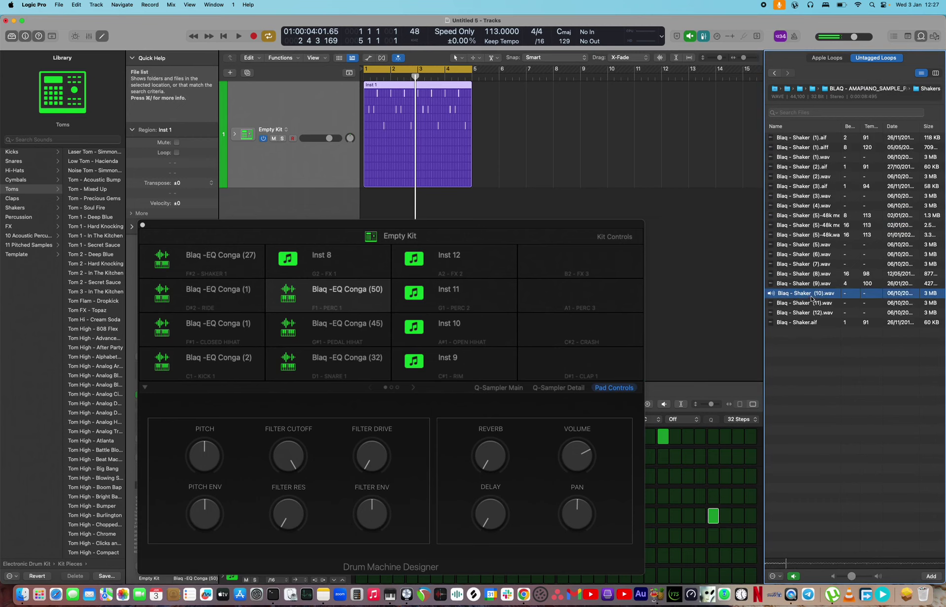
{"action": "left_click_drag", "start_coordinate": [728, 283], "coordinate": [408, 261]}
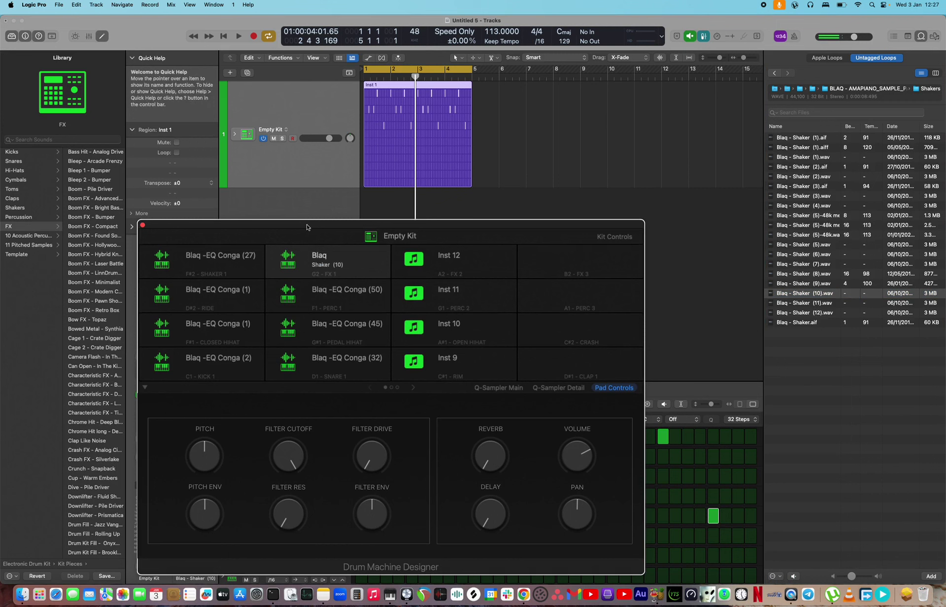
Enable step 1 on the shaker row in the Step Sequencer and play the beat from bar 1.
{"action": "left_click", "coordinate": [142, 225]}
{"action": "scroll", "coordinate": [334, 511], "scroll_direction": "down", "scroll_amount": 4}
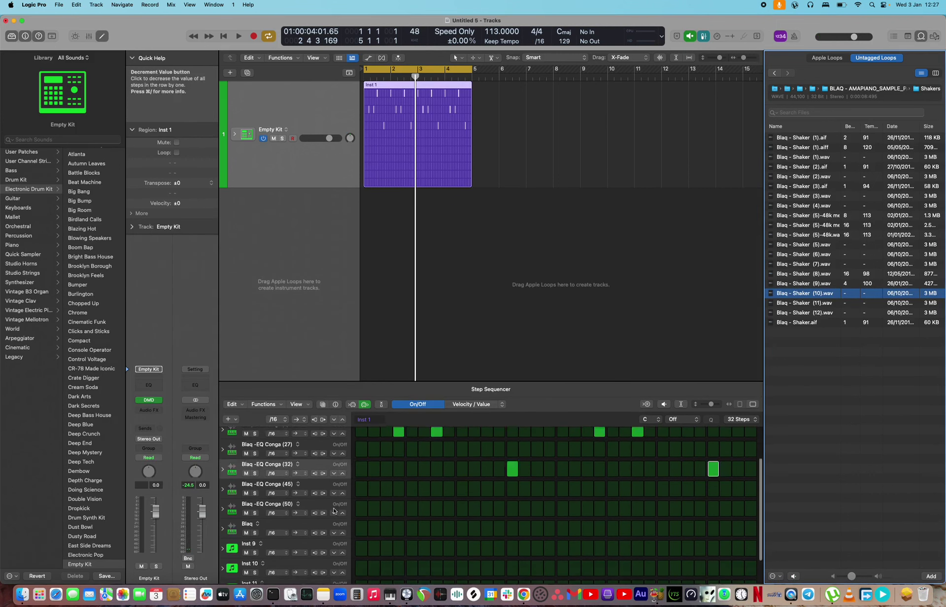
{"action": "scroll", "coordinate": [334, 511], "scroll_direction": "up", "scroll_amount": 2}
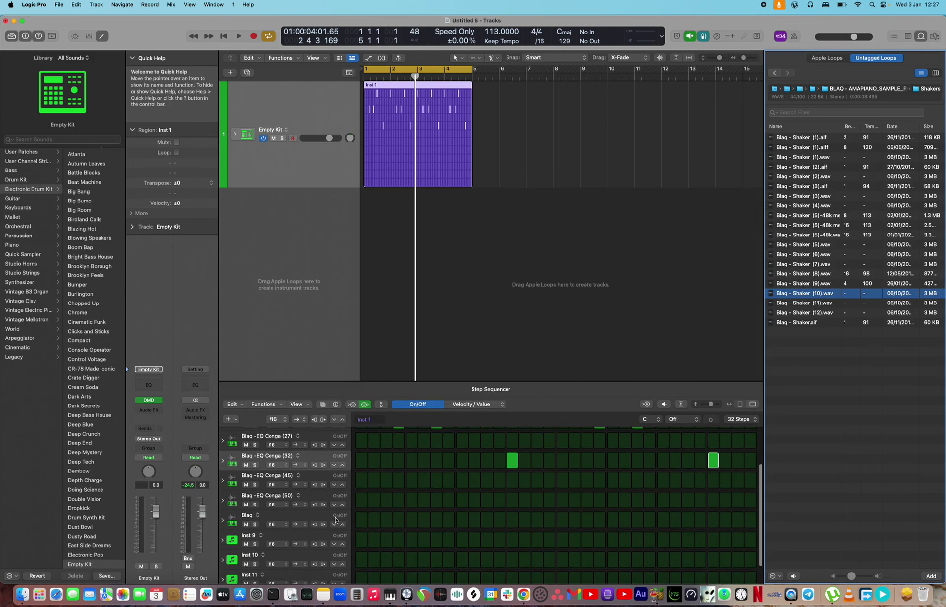
{"action": "scroll", "coordinate": [335, 521], "scroll_direction": "up", "scroll_amount": 2}
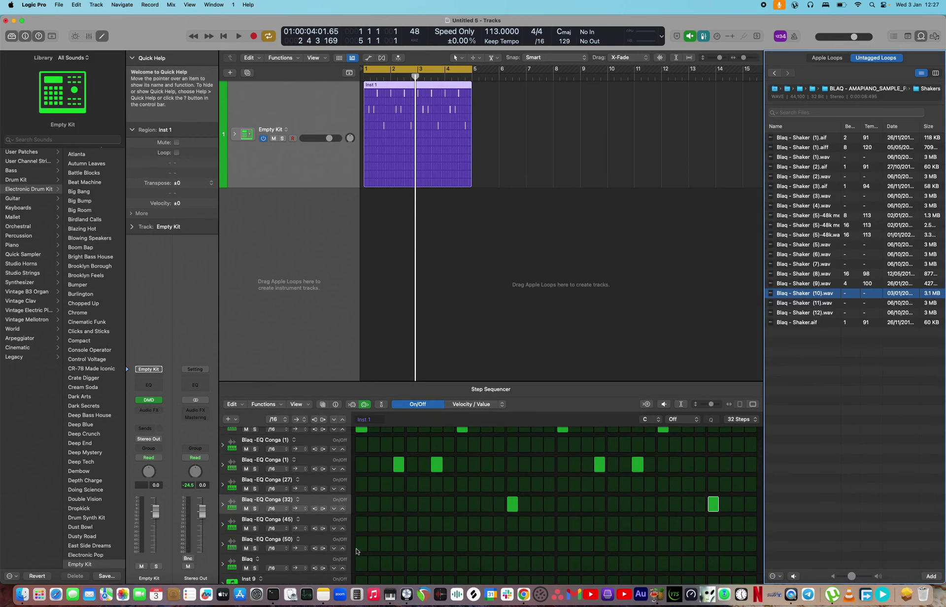
{"action": "scroll", "coordinate": [412, 527], "scroll_direction": "down", "scroll_amount": 3}
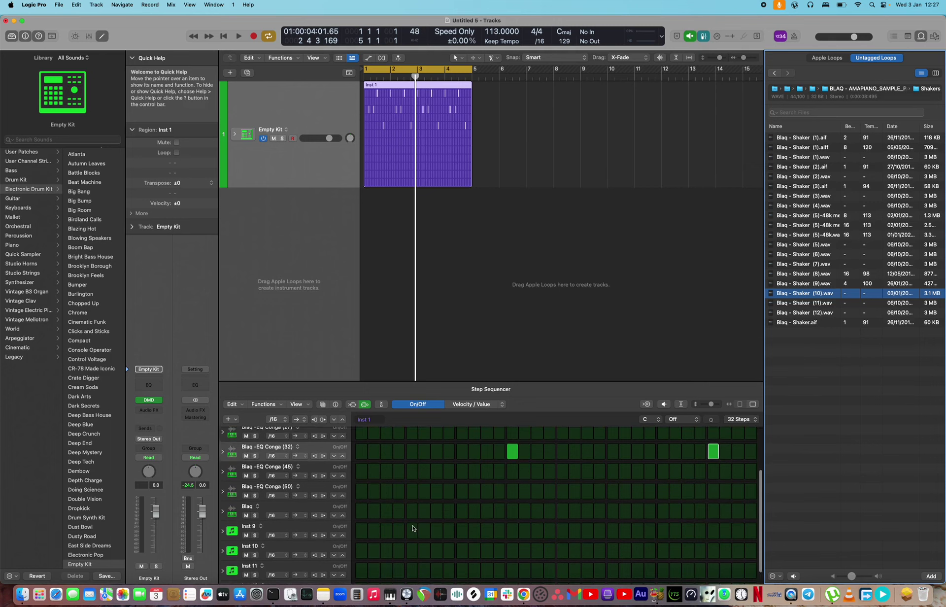
{"action": "left_click", "coordinate": [361, 491]}
{"action": "left_click", "coordinate": [362, 511]}
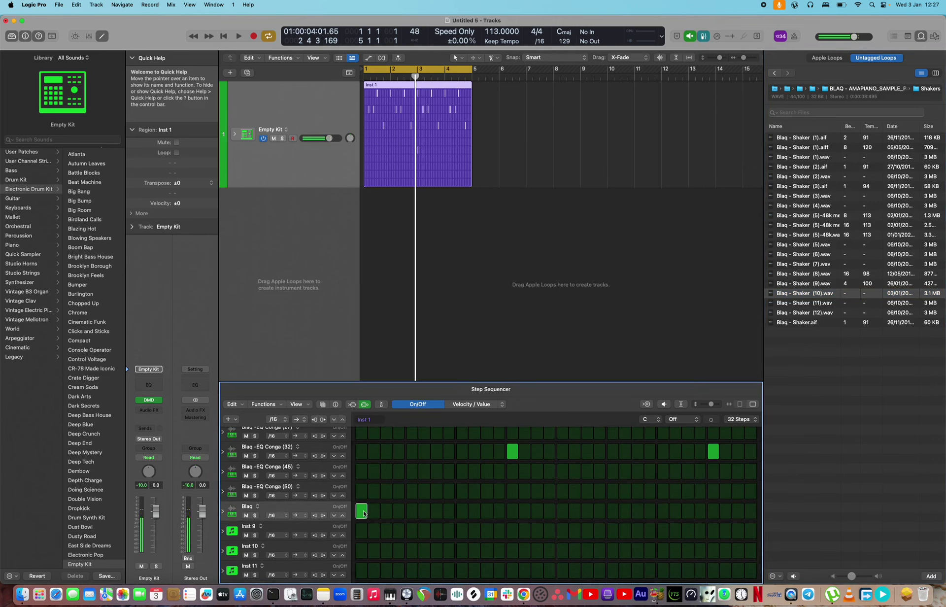
{"action": "key", "text": "space"}
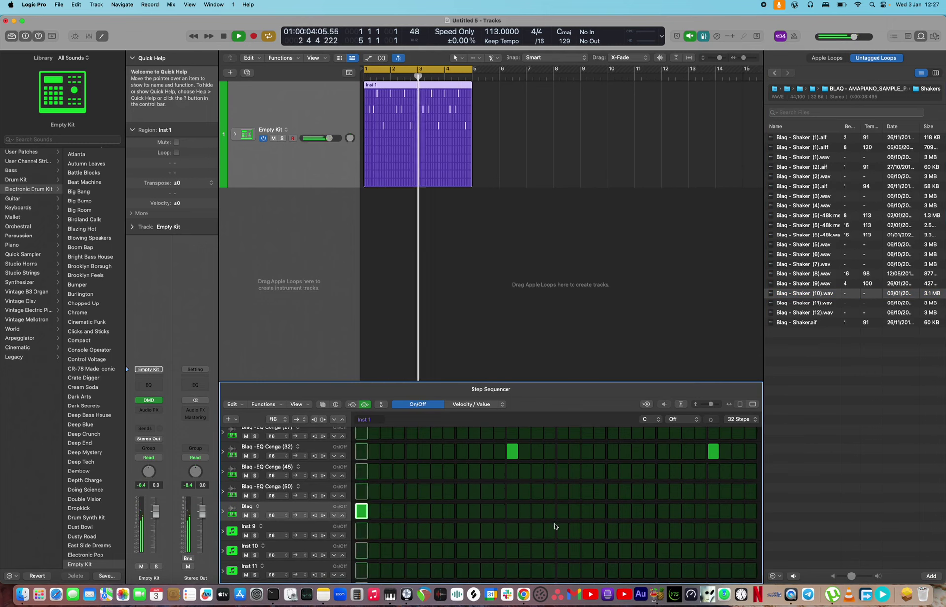
{"action": "key", "text": "space"}
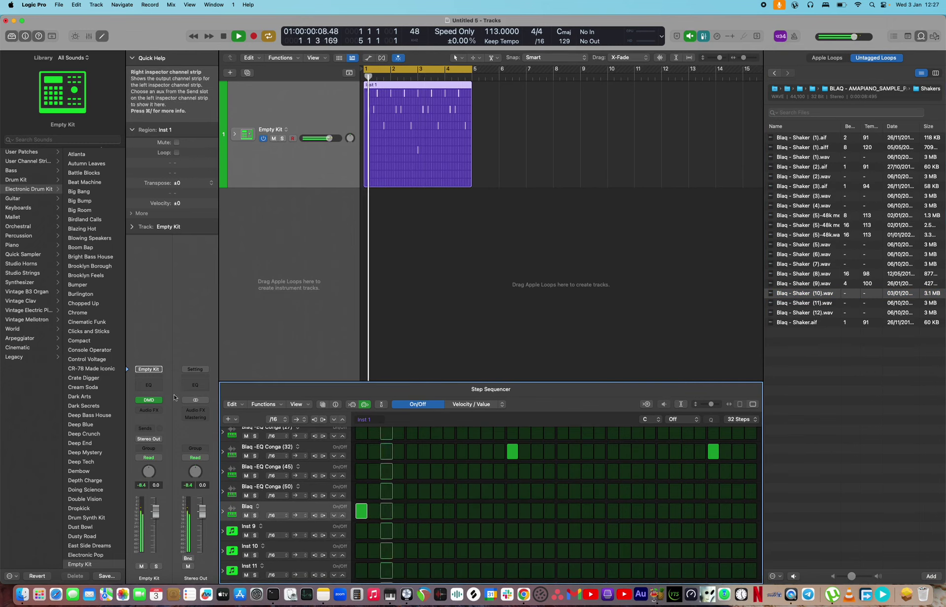
Select the shaker pad and expand the kit into its individual pad tracks.
{"action": "left_click", "coordinate": [149, 400]}
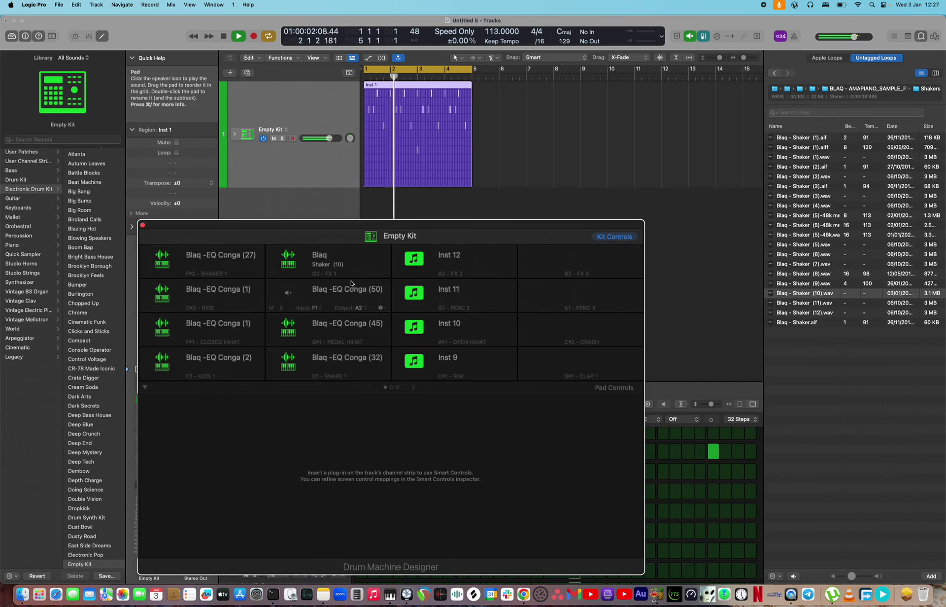
{"action": "left_click", "coordinate": [352, 288]}
{"action": "left_click", "coordinate": [360, 271]}
{"action": "left_click", "coordinate": [337, 255]}
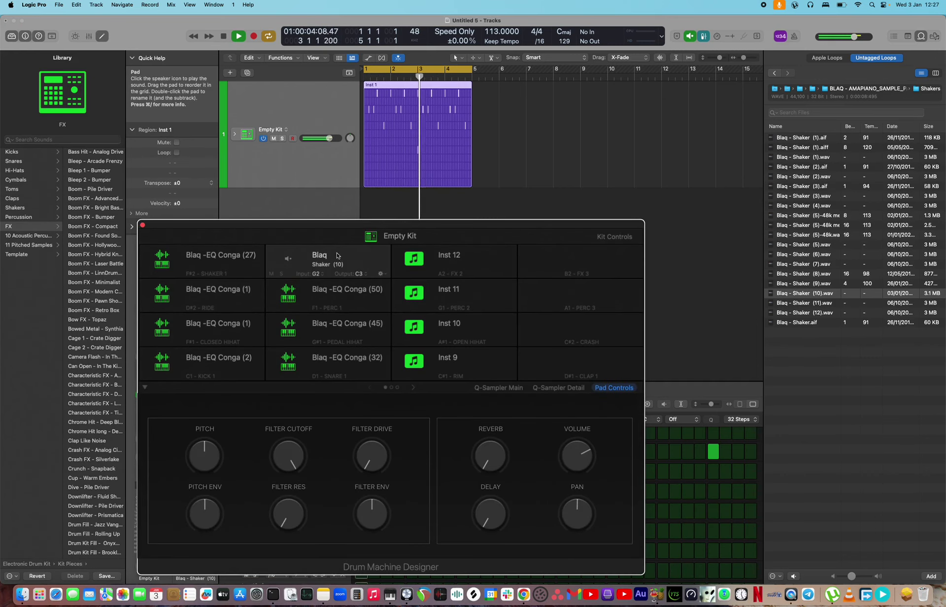
{"action": "double_click", "coordinate": [317, 256]}
{"action": "left_click", "coordinate": [310, 255]}
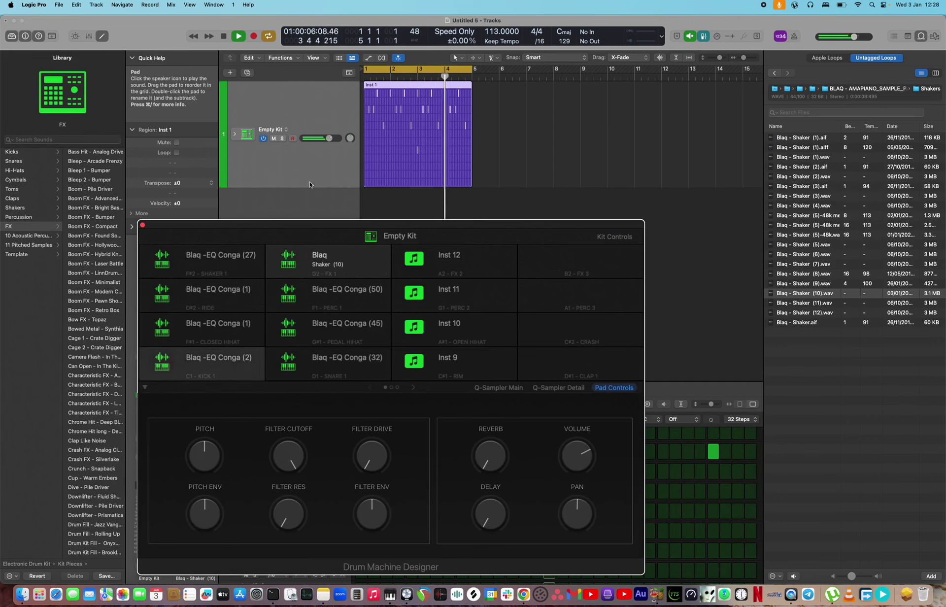
{"action": "left_click", "coordinate": [235, 134]}
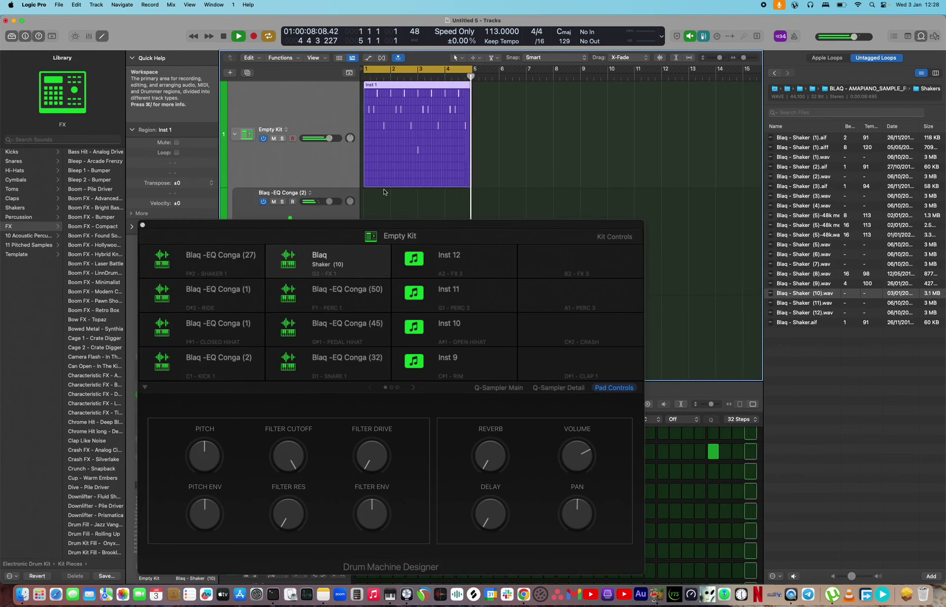
{"action": "scroll", "coordinate": [381, 190], "scroll_direction": "down", "scroll_amount": 5}
{"action": "scroll", "coordinate": [380, 191], "scroll_direction": "down", "scroll_amount": 8}
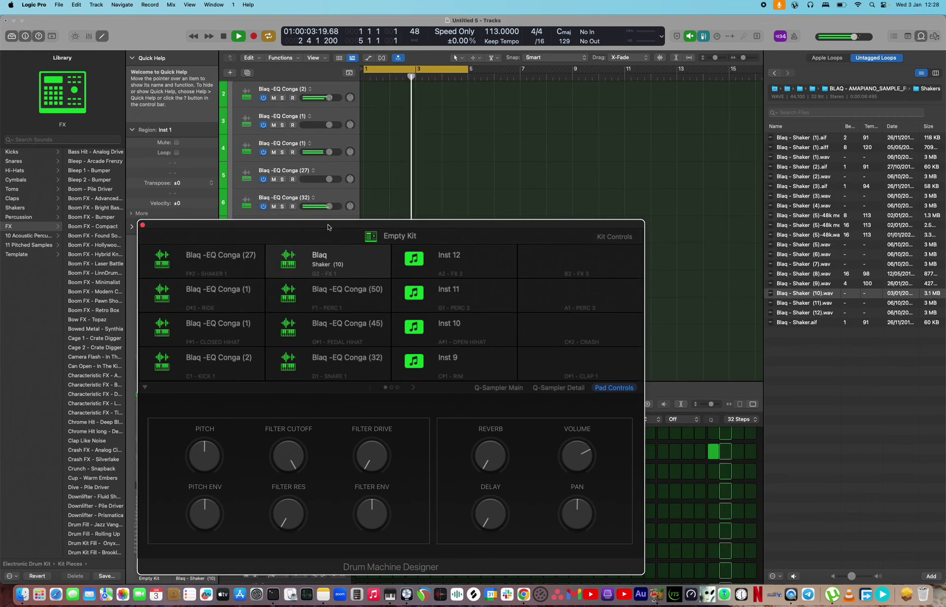
{"action": "left_click_drag", "start_coordinate": [374, 223], "coordinate": [362, 444]}
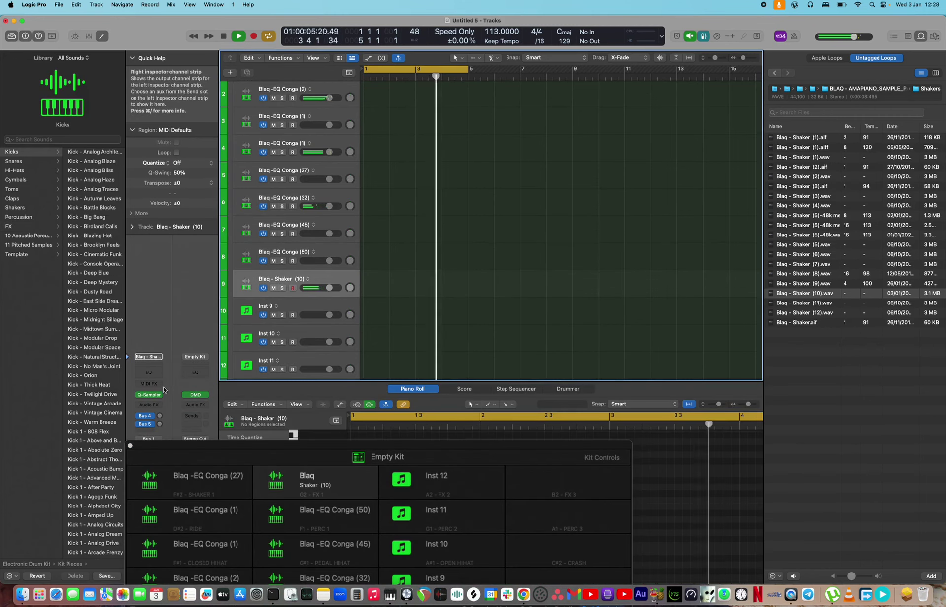
In Quick Sampler, shorten the shaker sample's end and crop it to the marked range.
{"action": "left_click", "coordinate": [148, 395]}
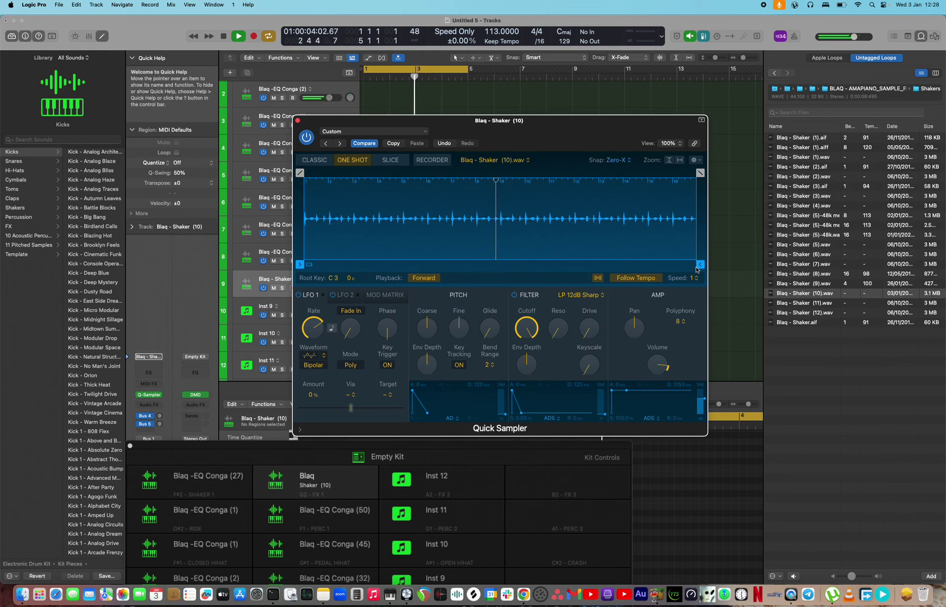
{"action": "left_click_drag", "start_coordinate": [699, 265], "coordinate": [499, 234]}
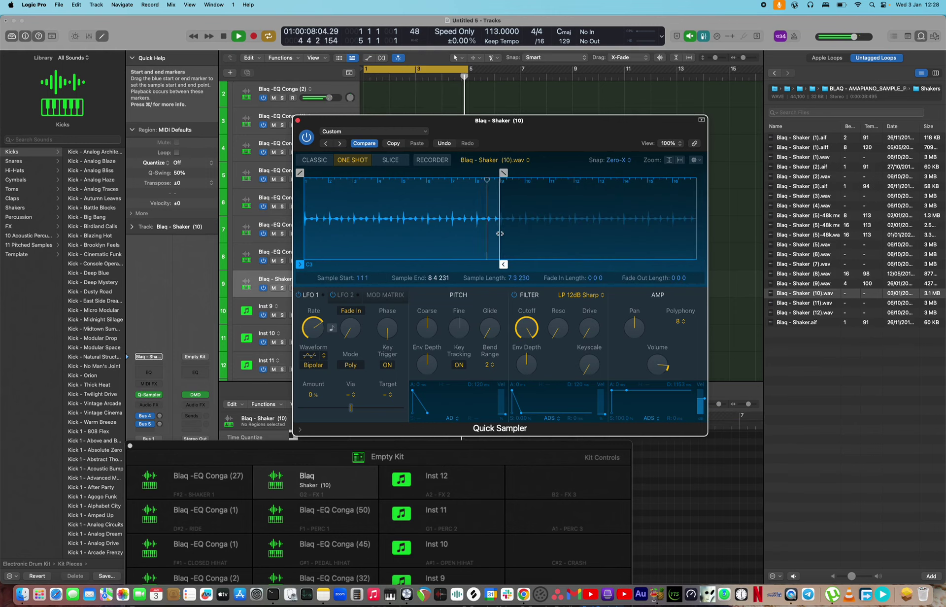
{"action": "right_click", "coordinate": [458, 222]}
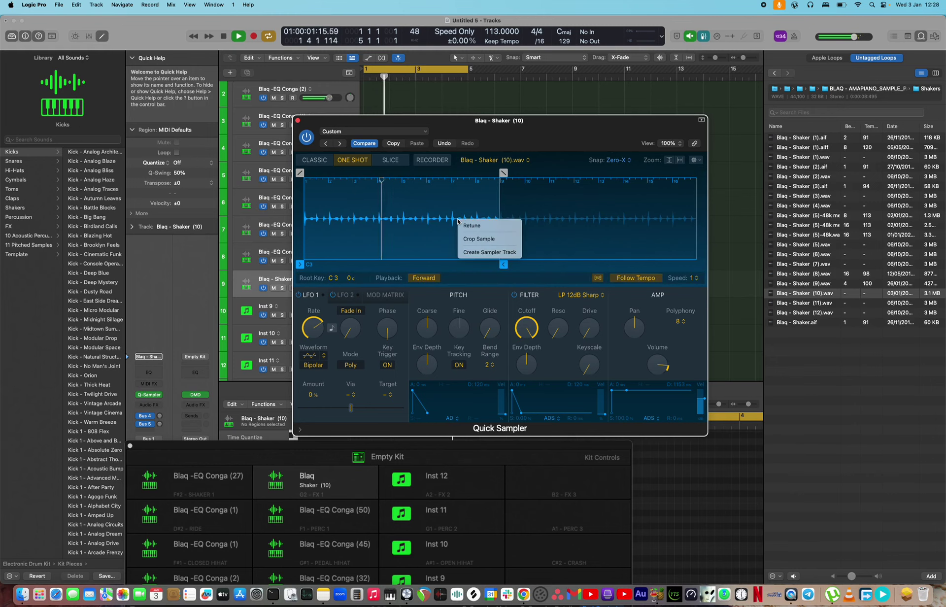
{"action": "left_click", "coordinate": [491, 240]}
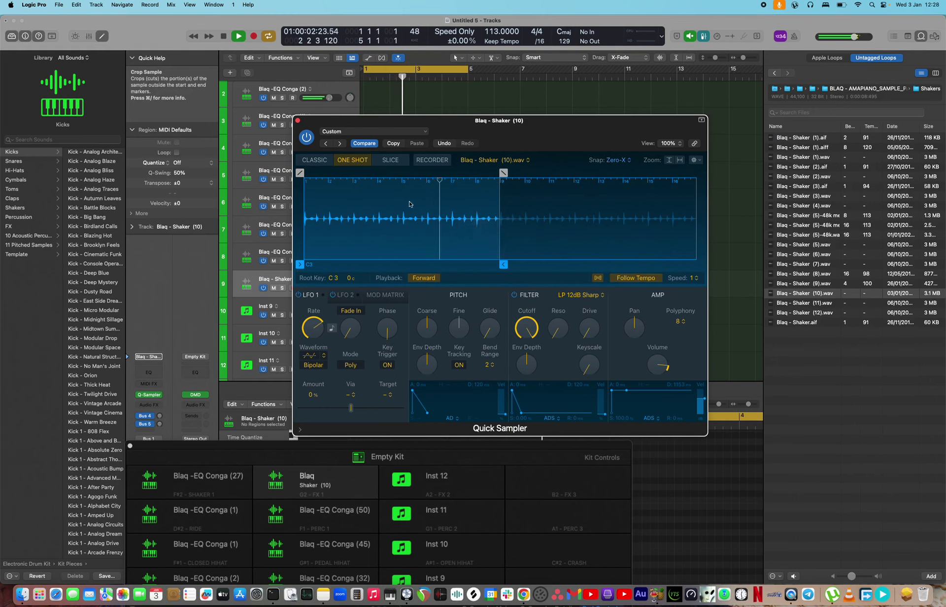
{"action": "left_click", "coordinate": [298, 121]}
{"action": "key", "text": "x"}
{"action": "key", "text": "x"}
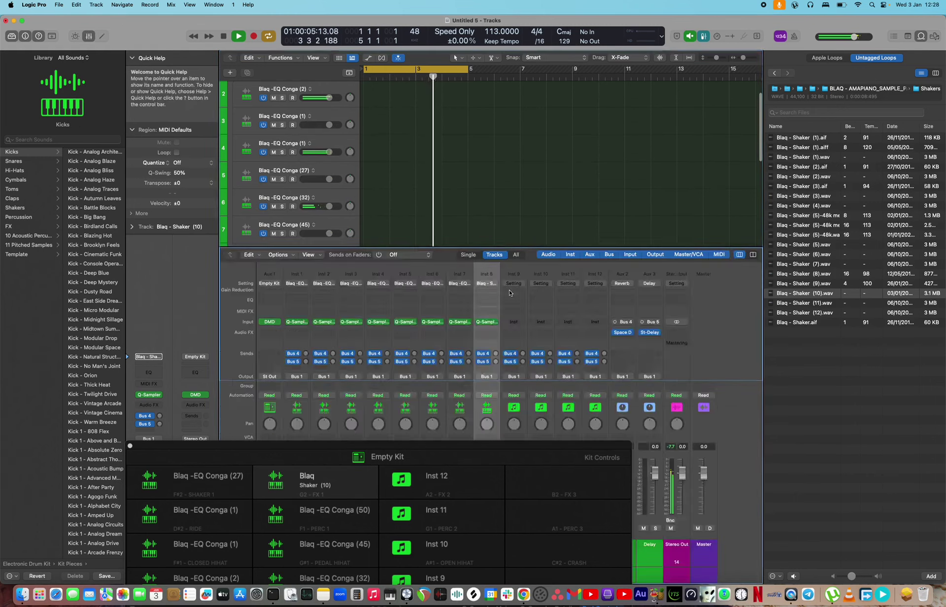
Raise the Blaq - Shaker (10) sampler's polyphony to 64 voices.
{"action": "left_click", "coordinate": [149, 394]}
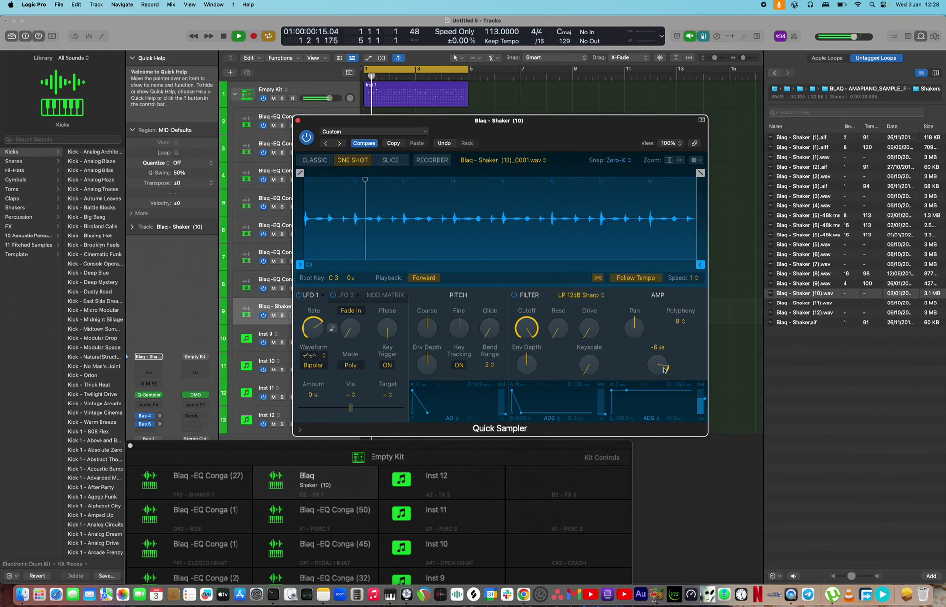
{"action": "left_click", "coordinate": [679, 325]}
{"action": "left_click", "coordinate": [680, 351]}
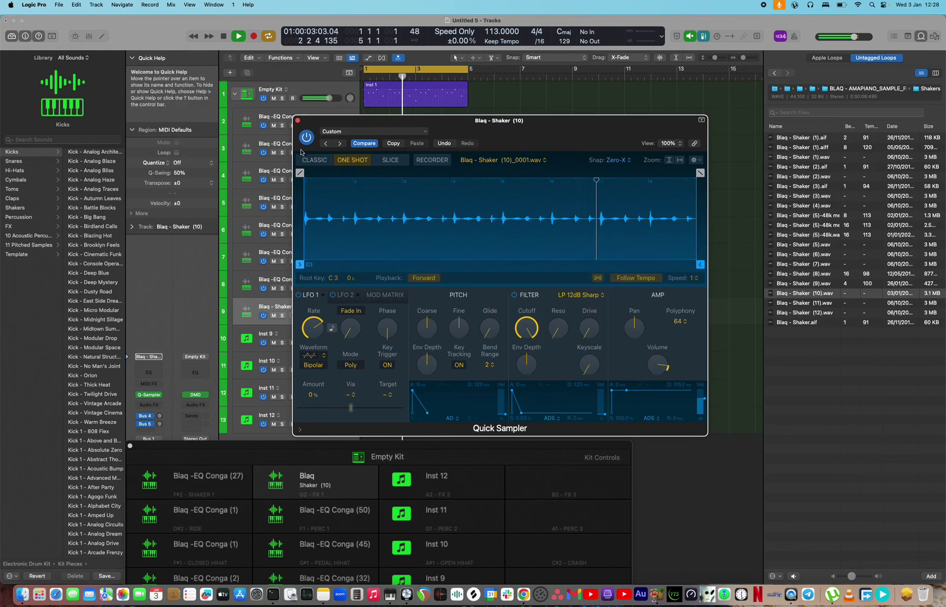
{"action": "left_click", "coordinate": [297, 120]}
{"action": "scroll", "coordinate": [464, 259], "scroll_direction": "down", "scroll_amount": 3}
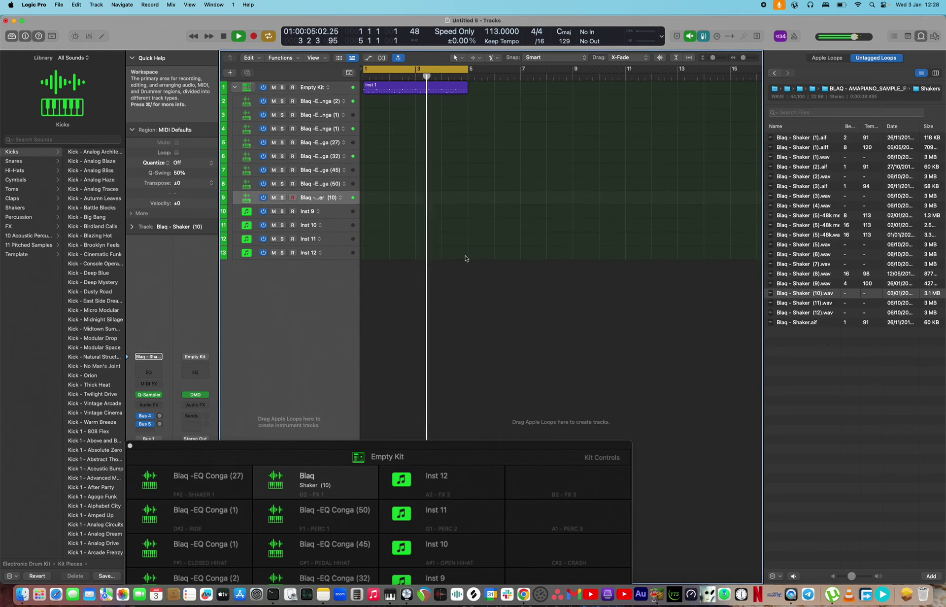
Open the Inst 1 pattern in the Step Sequencer and turn on the first Conga (45) step.
{"action": "key", "text": "super+Down"}
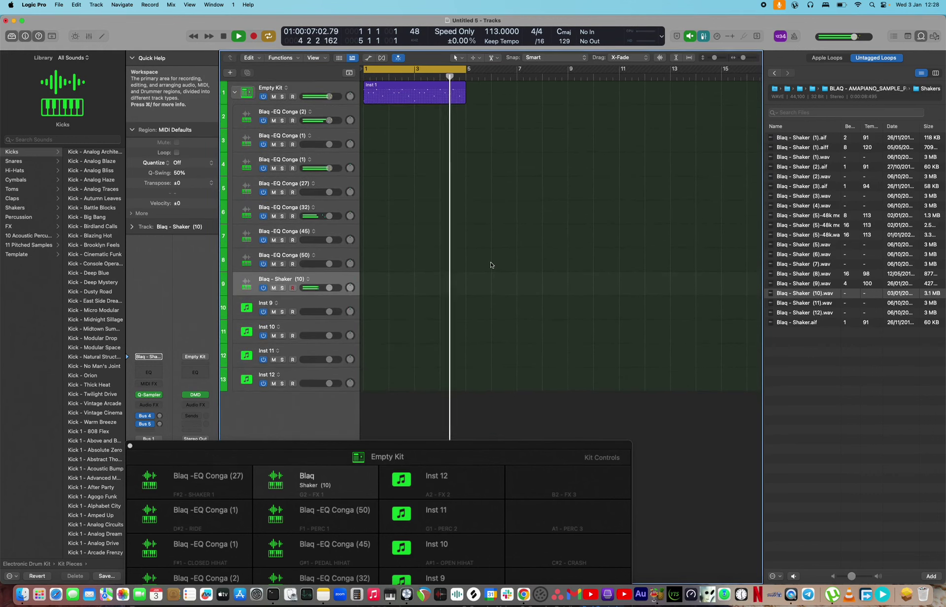
{"action": "key", "text": "x"}
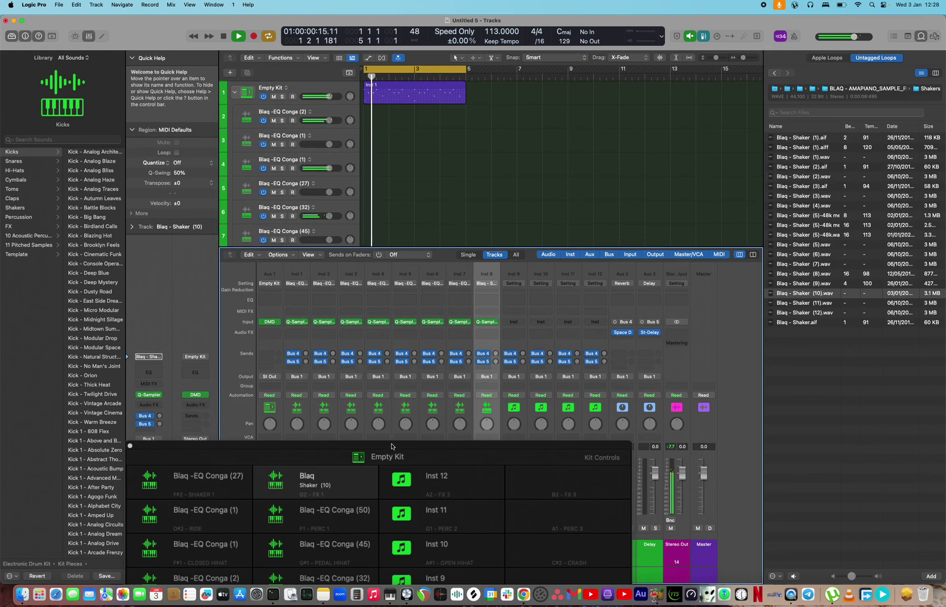
{"action": "left_click_drag", "start_coordinate": [392, 446], "coordinate": [478, 120]}
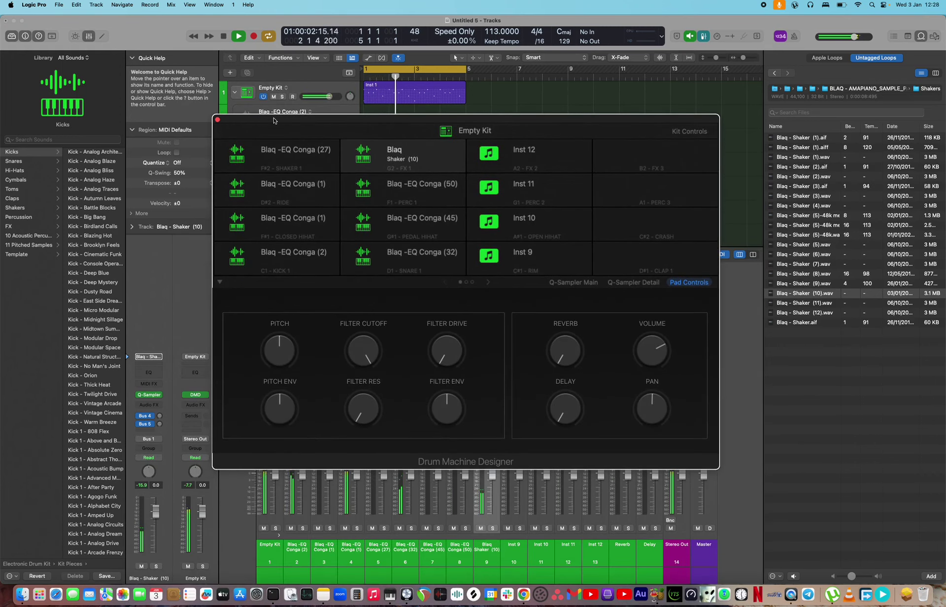
{"action": "left_click", "coordinate": [218, 119]}
{"action": "double_click", "coordinate": [377, 93]}
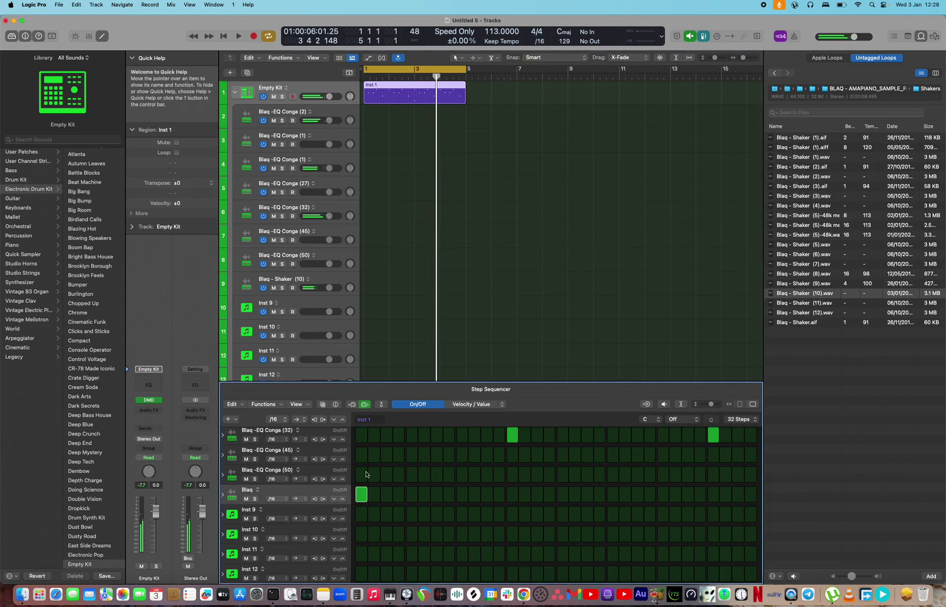
{"action": "left_click", "coordinate": [361, 454]}
{"action": "scroll", "coordinate": [363, 462], "scroll_direction": "up", "scroll_amount": 3}
{"action": "key", "text": "space"}
Add more Conga (45) hits across the pattern, dropping one and ending with a final hit.
{"action": "left_click", "coordinate": [399, 503]}
{"action": "left_click", "coordinate": [438, 506]}
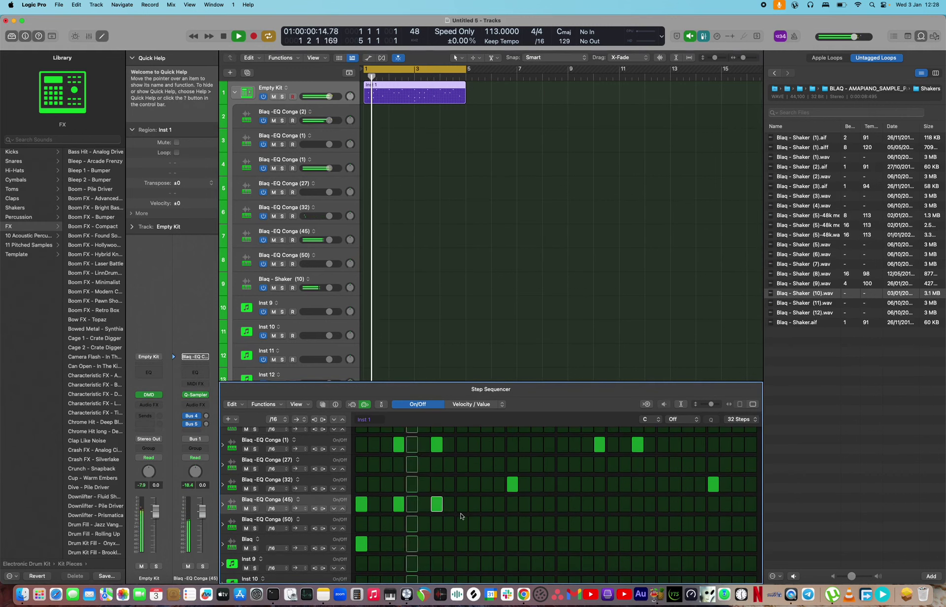
{"action": "left_click", "coordinate": [488, 508]}
{"action": "key", "text": "space"}
{"action": "key", "text": "space"}
{"action": "left_click", "coordinate": [563, 508]}
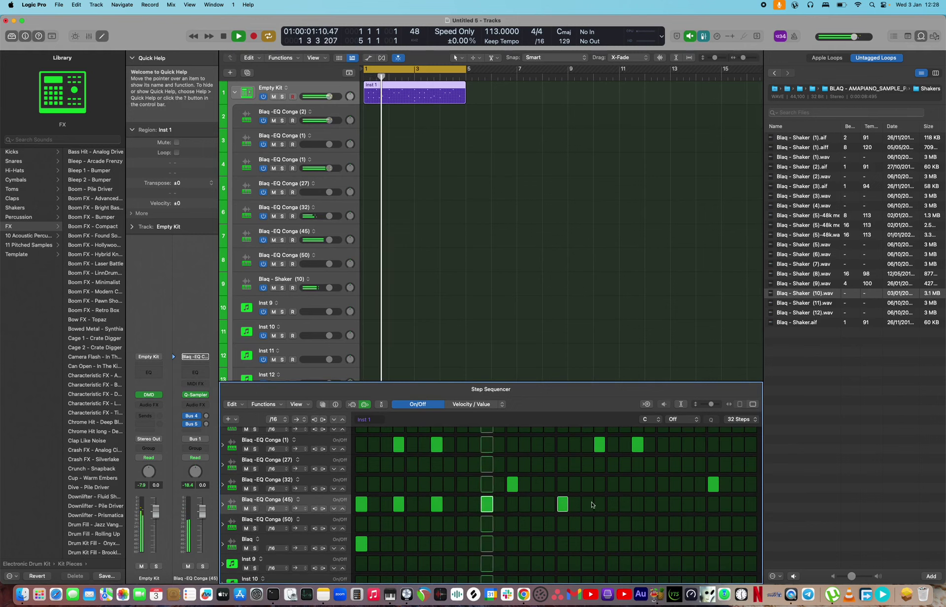
{"action": "left_click", "coordinate": [599, 505]}
{"action": "left_click", "coordinate": [637, 505]}
{"action": "left_click", "coordinate": [688, 504]}
{"action": "left_click", "coordinate": [637, 505]}
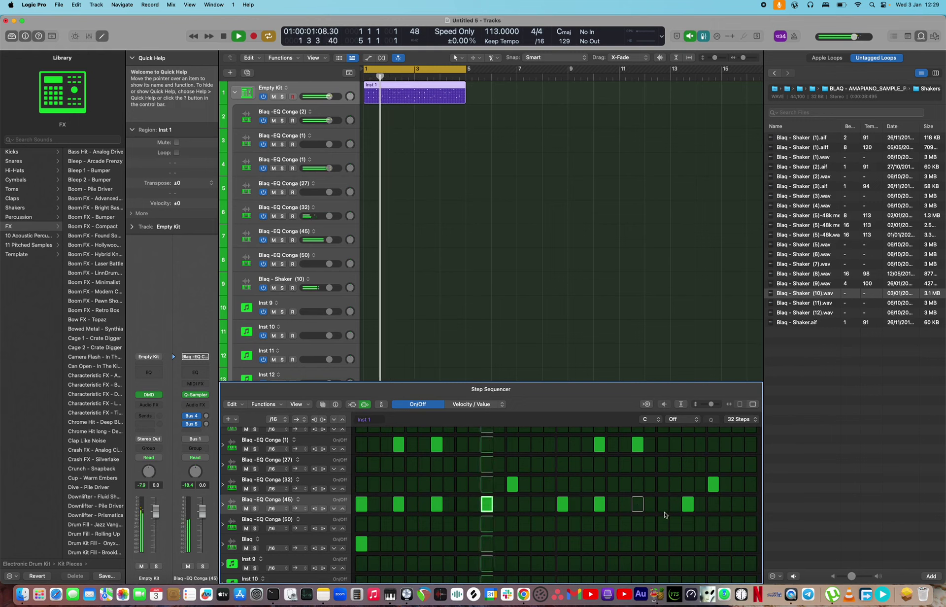
{"action": "left_click", "coordinate": [737, 505]}
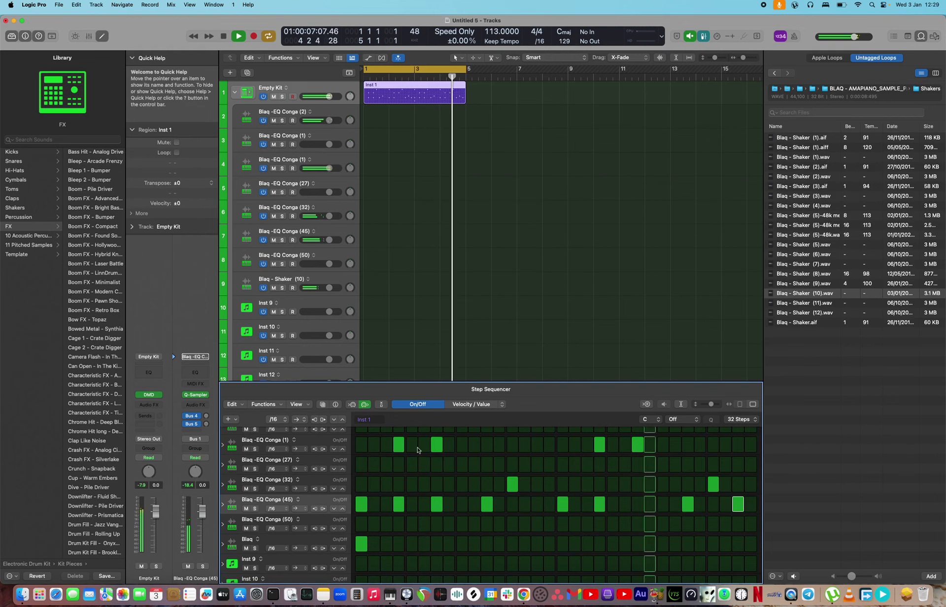
Lower four Conga (45) hit velocities to 53, 63, 60 and 56.
{"action": "left_click", "coordinate": [473, 404]}
{"action": "key", "text": "space"}
{"action": "left_click_drag", "start_coordinate": [398, 505], "coordinate": [398, 514]}
{"action": "key", "text": "space"}
{"action": "key", "text": "space"}
{"action": "left_click_drag", "start_coordinate": [492, 502], "coordinate": [486, 506]}
{"action": "left_click_drag", "start_coordinate": [599, 502], "coordinate": [600, 510]}
{"action": "left_click_drag", "start_coordinate": [737, 503], "coordinate": [739, 508]}
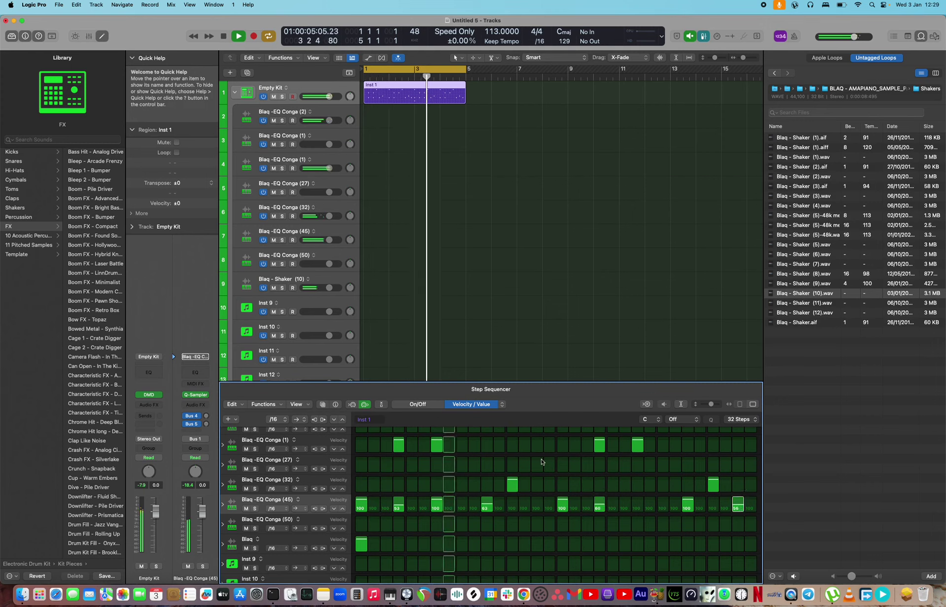
Lower two Conga (1) hits to velocities 66 and 56, and soften the first Blaq and Conga (45) hits.
{"action": "scroll", "coordinate": [476, 496], "scroll_direction": "up", "scroll_amount": 2}
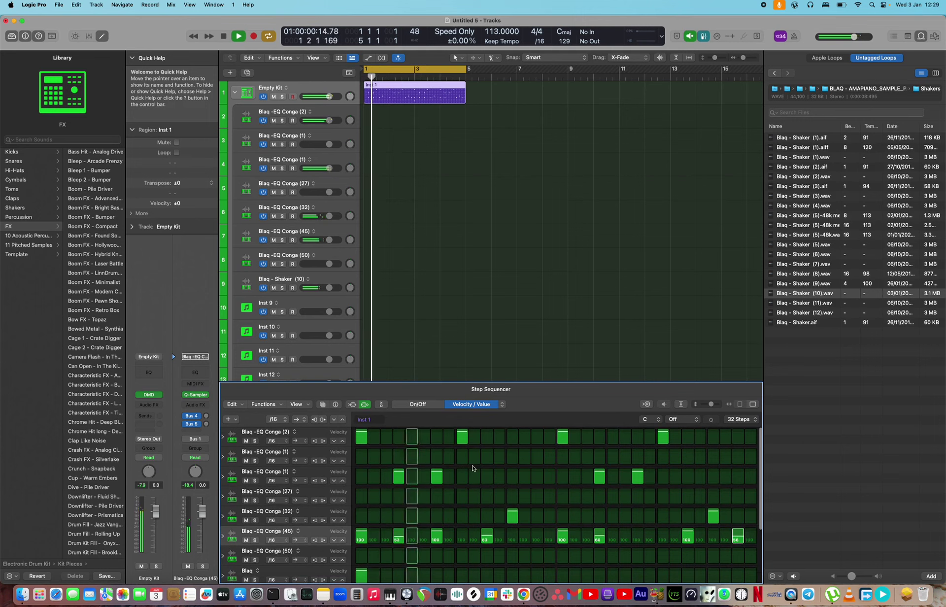
{"action": "left_click_drag", "start_coordinate": [436, 477], "coordinate": [438, 479]}
{"action": "key", "text": "space"}
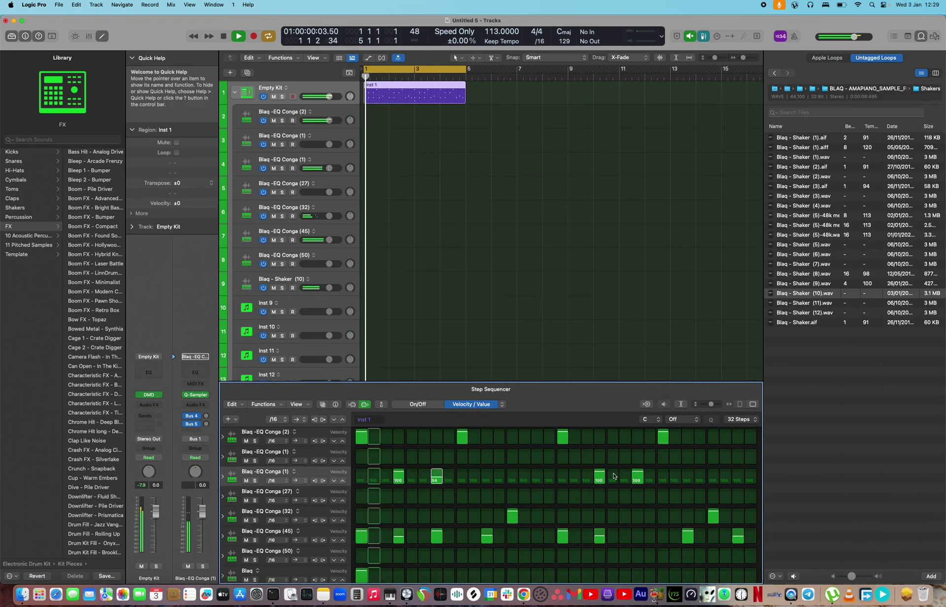
{"action": "left_click_drag", "start_coordinate": [637, 477], "coordinate": [638, 494]}
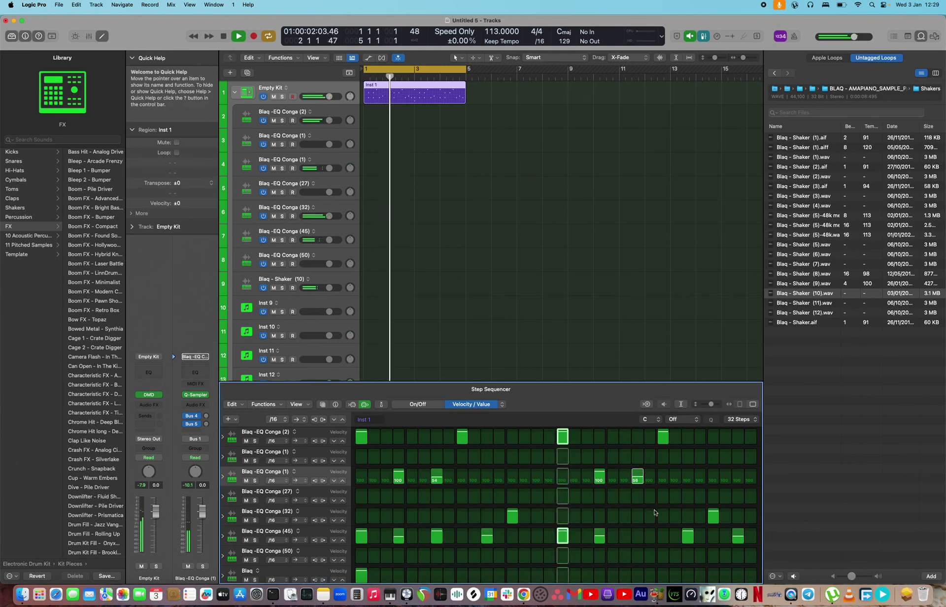
{"action": "scroll", "coordinate": [654, 513], "scroll_direction": "down", "scroll_amount": 3}
{"action": "left_click_drag", "start_coordinate": [361, 524], "coordinate": [360, 530]}
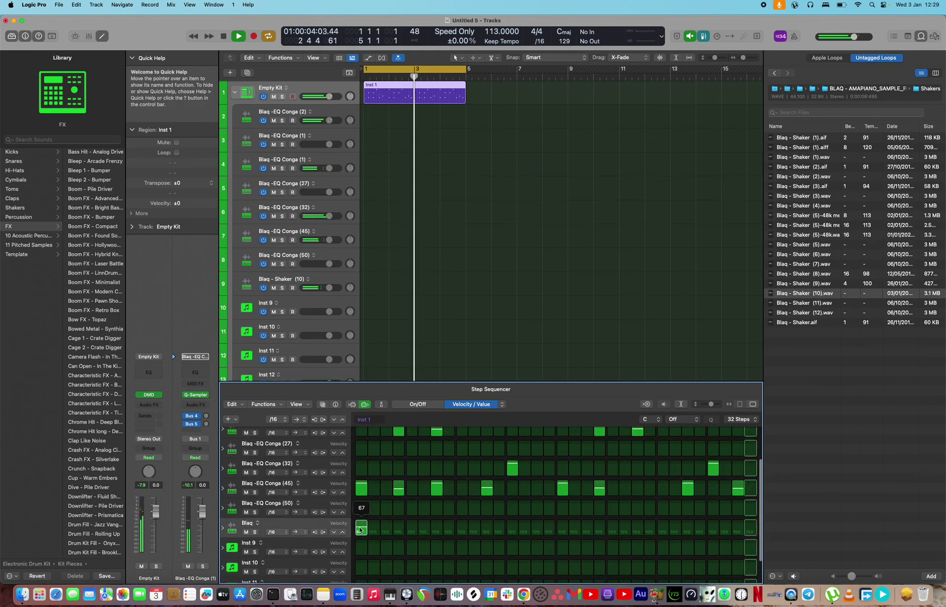
{"action": "left_click_drag", "start_coordinate": [364, 494], "coordinate": [365, 491]}
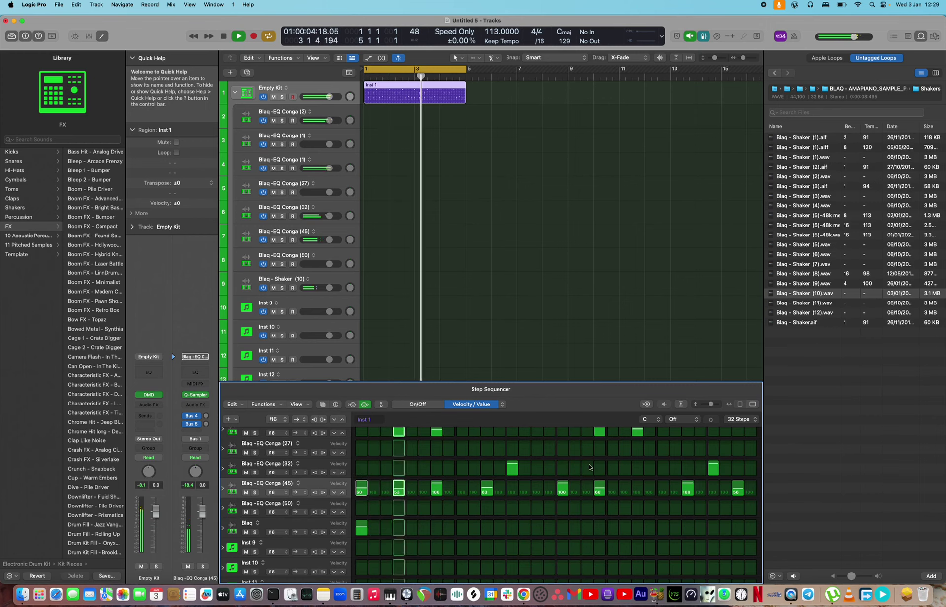
{"action": "scroll", "coordinate": [481, 478], "scroll_direction": "down", "scroll_amount": 2}
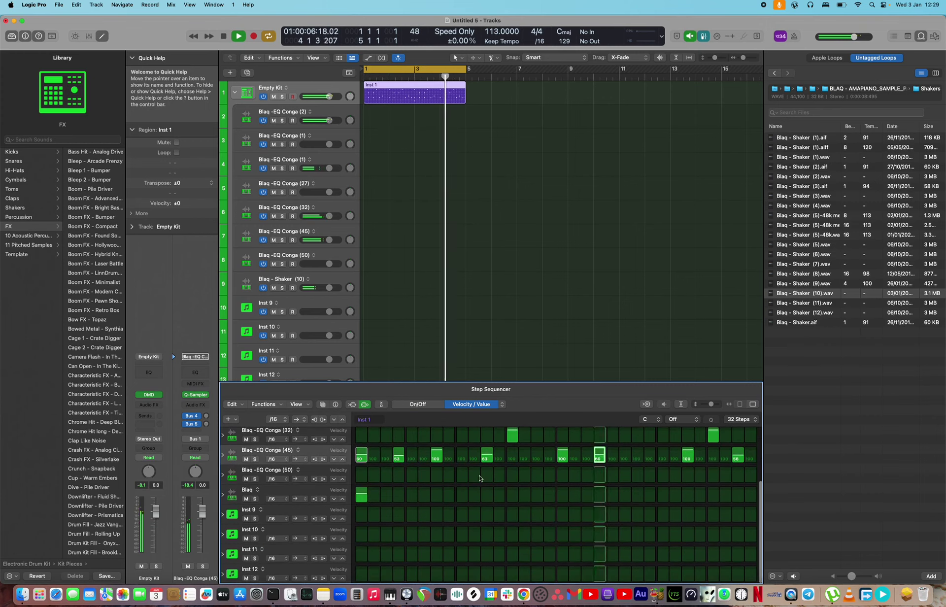
{"action": "left_click", "coordinate": [418, 404]}
Add Conga (50) and Blaq shaker hits, and remove the Conga (32) hit at step 13.
{"action": "left_click", "coordinate": [398, 475]}
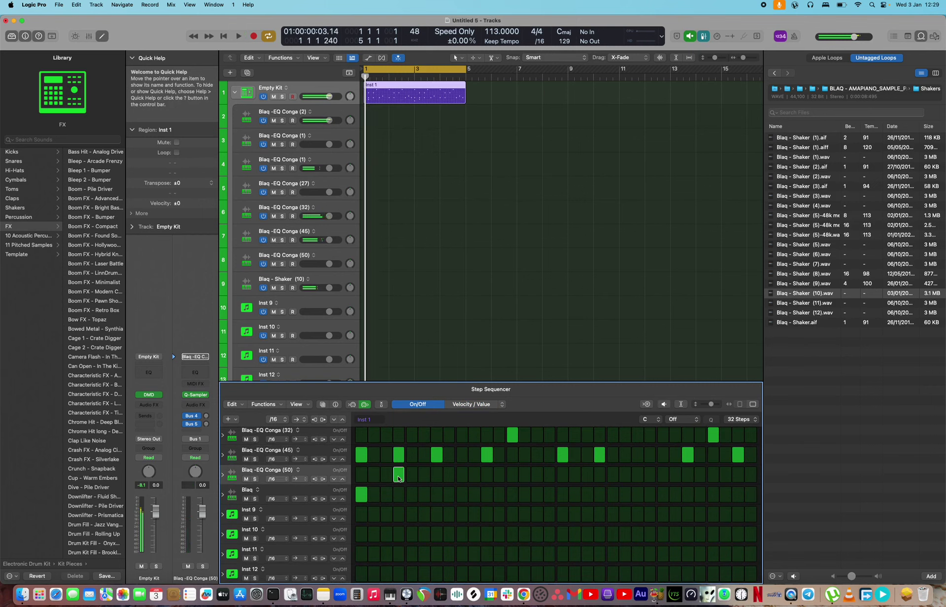
{"action": "key", "text": "space"}
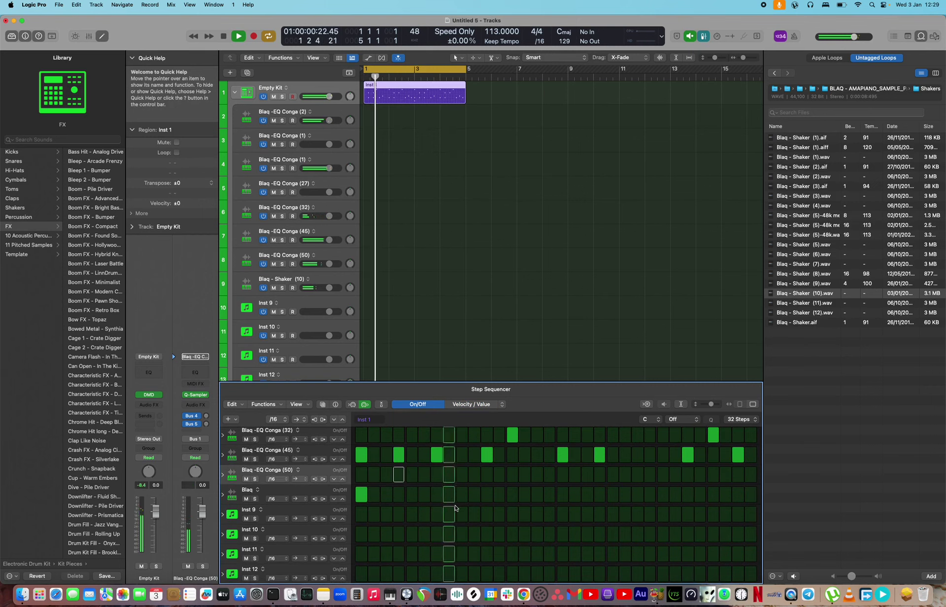
{"action": "left_click", "coordinate": [513, 494]}
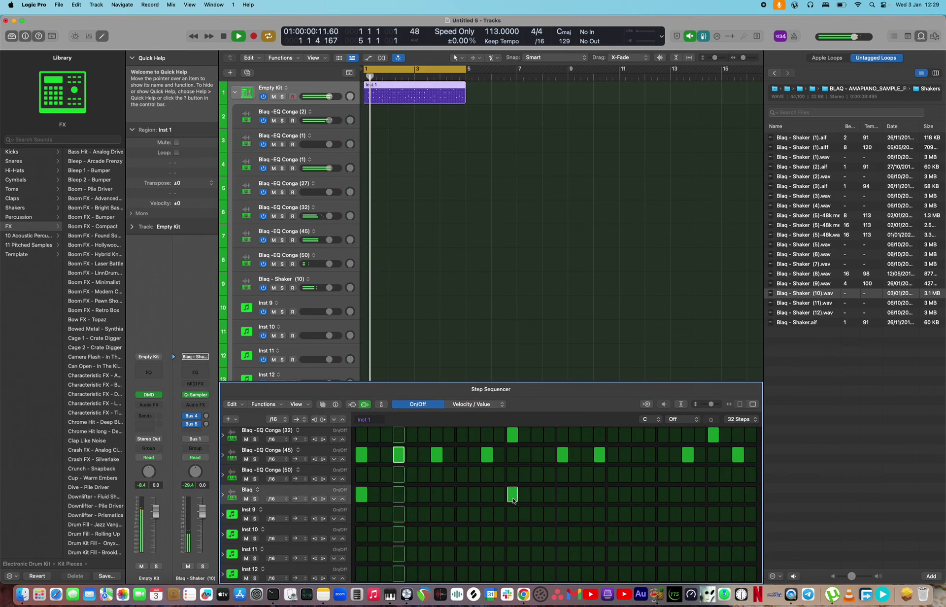
{"action": "left_click", "coordinate": [537, 494]}
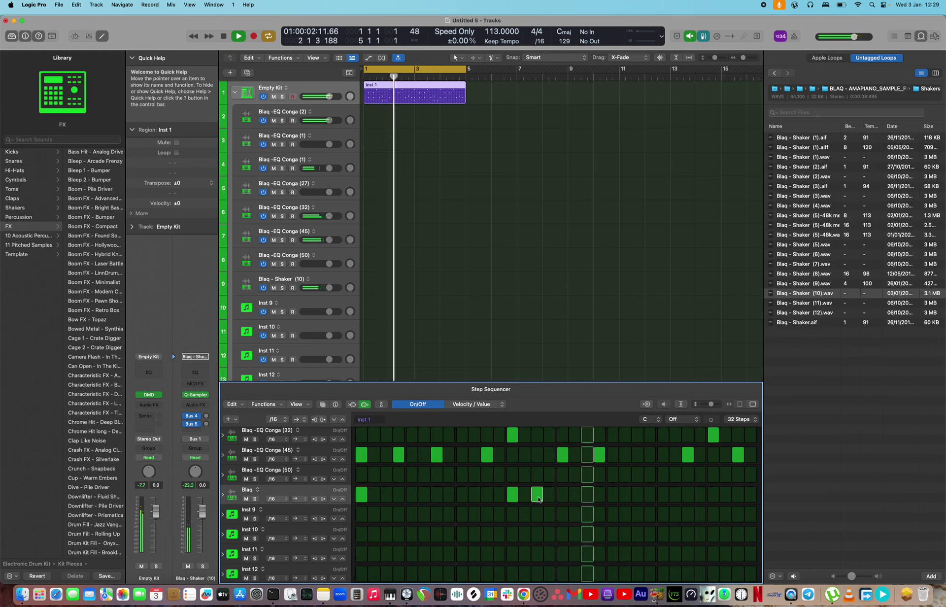
{"action": "left_click", "coordinate": [512, 475]}
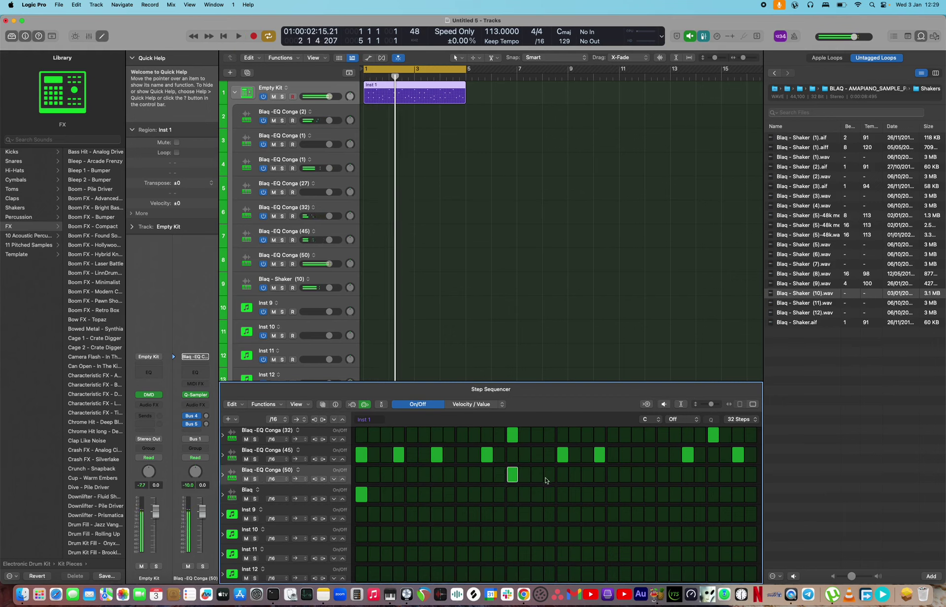
{"action": "key", "text": "space"}
{"action": "scroll", "coordinate": [527, 485], "scroll_direction": "up", "scroll_amount": 2}
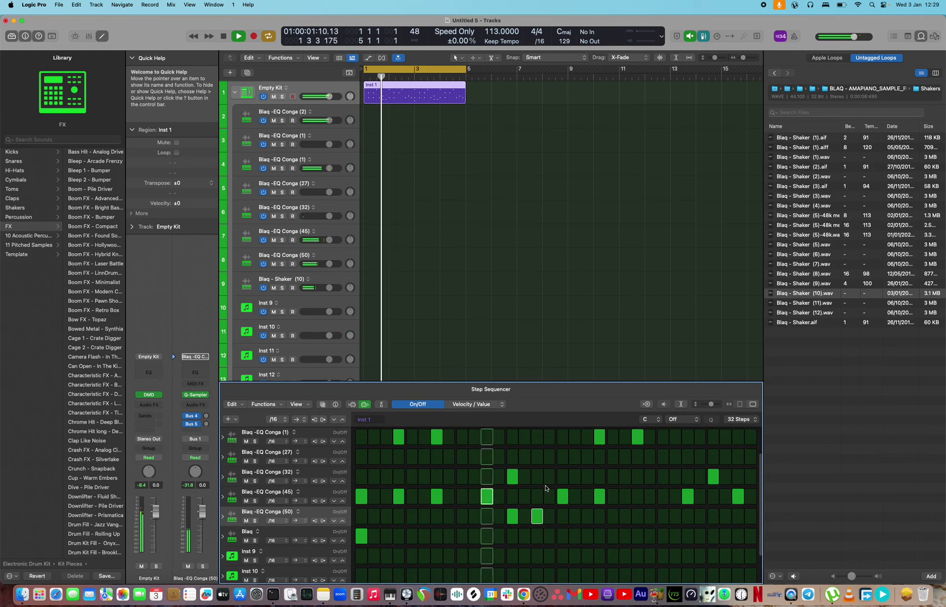
{"action": "scroll", "coordinate": [510, 485], "scroll_direction": "up", "scroll_amount": 2}
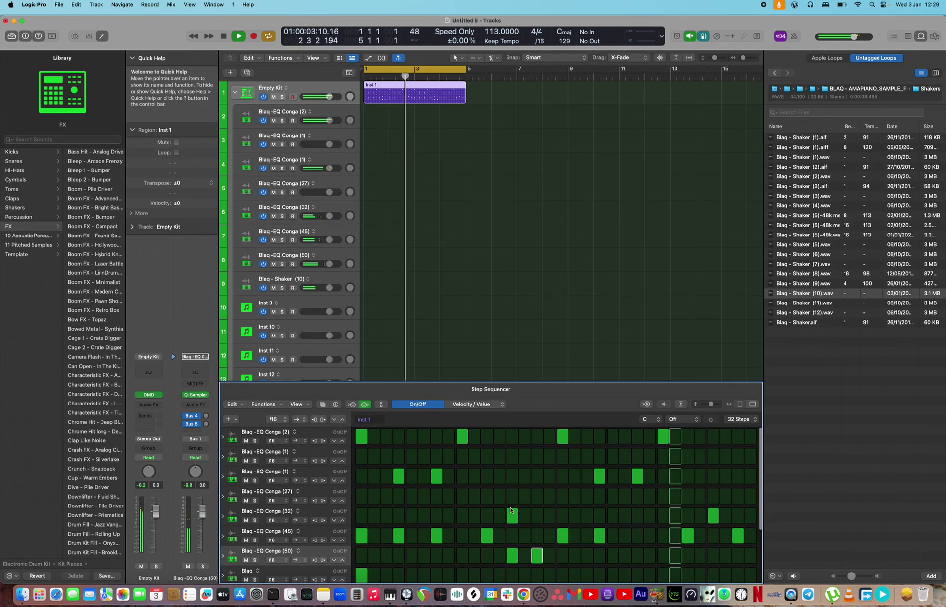
{"action": "left_click", "coordinate": [513, 516]}
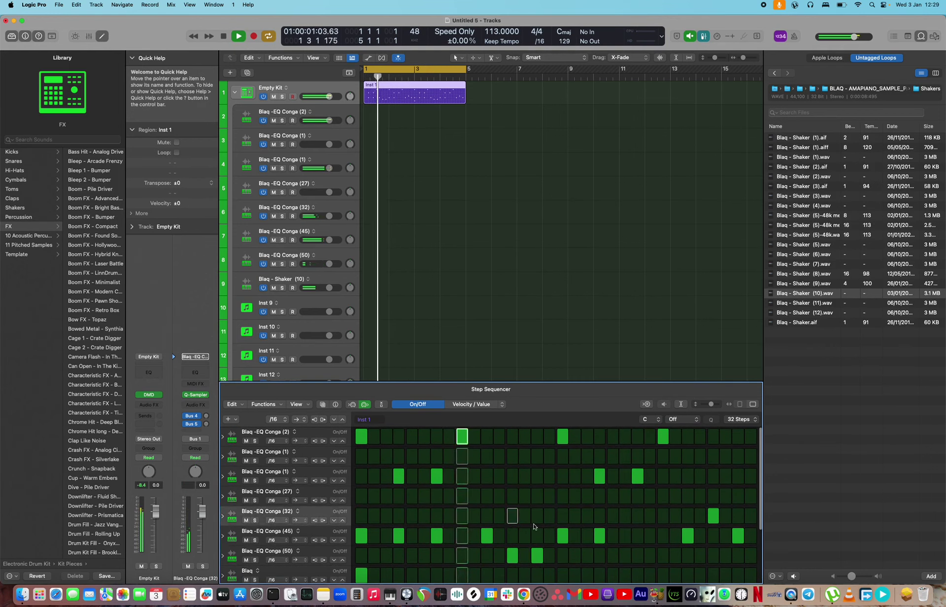
Soften the two Conga (50) hits' velocities, one down to 82.
{"action": "left_click", "coordinate": [470, 404]}
{"action": "left_click", "coordinate": [513, 558]}
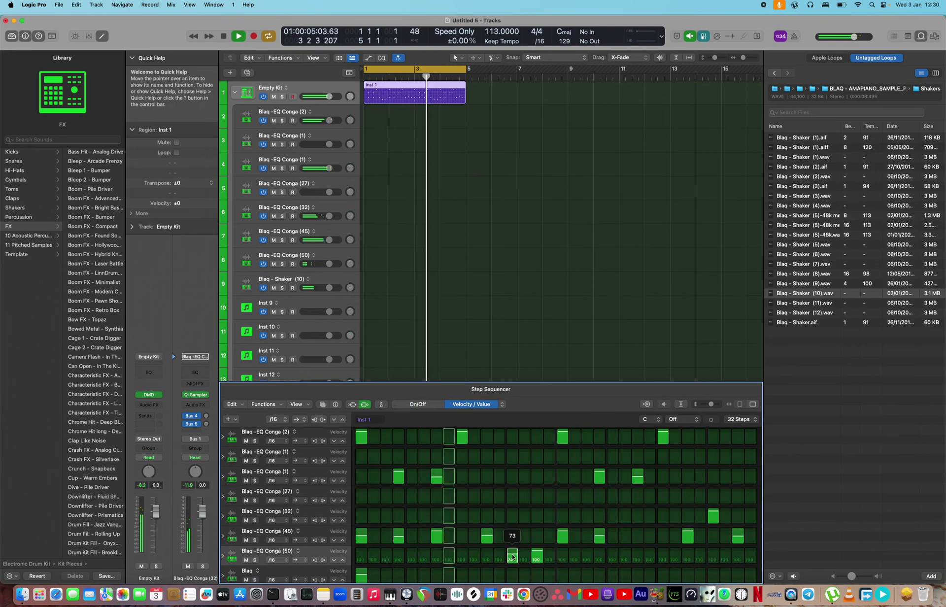
{"action": "left_click", "coordinate": [512, 559]}
{"action": "key", "text": "space"}
{"action": "left_click_drag", "start_coordinate": [541, 555], "coordinate": [541, 556]}
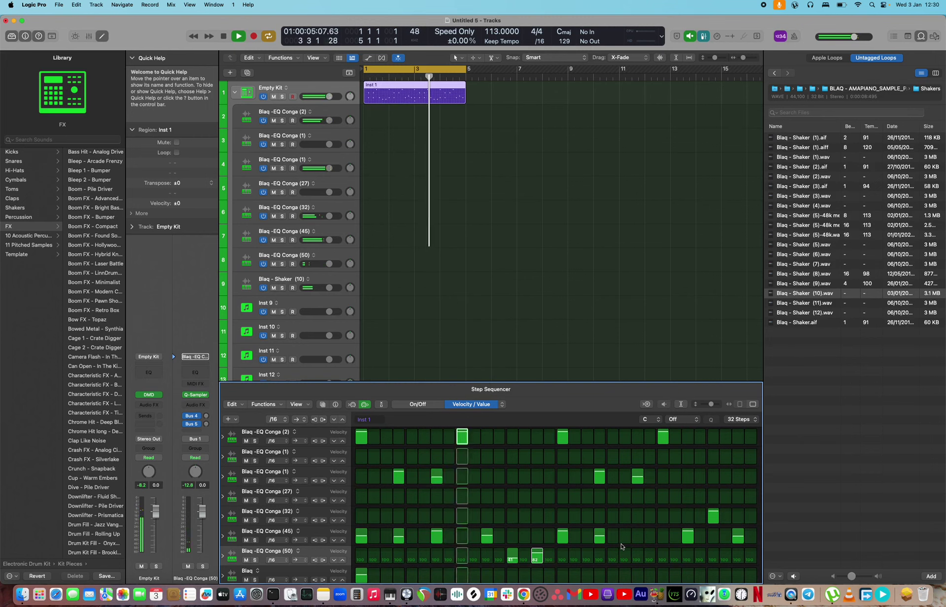
{"action": "key", "text": "x"}
{"action": "key", "text": "x"}
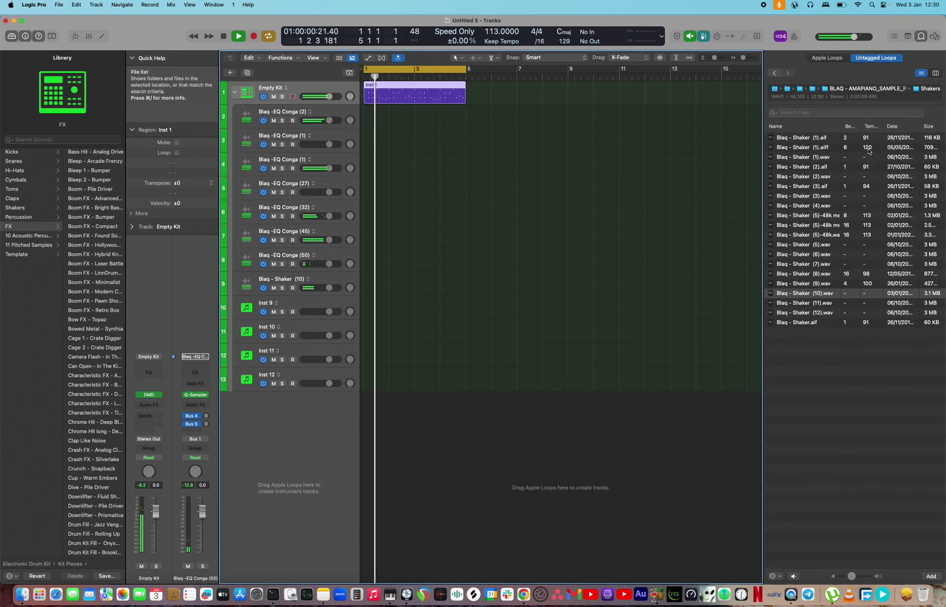
Open the HiHats folder in the Blaq Amapiano sample pack.
{"action": "left_click", "coordinate": [871, 89]}
{"action": "left_click", "coordinate": [798, 177]}
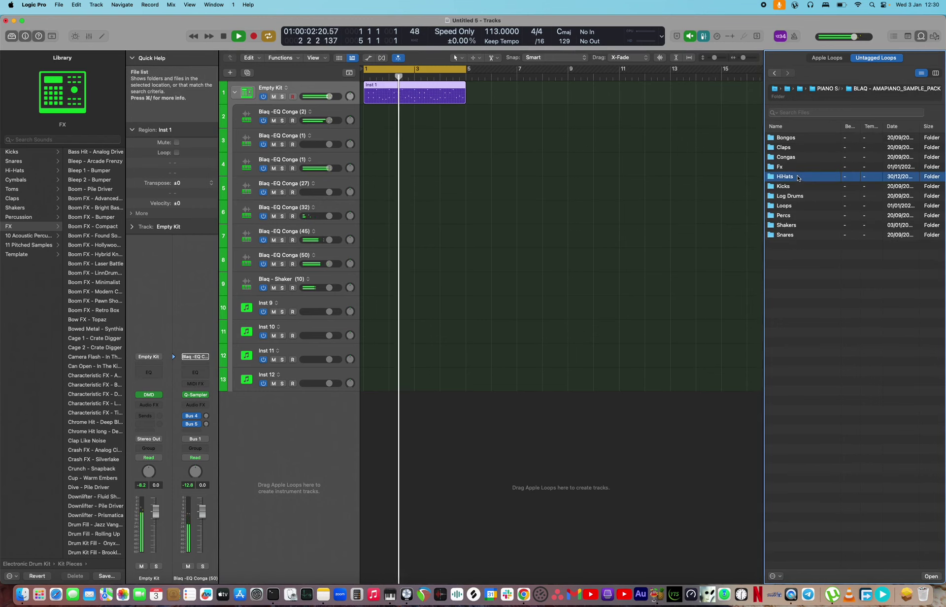
{"action": "double_click", "coordinate": [797, 180]}
Compare the Blaq Open Hat samples, settling on Open Hat (1), and show the Empty Kit's sounds.
{"action": "left_click", "coordinate": [817, 159]}
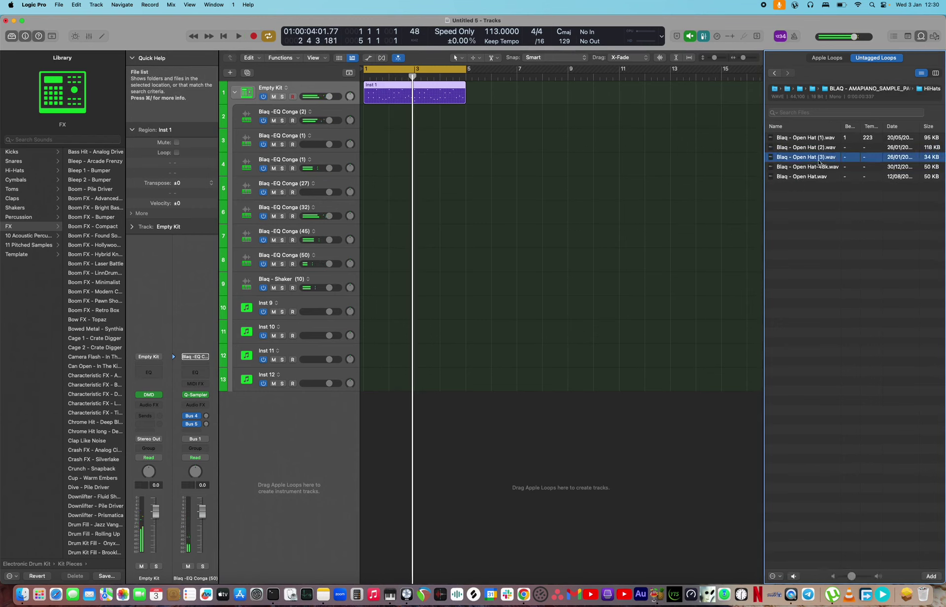
{"action": "left_click", "coordinate": [811, 168]}
{"action": "left_click", "coordinate": [826, 141]}
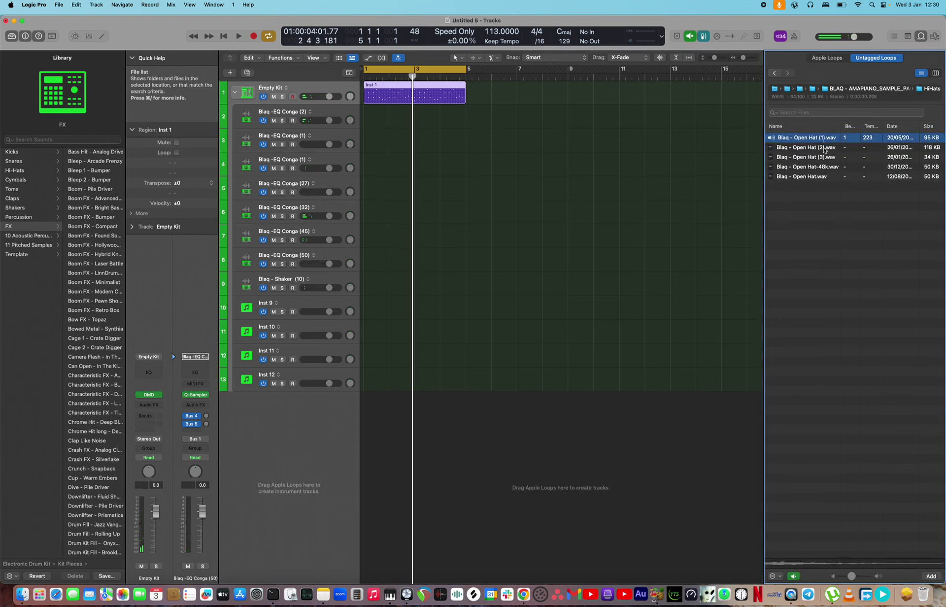
{"action": "left_click", "coordinate": [824, 148]}
{"action": "left_click", "coordinate": [817, 140]}
{"action": "left_click", "coordinate": [816, 158]}
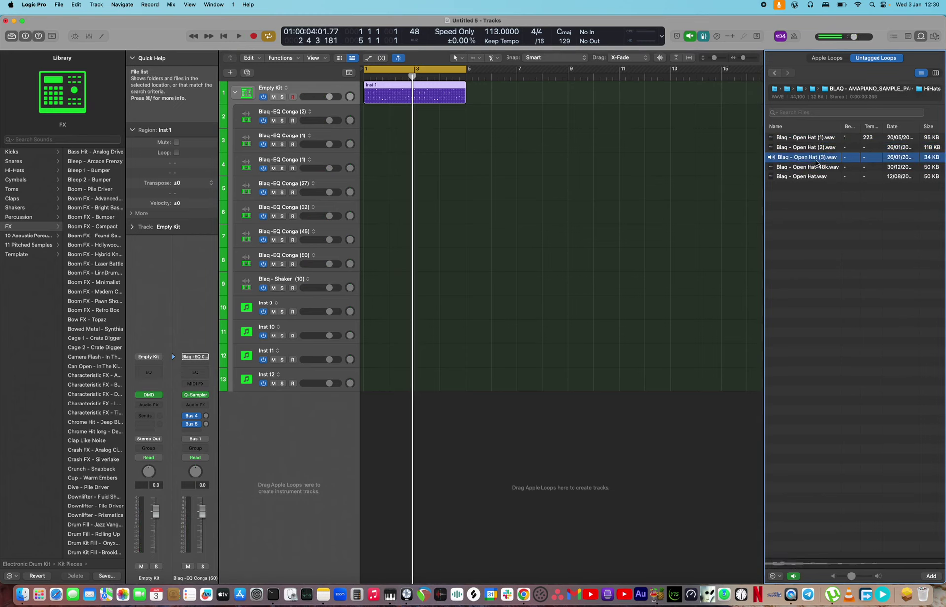
{"action": "left_click", "coordinate": [818, 140]}
{"action": "left_click", "coordinate": [816, 158]}
{"action": "left_click", "coordinate": [818, 140]}
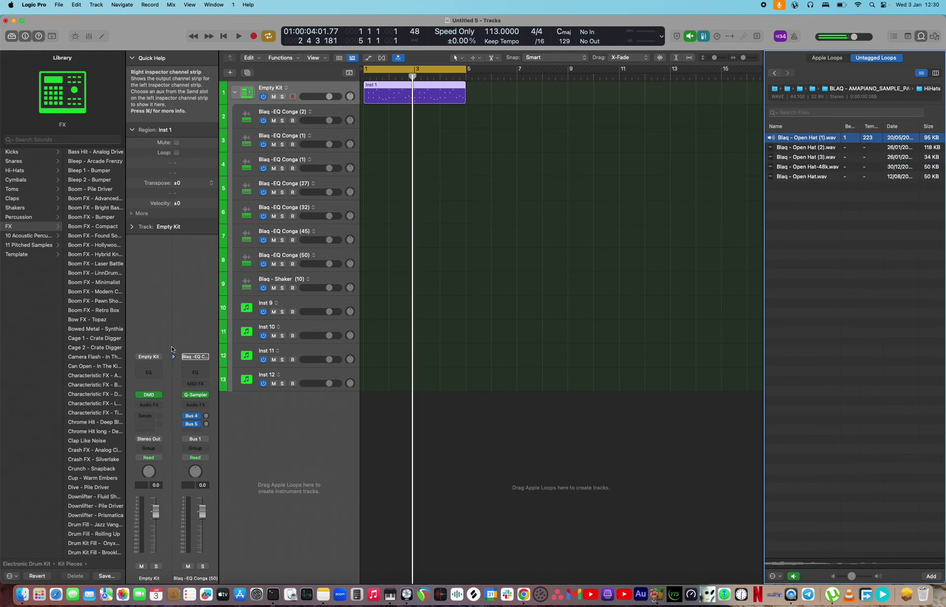
{"action": "left_click", "coordinate": [153, 396]}
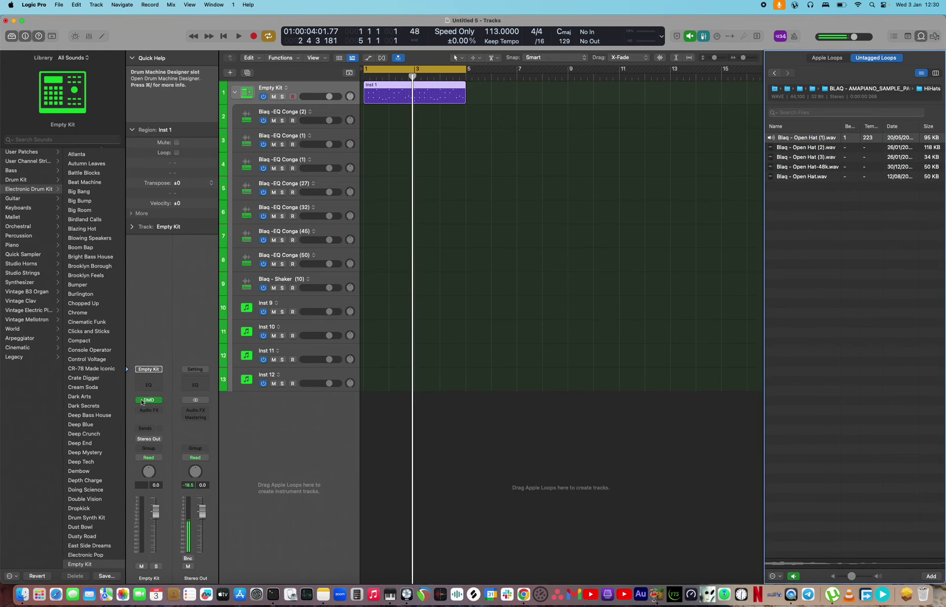
Load Blaq Open Hat (1) onto the Inst 12 pad and Open Hat-48k onto the Inst 11 pad.
{"action": "left_click", "coordinate": [142, 400]}
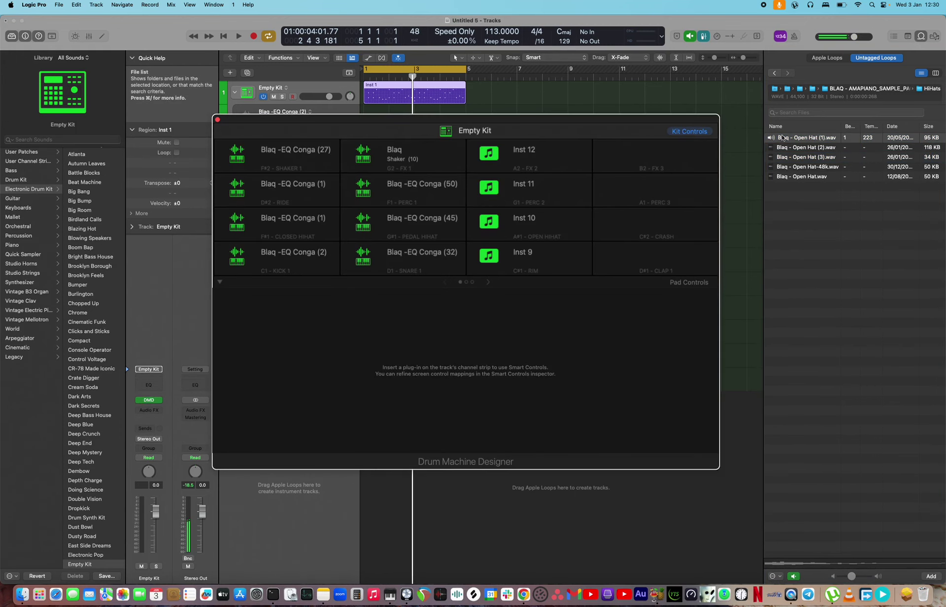
{"action": "left_click_drag", "start_coordinate": [800, 144], "coordinate": [541, 155]}
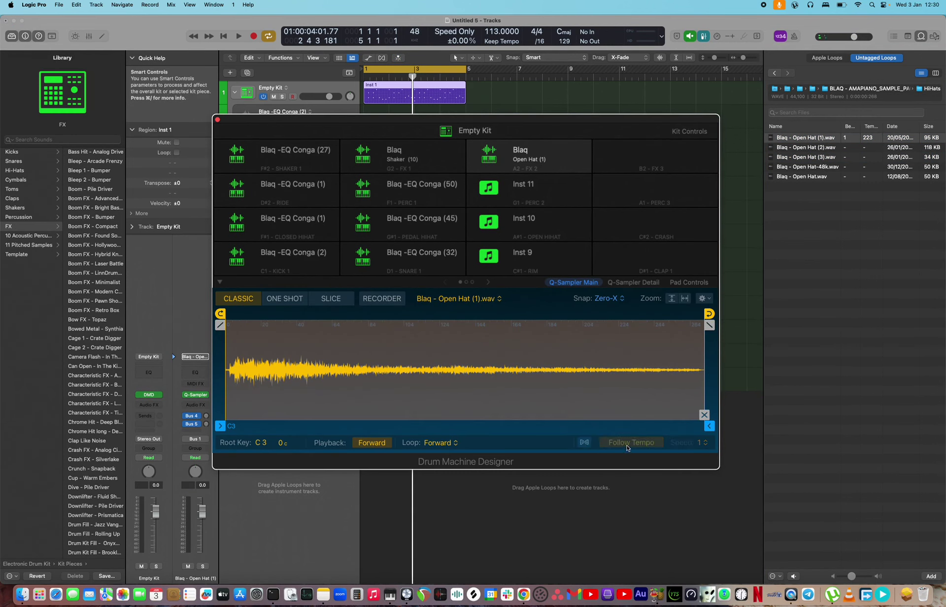
{"action": "left_click", "coordinate": [711, 314]}
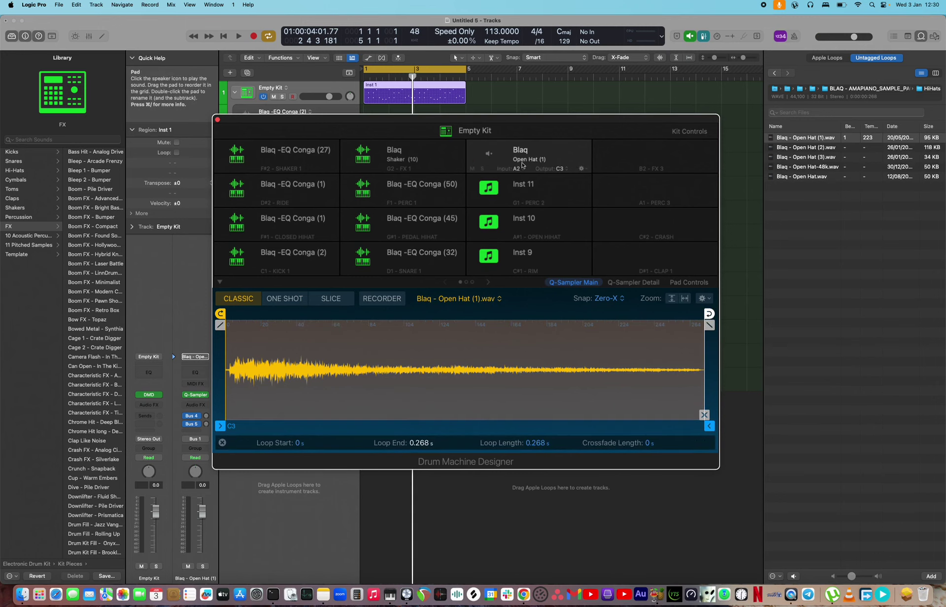
{"action": "left_click", "coordinate": [795, 148]}
{"action": "left_click", "coordinate": [792, 168]}
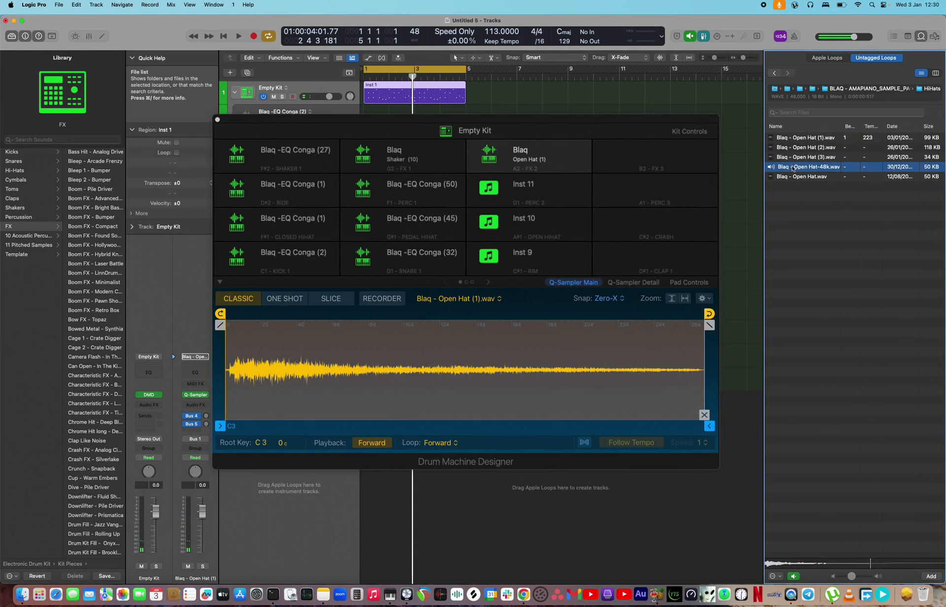
{"action": "left_click_drag", "start_coordinate": [796, 168], "coordinate": [525, 193]}
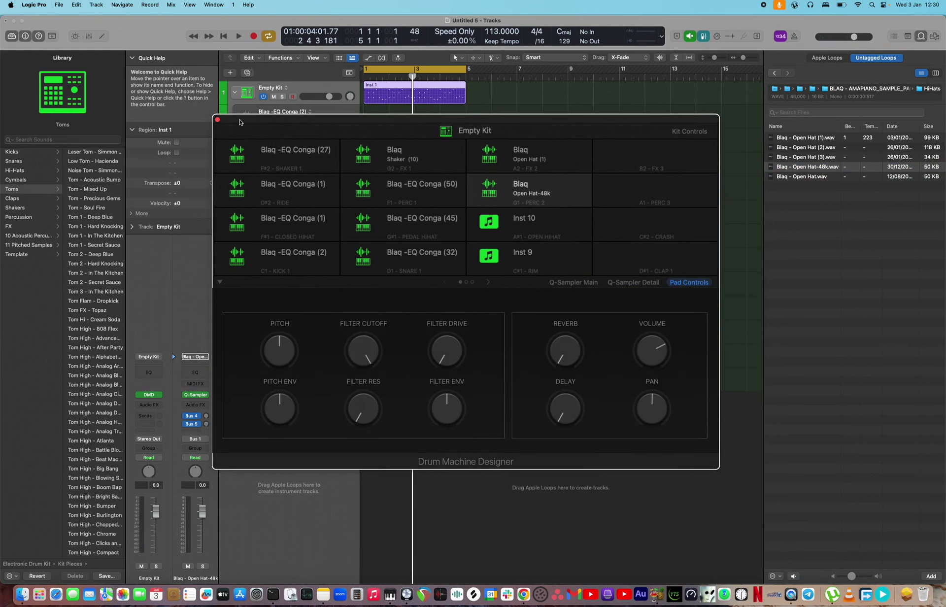
{"action": "left_click", "coordinate": [216, 119]}
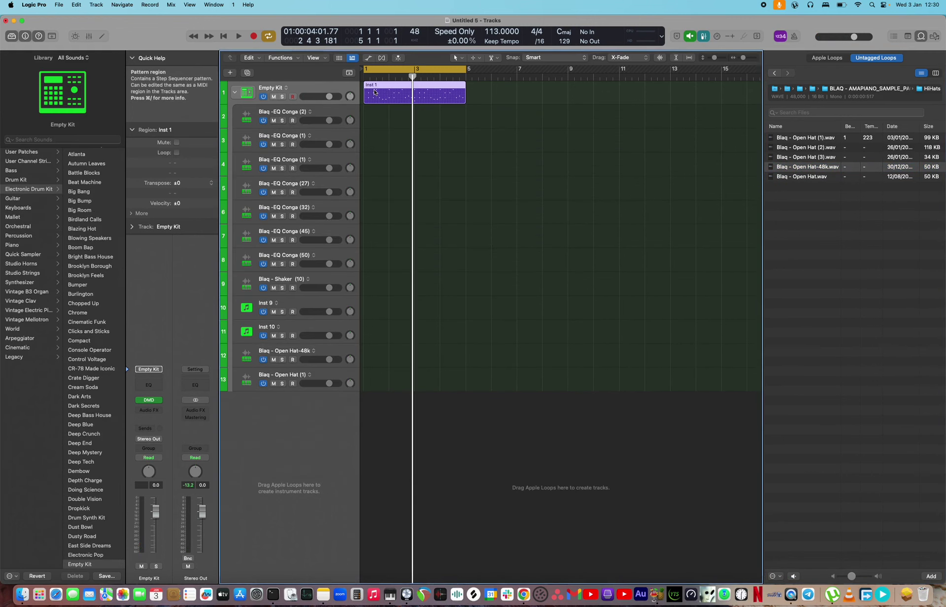
In the step grid, try a first-step hit on the Open Hat rows, then clear it.
{"action": "key", "text": "e"}
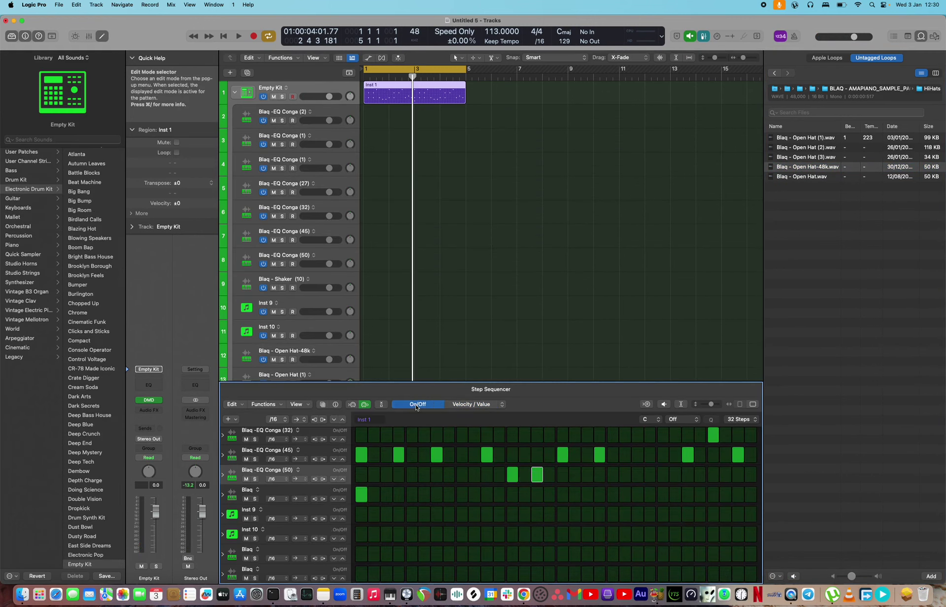
{"action": "left_click", "coordinate": [361, 554]}
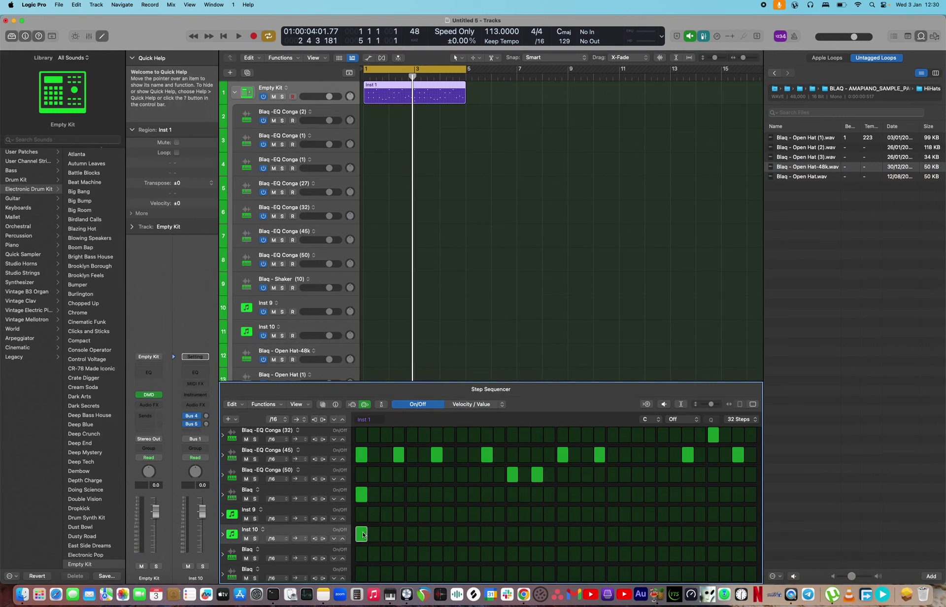
{"action": "left_click", "coordinate": [361, 573]}
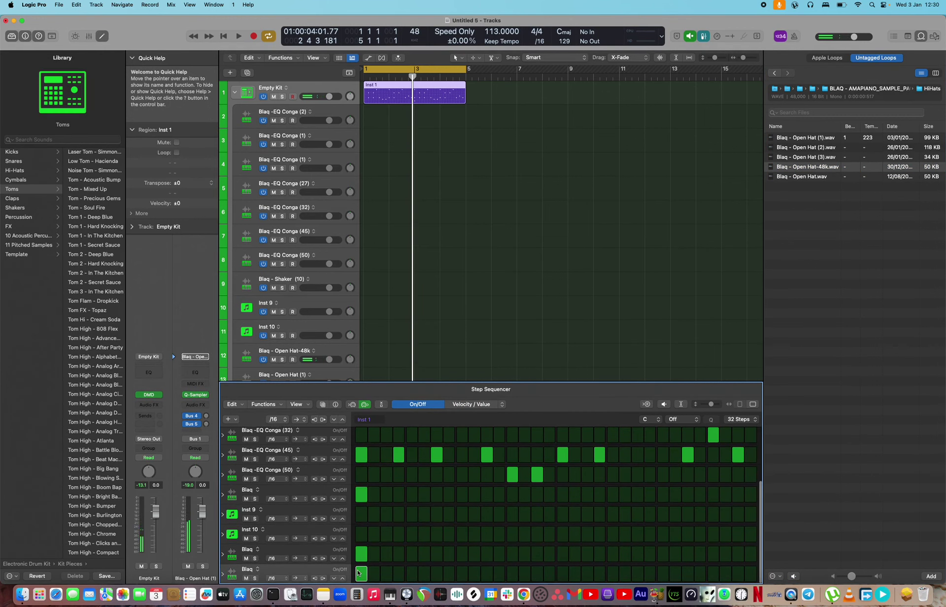
{"action": "left_click", "coordinate": [361, 554]}
{"action": "key", "text": "space"}
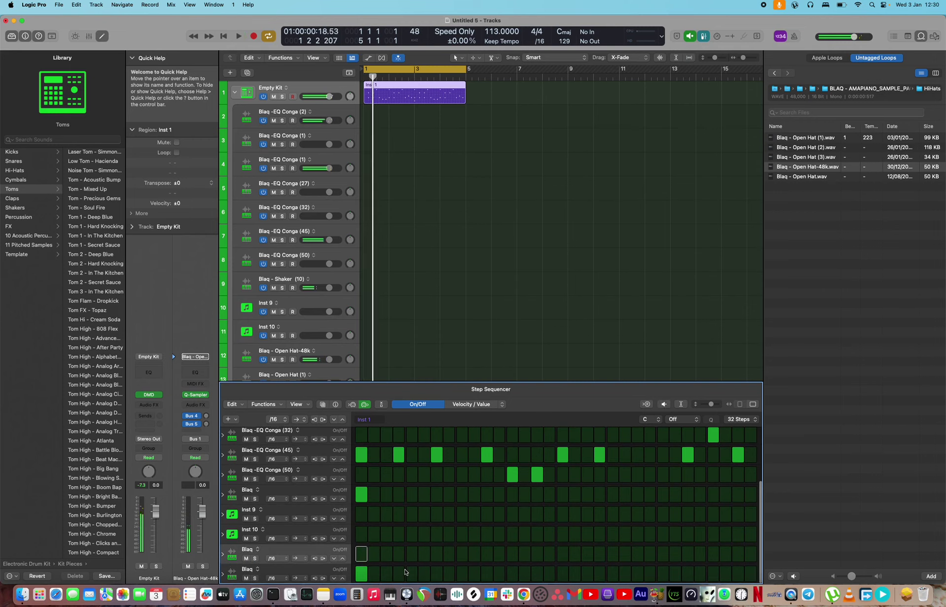
{"action": "left_click", "coordinate": [363, 576]}
{"action": "key", "text": "space"}
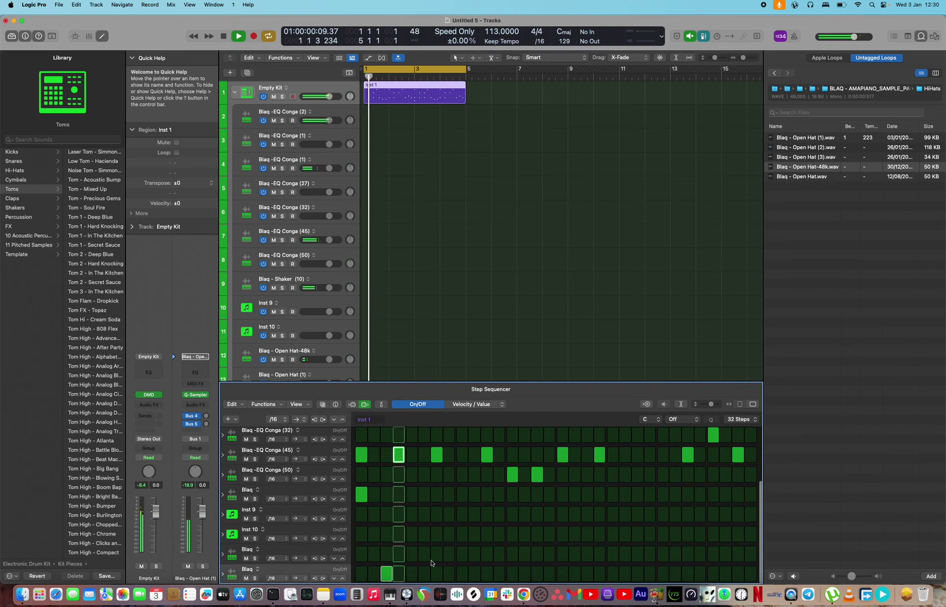
{"action": "key", "text": "space"}
{"action": "key", "text": "space"}
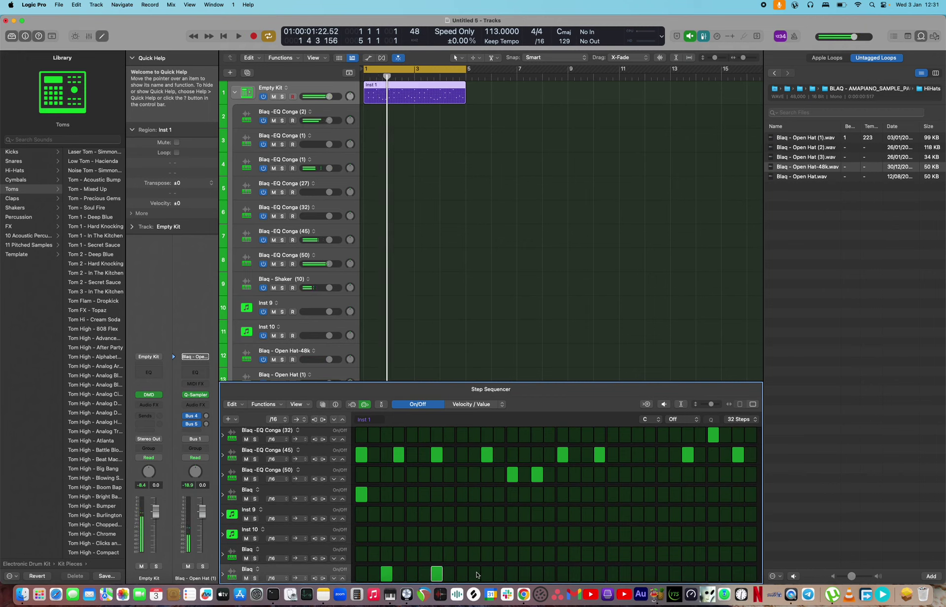
Try mid-bar open hat hits on both rows, keeping a later Open Hat (1) hit.
{"action": "left_click", "coordinate": [512, 553]}
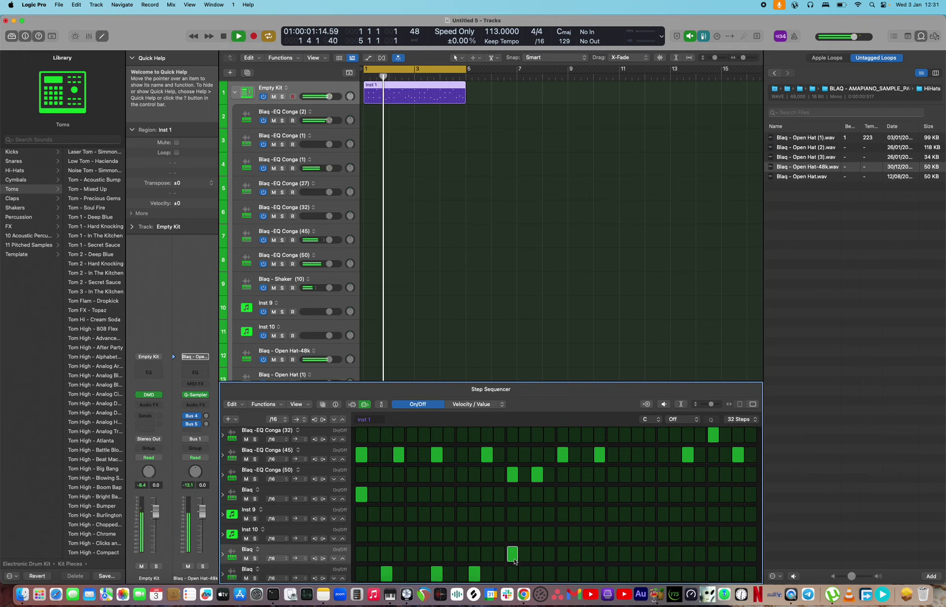
{"action": "left_click", "coordinate": [474, 573]}
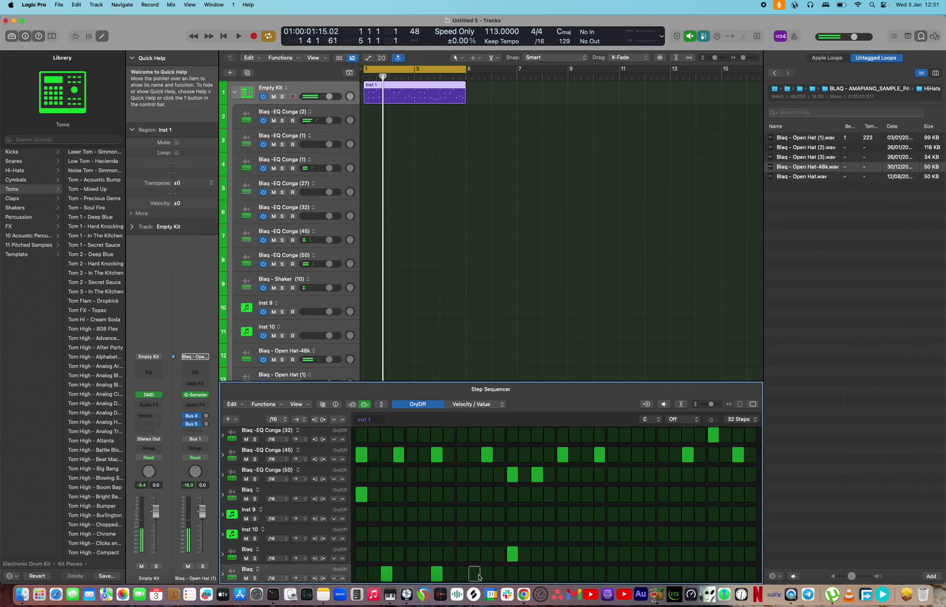
{"action": "left_click", "coordinate": [514, 556]}
{"action": "key", "text": "space"}
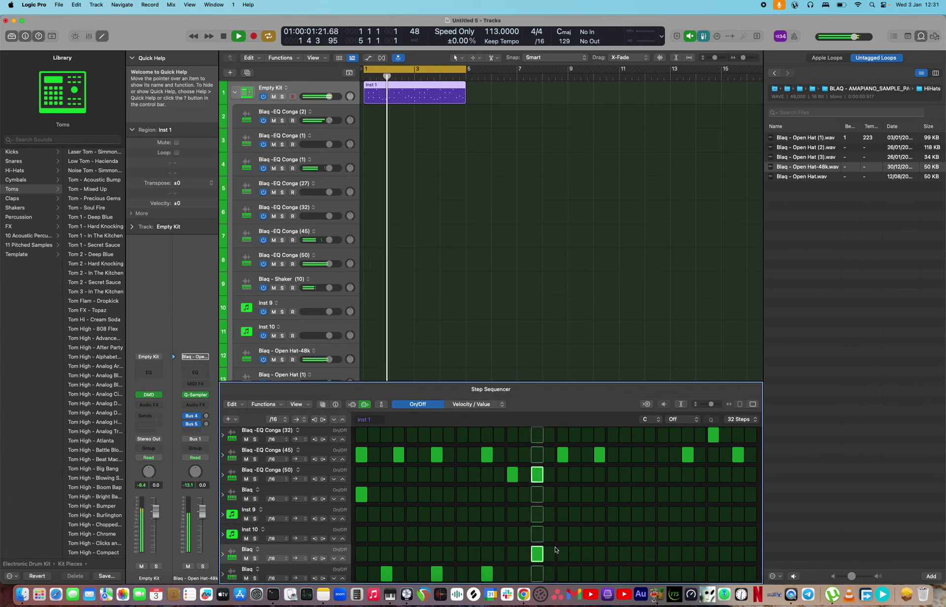
{"action": "left_click", "coordinate": [576, 573]}
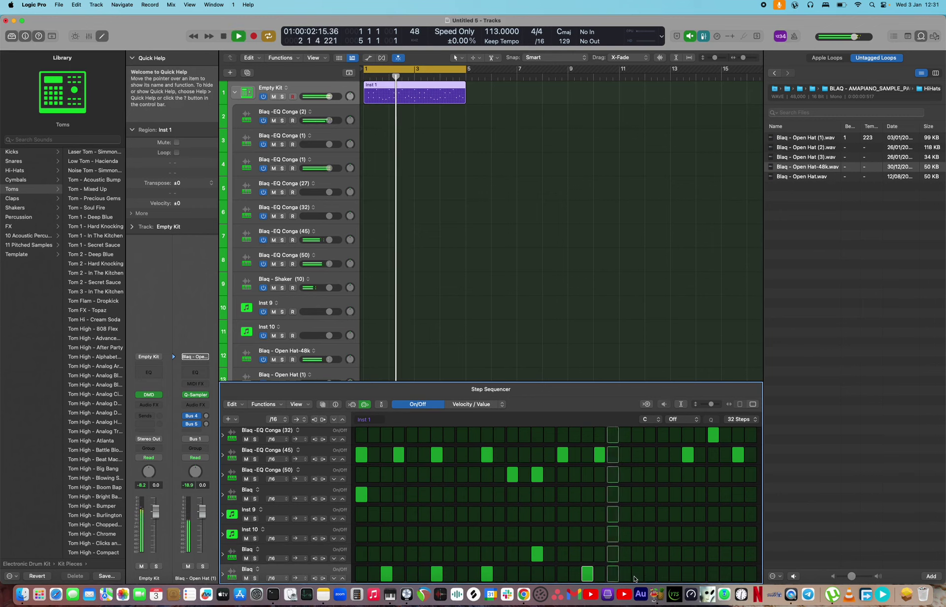
{"action": "left_click", "coordinate": [637, 573]}
{"action": "left_click", "coordinate": [625, 574]}
{"action": "left_click", "coordinate": [637, 574]}
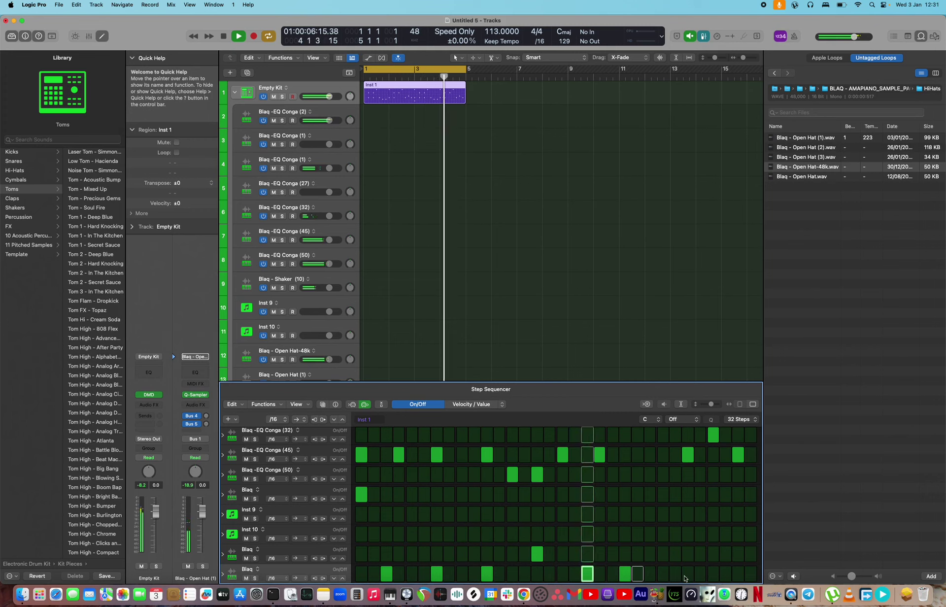
{"action": "left_click", "coordinate": [625, 574]}
{"action": "left_click", "coordinate": [635, 575]}
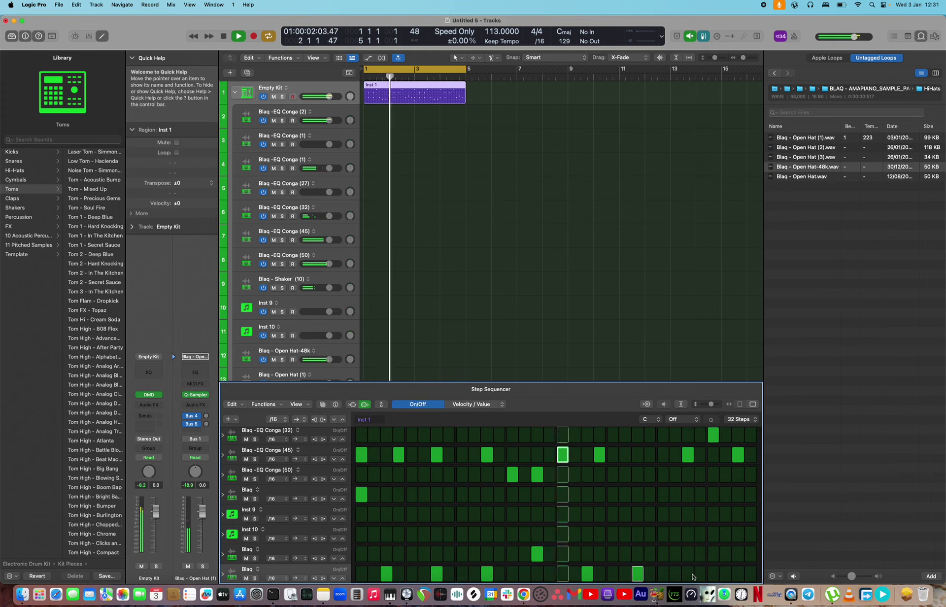
Place late hits on Open Hat (1) and Open Hat-48k, moving the Open Hat-48k hit to the last step.
{"action": "left_click", "coordinate": [675, 574]}
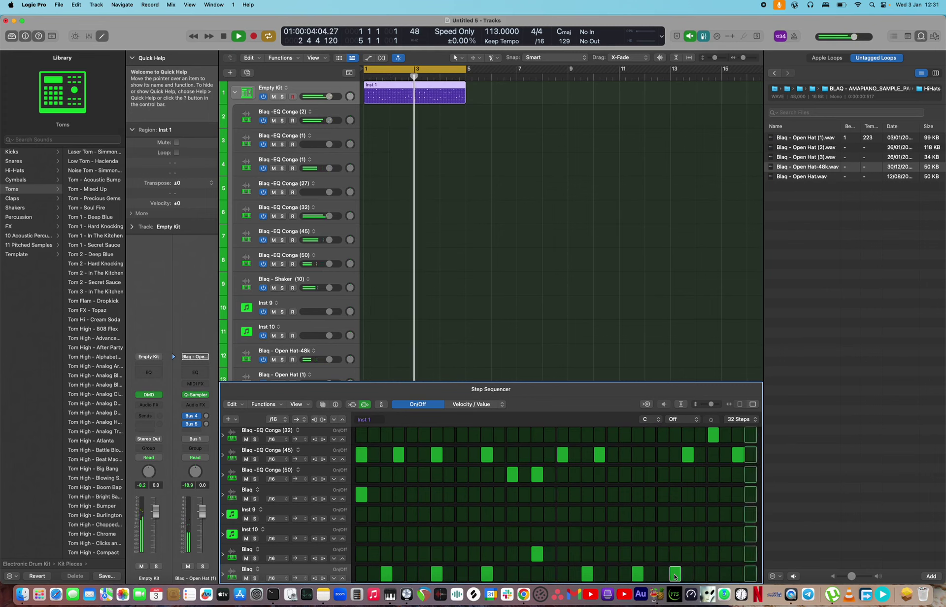
{"action": "left_click", "coordinate": [714, 555]}
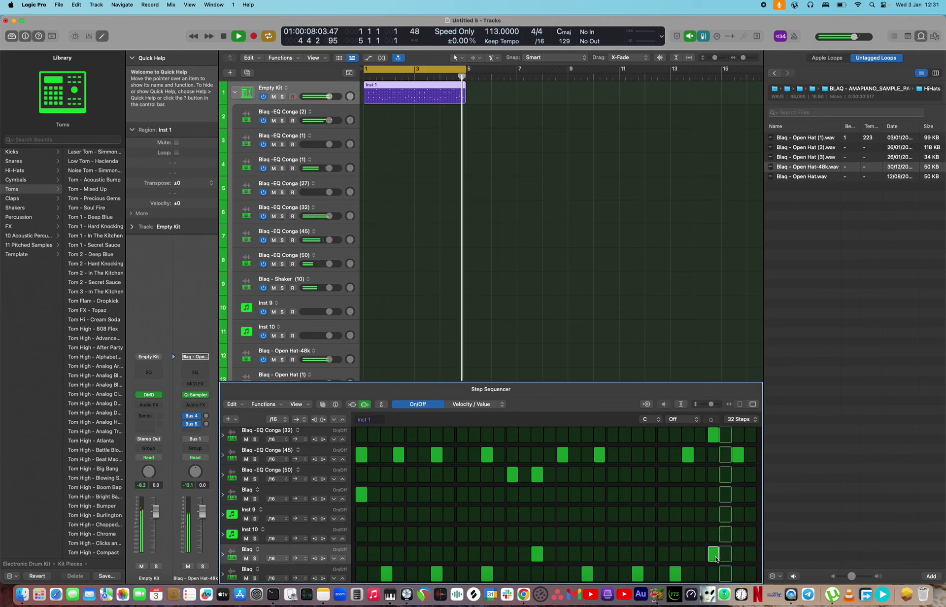
{"action": "left_click", "coordinate": [689, 575]}
{"action": "left_click", "coordinate": [678, 576]}
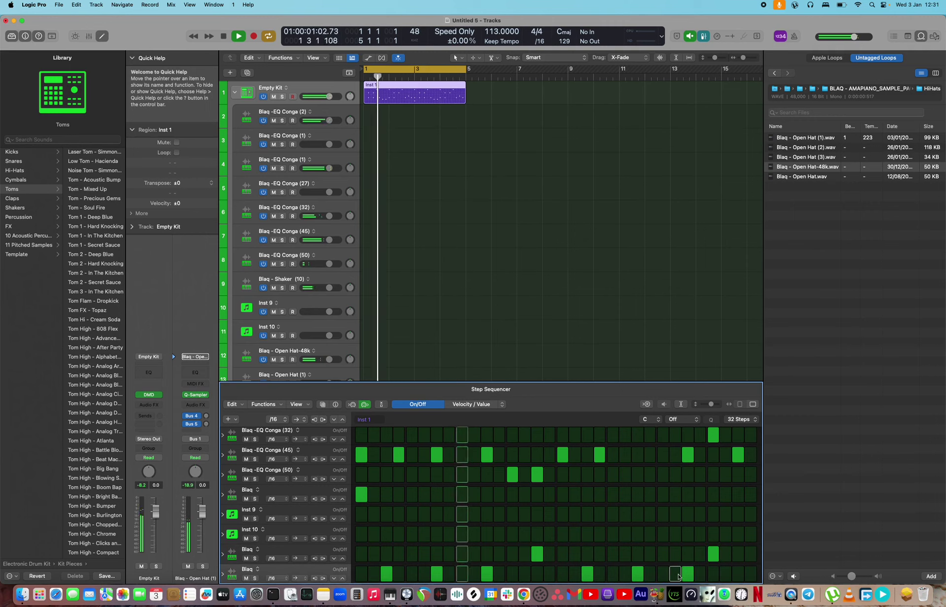
{"action": "left_click", "coordinate": [725, 554]}
{"action": "left_click", "coordinate": [713, 554]}
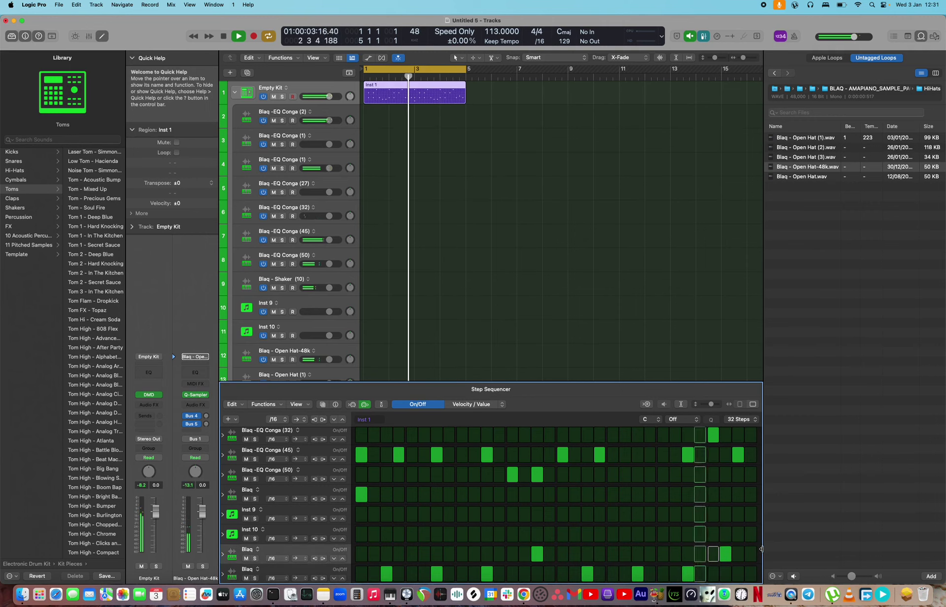
{"action": "left_click", "coordinate": [725, 554]}
{"action": "left_click", "coordinate": [737, 554]}
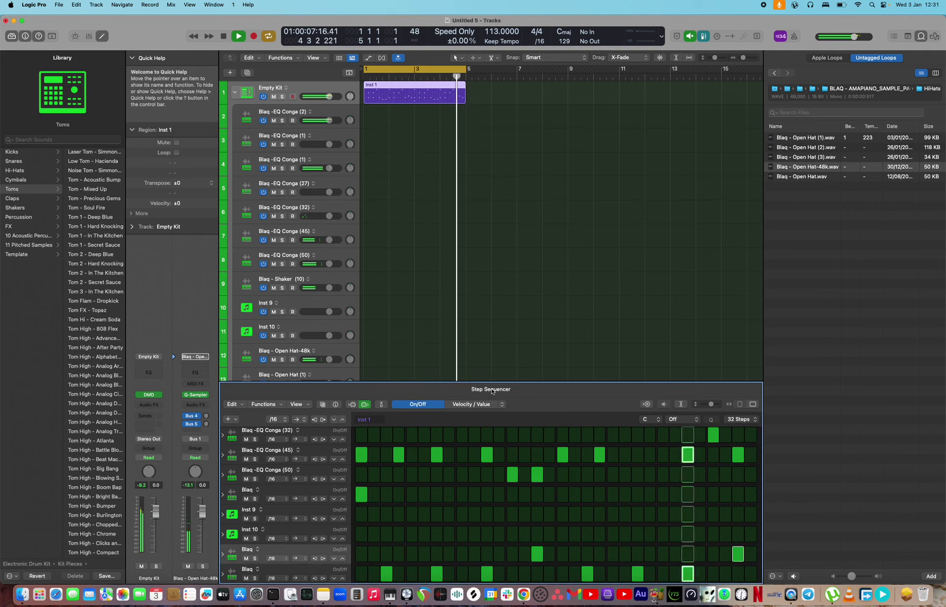
Enlarge the step grid and bring back the Inst 1 pattern for editing.
{"action": "left_click_drag", "start_coordinate": [499, 383], "coordinate": [498, 344]}
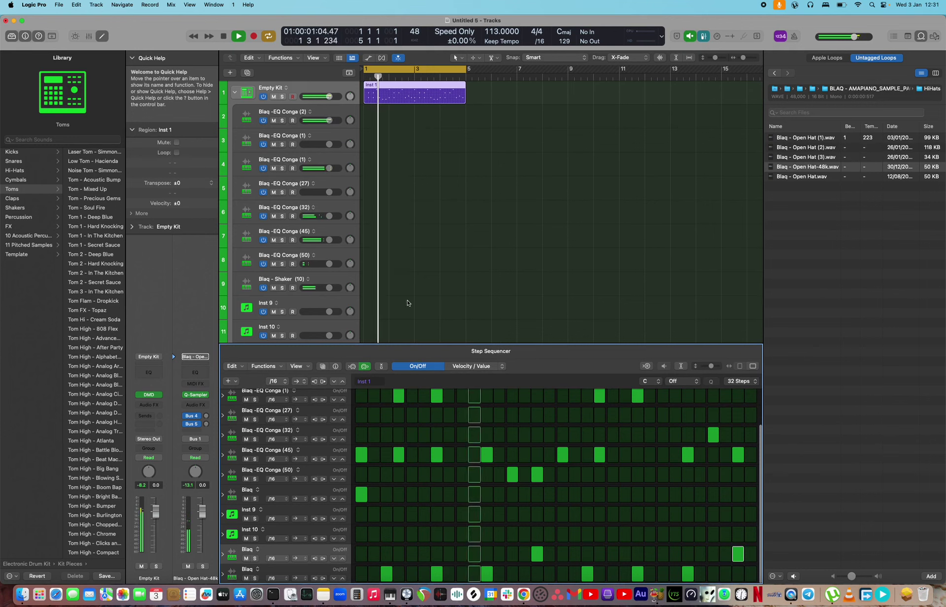
{"action": "left_click", "coordinate": [481, 214]}
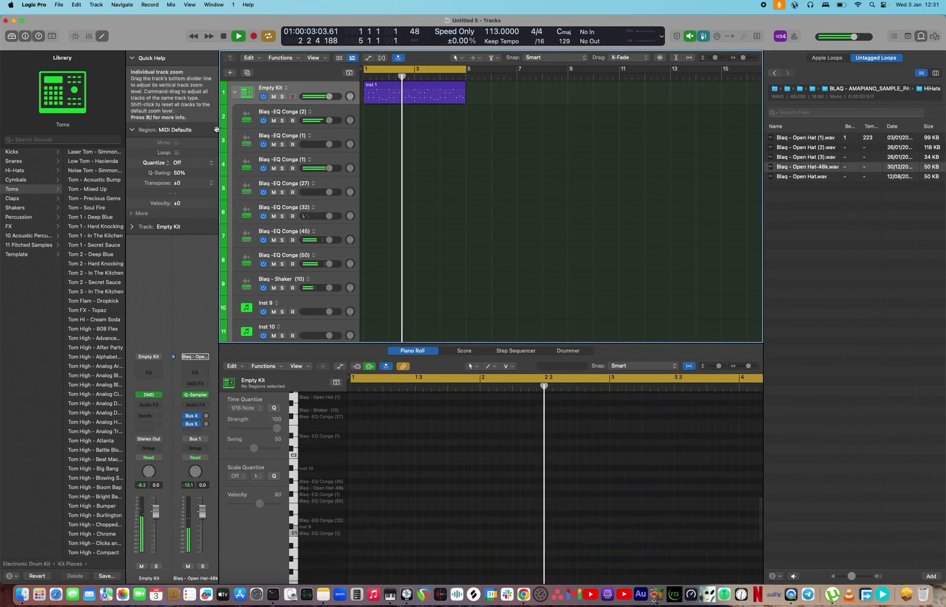
{"action": "left_click", "coordinate": [23, 21]}
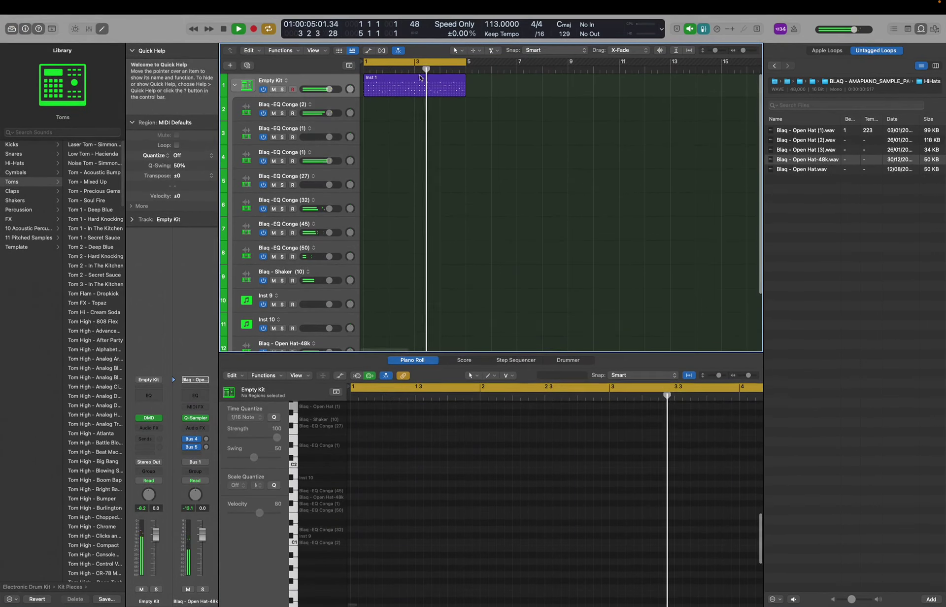
{"action": "left_click", "coordinate": [425, 80]}
{"action": "double_click", "coordinate": [426, 81]}
{"action": "scroll", "coordinate": [524, 507], "scroll_direction": "down", "scroll_amount": 2}
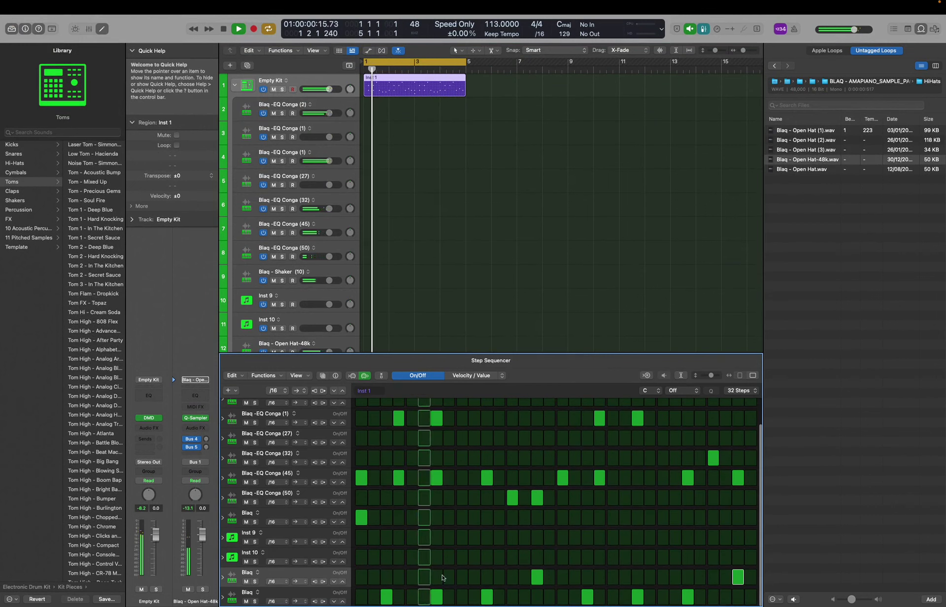
Lower velocities of the early Open Hat (1) hits and the Open Hat-48k hits, one to 52.
{"action": "left_click", "coordinate": [488, 381]}
{"action": "mouse_move", "coordinate": [387, 592]}
{"action": "left_mouse_down"}
{"action": "mouse_move", "coordinate": [387, 600]}
{"action": "mouse_move", "coordinate": [489, 597]}
{"action": "left_mouse_up"}
{"action": "mouse_move", "coordinate": [538, 574]}
{"action": "left_mouse_down"}
{"action": "mouse_move", "coordinate": [591, 600]}
{"action": "mouse_move", "coordinate": [689, 602]}
{"action": "left_mouse_up"}
{"action": "left_click_drag", "start_coordinate": [738, 573], "coordinate": [737, 579]}
{"action": "left_click", "coordinate": [418, 376]}
Close the Step Sequencer and collapse the drum tracks into the Empty Kit stack.
{"action": "key", "text": "e"}
{"action": "scroll", "coordinate": [489, 322], "scroll_direction": "down", "scroll_amount": 3}
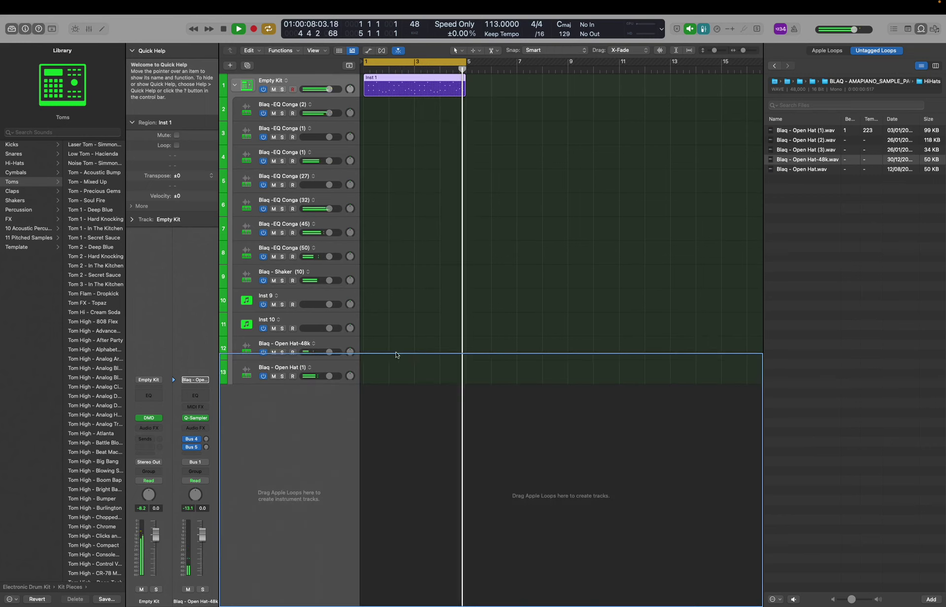
{"action": "left_click", "coordinate": [232, 80]}
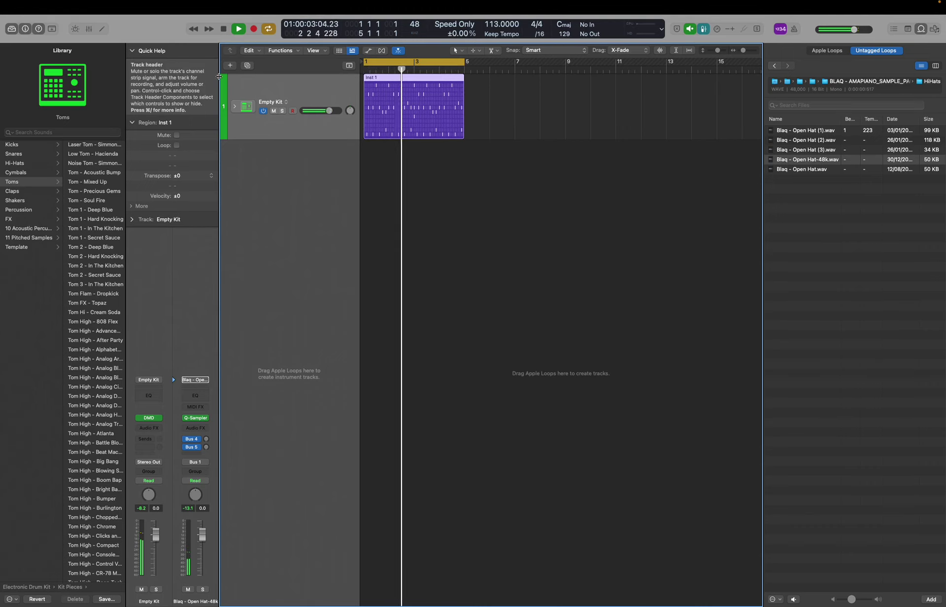
Create a new software instrument track loaded with the AMAPIANO AMAIZING BASS user patch.
{"action": "key", "text": "alt+super+n"}
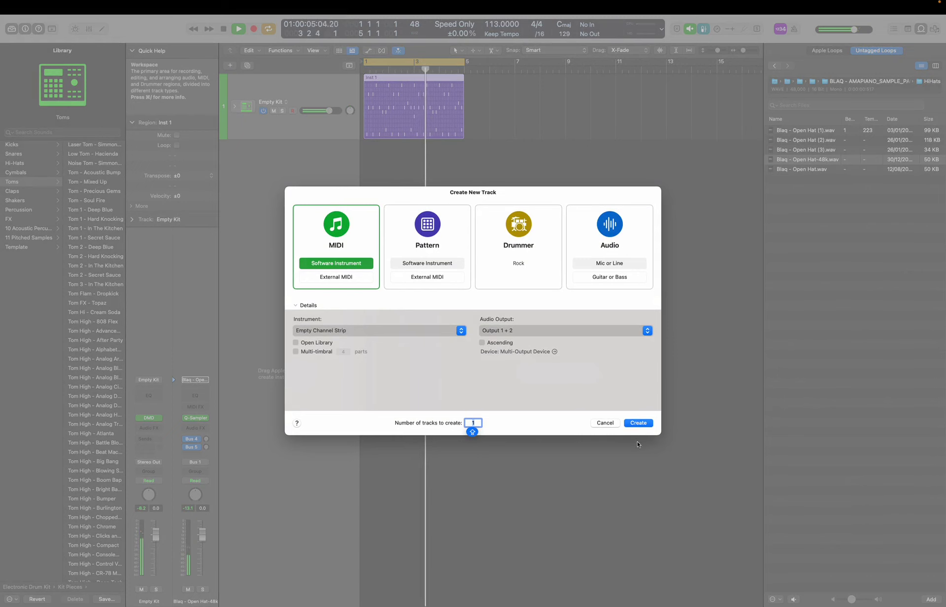
{"action": "left_click", "coordinate": [636, 426]}
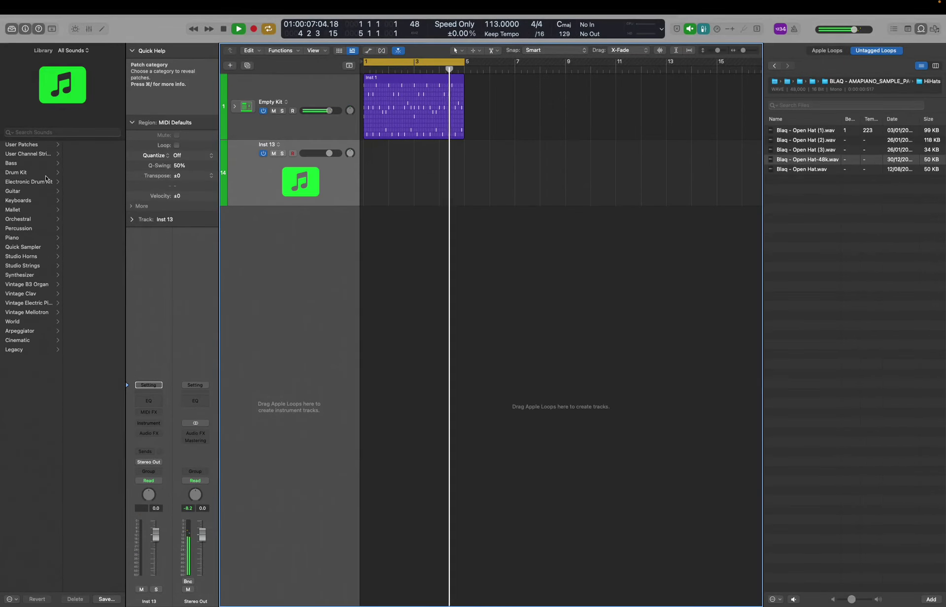
{"action": "left_click", "coordinate": [53, 145]}
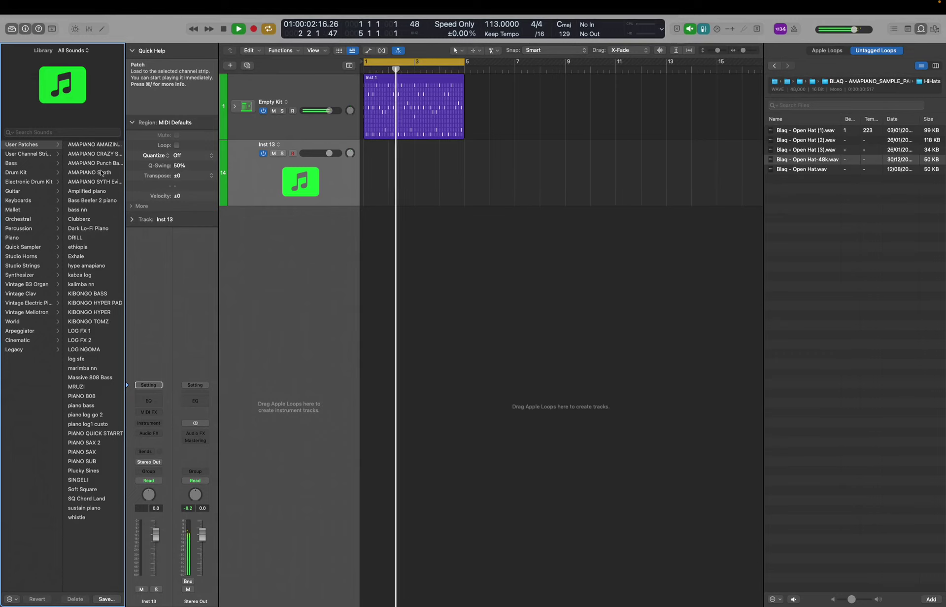
{"action": "left_click", "coordinate": [95, 145]}
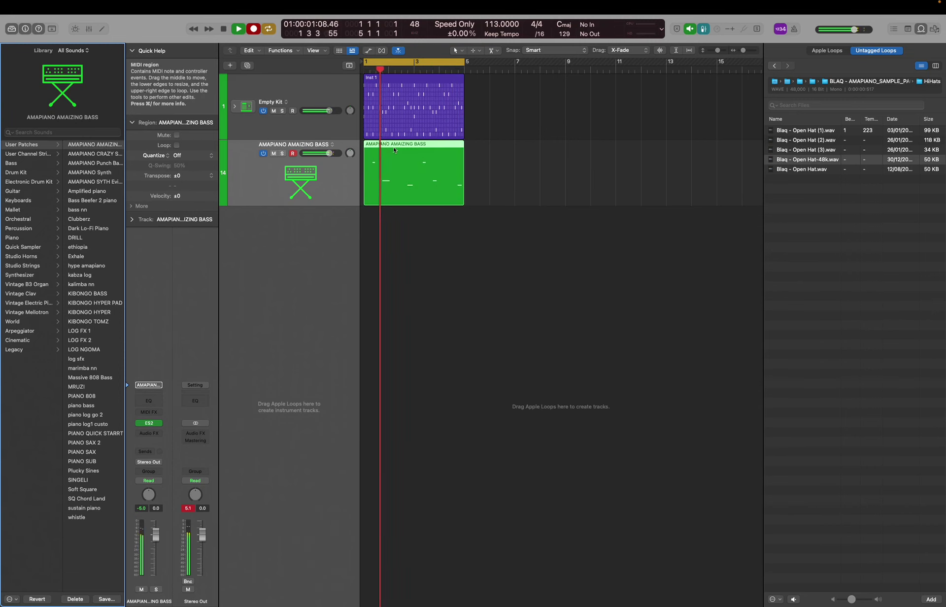
Set all six notes in the bass region to velocity 67.
{"action": "double_click", "coordinate": [397, 164]}
{"action": "key", "text": "super+a"}
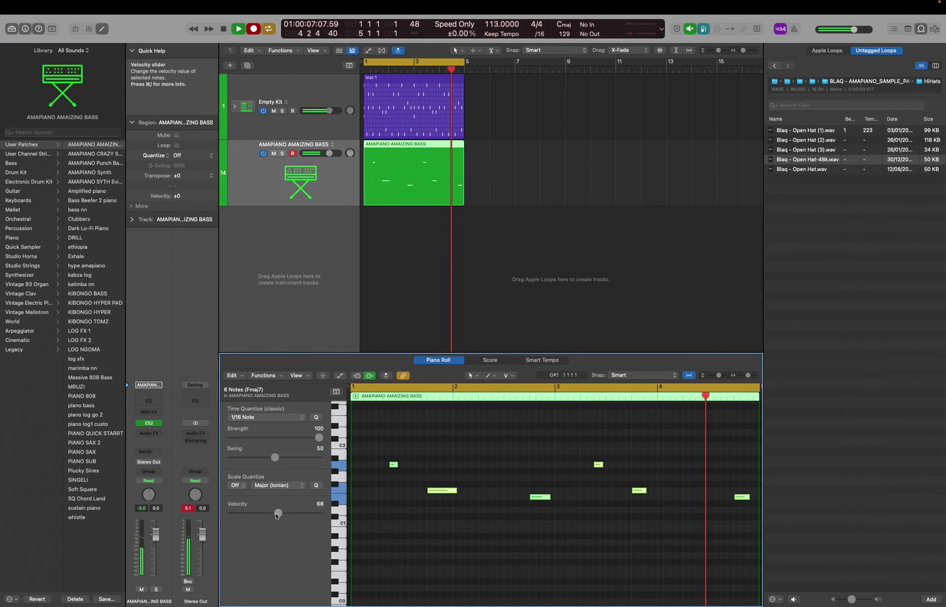
{"action": "left_click_drag", "start_coordinate": [277, 515], "coordinate": [277, 514]}
Browse the ES2 presets, keeping Classic Synth Bass, then stop recording.
{"action": "left_click", "coordinate": [147, 423]}
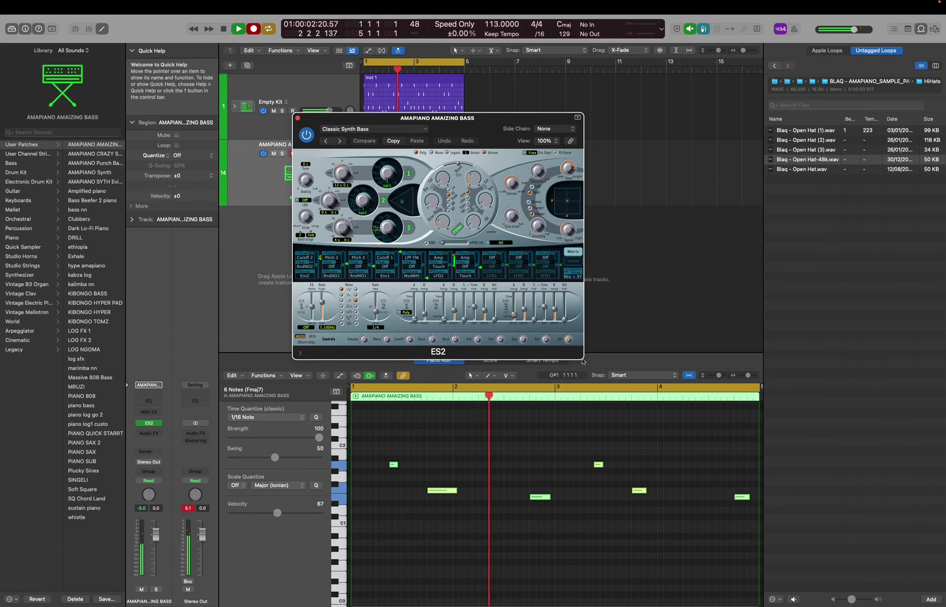
{"action": "left_click_drag", "start_coordinate": [584, 353], "coordinate": [795, 480]}
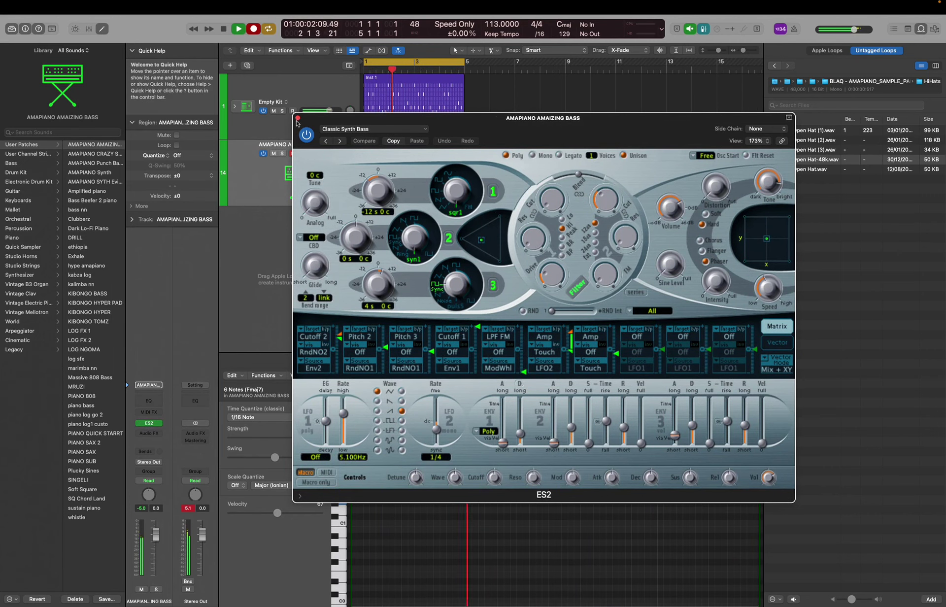
{"action": "left_click", "coordinate": [350, 129]}
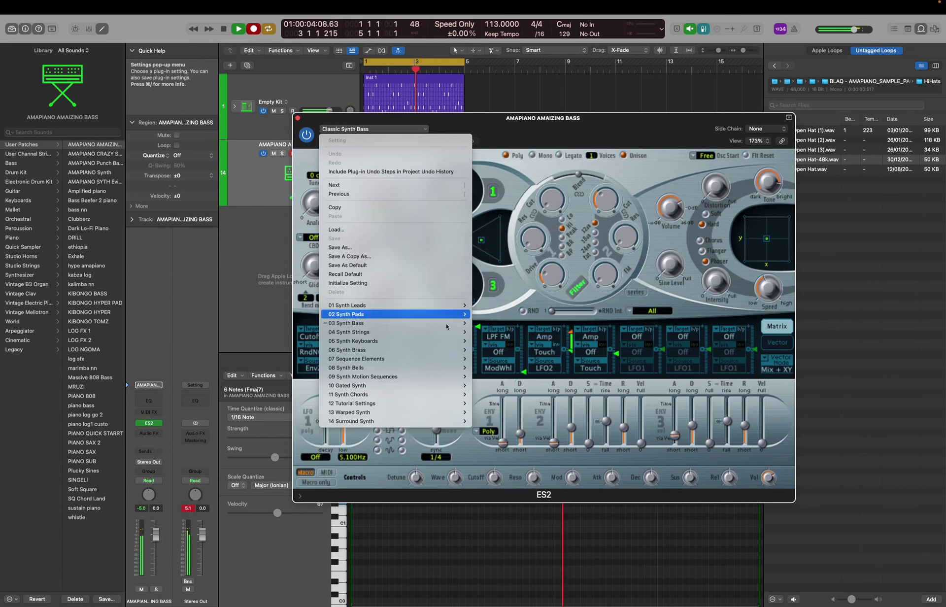
{"action": "mouse_move", "coordinate": [449, 327]}
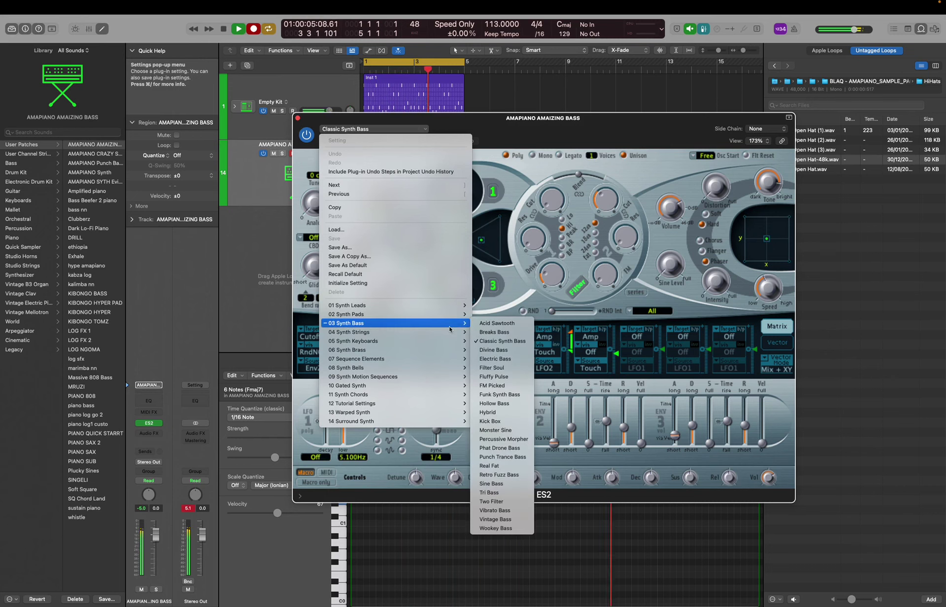
{"action": "left_click", "coordinate": [593, 126]}
{"action": "left_click", "coordinate": [298, 119]}
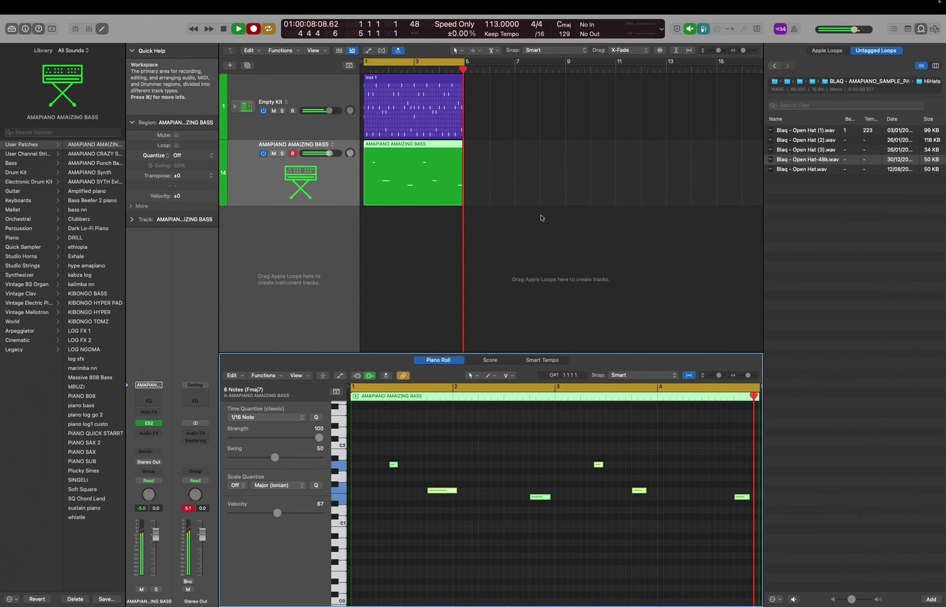
{"action": "key", "text": "space"}
{"action": "key", "text": "space"}
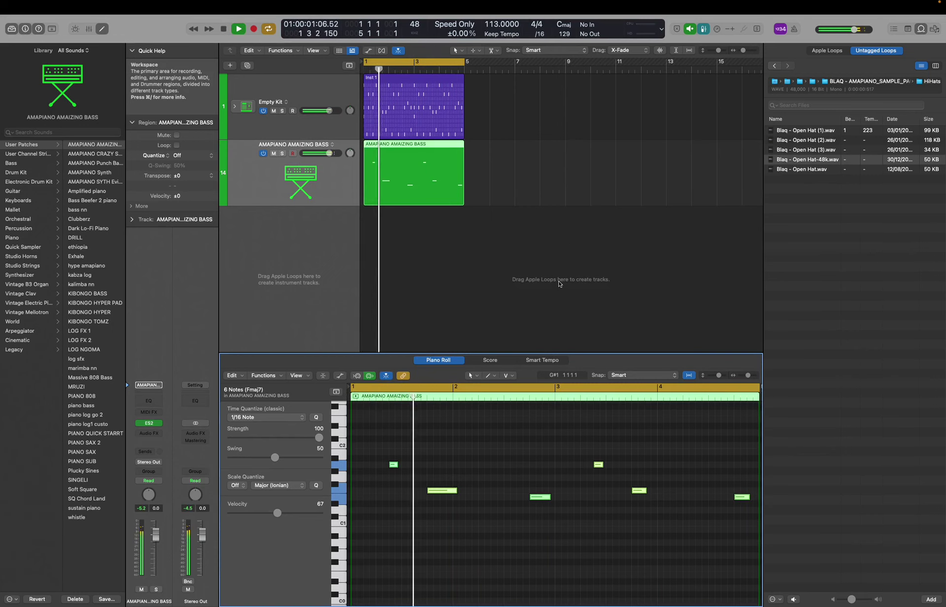
{"action": "scroll", "coordinate": [621, 237], "scroll_direction": "down", "scroll_amount": 5}
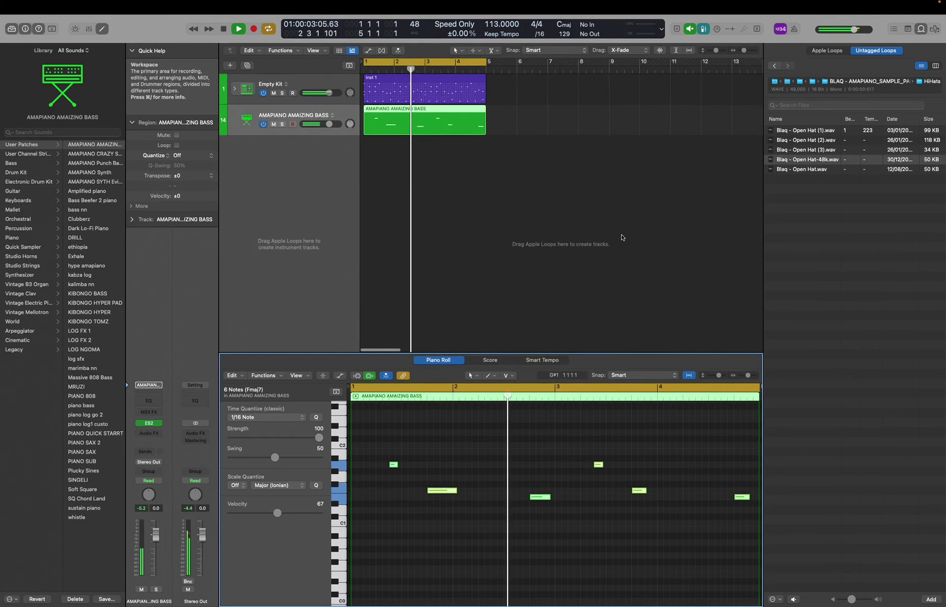
Duplicate the bass track and load the sustain piano patch, previewing Purity's presets.
{"action": "key", "text": "z"}
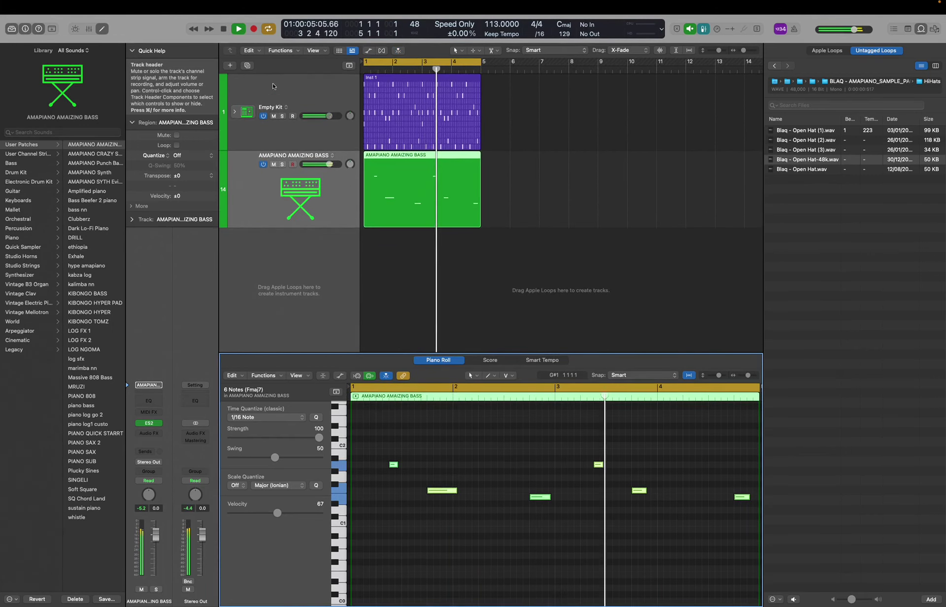
{"action": "left_click", "coordinate": [248, 65]}
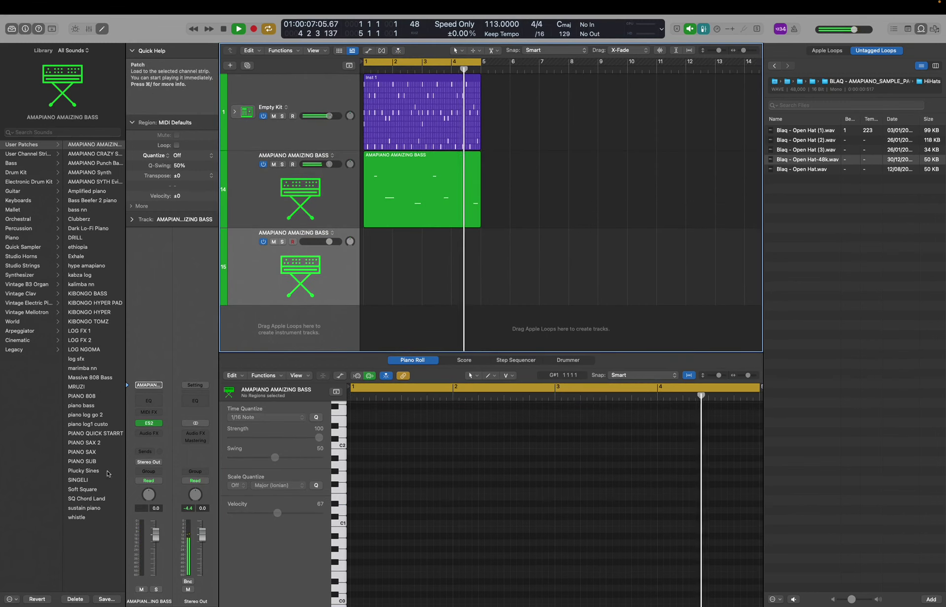
{"action": "left_click", "coordinate": [93, 507]}
{"action": "left_click", "coordinate": [148, 424]}
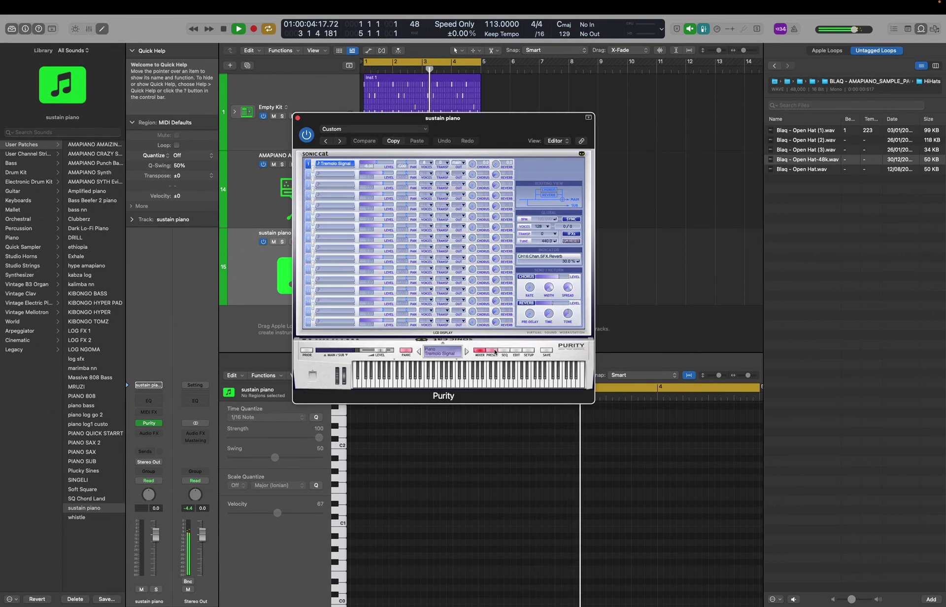
{"action": "left_click", "coordinate": [494, 351]}
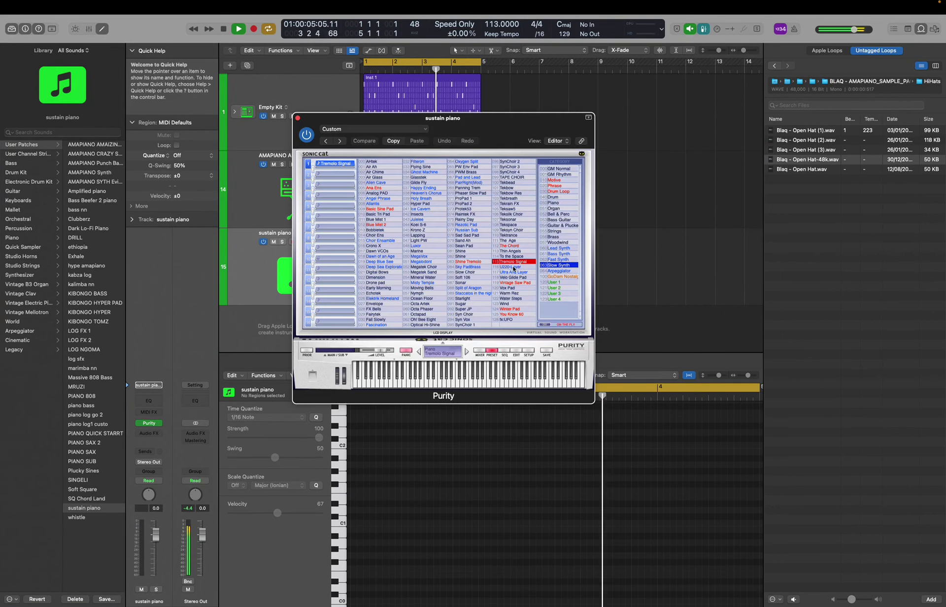
{"action": "left_click", "coordinate": [298, 119]}
{"action": "key", "text": "space"}
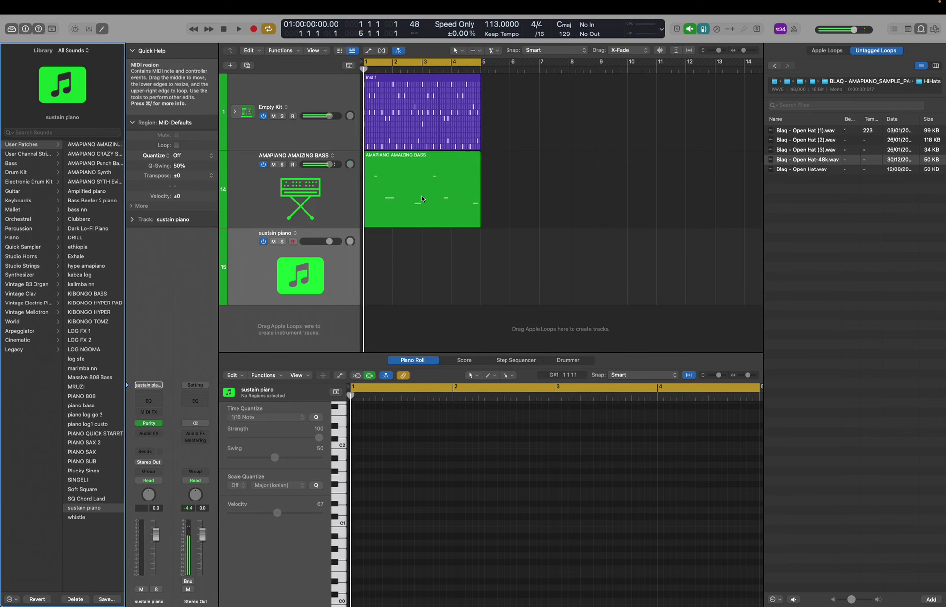
{"action": "left_click", "coordinate": [280, 50]}
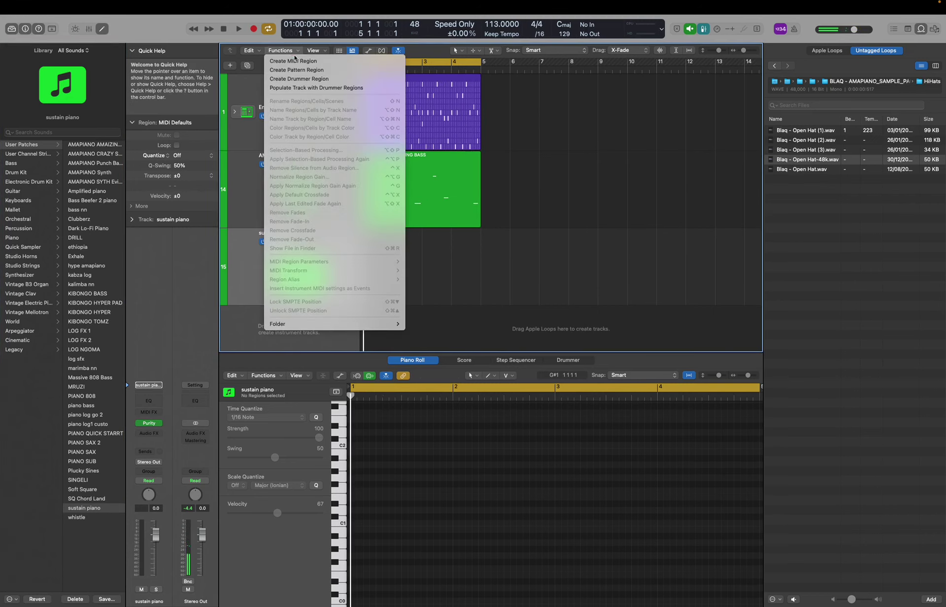
Create an empty MIDI region on the sustain piano track and draw an A3 note held across it.
{"action": "left_click", "coordinate": [296, 61]}
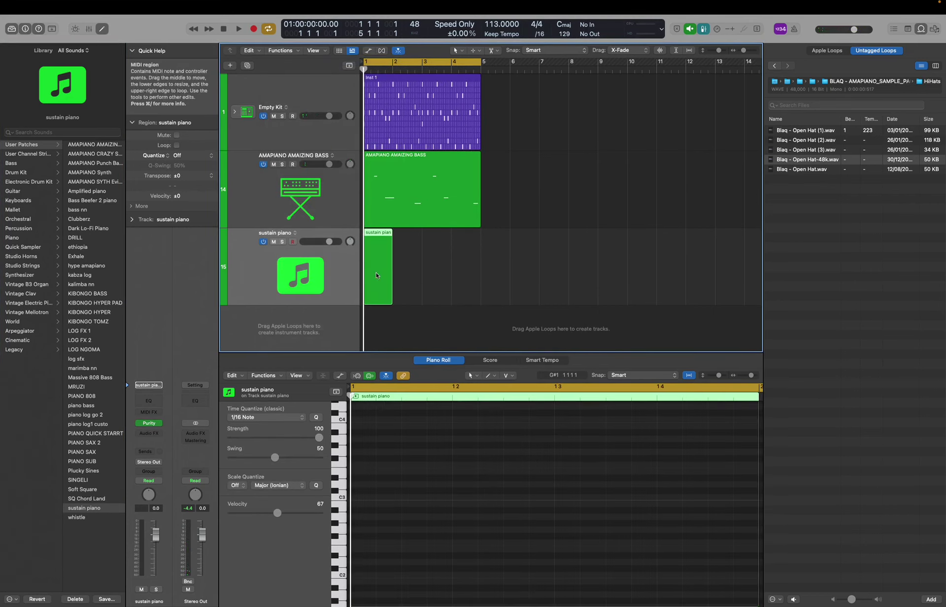
{"action": "key", "text": "e"}
{"action": "double_click", "coordinate": [373, 266]}
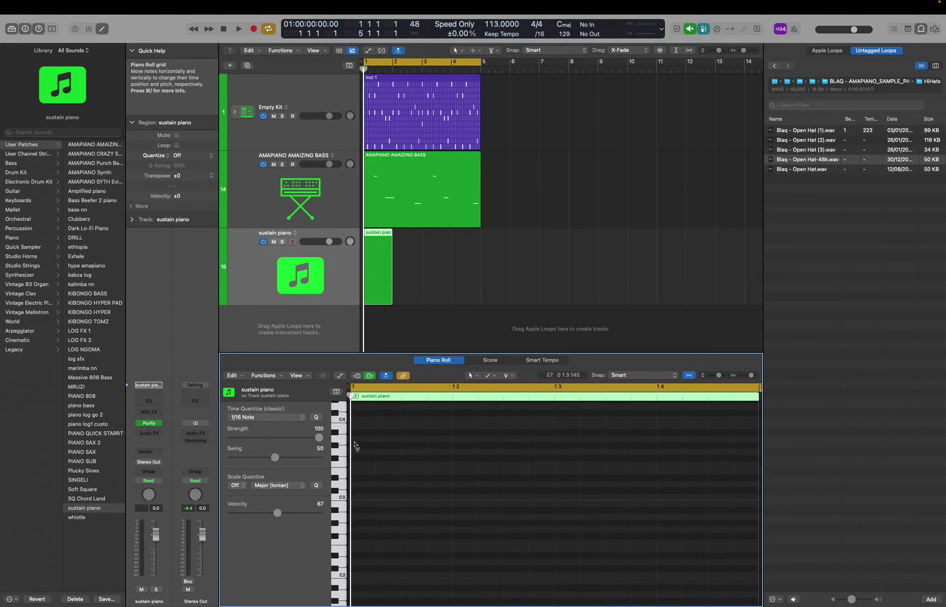
{"action": "left_click", "coordinate": [509, 375]}
{"action": "left_click", "coordinate": [529, 487]}
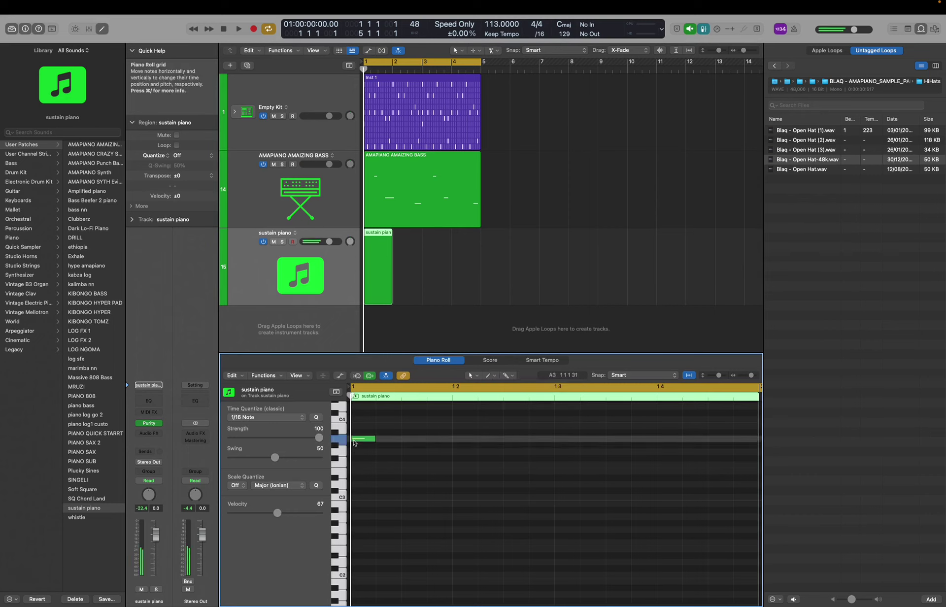
{"action": "key", "text": "space"}
{"action": "left_click_drag", "start_coordinate": [373, 438], "coordinate": [757, 461]}
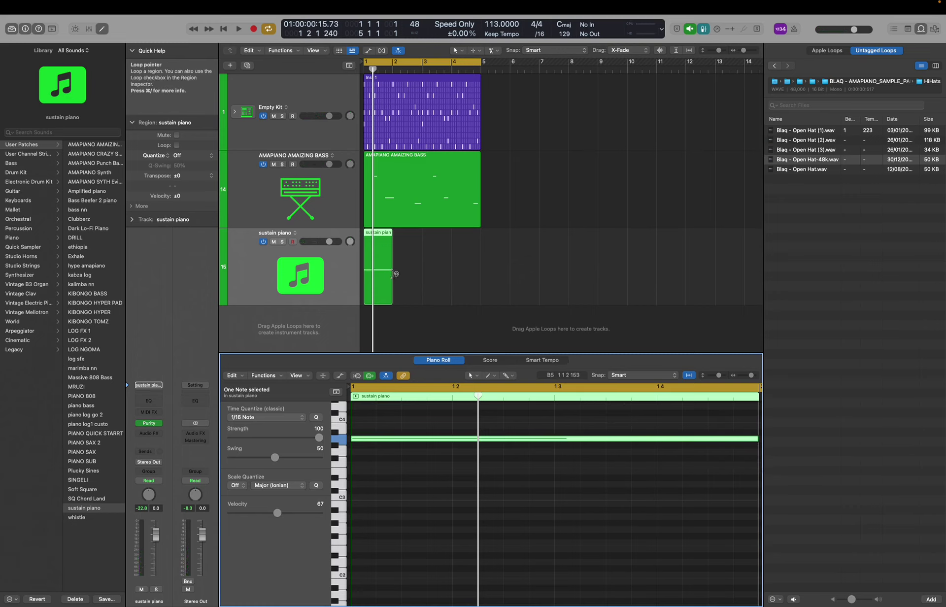
Stretch the sustain piano region out to bar 5 and play it back.
{"action": "left_click_drag", "start_coordinate": [390, 275], "coordinate": [478, 277]}
{"action": "key", "text": "space"}
{"action": "left_click", "coordinate": [416, 467]}
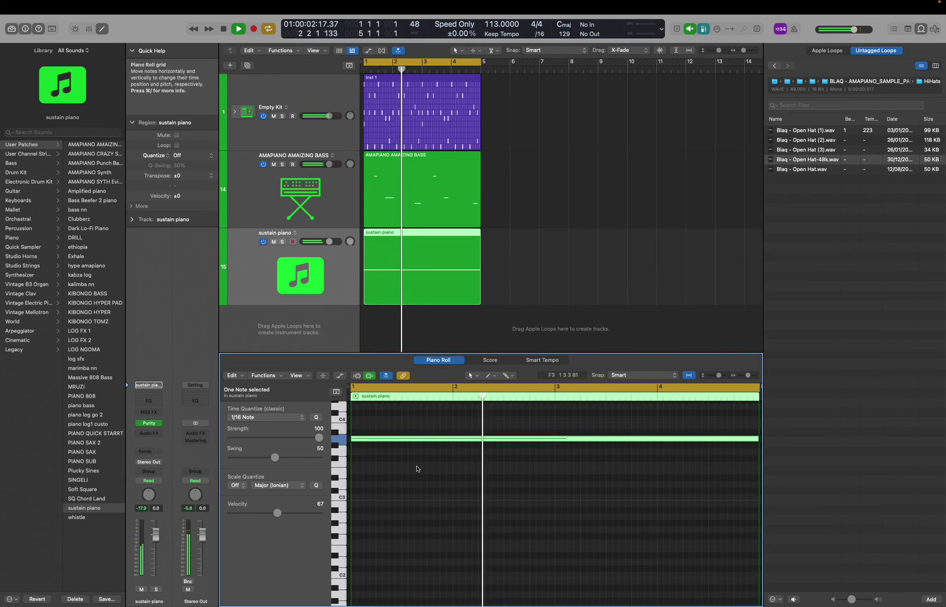
{"action": "key", "text": "e"}
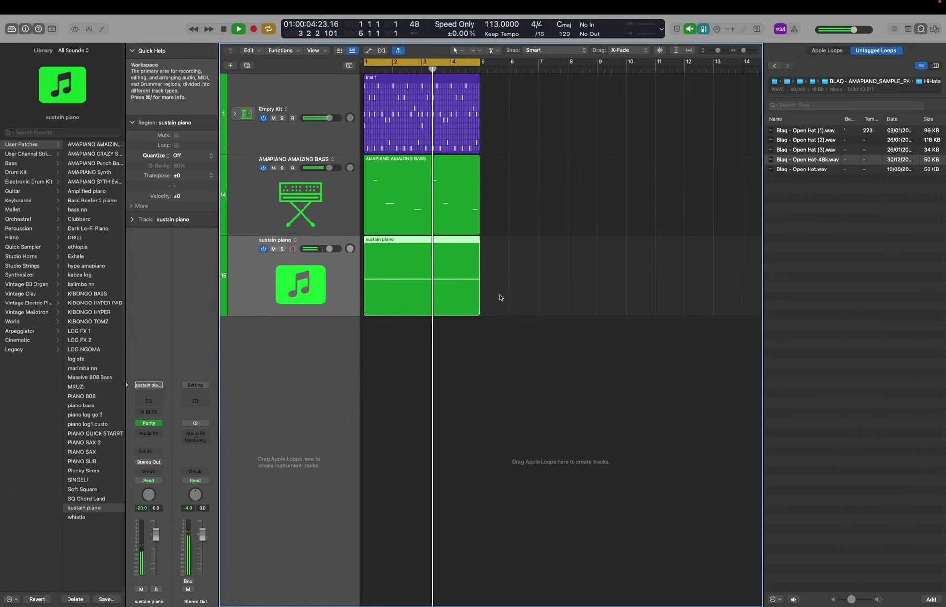
Repeat the drum, bass and sustain piano regions to fill bars 5–9.
{"action": "left_click", "coordinate": [538, 164]}
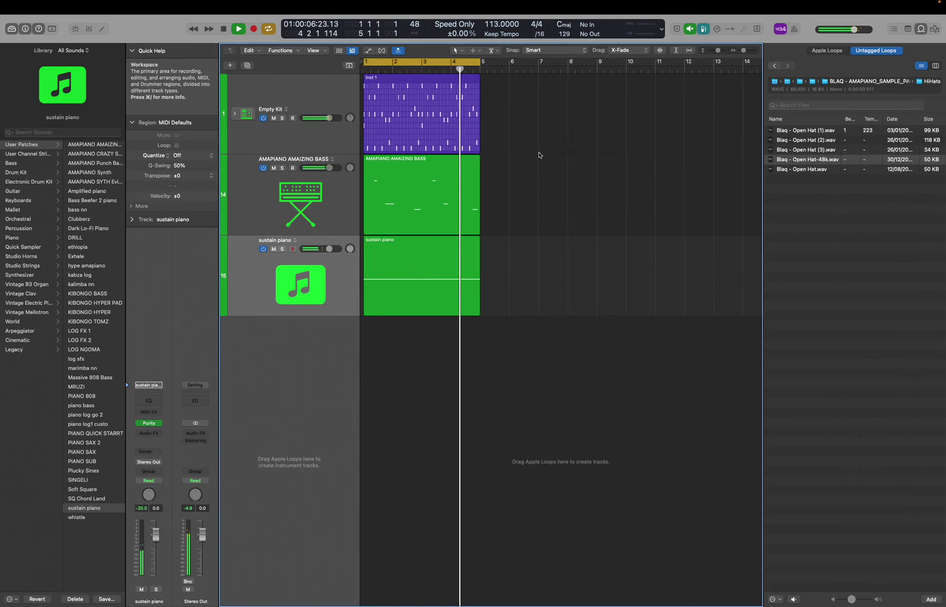
{"action": "left_click_drag", "start_coordinate": [519, 110], "coordinate": [383, 307]}
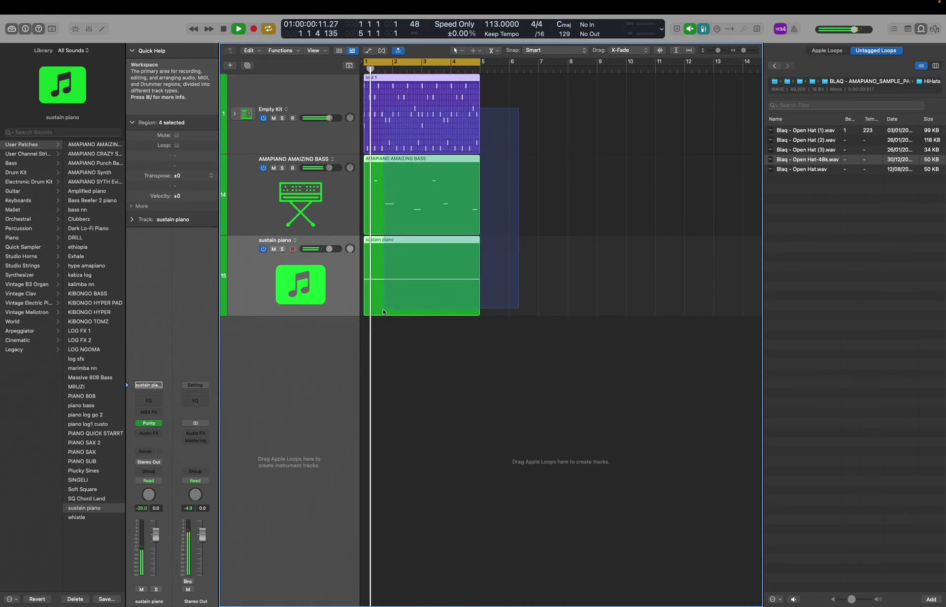
{"action": "key", "text": "super+r"}
{"action": "left_click_drag", "start_coordinate": [662, 102], "coordinate": [532, 296]}
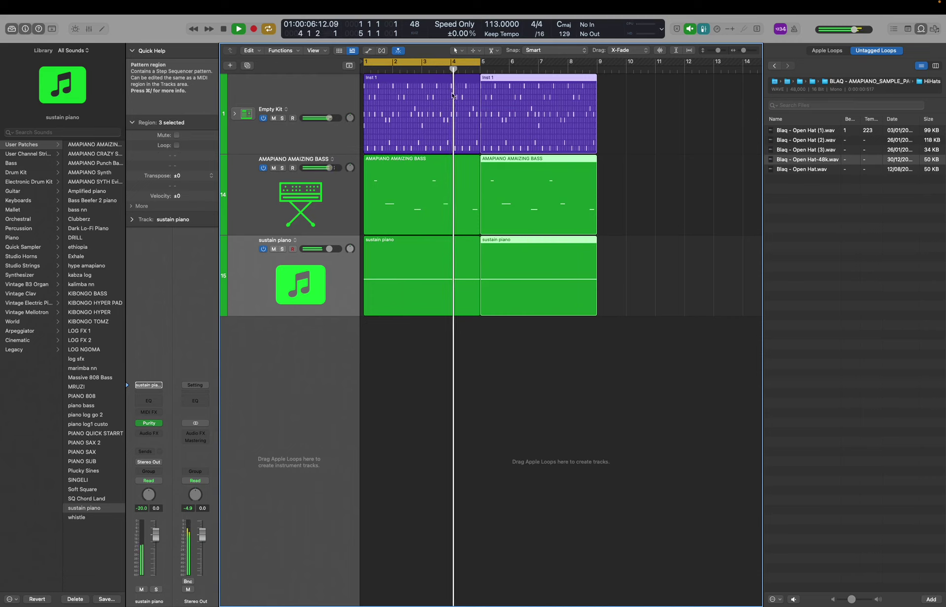
Extend the cycle range to bar 9 and go up to the sample pack's folder list.
{"action": "left_click_drag", "start_coordinate": [480, 62], "coordinate": [597, 99]}
{"action": "left_click", "coordinate": [543, 352]}
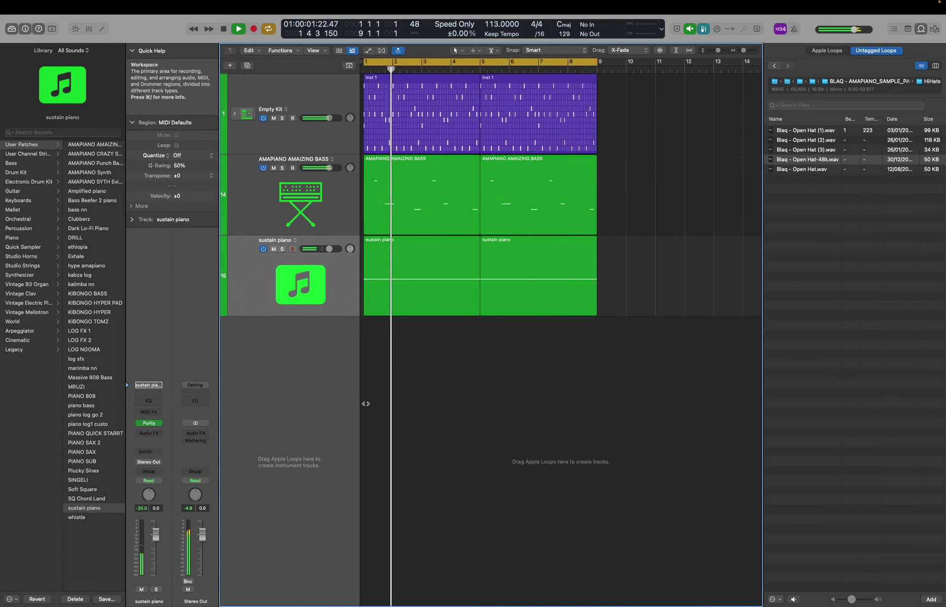
{"action": "left_click", "coordinate": [870, 83]}
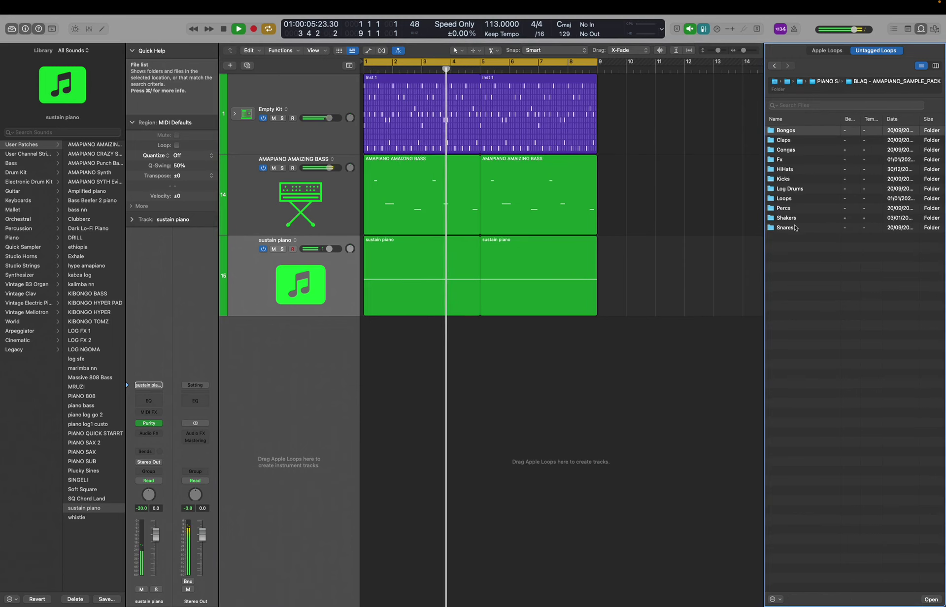
Open the Fx sample folder and audition the Krr and Ice Crash samples.
{"action": "double_click", "coordinate": [780, 159]}
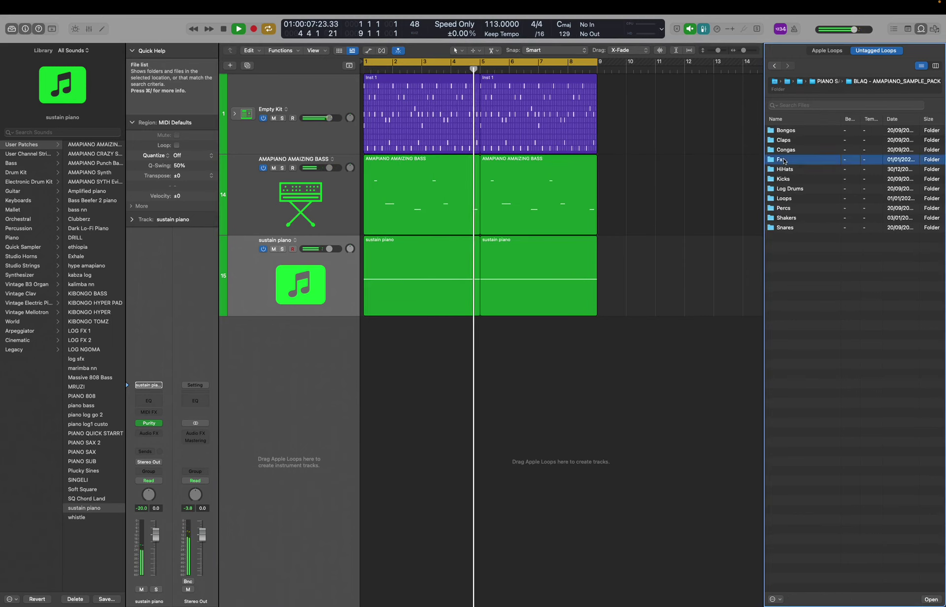
{"action": "left_click", "coordinate": [798, 334]}
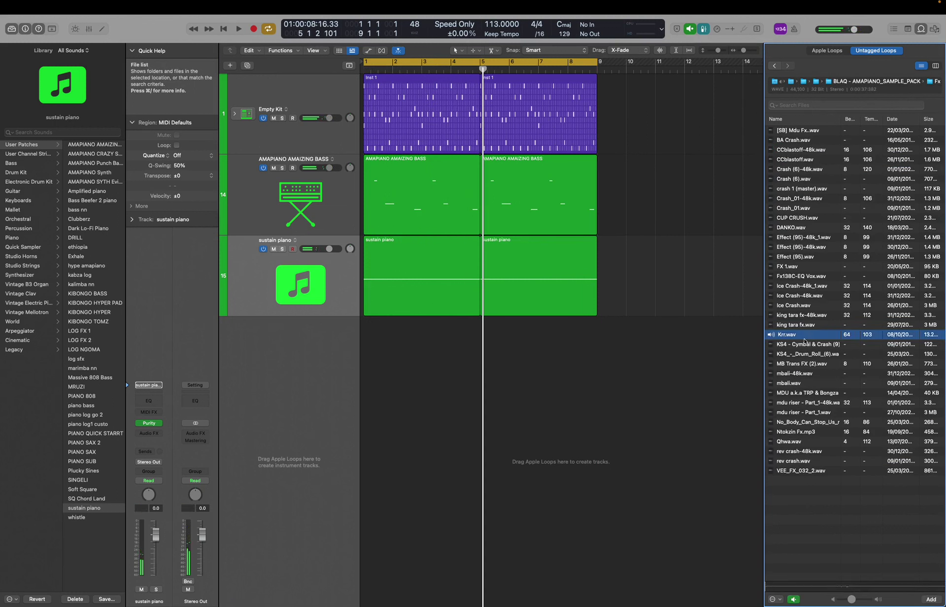
{"action": "left_click", "coordinate": [802, 306]}
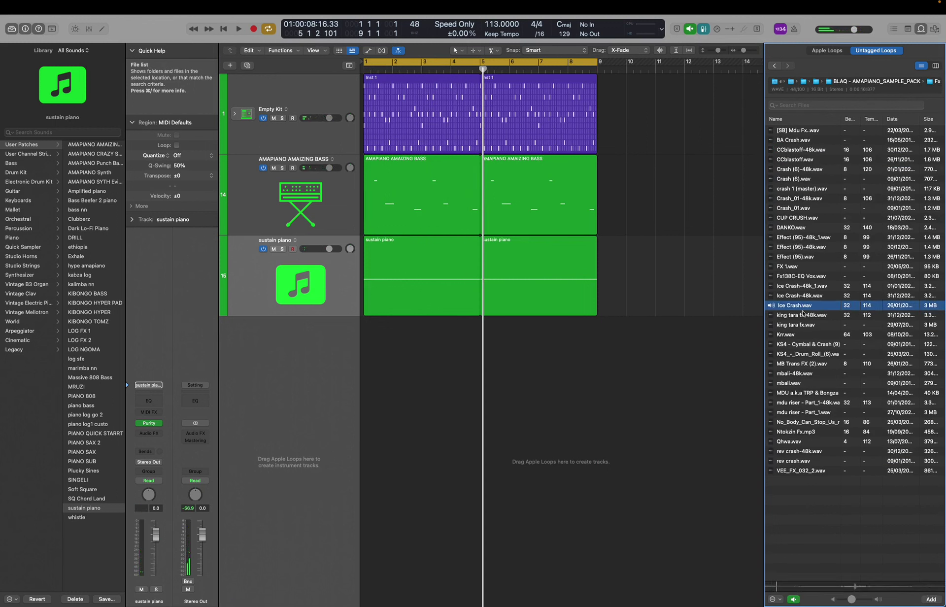
Drop Ice Crash.wav onto a new track at bar 5, then try adding mbali-48k.
{"action": "left_click_drag", "start_coordinate": [811, 312], "coordinate": [415, 364]}
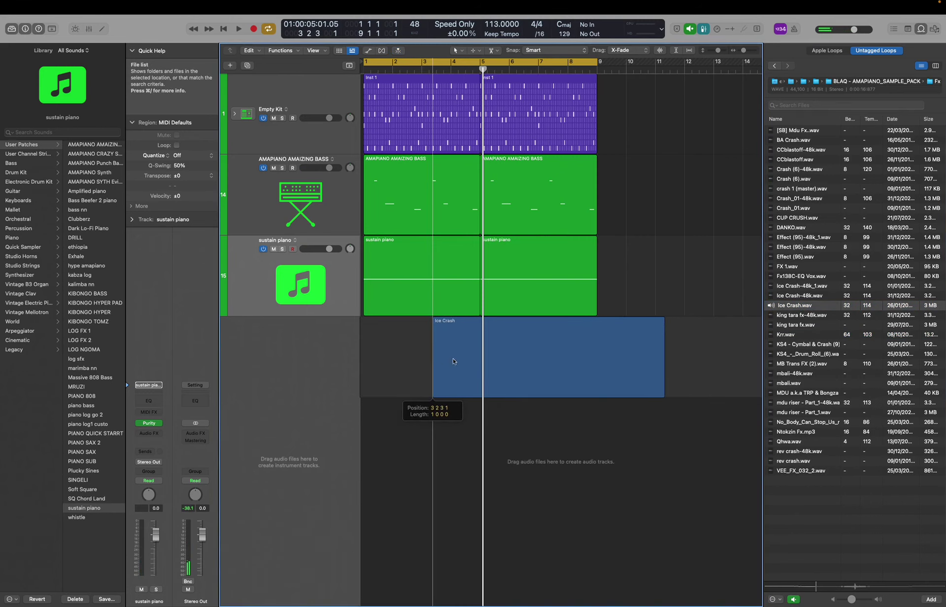
{"action": "left_click_drag", "start_coordinate": [453, 361], "coordinate": [453, 362]}
{"action": "left_click_drag", "start_coordinate": [556, 364], "coordinate": [604, 358]}
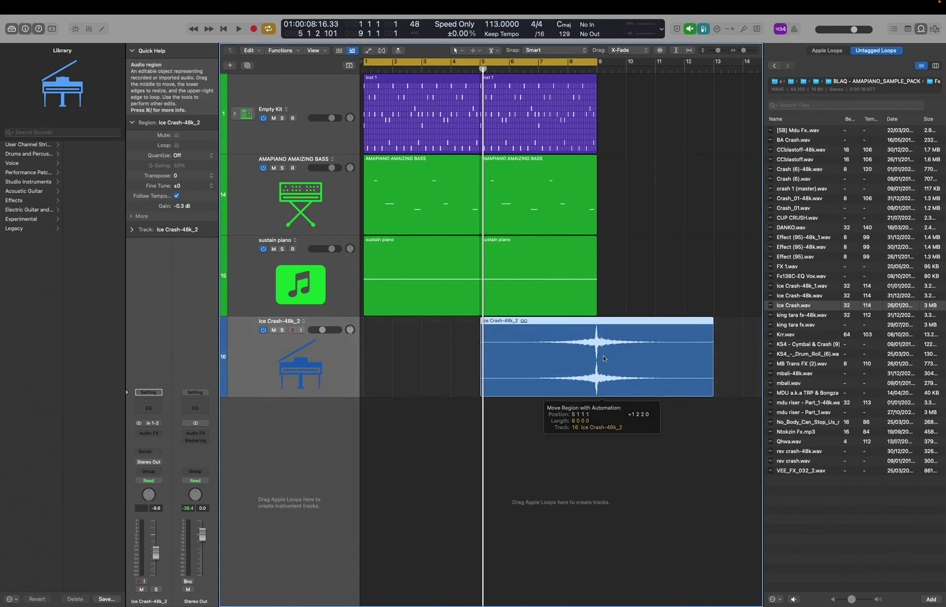
{"action": "left_click", "coordinate": [808, 374]}
{"action": "left_click_drag", "start_coordinate": [806, 376], "coordinate": [361, 412]}
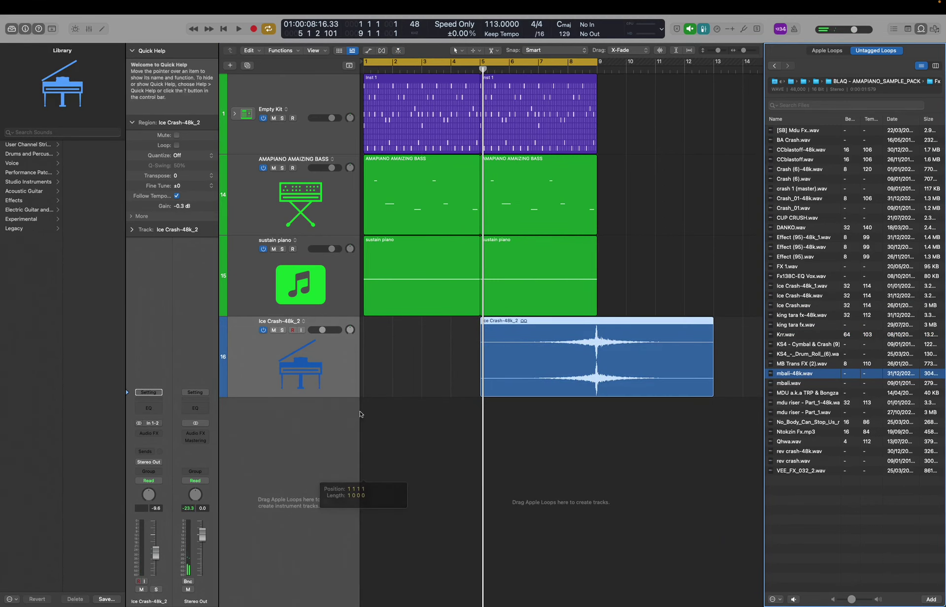
Add MB Trans FX (2).wav on a new track and move its region to bar 5.
{"action": "left_click_drag", "start_coordinate": [797, 377], "coordinate": [362, 483]}
{"action": "key", "text": "space"}
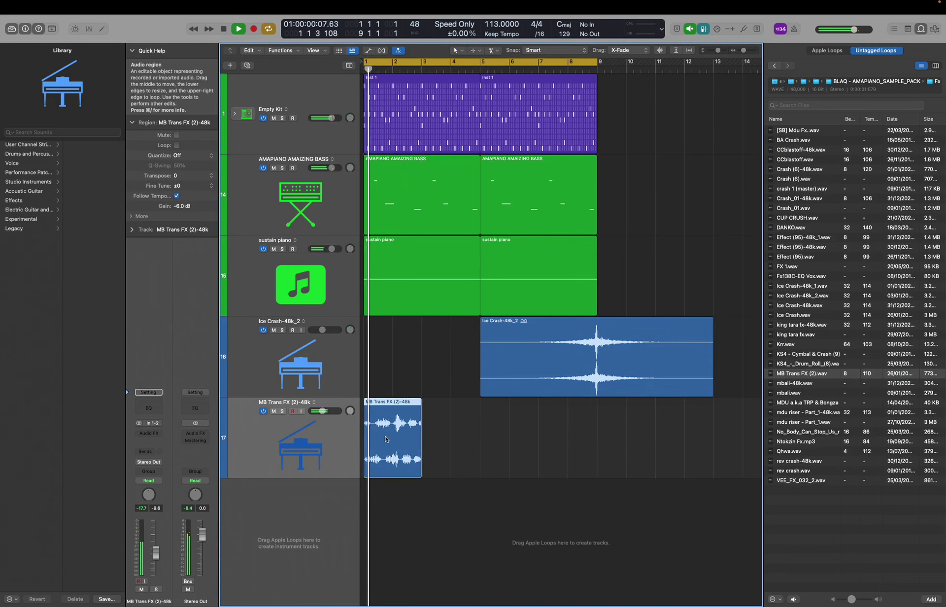
{"action": "left_click_drag", "start_coordinate": [384, 438], "coordinate": [501, 427]}
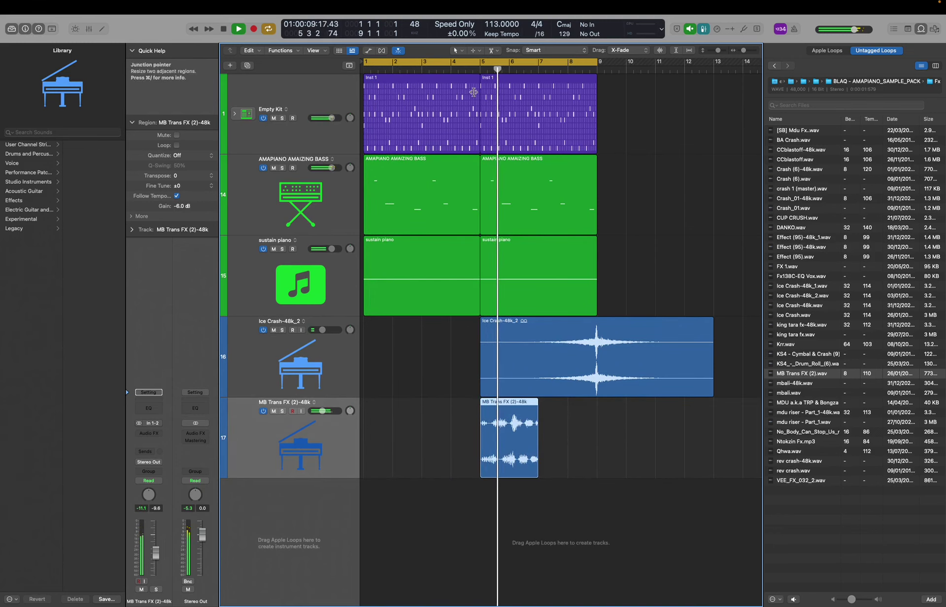
Lower the MB Trans FX region gain to -16.8 dB with the Gain Tool.
{"action": "left_click", "coordinate": [476, 50]}
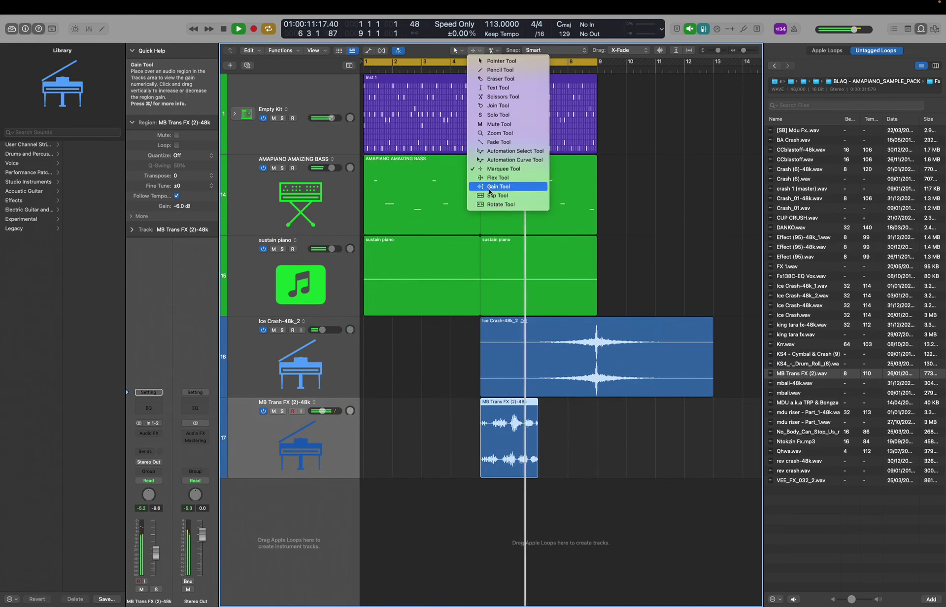
{"action": "left_click", "coordinate": [499, 187]}
{"action": "left_click_drag", "start_coordinate": [515, 447], "coordinate": [517, 496]}
Nudge MB Trans FX gain lower and add mbali.wav on a new track at bar 1.
{"action": "left_click_drag", "start_coordinate": [515, 442], "coordinate": [516, 452]}
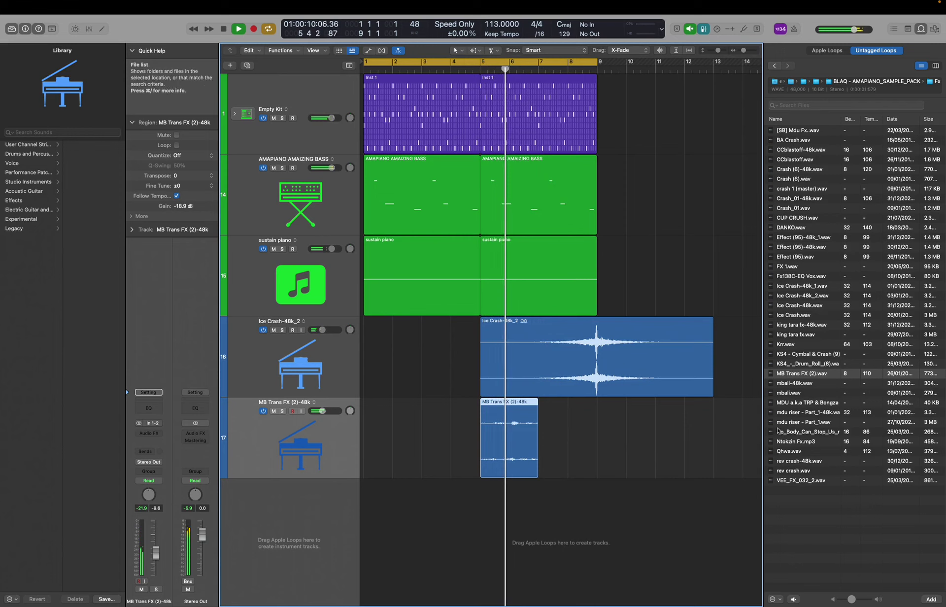
{"action": "left_click", "coordinate": [801, 393]}
{"action": "left_click_drag", "start_coordinate": [792, 389], "coordinate": [376, 493]}
{"action": "left_click", "coordinate": [430, 500]}
{"action": "key", "text": "space"}
{"action": "key", "text": "space"}
Set the MB Trans FX region gain to -20 dB and select the bar 5–9 drum, bass and piano regions.
{"action": "scroll", "coordinate": [429, 442], "scroll_direction": "down", "scroll_amount": 5}
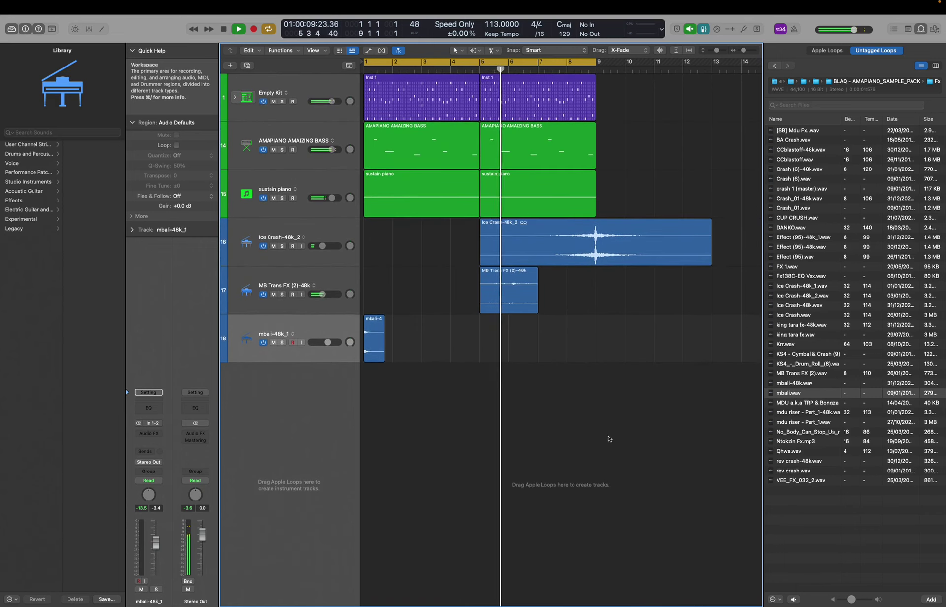
{"action": "left_click_drag", "start_coordinate": [517, 282], "coordinate": [517, 292]}
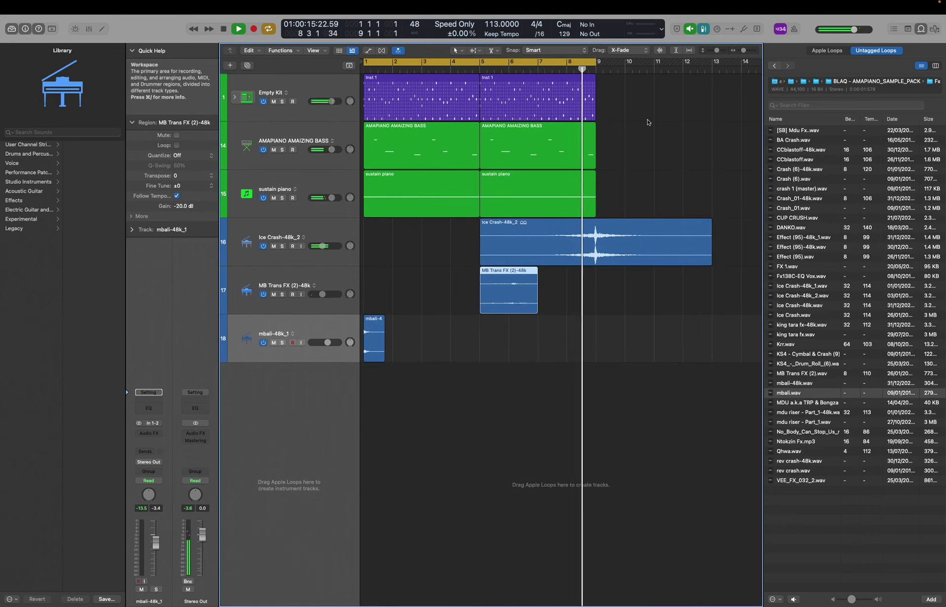
{"action": "left_click_drag", "start_coordinate": [624, 92], "coordinate": [515, 197]}
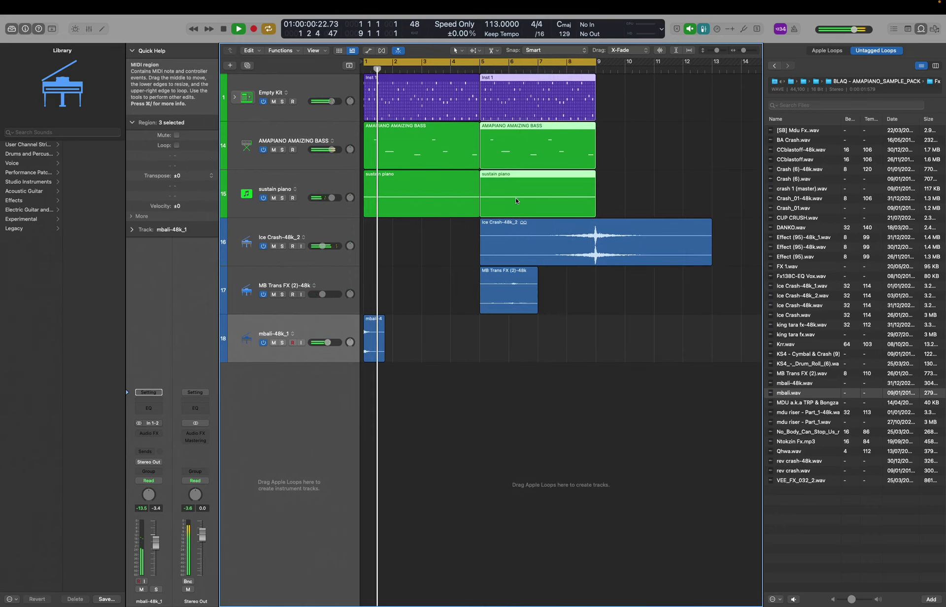
Repeat the bar 5–9 drum, bass and piano regions into bars 9–13.
{"action": "key", "text": "cmd+r"}
{"action": "scroll", "coordinate": [646, 152], "scroll_direction": "down", "scroll_amount": 5}
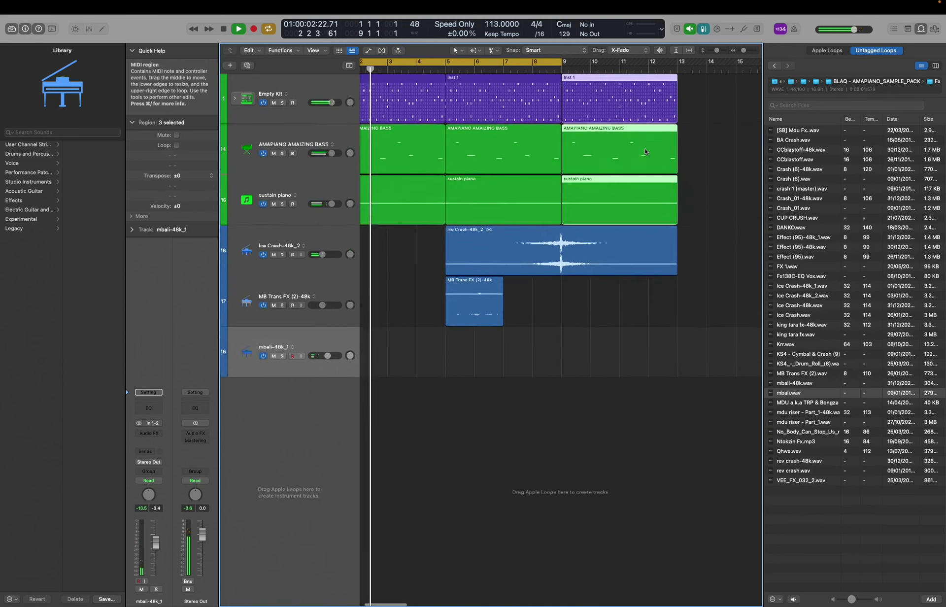
{"action": "left_click_drag", "start_coordinate": [644, 252], "coordinate": [323, 395]}
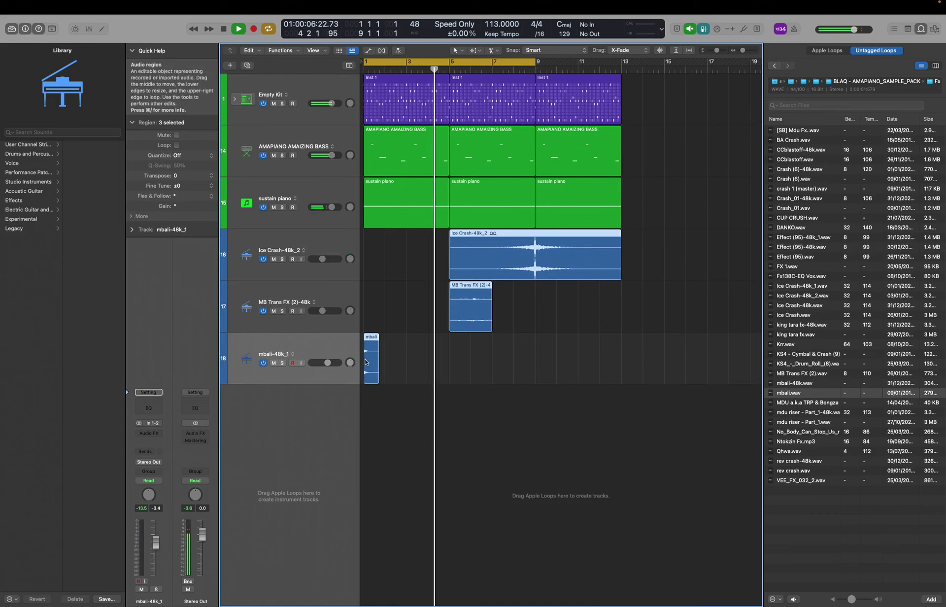
{"action": "left_click", "coordinate": [388, 368]}
Copy the mbali region to bar 9 and repeat the bar 9 regions through bar 17.
{"action": "left_click_drag", "start_coordinate": [369, 365], "coordinate": [542, 382]}
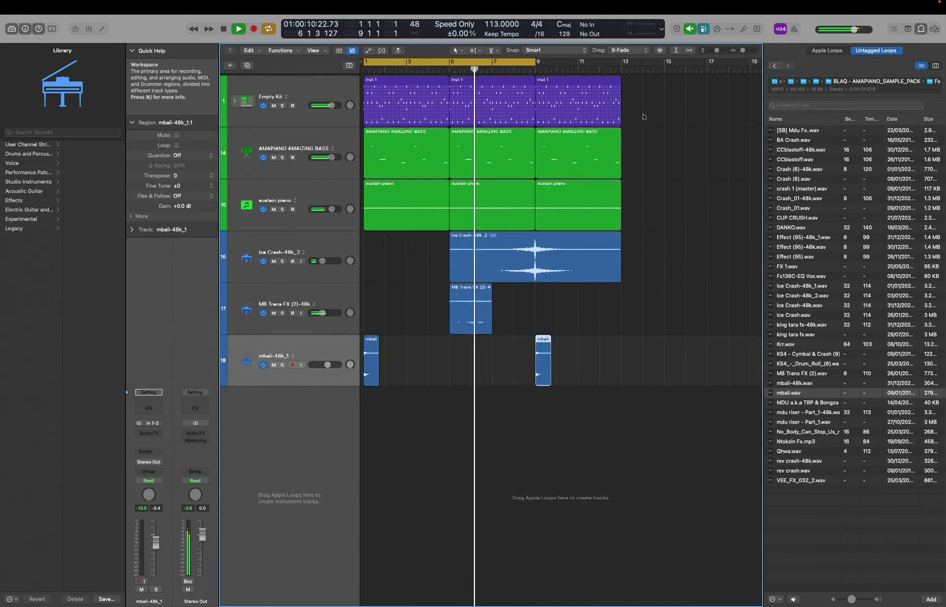
{"action": "left_click_drag", "start_coordinate": [642, 95], "coordinate": [576, 203]}
{"action": "key", "text": "super+r"}
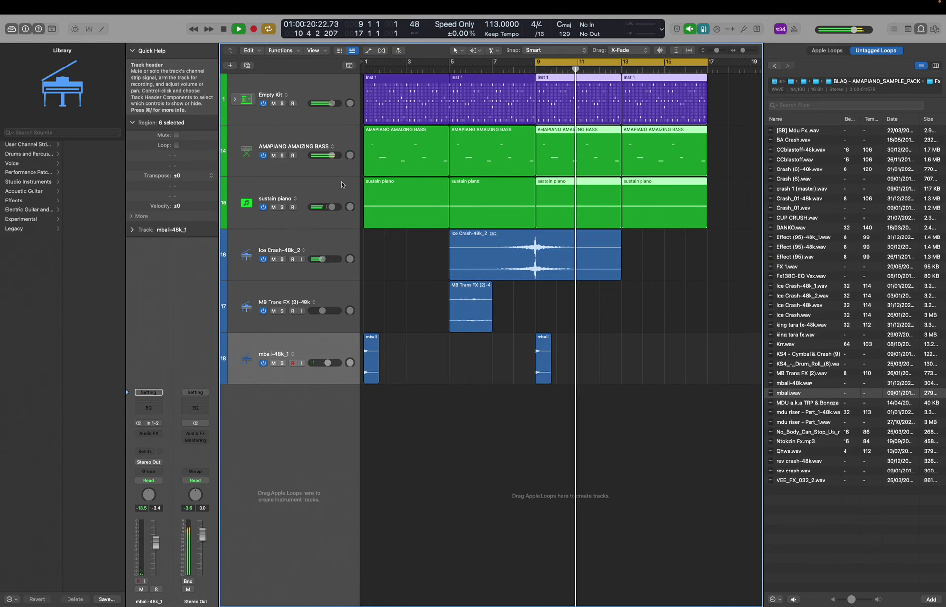
{"action": "left_click", "coordinate": [353, 198]}
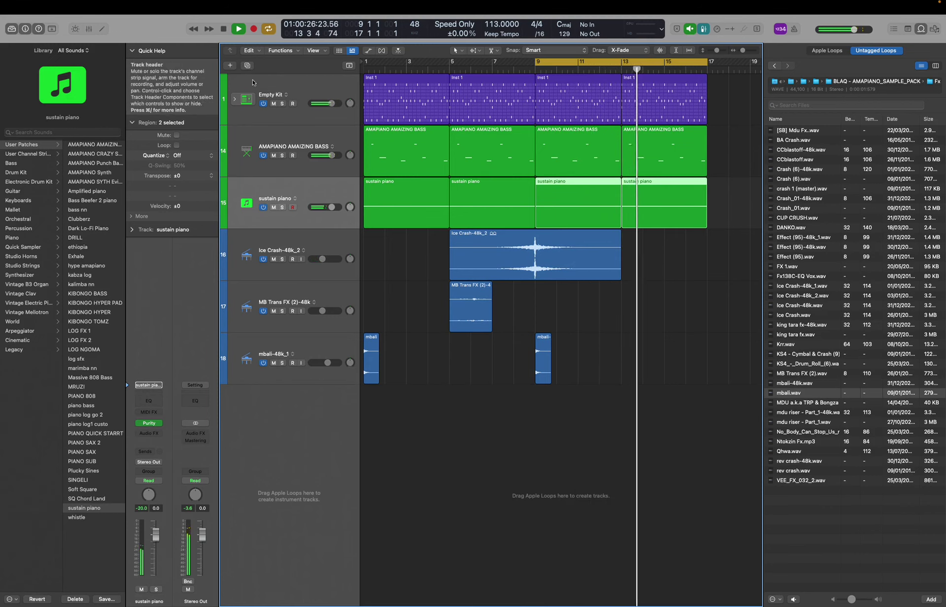
Add an empty duplicate-settings sustain piano track, then bring up Save As.
{"action": "left_click", "coordinate": [247, 65]}
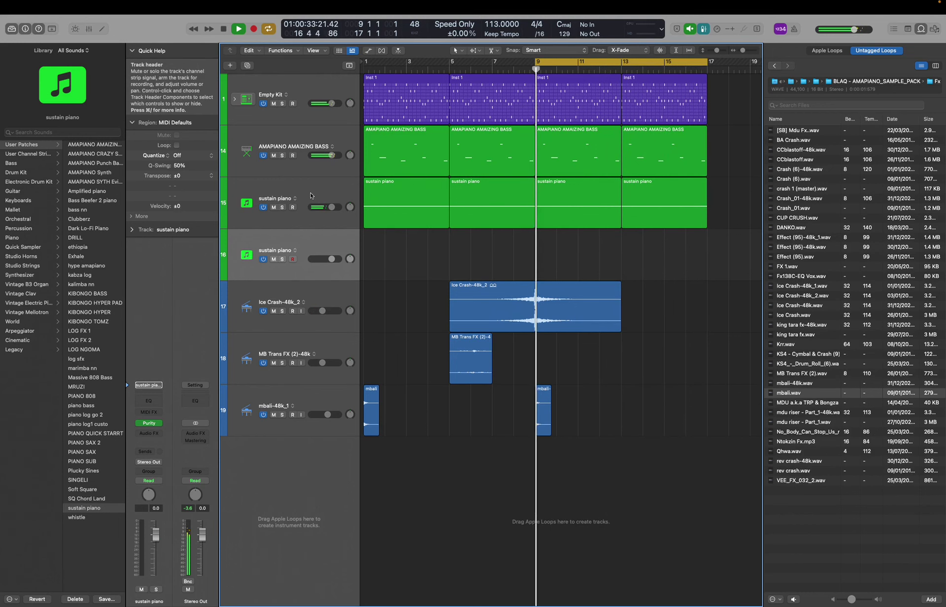
{"action": "key", "text": "super+s"}
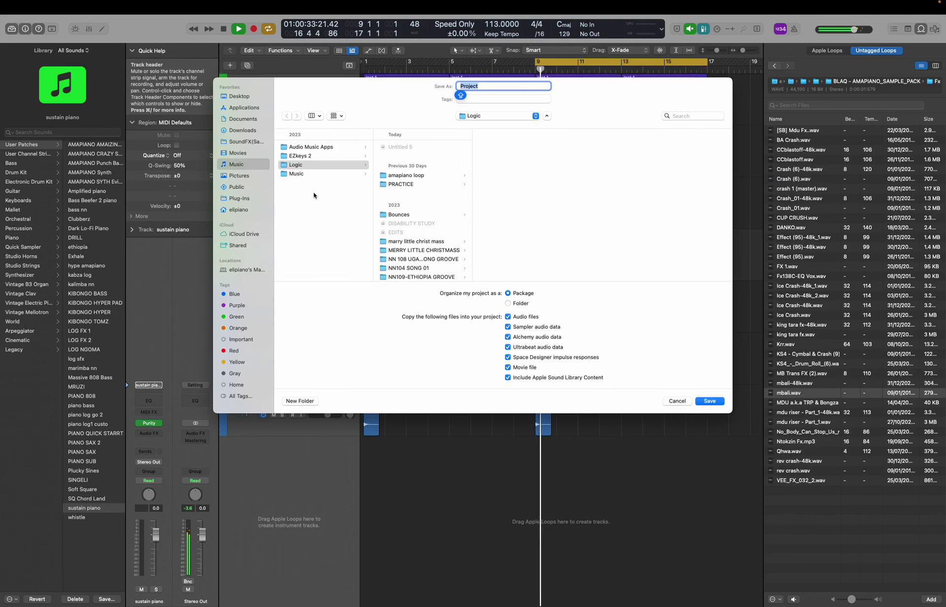
Pick NEW BEATZ as the location and save the project as ampianopiano010.
{"action": "left_click", "coordinate": [486, 117]}
{"action": "left_click", "coordinate": [491, 192]}
{"action": "left_click", "coordinate": [427, 152]}
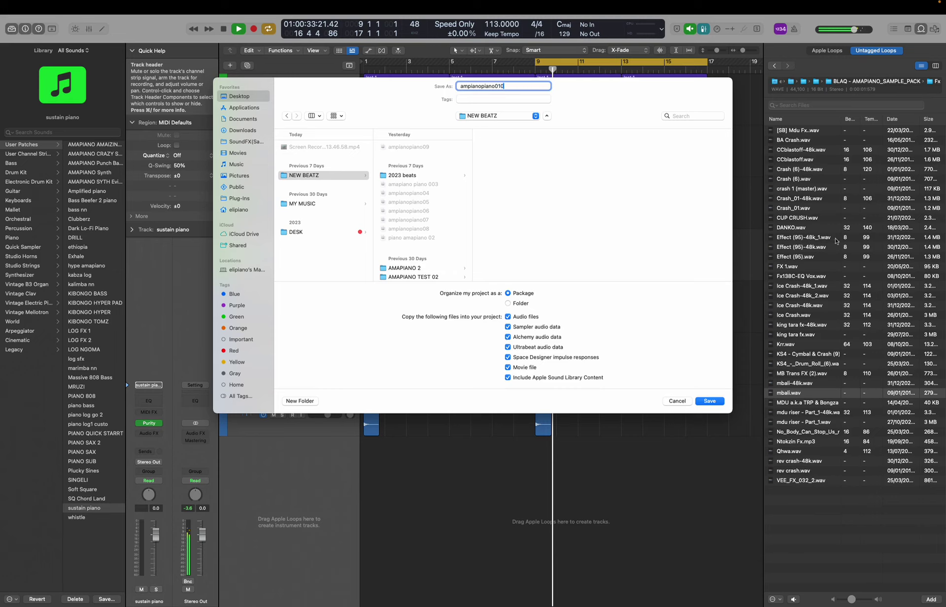
{"action": "left_click", "coordinate": [709, 401]}
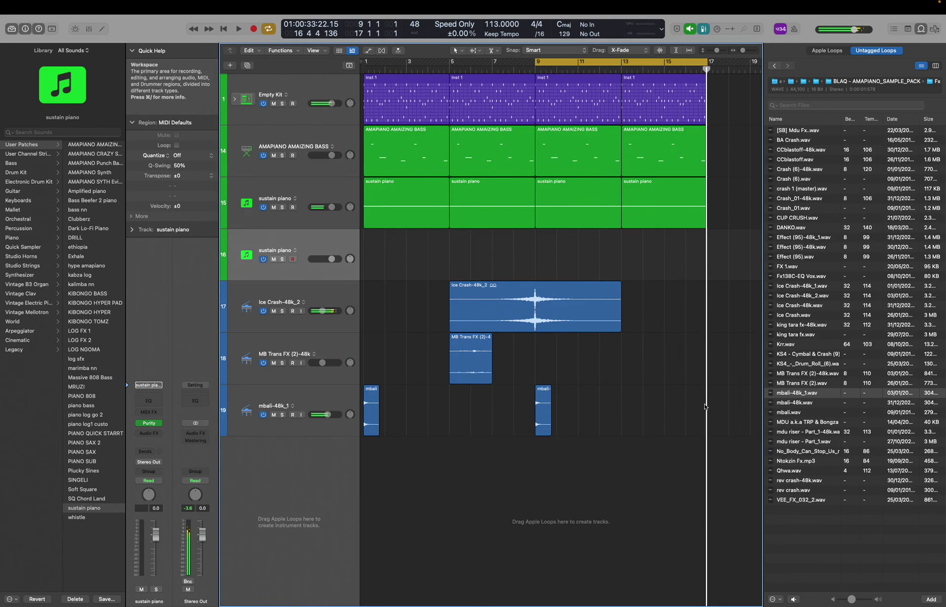
Choose a Guitar & Plucked preset (Wind Nylon) in the new track's Purity instrument.
{"action": "key", "text": "space"}
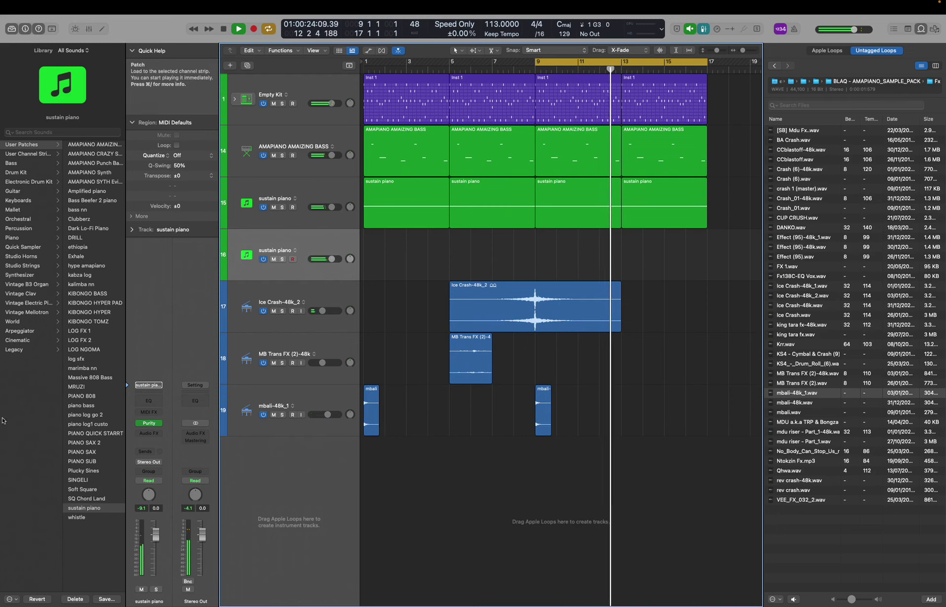
{"action": "left_click", "coordinate": [148, 423]}
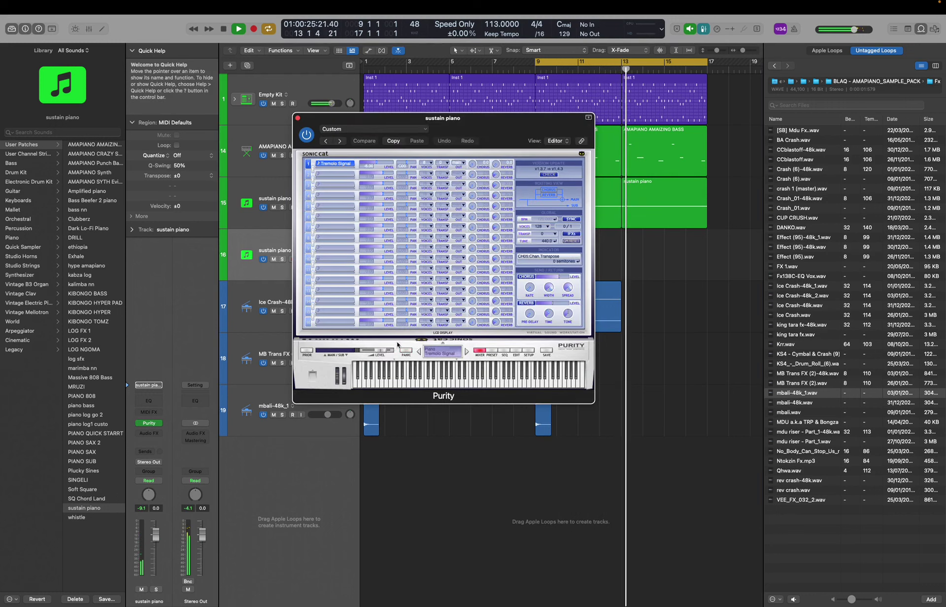
{"action": "left_click", "coordinate": [492, 353]}
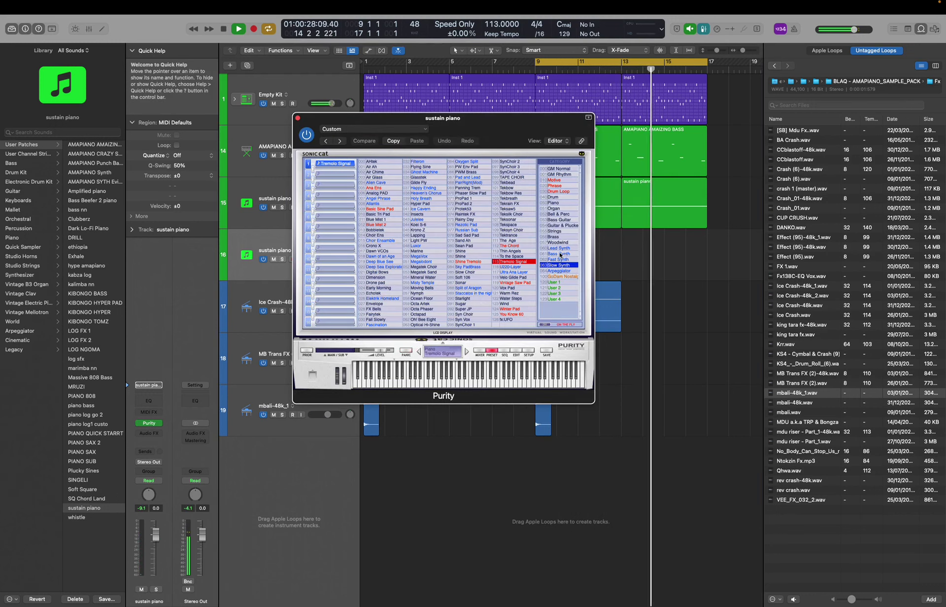
{"action": "left_click", "coordinate": [566, 226]}
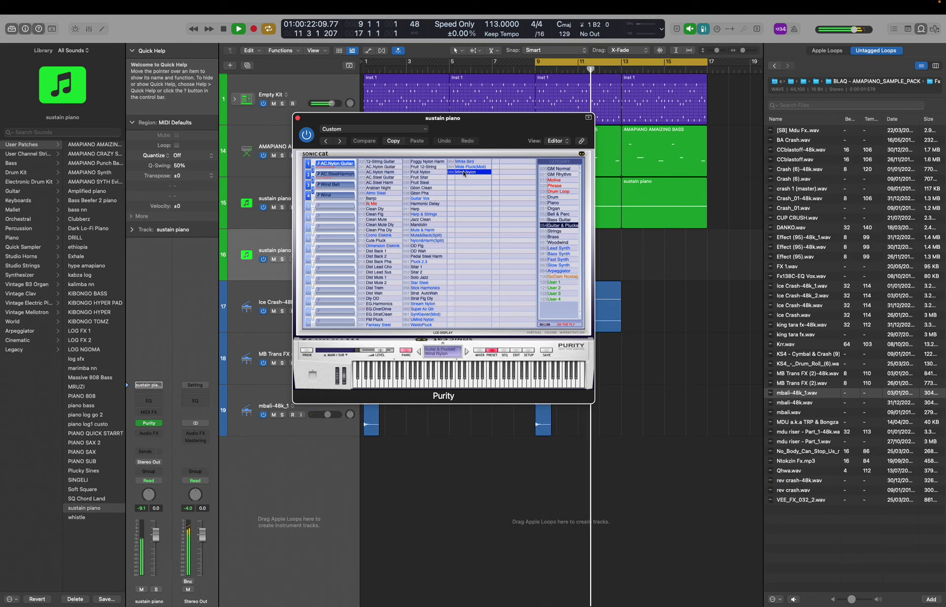
Record a new MIDI part on the second sustain piano track from bar 9.
{"action": "key", "text": "space"}
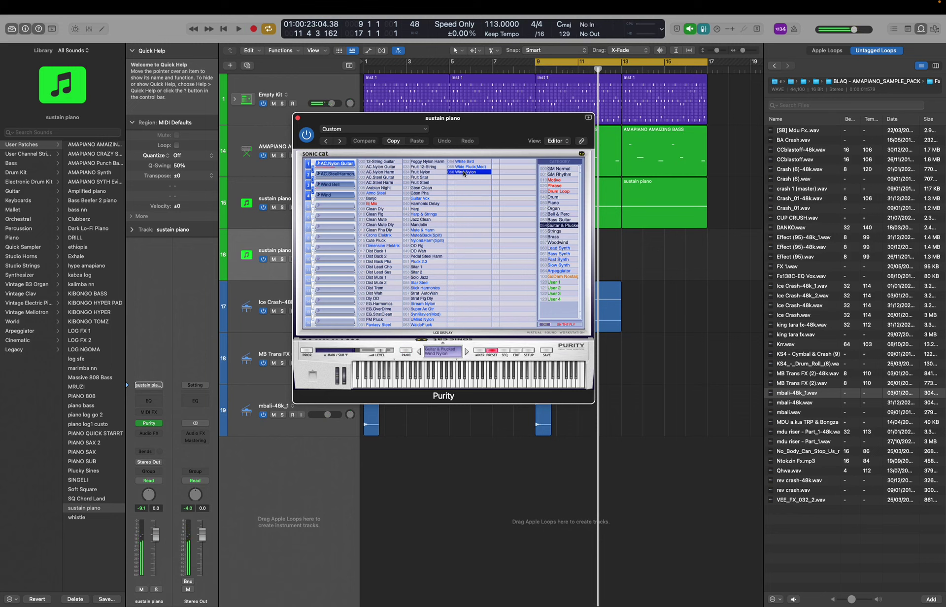
{"action": "left_click", "coordinate": [660, 357]}
{"action": "key", "text": "space"}
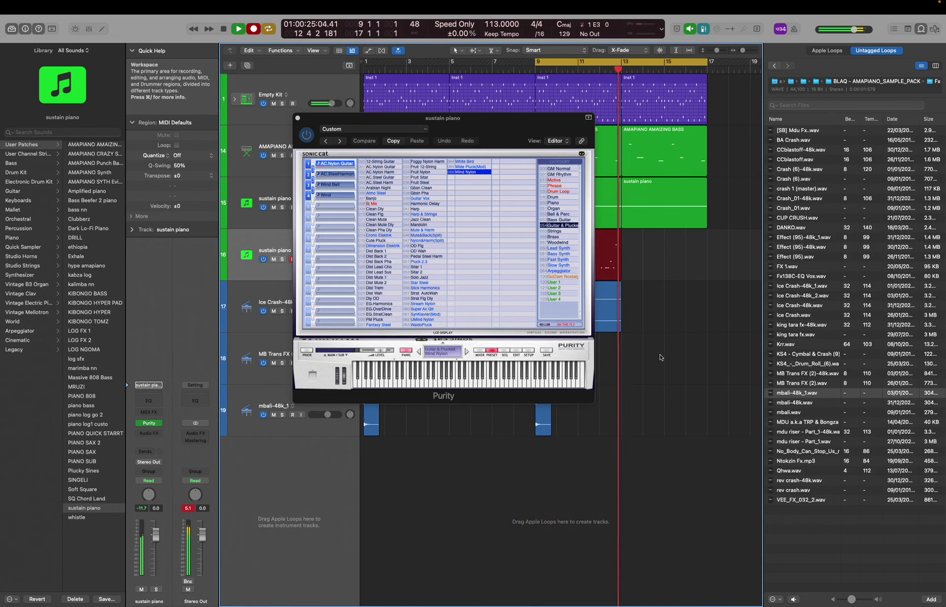
{"action": "key", "text": "space"}
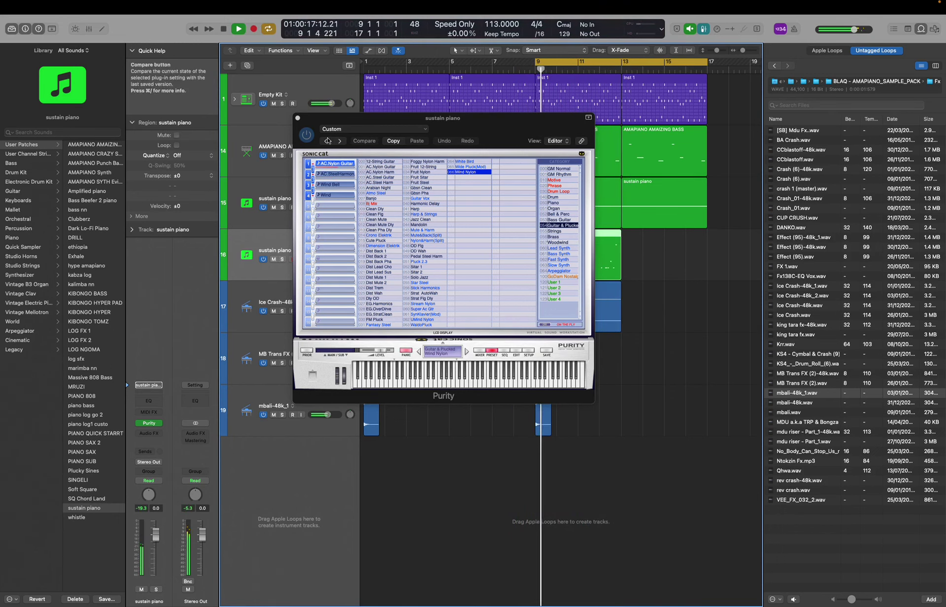
Edit the recorded region: raise swing to 59 and add an A2 note at bar 12.
{"action": "left_click", "coordinate": [298, 118]}
{"action": "double_click", "coordinate": [559, 269]}
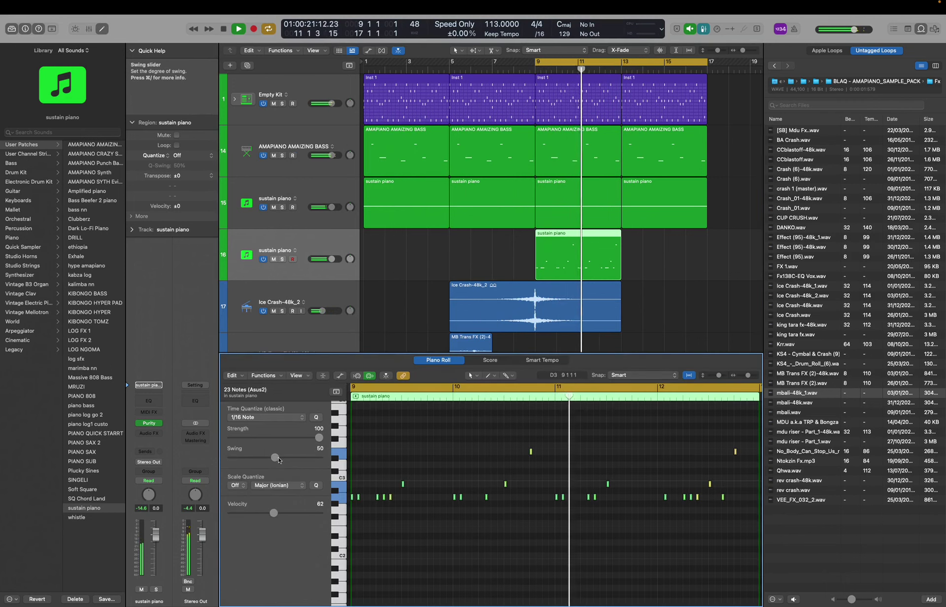
{"action": "left_click_drag", "start_coordinate": [275, 457], "coordinate": [287, 459]}
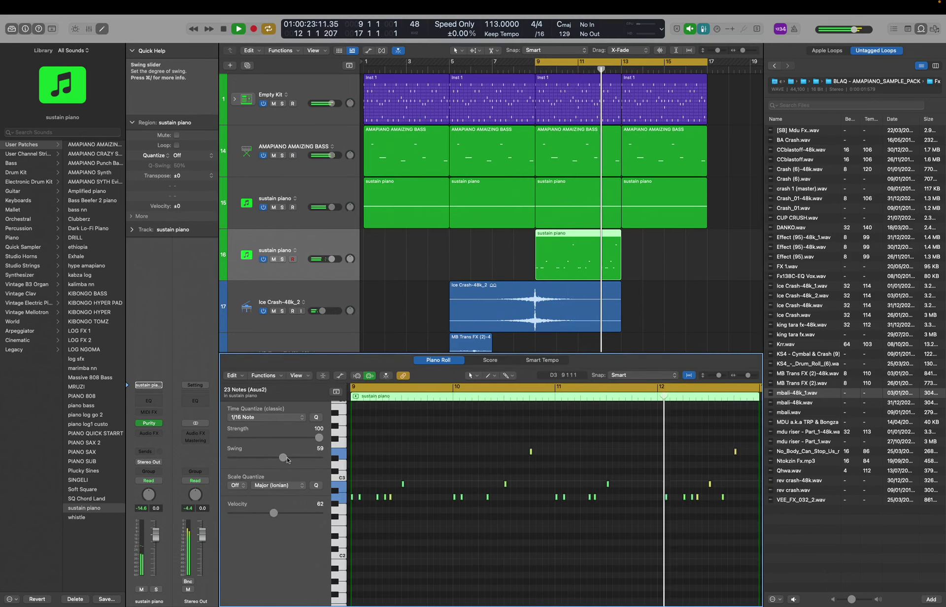
{"action": "left_click", "coordinate": [546, 519]}
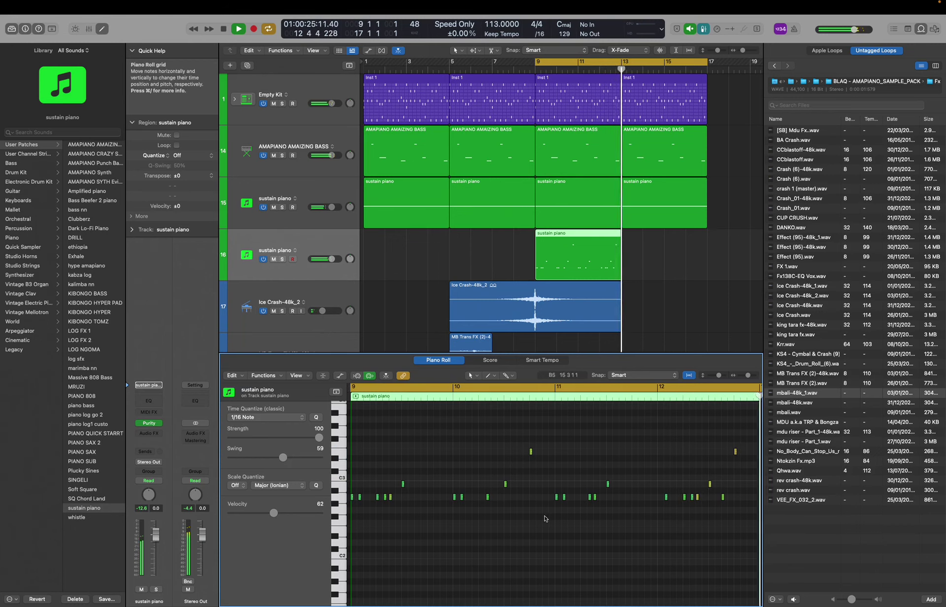
{"action": "left_click", "coordinate": [662, 498], "text": "super"}
{"action": "key", "text": "space"}
{"action": "key", "text": "space"}
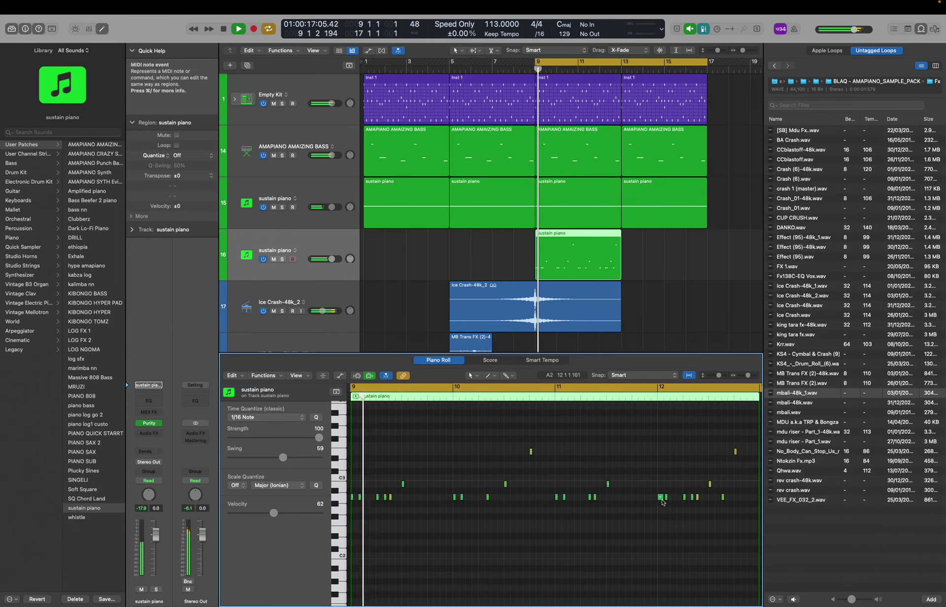
{"action": "left_click", "coordinate": [662, 497]}
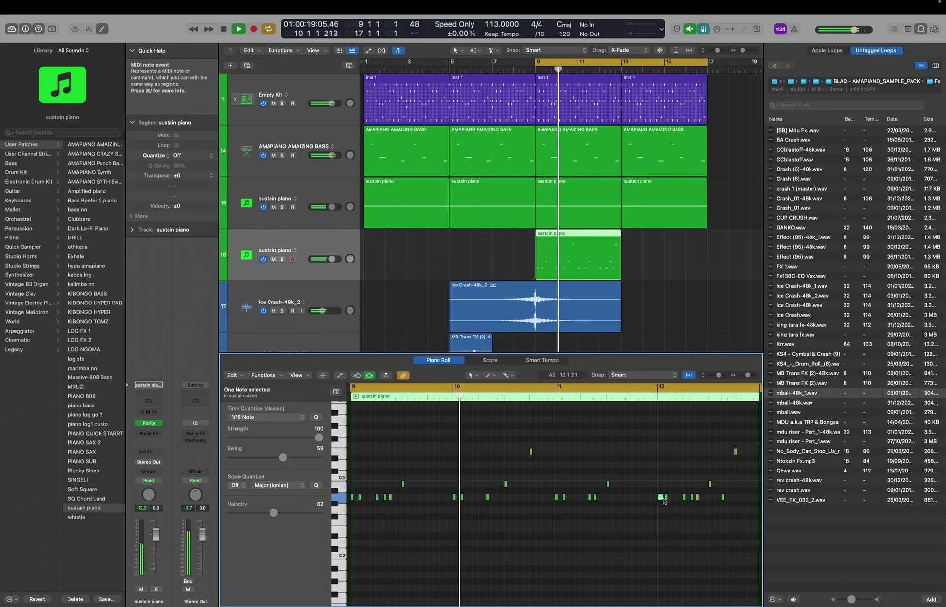
Duplicate the track 16 sustain piano region and join both copies into one region.
{"action": "left_click", "coordinate": [571, 269]}
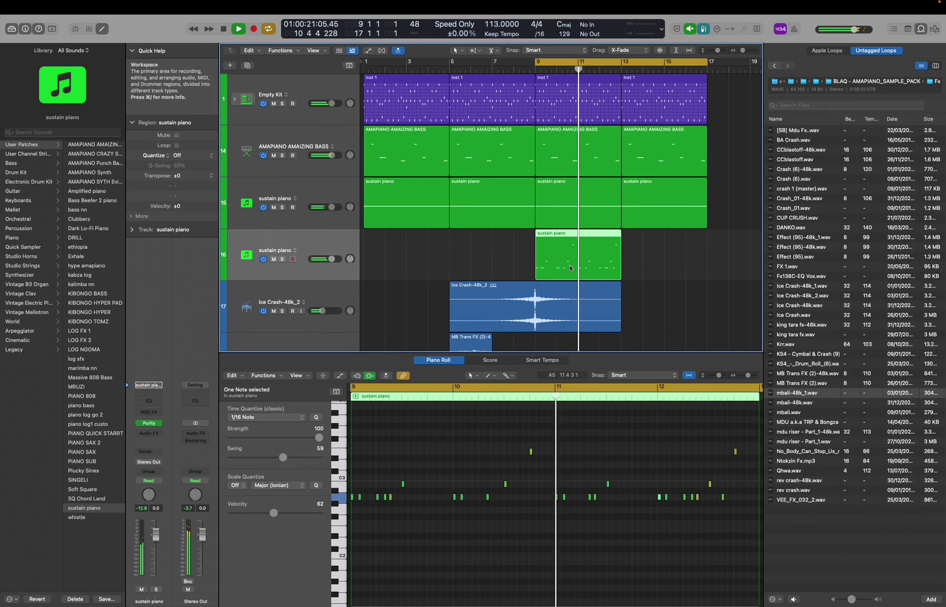
{"action": "key", "text": "super+r"}
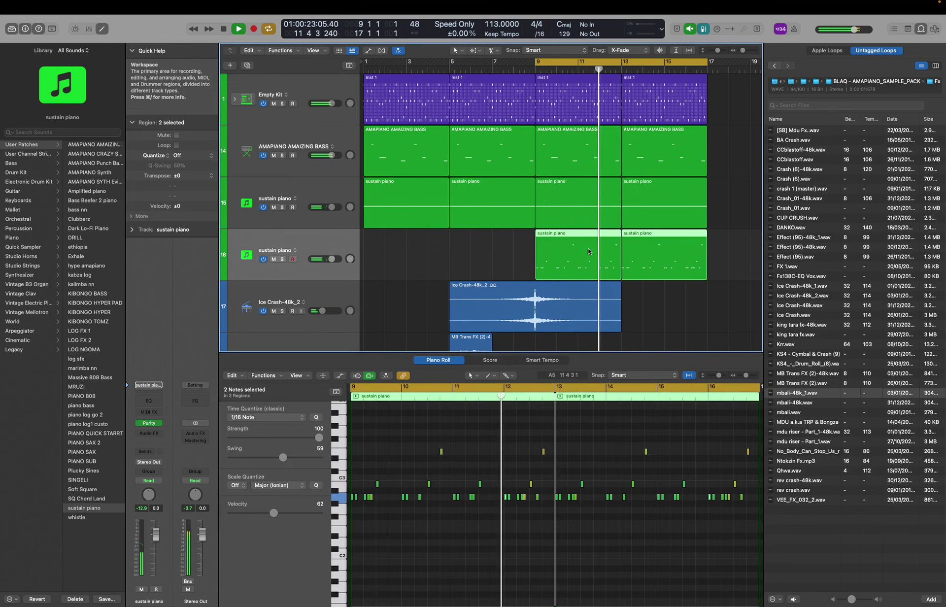
{"action": "key", "text": "super+j"}
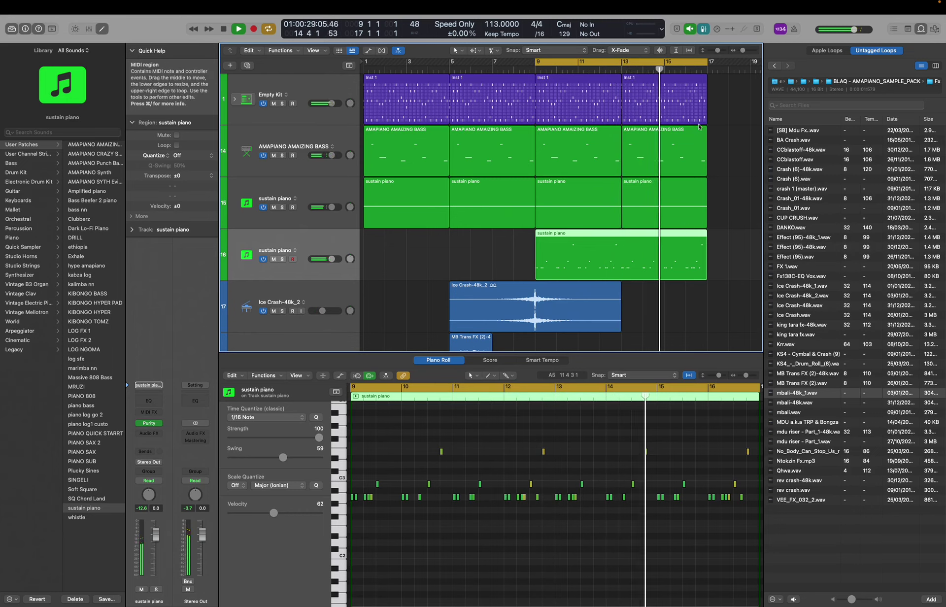
Repeat the seven bar 9–17 drum, bass and piano regions through bar 25.
{"action": "scroll", "coordinate": [600, 99], "scroll_direction": "down", "scroll_amount": 5}
{"action": "left_click_drag", "start_coordinate": [565, 87], "coordinate": [468, 158]}
{"action": "key", "text": "super+r"}
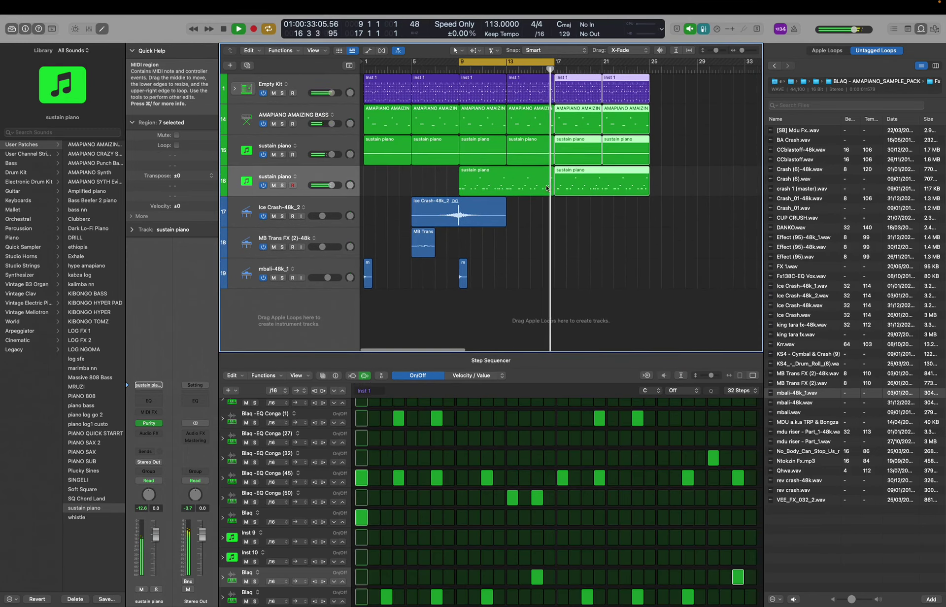
Copy the Ice Crash, MB Trans and mbali regions eight bars later, then select sustain piano track 16.
{"action": "left_click_drag", "start_coordinate": [515, 215], "coordinate": [420, 263]}
{"action": "left_click_drag", "start_coordinate": [425, 208], "coordinate": [525, 212]}
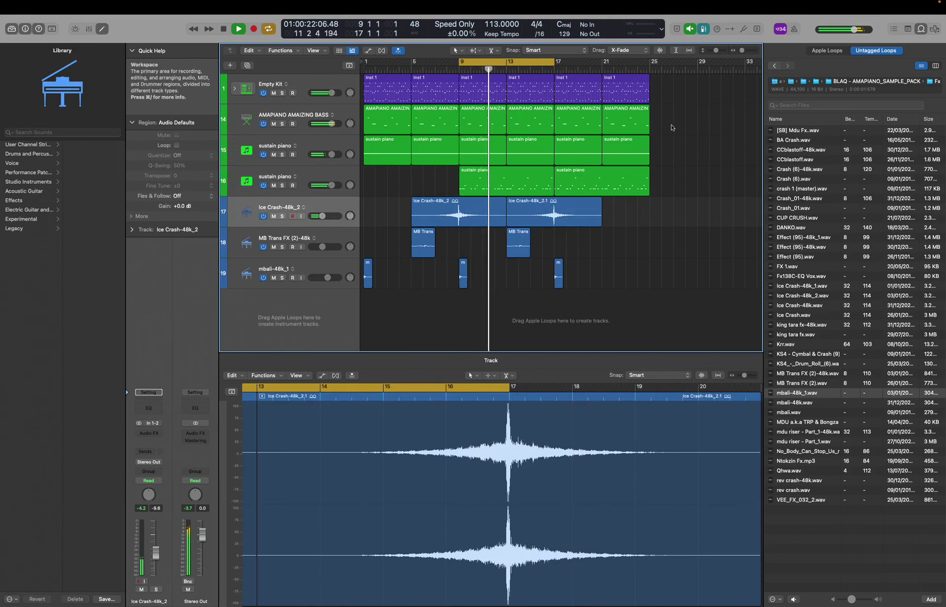
{"action": "left_click_drag", "start_coordinate": [662, 90], "coordinate": [559, 180]}
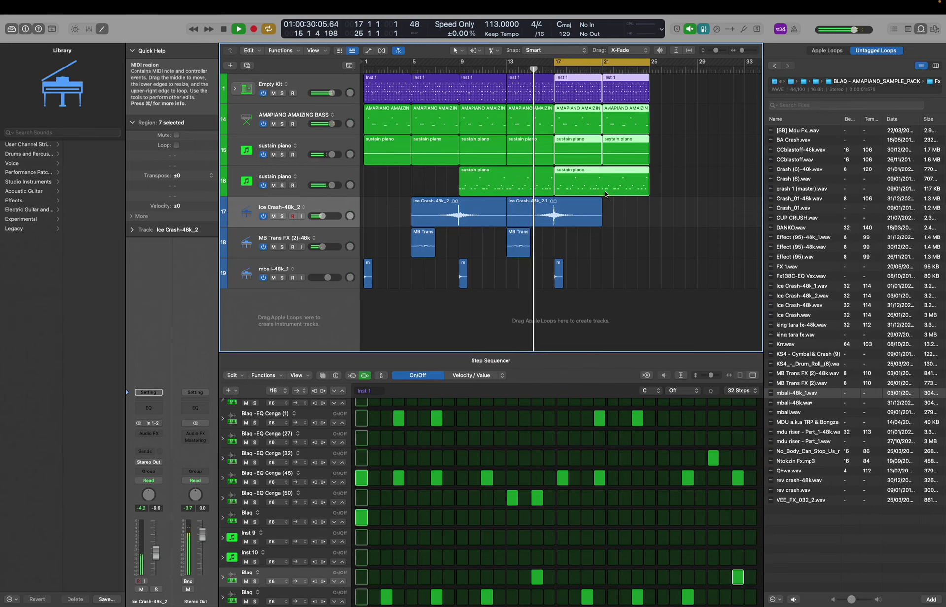
{"action": "left_click", "coordinate": [333, 176]}
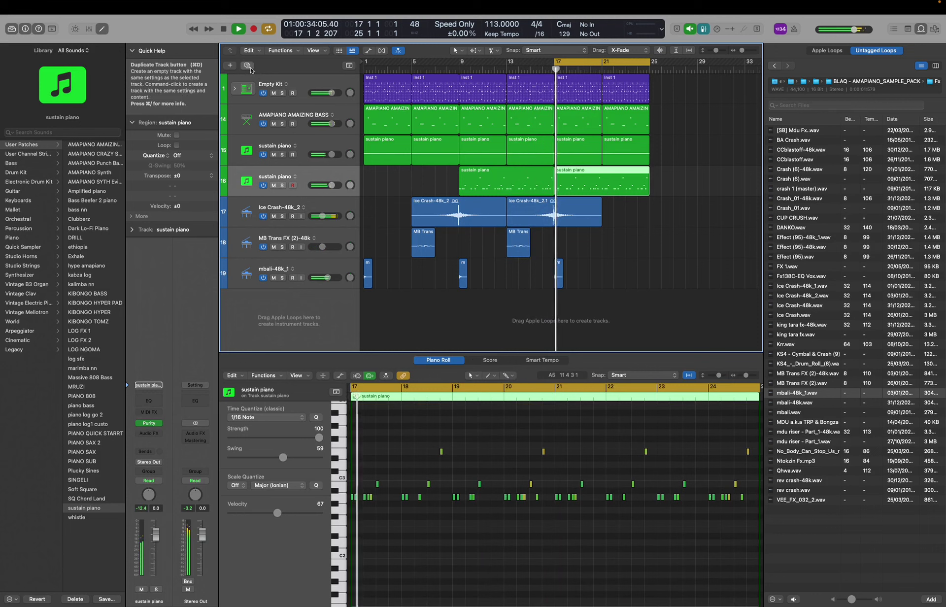
Duplicate the sustain piano track as empty track 17 and tag Purity's Wind Nylon preset red.
{"action": "key", "text": "super+d"}
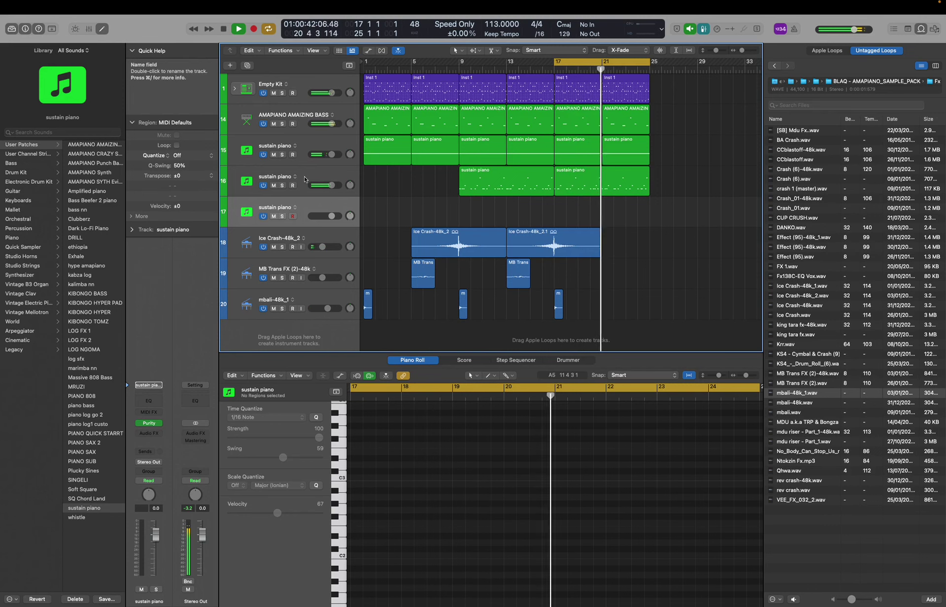
{"action": "key", "text": "Up"}
{"action": "left_click", "coordinate": [148, 423]}
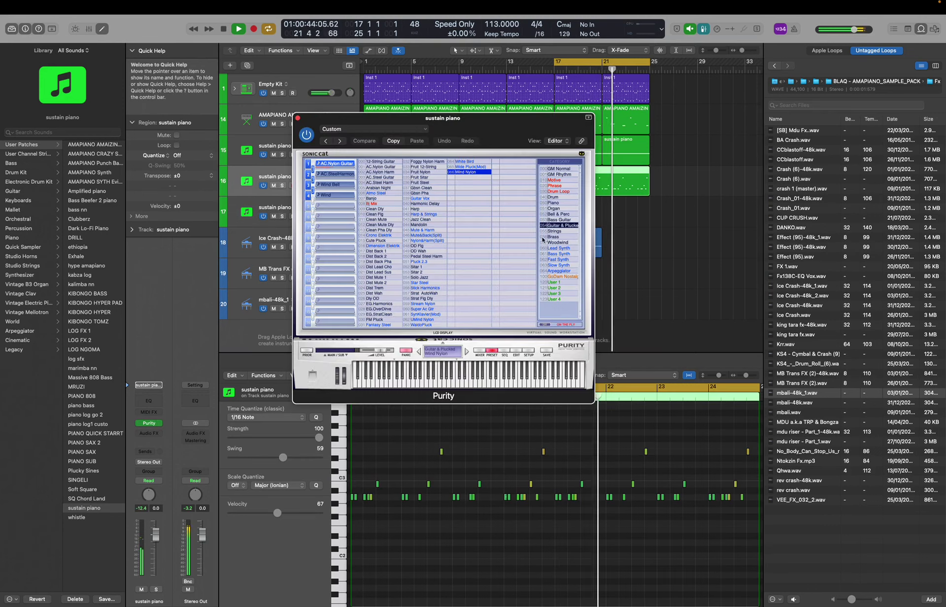
{"action": "right_click", "coordinate": [474, 176]}
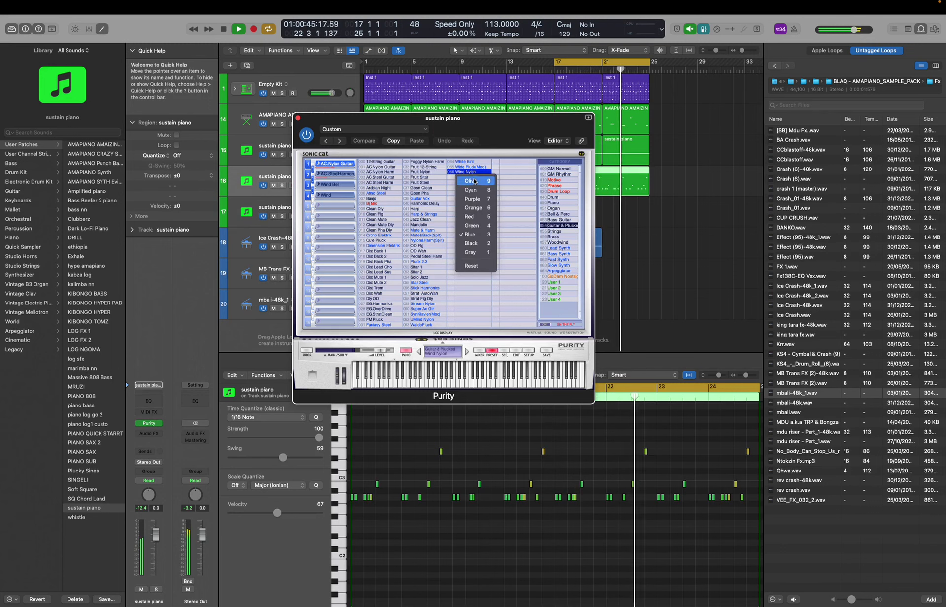
{"action": "left_click", "coordinate": [478, 217]}
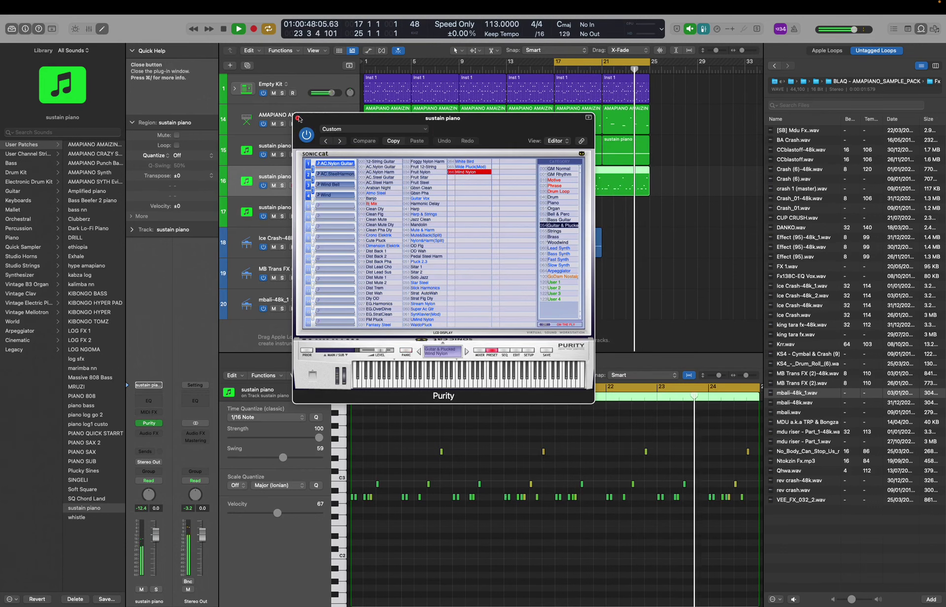
{"action": "left_click", "coordinate": [297, 117]}
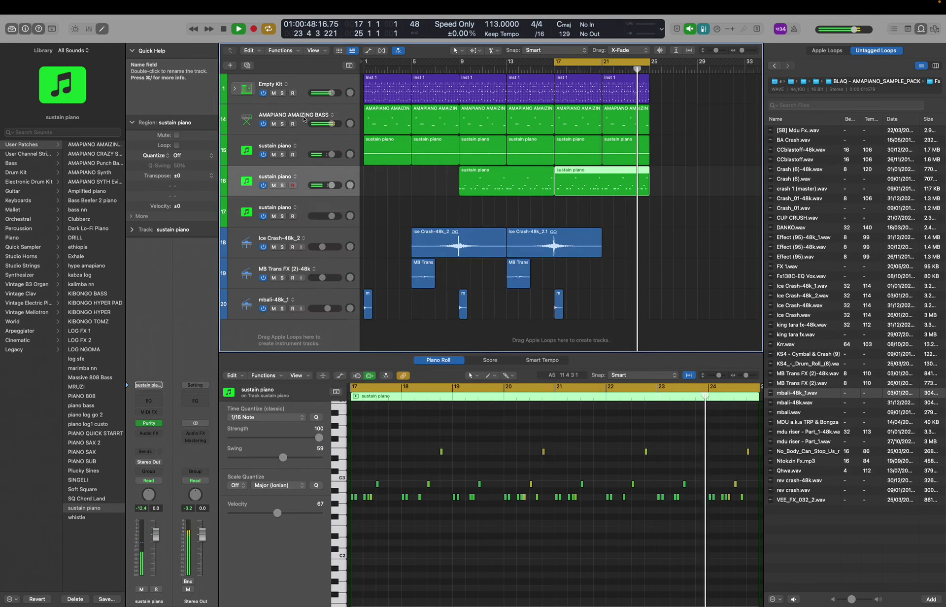
{"action": "left_click", "coordinate": [343, 209]}
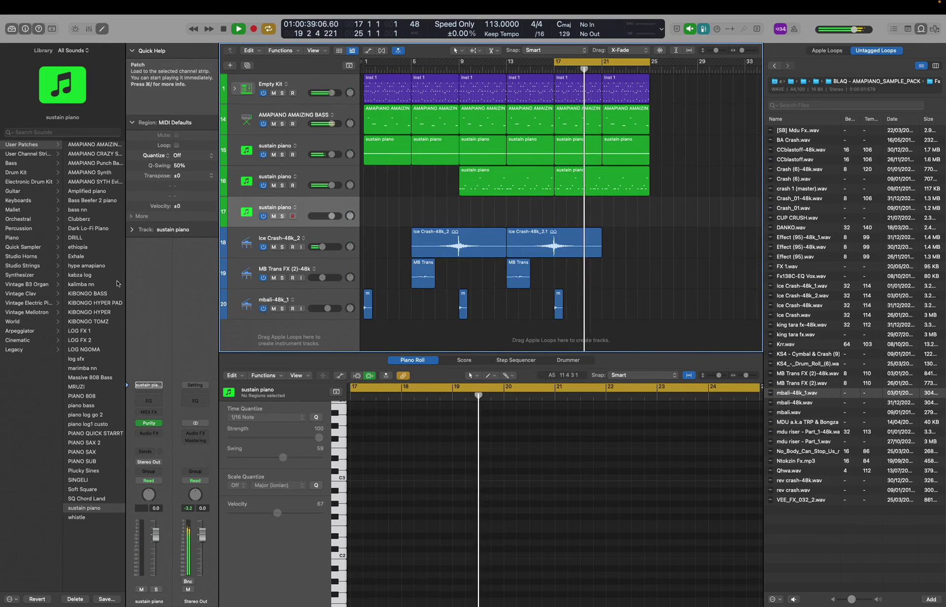
Load hype amapiano on track 17, choose Nexus preset Dutch Style 2, and record a lead from bar 17.
{"action": "left_click", "coordinate": [99, 267]}
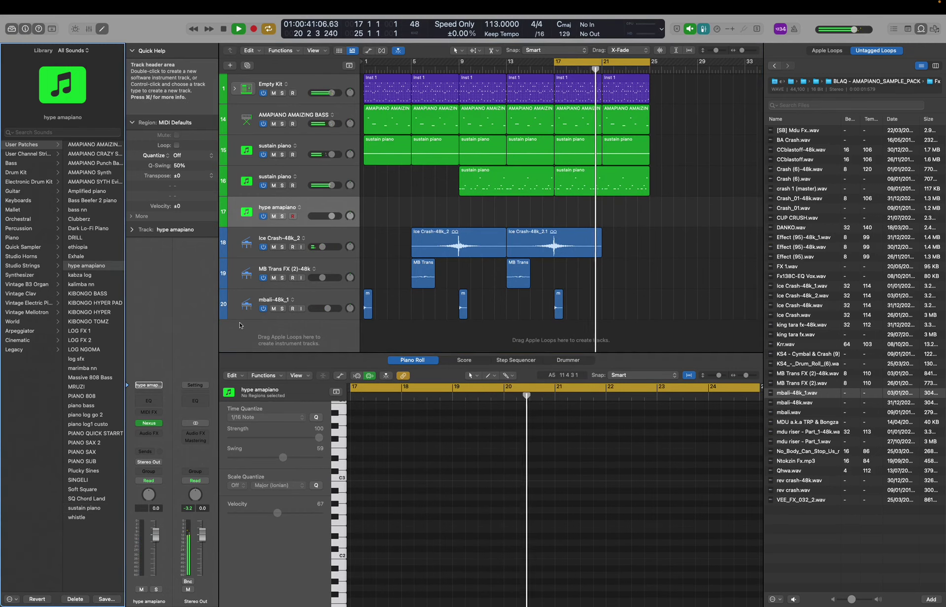
{"action": "left_click", "coordinate": [148, 423]}
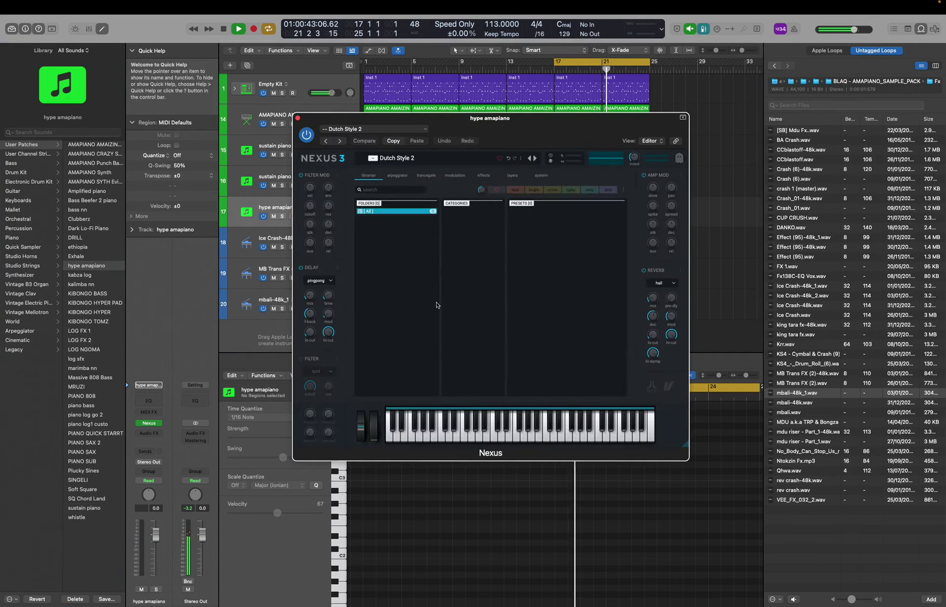
{"action": "scroll", "coordinate": [610, 320], "scroll_direction": "down", "scroll_amount": 5}
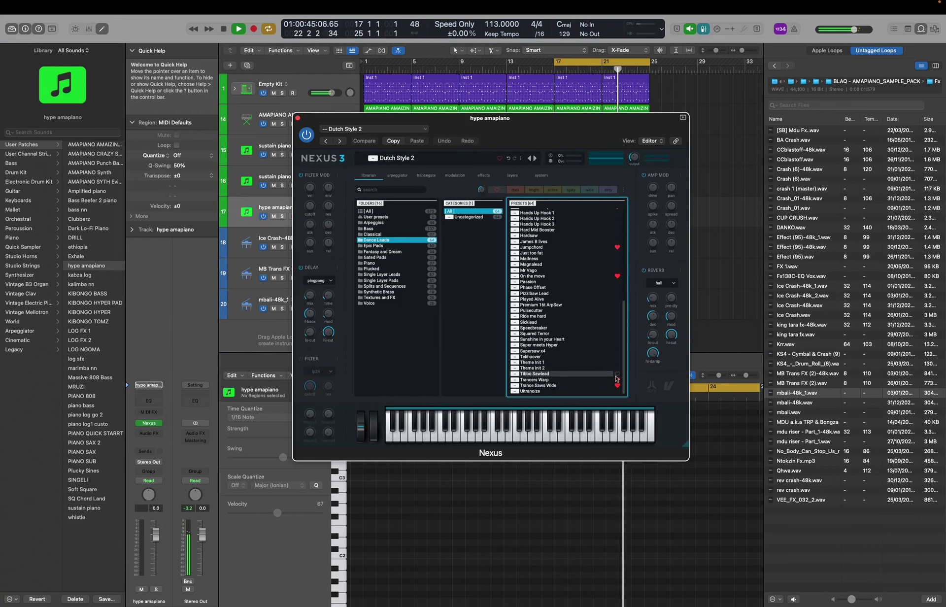
{"action": "scroll", "coordinate": [609, 321], "scroll_direction": "up", "scroll_amount": 3}
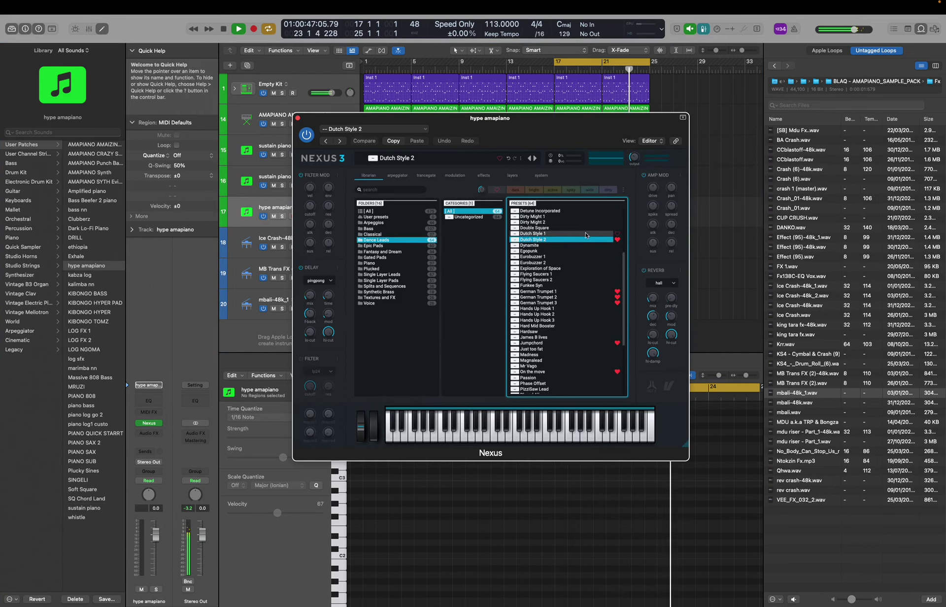
{"action": "left_click", "coordinate": [578, 233]}
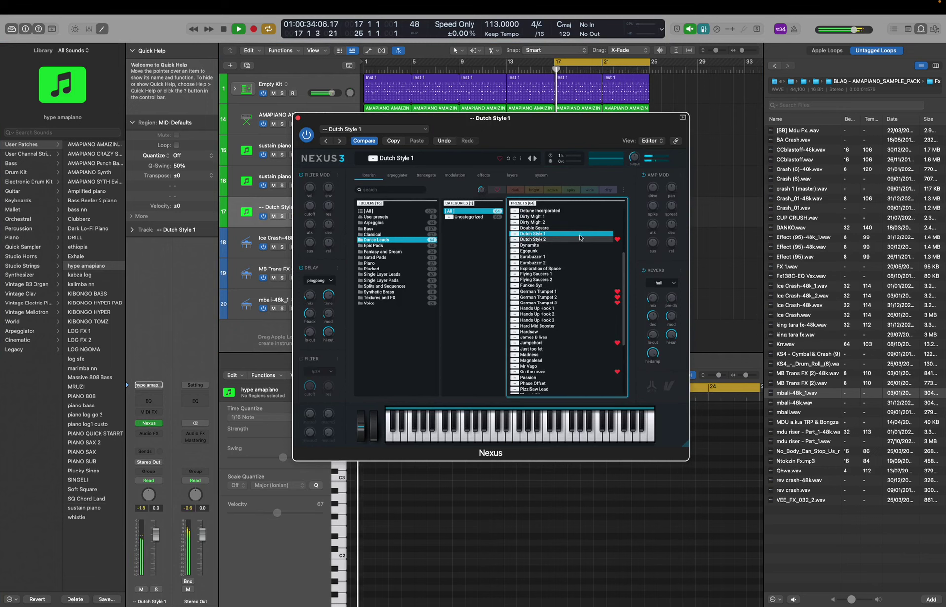
{"action": "left_click", "coordinate": [580, 240]}
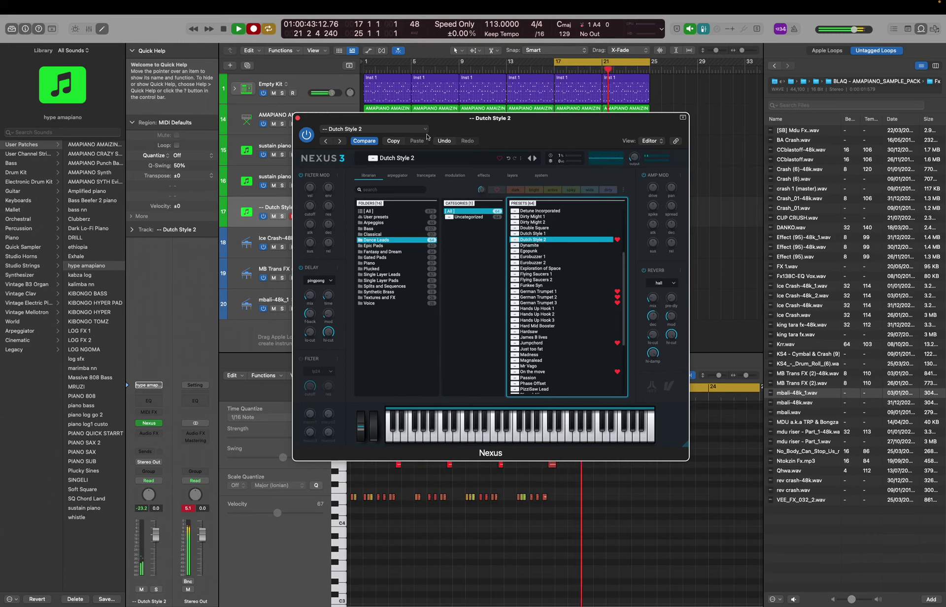
{"action": "left_click", "coordinate": [298, 118]}
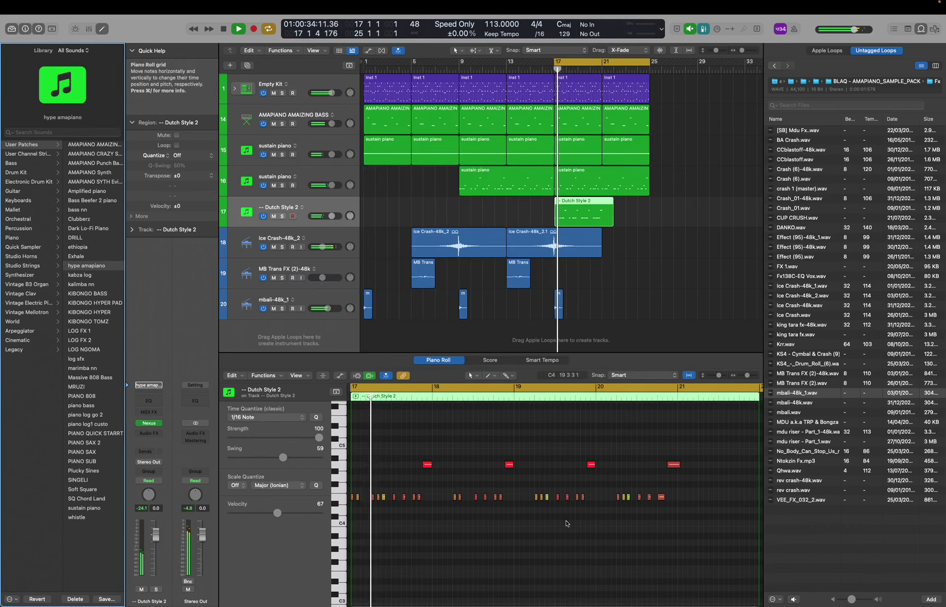
Quantize the lead to 1/16, delete its first two notes, and set swing 66 and velocity 106.
{"action": "key", "text": "q"}
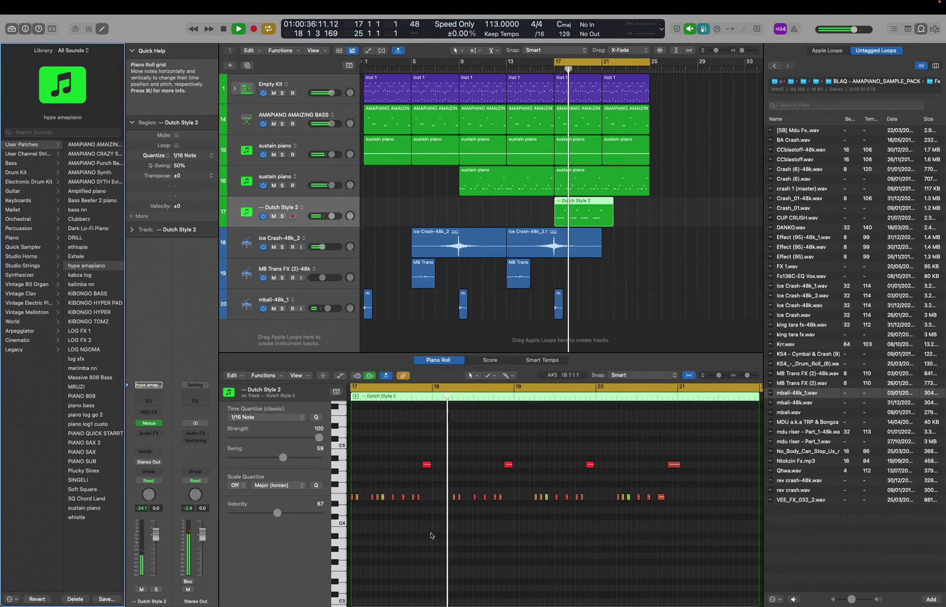
{"action": "left_click_drag", "start_coordinate": [362, 492], "coordinate": [353, 506]}
{"action": "key", "text": "Delete"}
{"action": "left_click", "coordinate": [352, 507]}
{"action": "left_click_drag", "start_coordinate": [283, 457], "coordinate": [291, 461]}
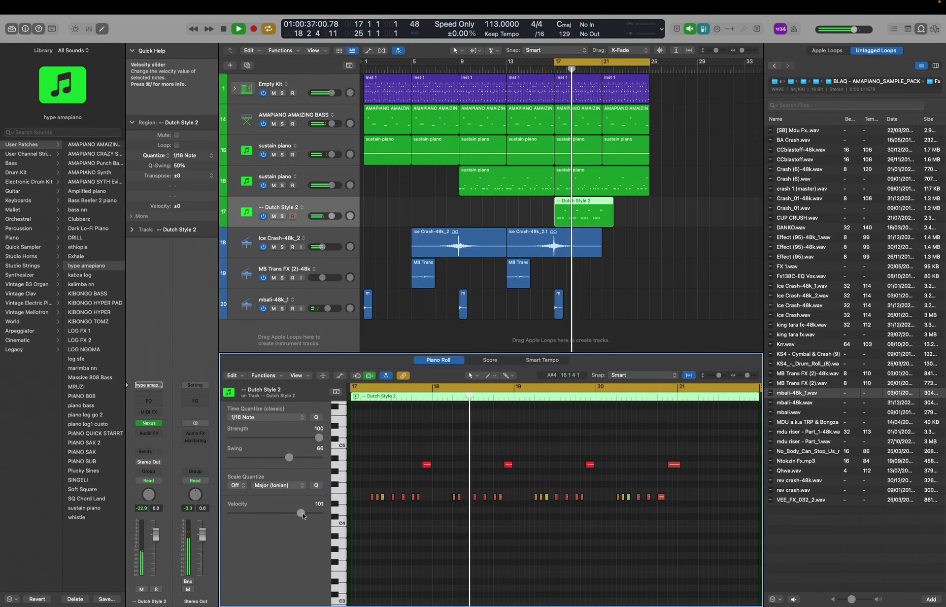
{"action": "left_click_drag", "start_coordinate": [304, 515], "coordinate": [305, 515]}
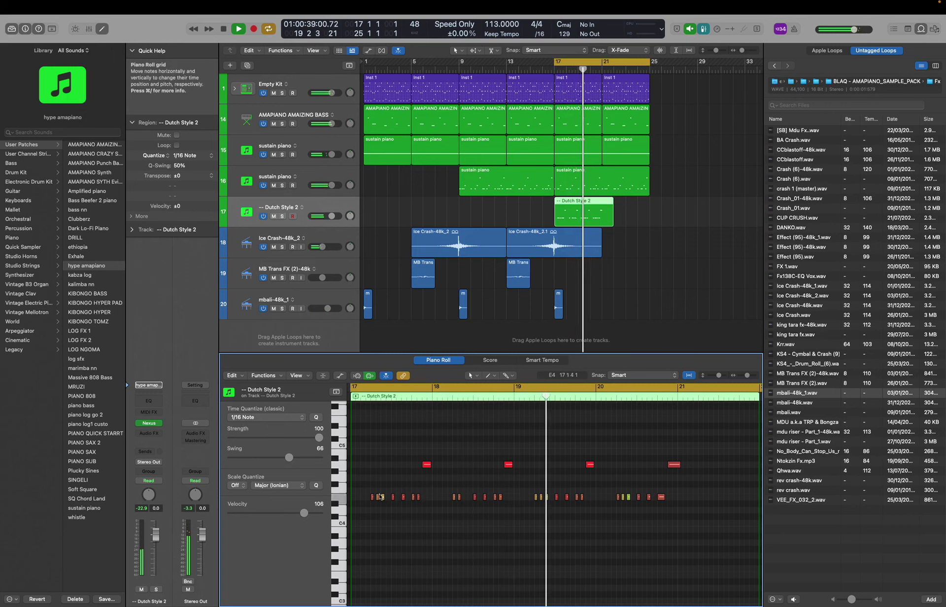
Trim the lead to one bar, duplicate and join it, then loop it to stop at bar 25.
{"action": "left_click_drag", "start_coordinate": [612, 218], "coordinate": [600, 218]}
{"action": "left_click", "coordinate": [623, 222]}
{"action": "left_click", "coordinate": [557, 220]}
{"action": "key", "text": "super+r"}
{"action": "left_click", "coordinate": [563, 220], "text": "shift"}
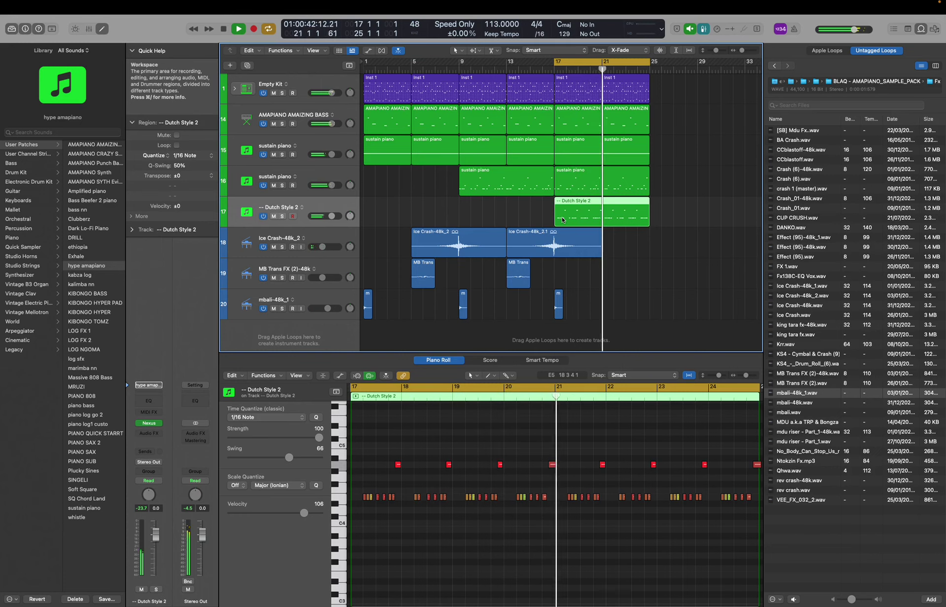
{"action": "left_click_drag", "start_coordinate": [654, 224], "coordinate": [547, 215]}
{"action": "key", "text": "super+r"}
{"action": "key", "text": "super+j"}
{"action": "key", "text": "l"}
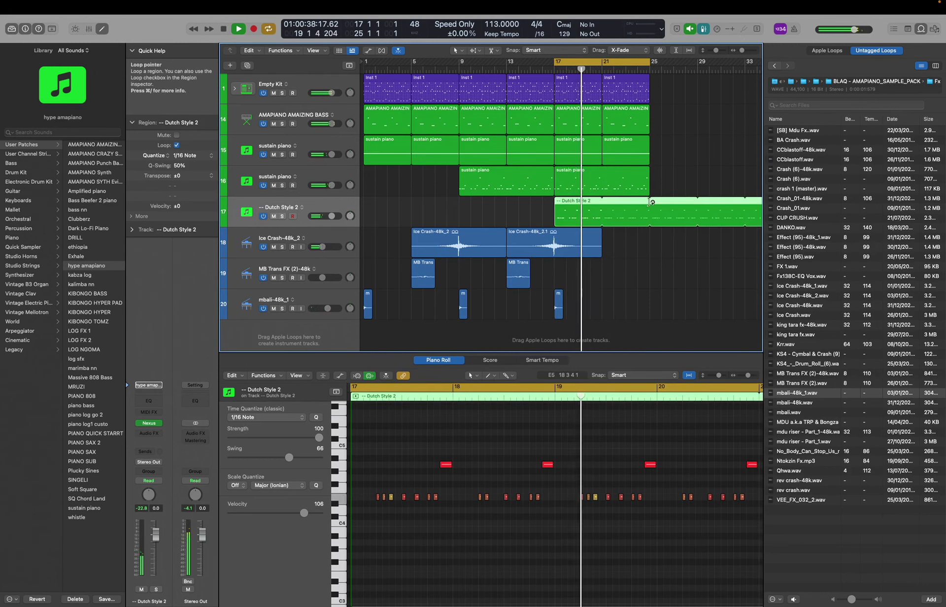
{"action": "left_click_drag", "start_coordinate": [649, 202], "coordinate": [651, 204]}
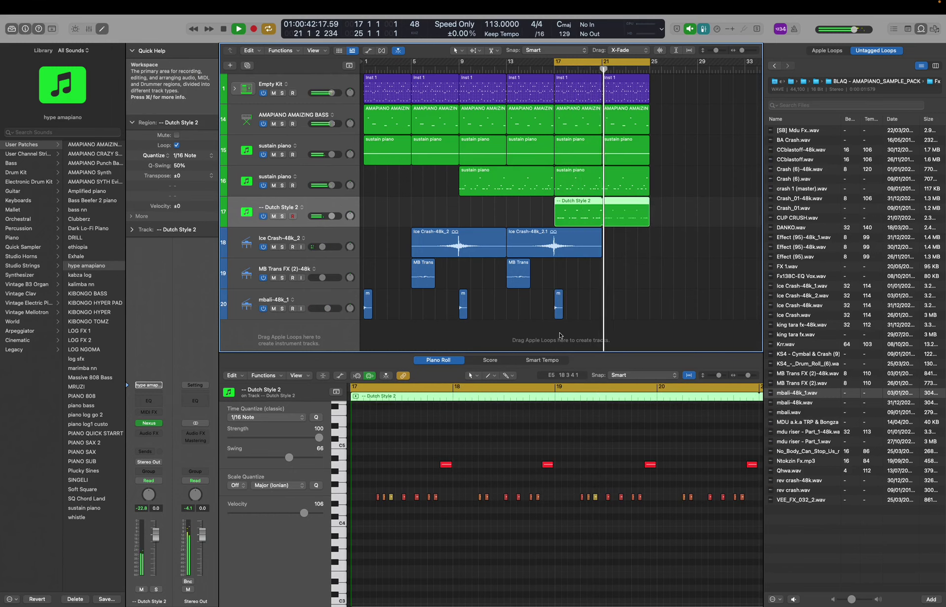
Copy the eight regions from bars 17–25 so they repeat from bar 25.
{"action": "scroll", "coordinate": [636, 257], "scroll_direction": "down", "scroll_amount": 5}
{"action": "scroll", "coordinate": [636, 256], "scroll_direction": "up", "scroll_amount": 5}
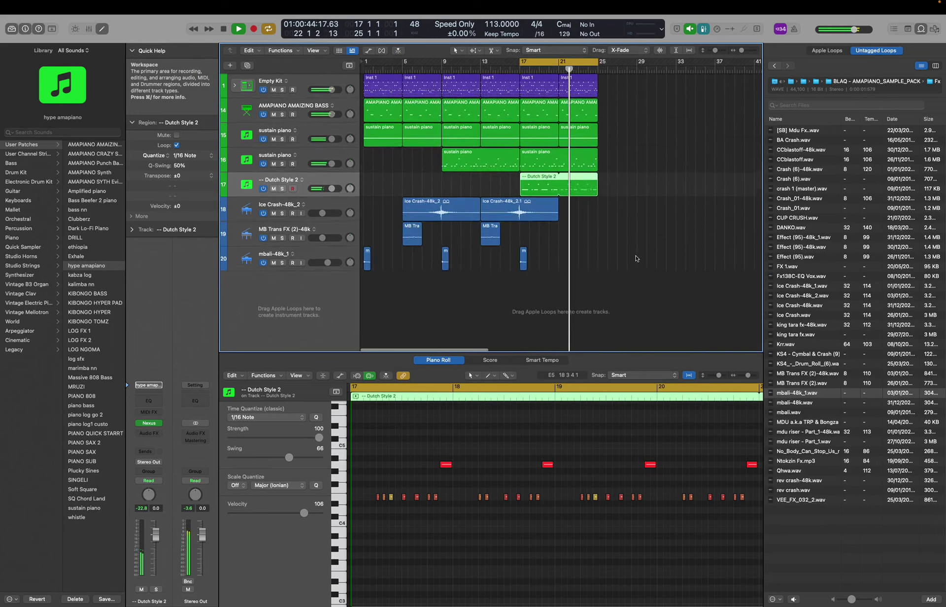
{"action": "scroll", "coordinate": [612, 81], "scroll_direction": "up", "scroll_amount": 2}
{"action": "left_click_drag", "start_coordinate": [612, 81], "coordinate": [613, 233]}
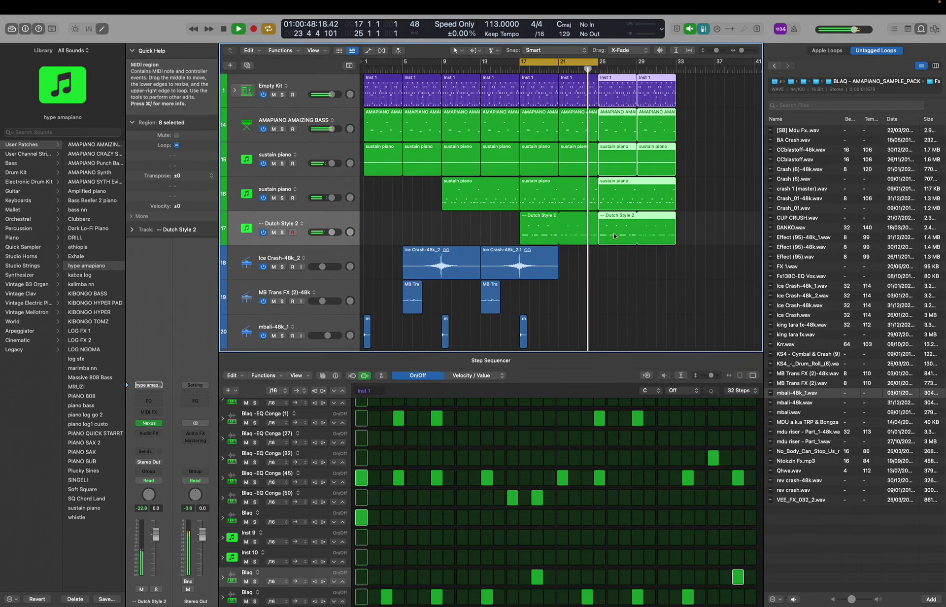
{"action": "scroll", "coordinate": [614, 233], "scroll_direction": "down", "scroll_amount": 4}
{"action": "scroll", "coordinate": [614, 233], "scroll_direction": "up", "scroll_amount": 2}
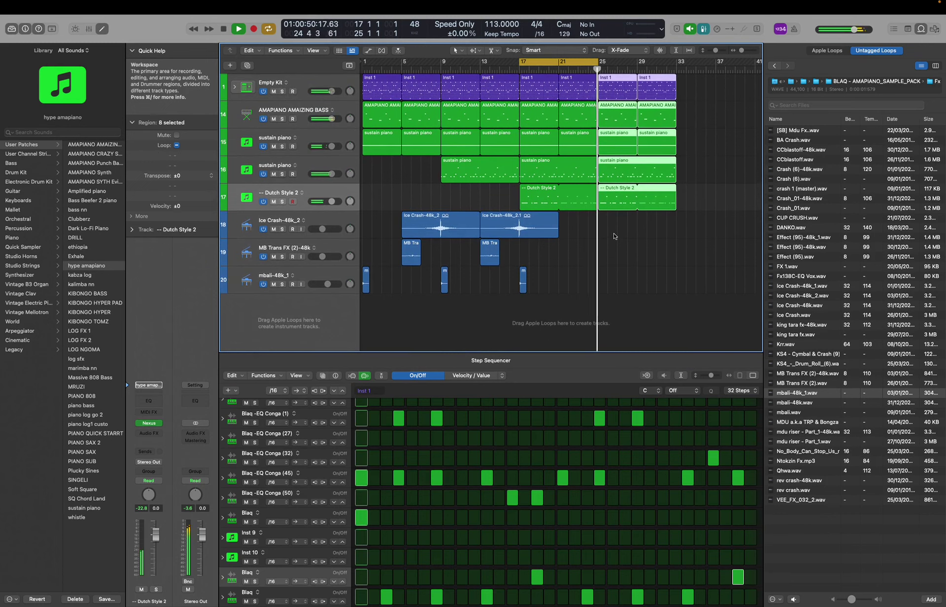
Copy the Ice Crash, MB Trans and mbali FX regions to bar 21.
{"action": "left_click_drag", "start_coordinate": [583, 223], "coordinate": [494, 287]}
{"action": "left_click_drag", "start_coordinate": [503, 230], "coordinate": [582, 226]}
{"action": "left_click", "coordinate": [591, 260]}
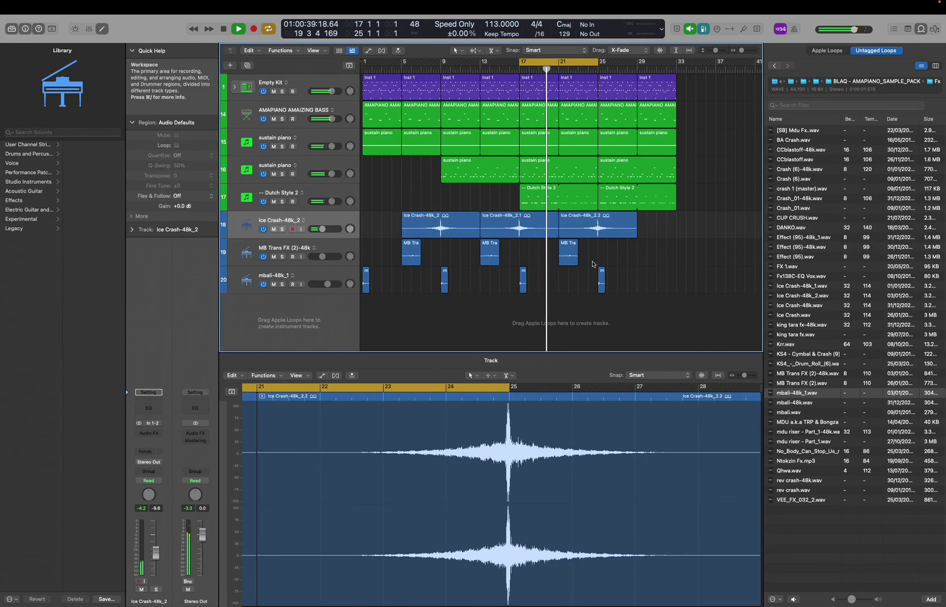
Split the second MB Trans region at bar 22 and join the halves back into one region.
{"action": "scroll", "coordinate": [622, 298], "scroll_direction": "up", "scroll_amount": 5}
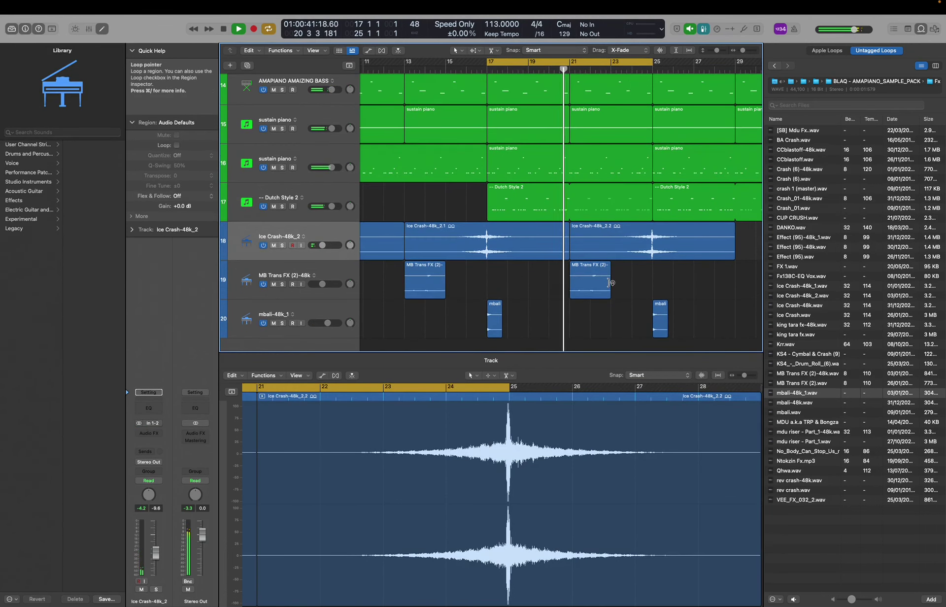
{"action": "left_click_drag", "start_coordinate": [611, 281], "coordinate": [652, 281]}
{"action": "left_click", "coordinate": [632, 282]}
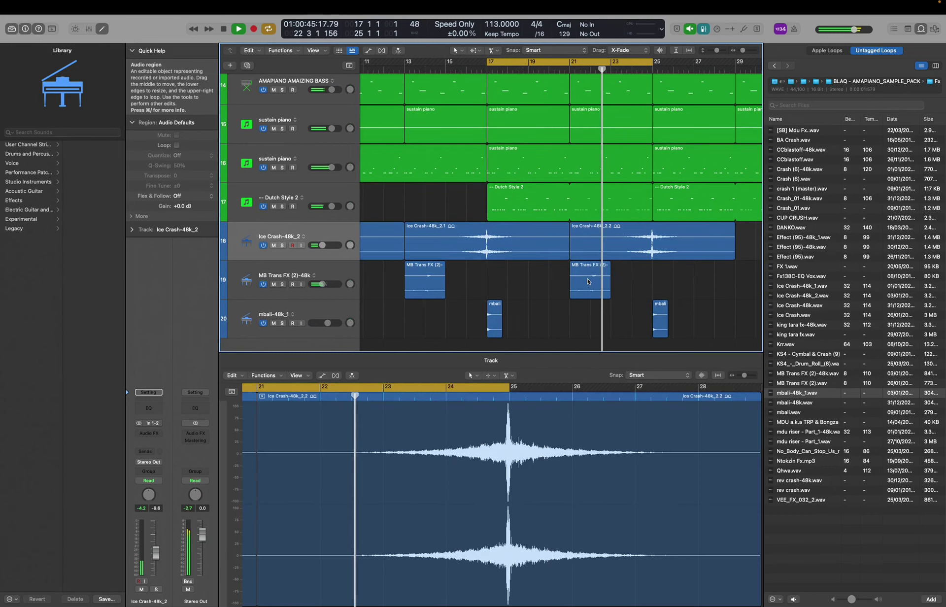
{"action": "left_click", "coordinate": [587, 278]}
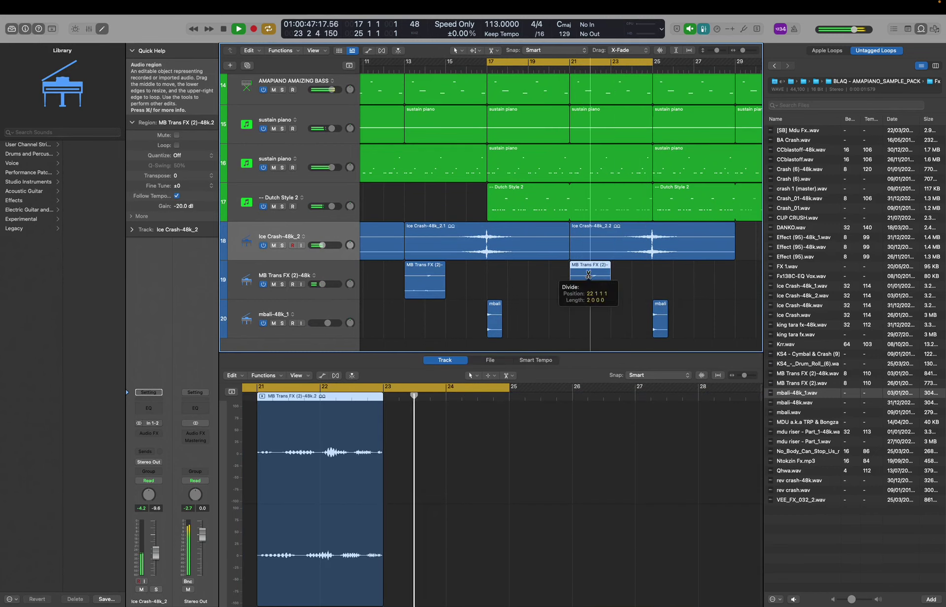
{"action": "right_click", "coordinate": [588, 275]}
{"action": "left_click_drag", "start_coordinate": [619, 278], "coordinate": [583, 283]}
{"action": "key", "text": "super+j"}
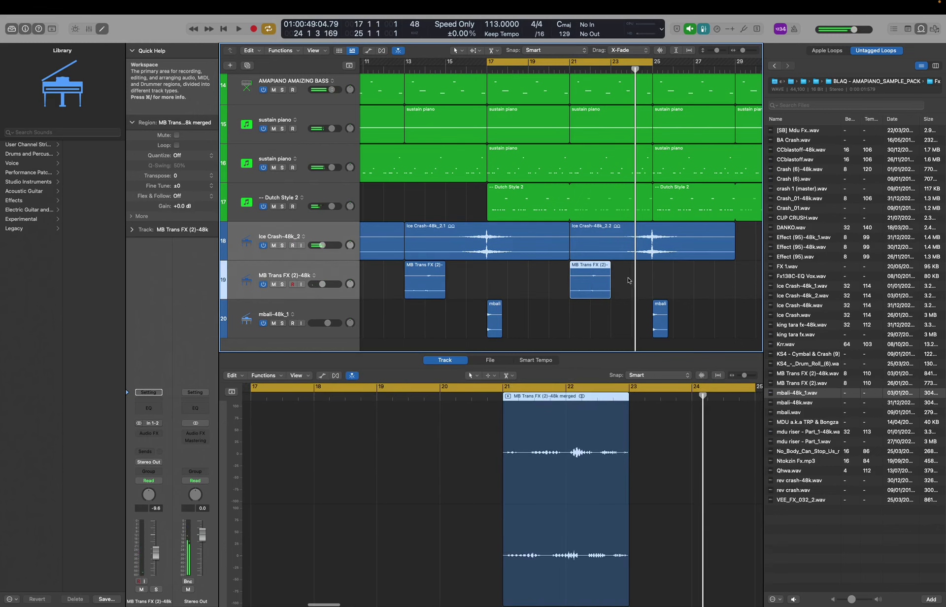
Time-stretch the merged MB Trans region to four bars, ending at bar 25, and play from bar 21.
{"action": "key", "text": "space"}
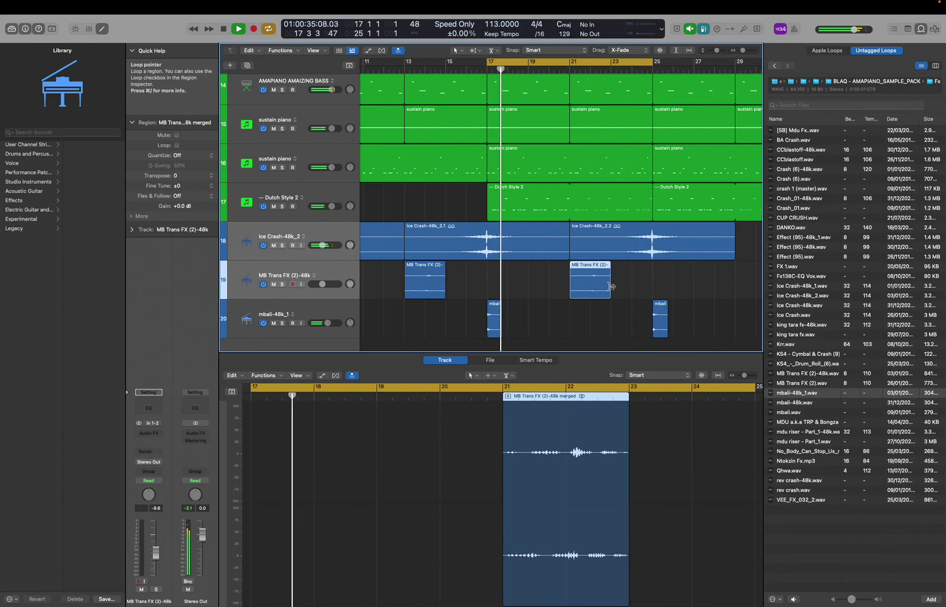
{"action": "left_click_drag", "start_coordinate": [608, 286], "coordinate": [656, 291]}
{"action": "key", "text": "super+Down"}
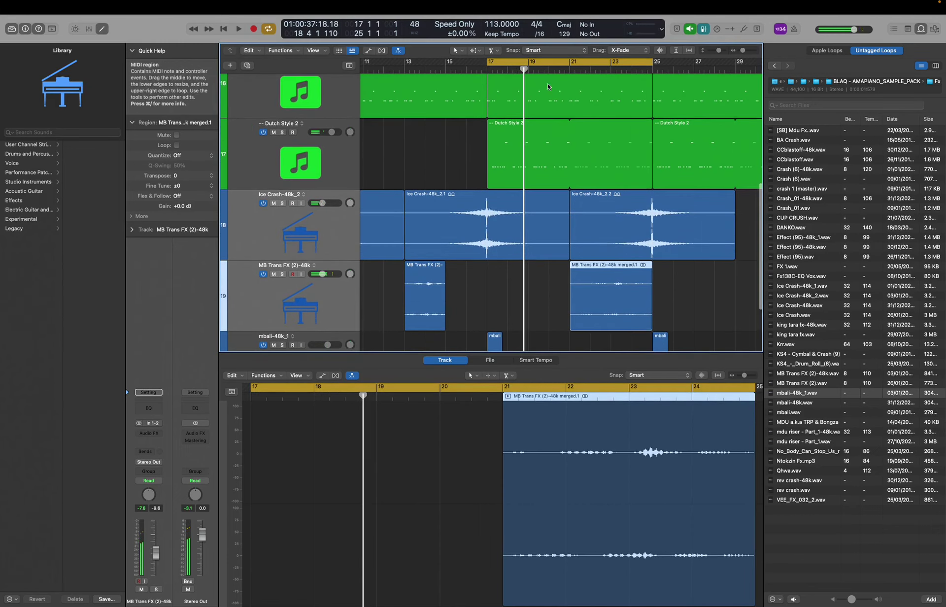
{"action": "left_click", "coordinate": [569, 64]}
{"action": "key", "text": "space"}
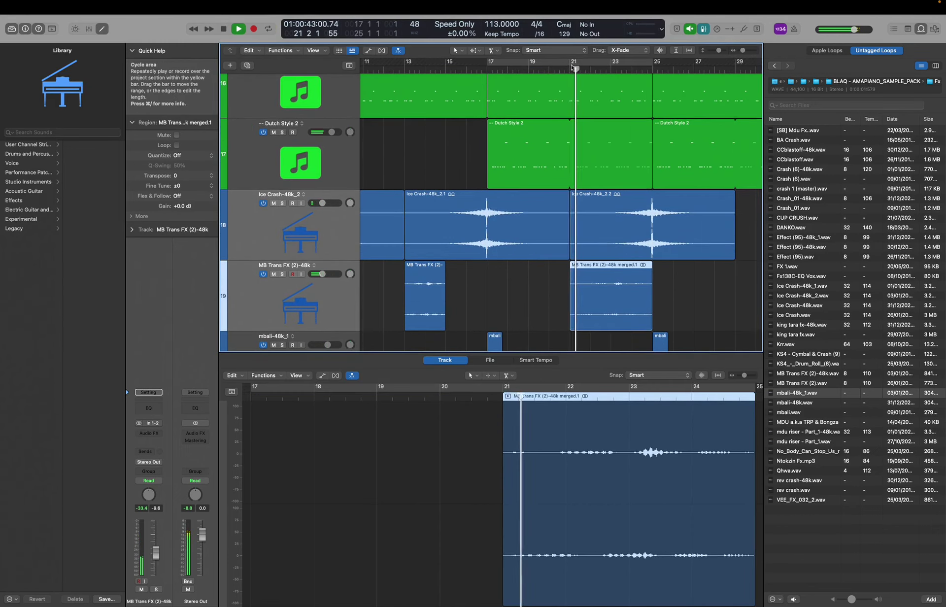
Zoom out to the whole arrangement and select the regions after bar 25.
{"action": "scroll", "coordinate": [651, 108], "scroll_direction": "down", "scroll_amount": 5}
{"action": "scroll", "coordinate": [650, 108], "scroll_direction": "down", "scroll_amount": 3}
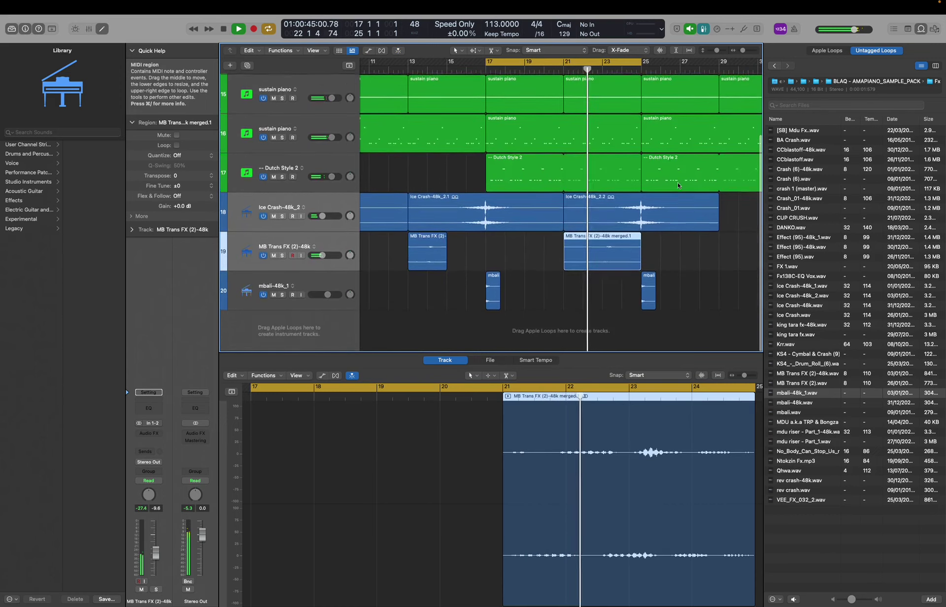
{"action": "scroll", "coordinate": [680, 199], "scroll_direction": "left", "scroll_amount": 5}
{"action": "key", "text": "super+Up"}
{"action": "key", "text": "super+Left"}
{"action": "left_click_drag", "start_coordinate": [652, 87], "coordinate": [571, 282]}
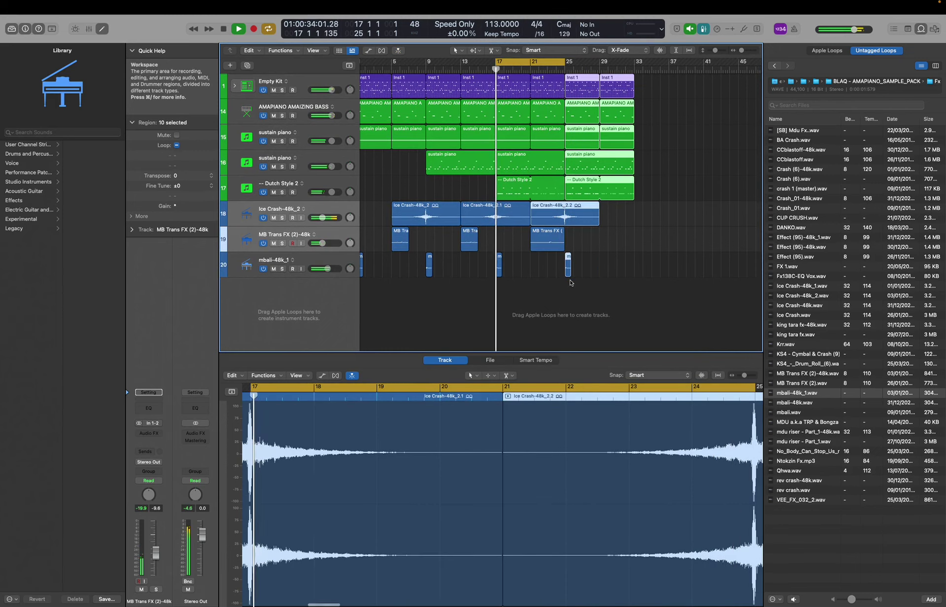
Shift the cycle range later and select the two bass regions at bars 25 and 29.
{"action": "key", "text": "u"}
{"action": "left_click", "coordinate": [642, 239]}
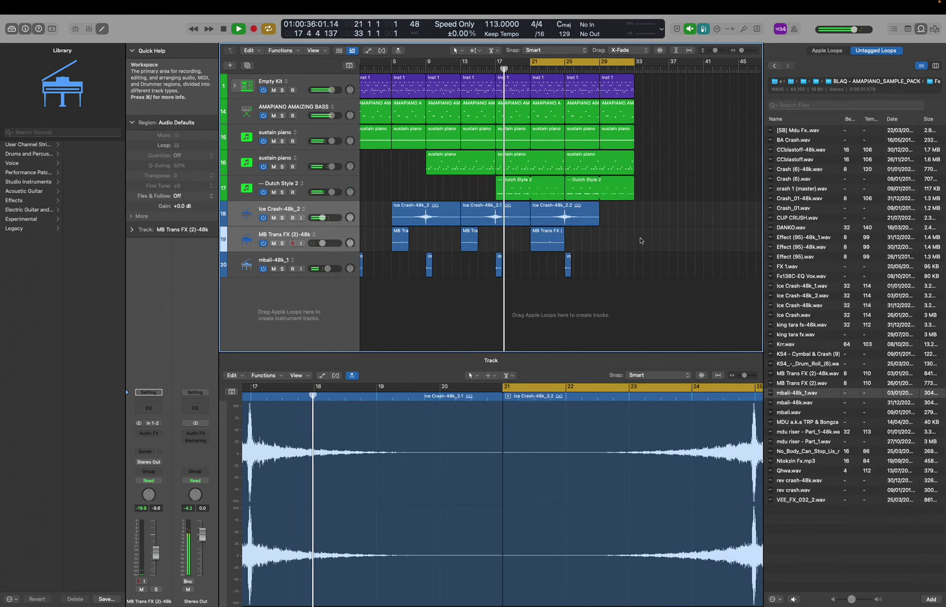
{"action": "left_click_drag", "start_coordinate": [649, 89], "coordinate": [575, 193]}
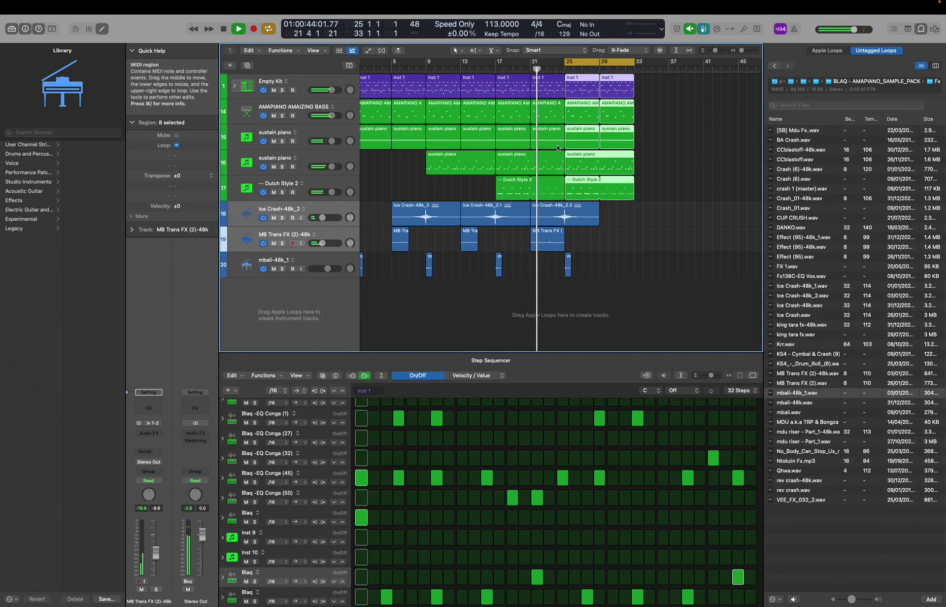
{"action": "left_click_drag", "start_coordinate": [653, 120], "coordinate": [586, 113]}
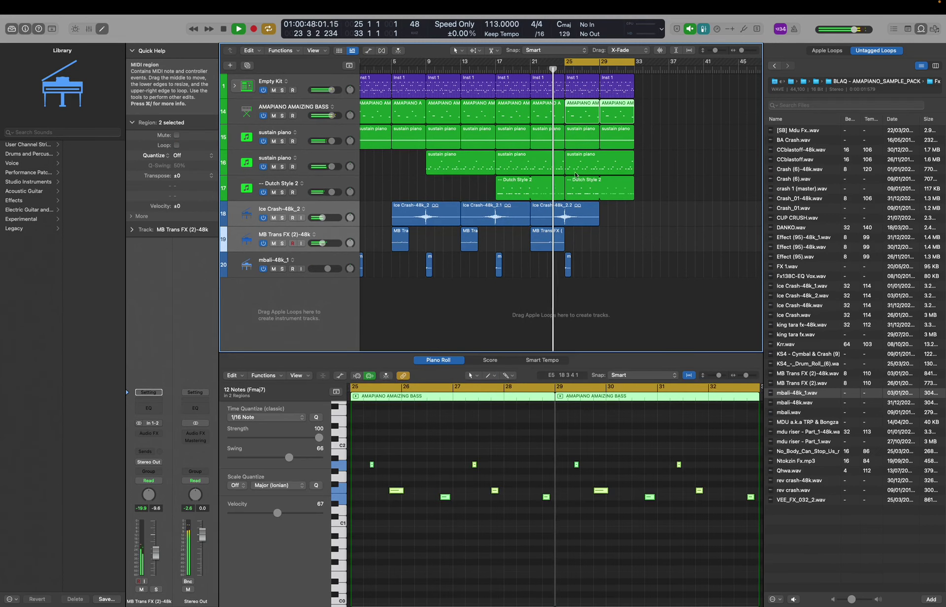
{"action": "left_click", "coordinate": [340, 186]}
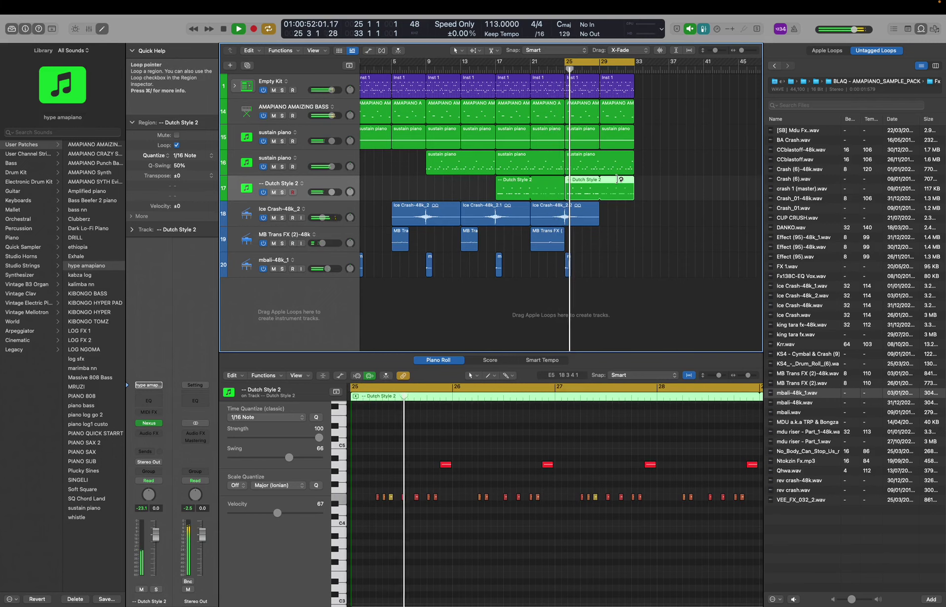
{"action": "left_click_drag", "start_coordinate": [643, 113], "coordinate": [592, 115]}
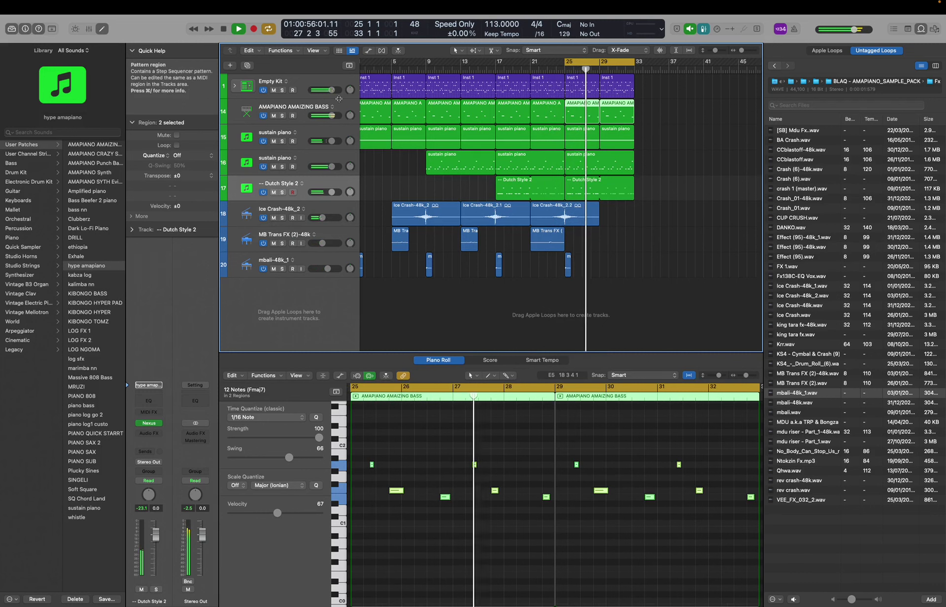
Duplicate the AMAPIANO AMAIZING BASS track and move those two bass regions onto the copy.
{"action": "left_click", "coordinate": [321, 108]}
{"action": "left_click", "coordinate": [249, 68]}
{"action": "left_click_drag", "start_coordinate": [581, 114], "coordinate": [582, 135]}
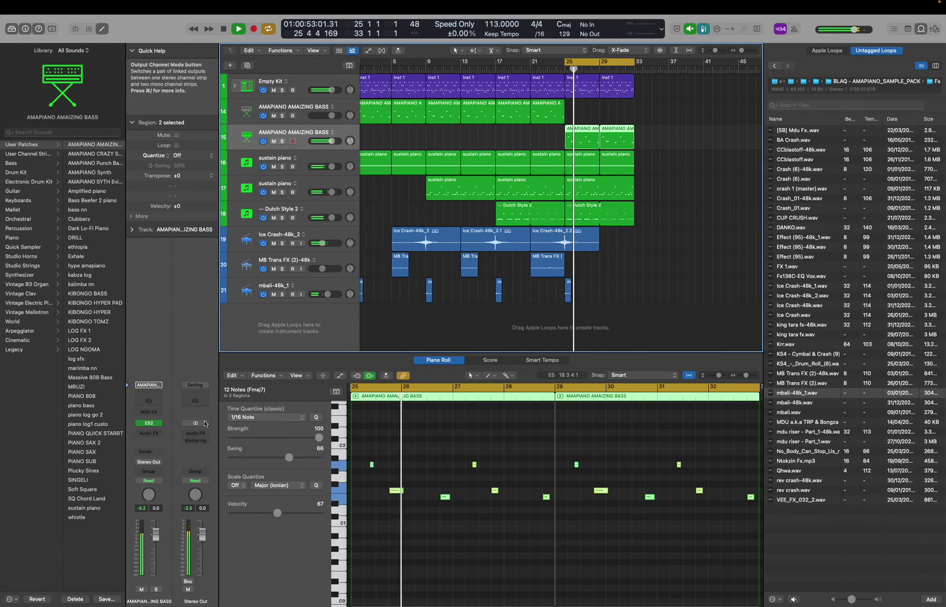
Load EFM1 (FM Synth) in Stereo as the instrument on the duplicate bass track.
{"action": "mouse_move", "coordinate": [159, 425]}
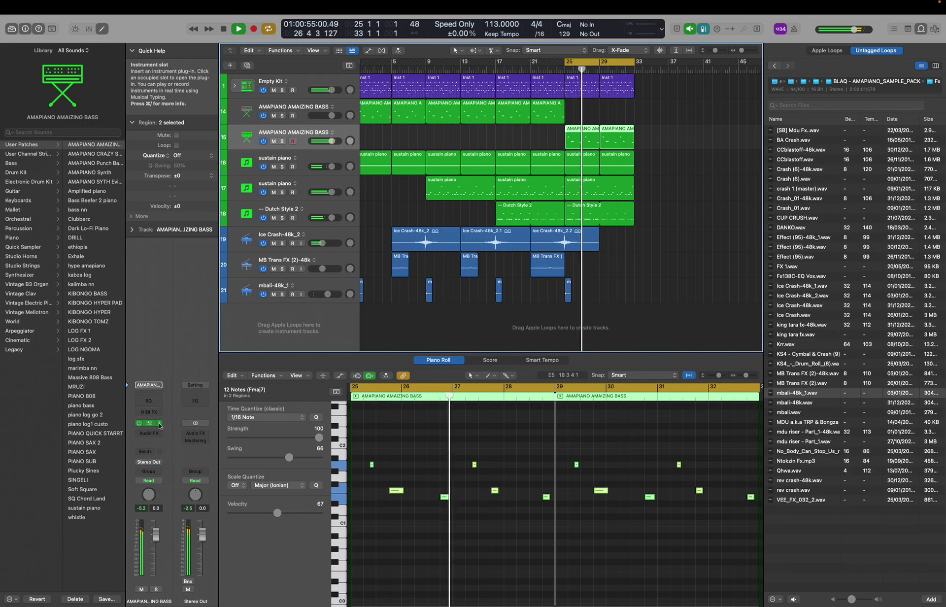
{"action": "left_click", "coordinate": [159, 426]}
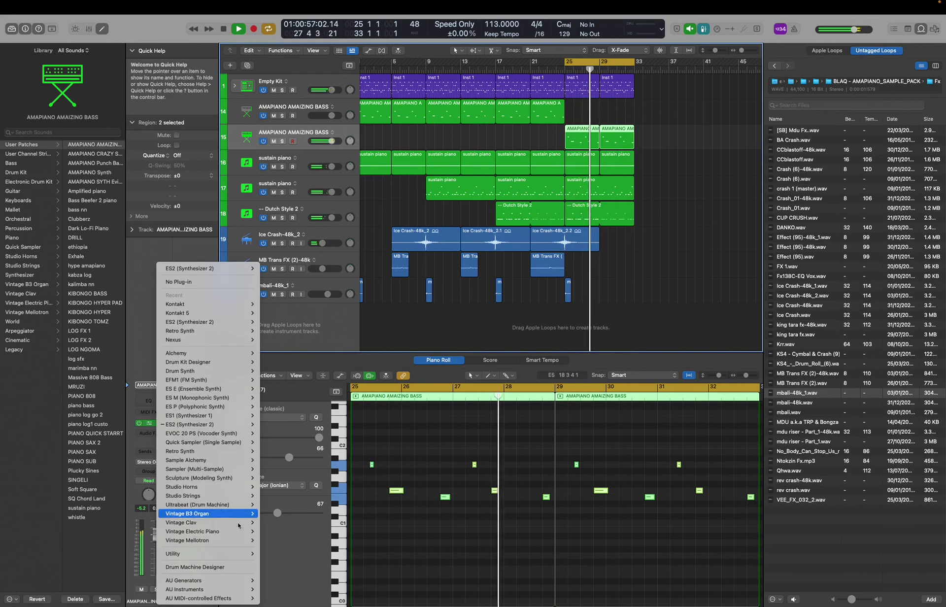
{"action": "mouse_move", "coordinate": [230, 589]}
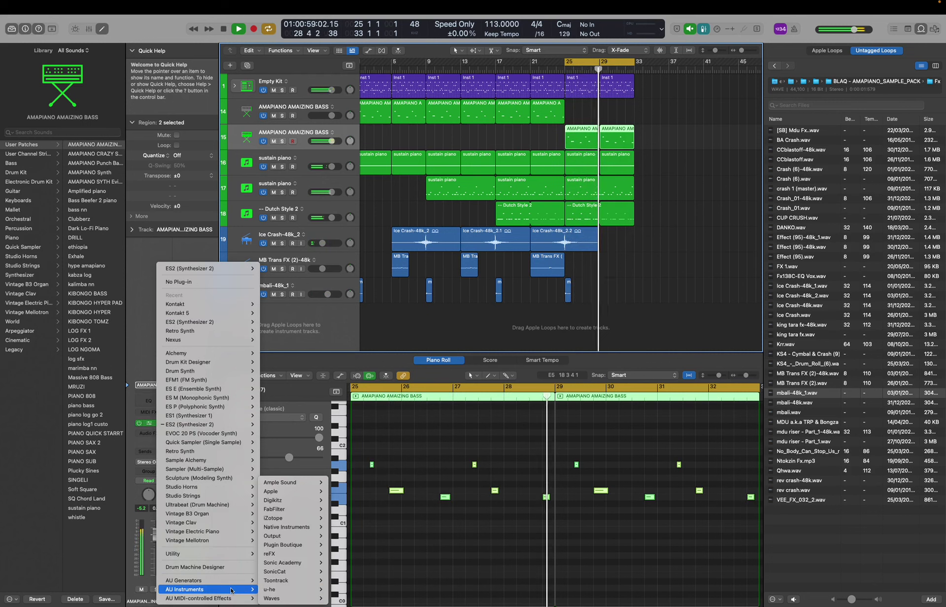
{"action": "mouse_move", "coordinate": [294, 515]}
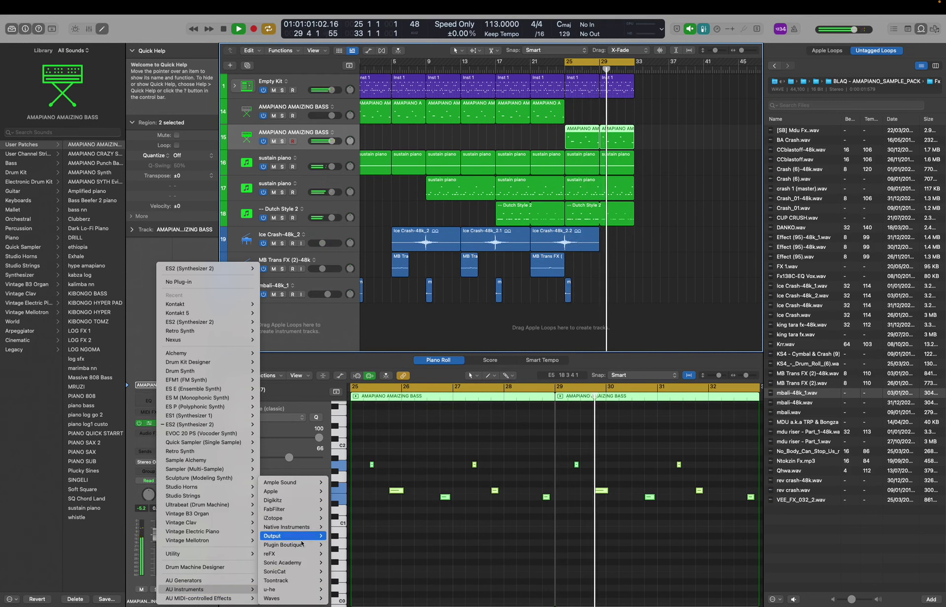
{"action": "mouse_move", "coordinate": [304, 555]}
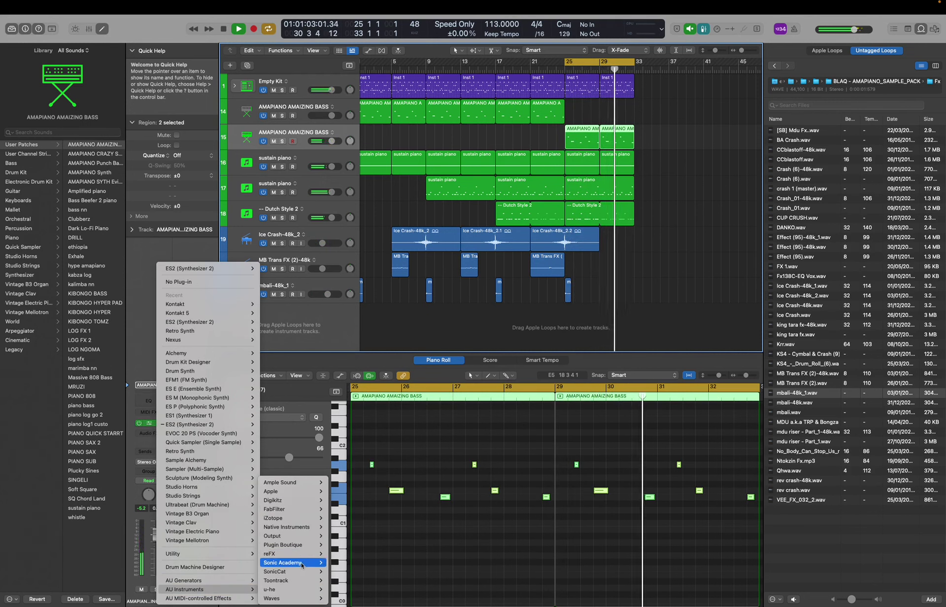
{"action": "mouse_move", "coordinate": [223, 378]}
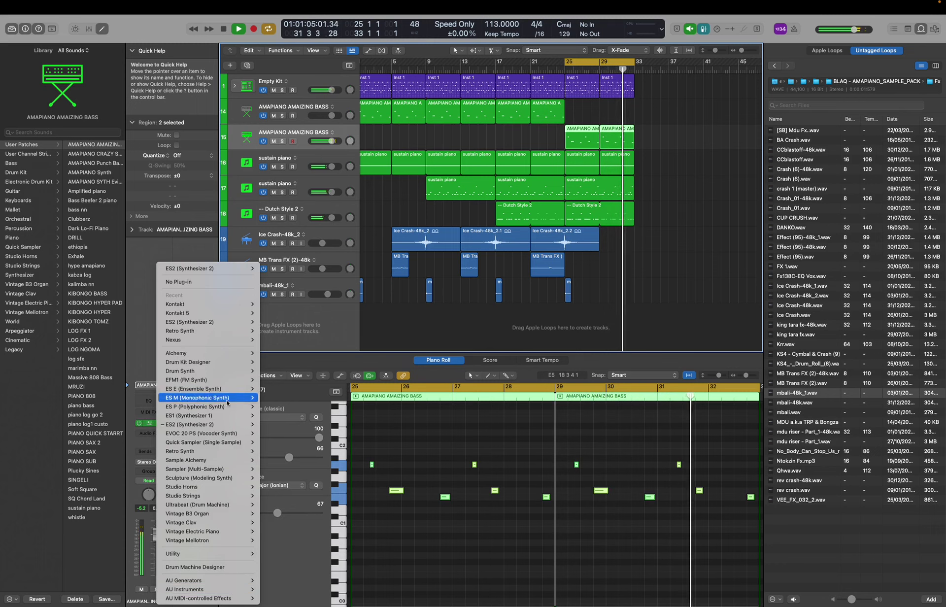
{"action": "mouse_move", "coordinate": [237, 425]}
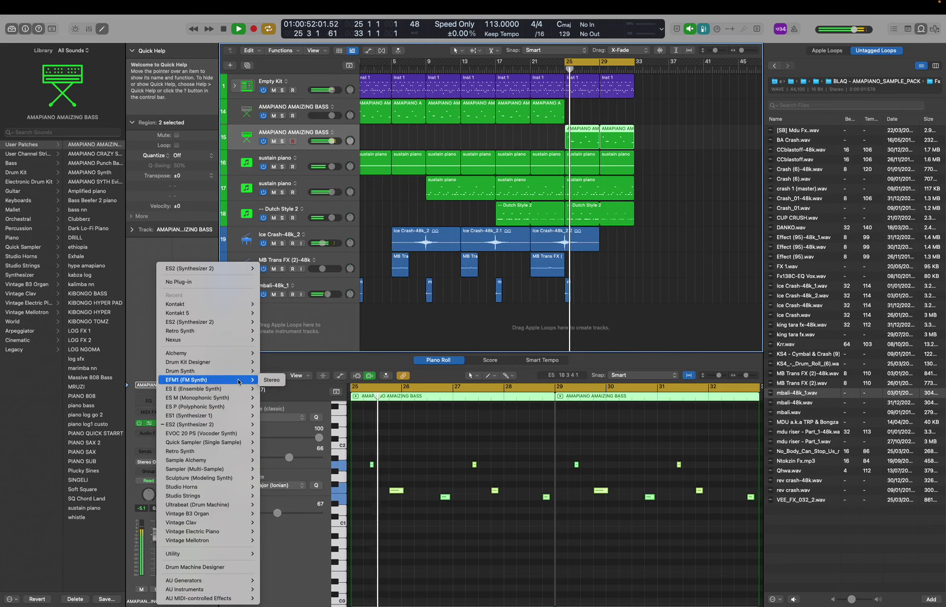
{"action": "left_click", "coordinate": [271, 380]}
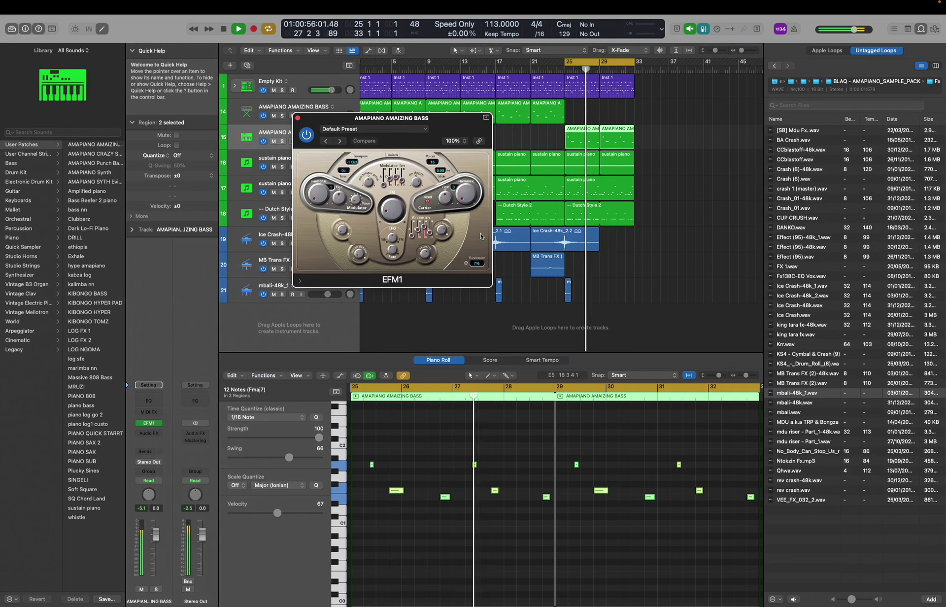
Keep EFM1's Default Preset, lower the Volume Env sustain, and enlarge the window to 200%.
{"action": "left_click", "coordinate": [365, 129]}
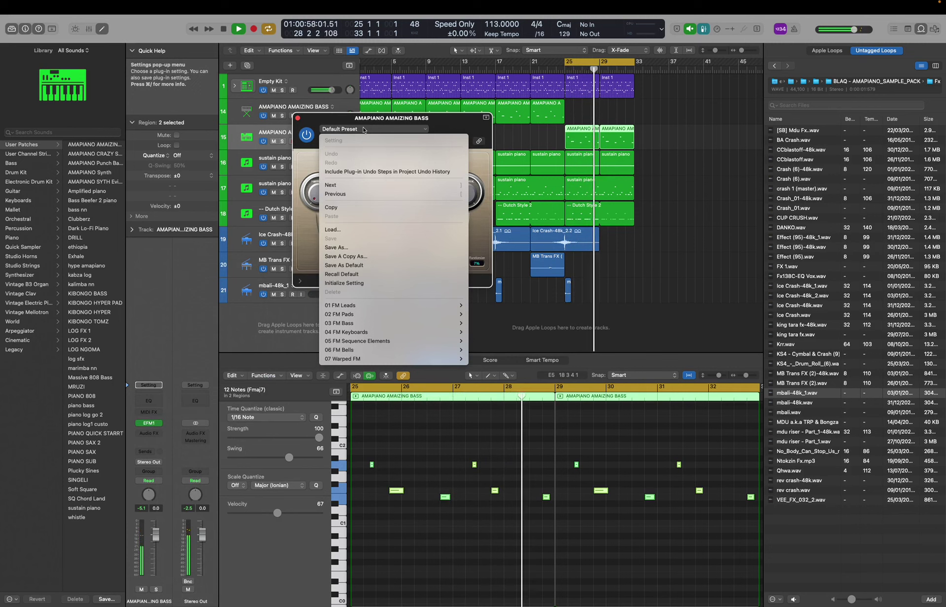
{"action": "left_click", "coordinate": [365, 129]}
{"action": "left_click_drag", "start_coordinate": [423, 227], "coordinate": [423, 232]}
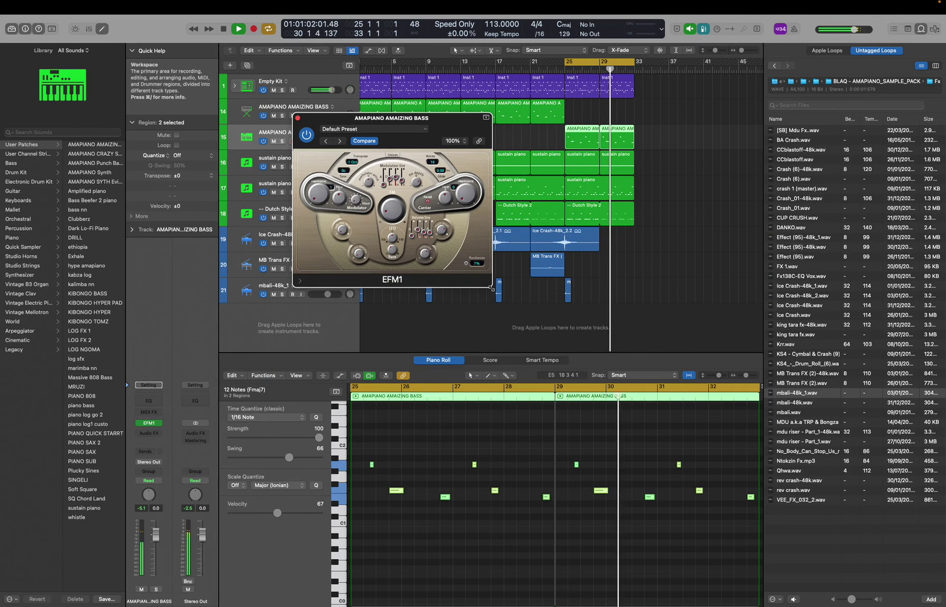
{"action": "left_click_drag", "start_coordinate": [490, 292], "coordinate": [658, 351]}
{"action": "left_click", "coordinate": [518, 337]}
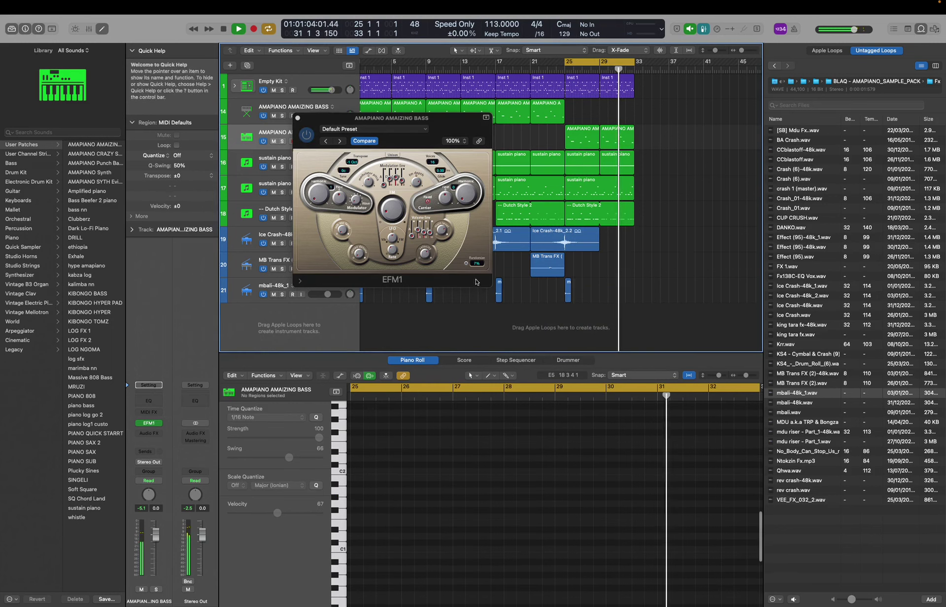
{"action": "left_click_drag", "start_coordinate": [491, 286], "coordinate": [704, 383]}
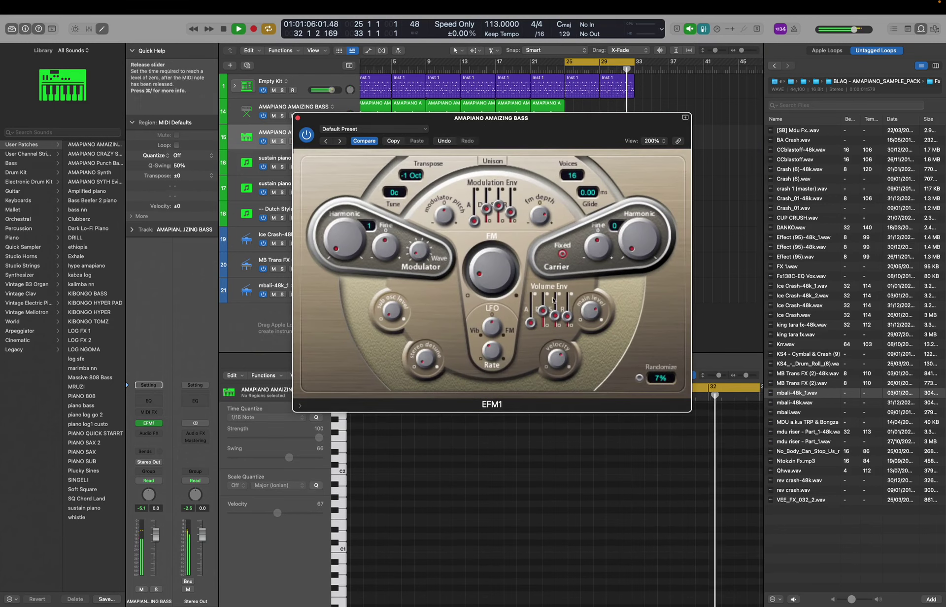
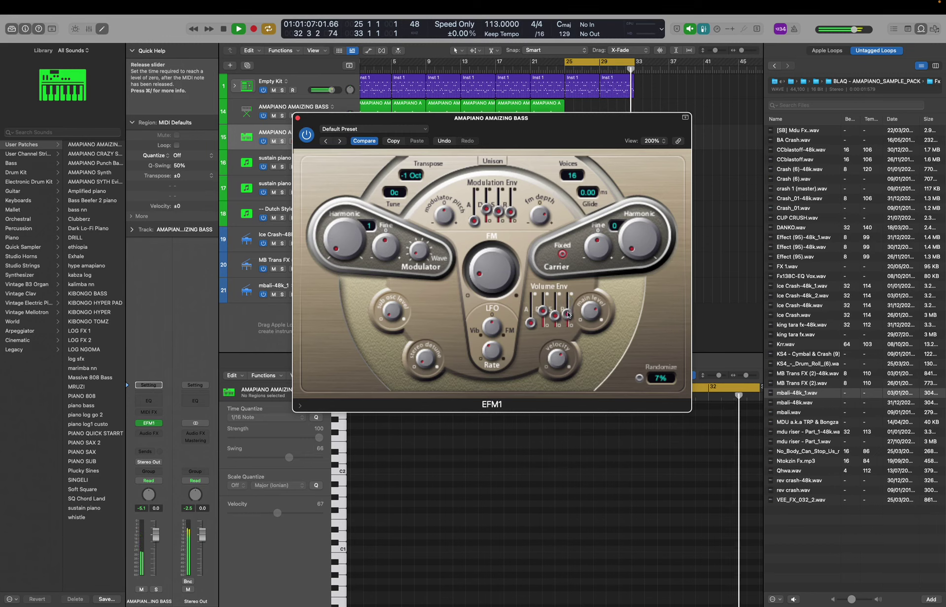
Nudge the volume release up, then load the 03 FM Bass > Detroit Bass preset in EFM1.
{"action": "left_click_drag", "start_coordinate": [568, 314], "coordinate": [568, 310]}
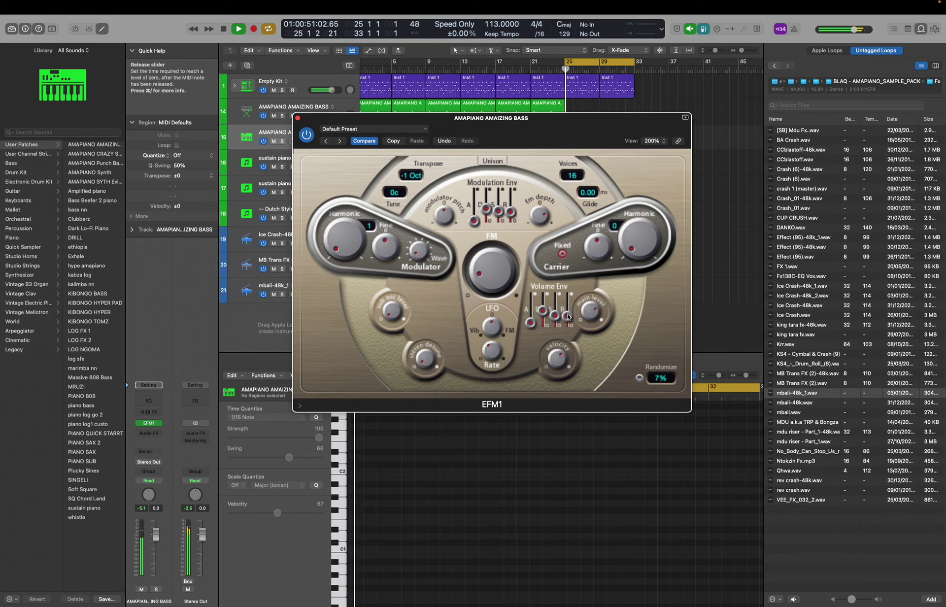
{"action": "left_click", "coordinate": [381, 130]}
{"action": "mouse_move", "coordinate": [432, 316]}
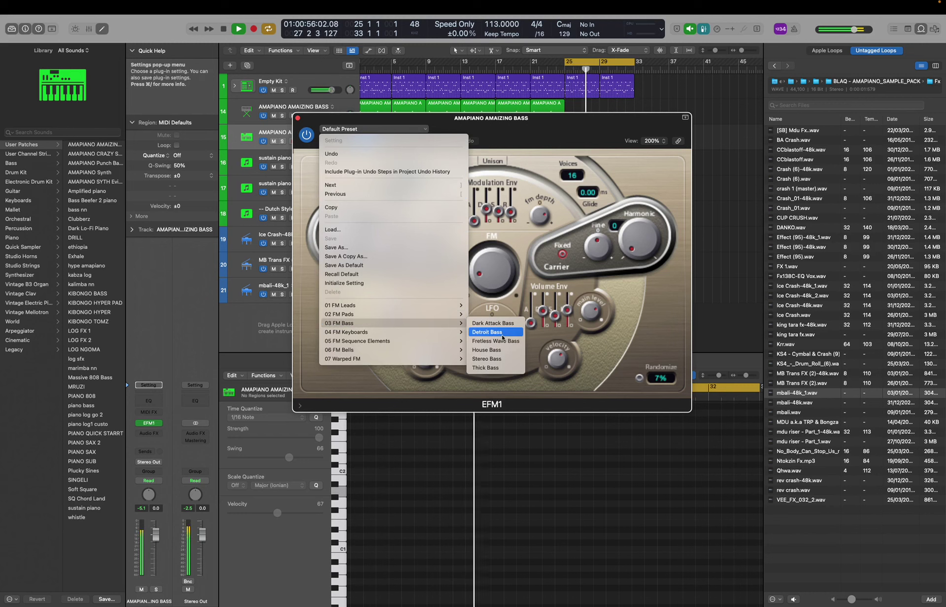
{"action": "left_click", "coordinate": [502, 332]}
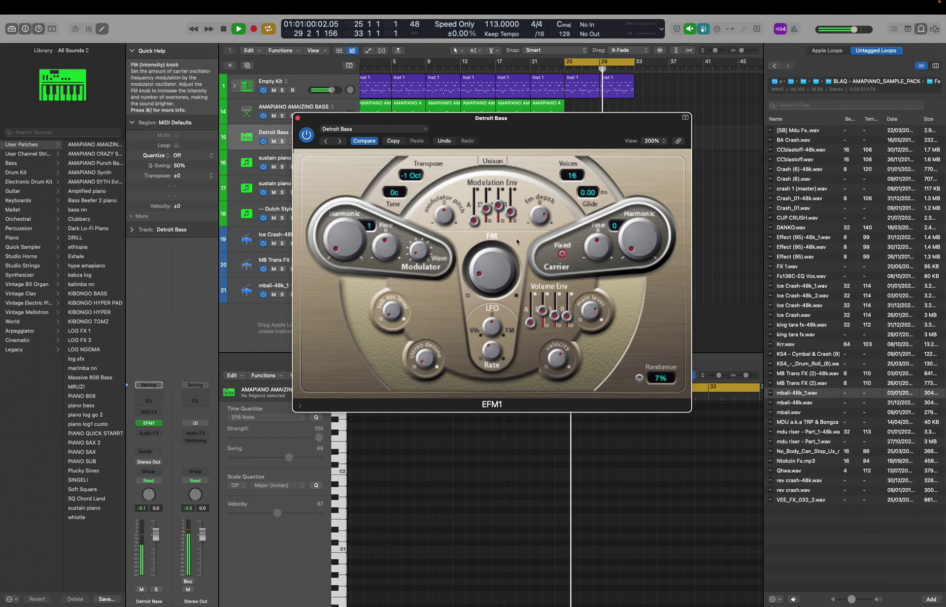
Raise the modulation envelope sustain and release, and the volume envelope sustain.
{"action": "left_click_drag", "start_coordinate": [499, 205], "coordinate": [502, 199]}
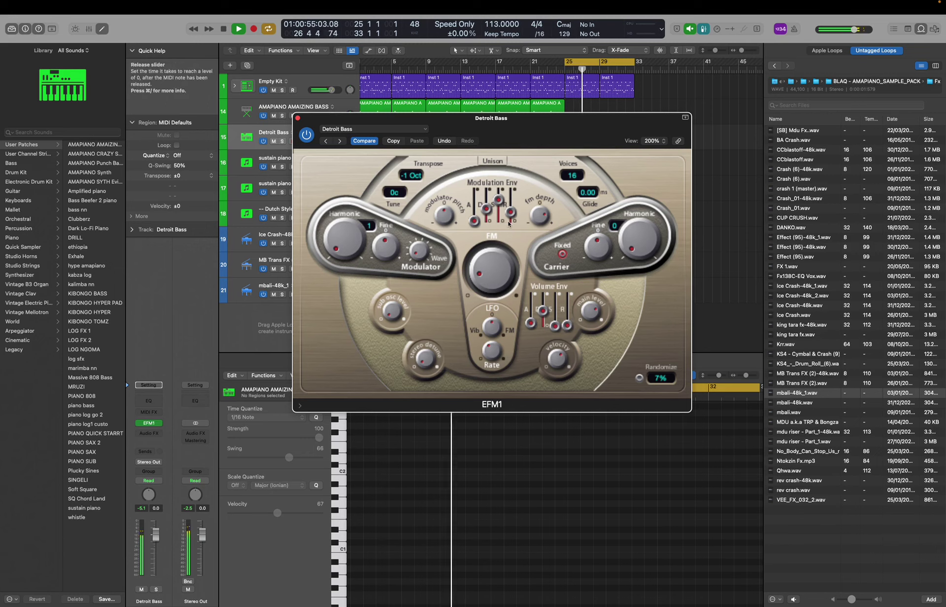
{"action": "left_click_drag", "start_coordinate": [509, 228], "coordinate": [511, 219]}
{"action": "left_click_drag", "start_coordinate": [553, 328], "coordinate": [554, 322]}
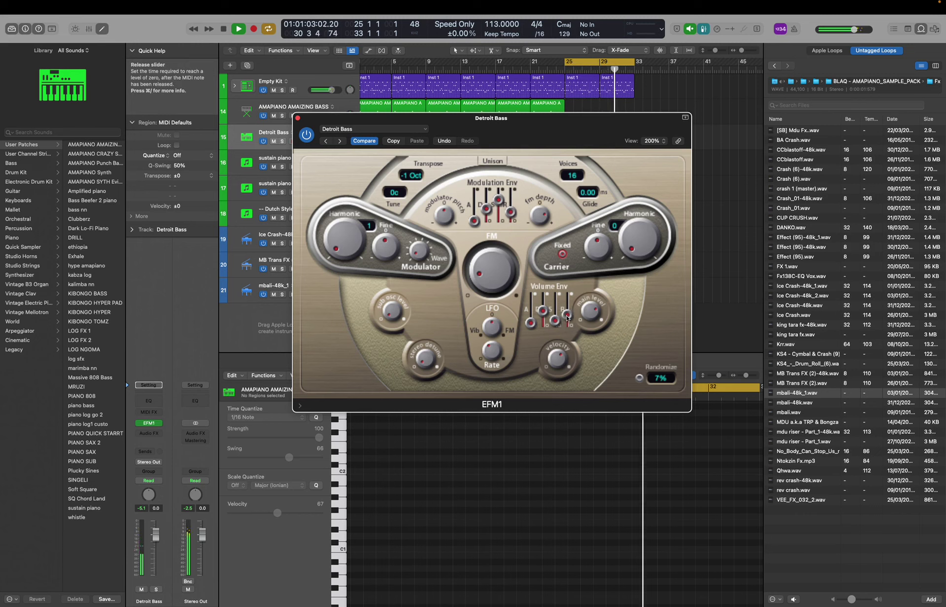
Set EFM1's Voices to legato and lower the modulation envelope sustain slightly.
{"action": "left_click", "coordinate": [571, 176]}
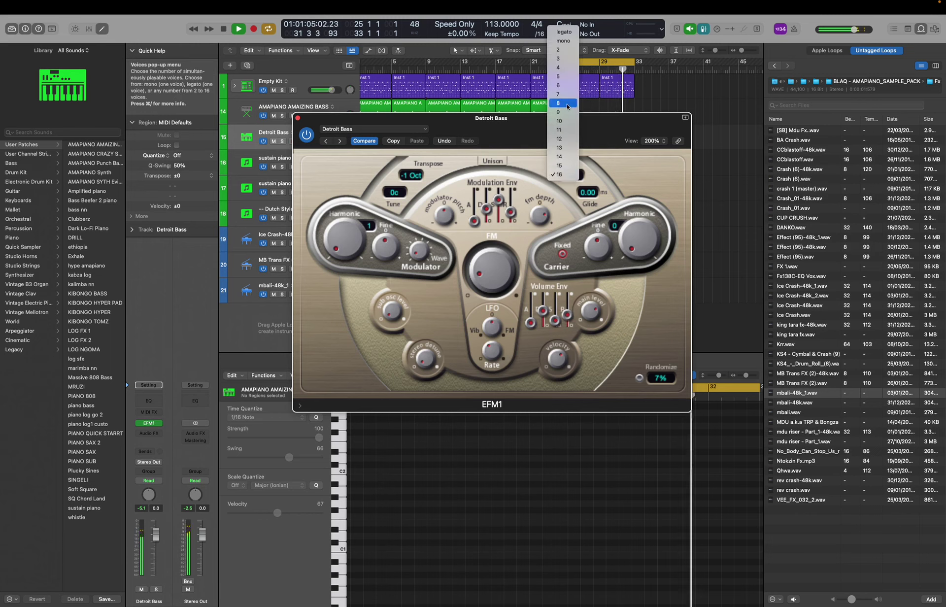
{"action": "left_click", "coordinate": [572, 32]}
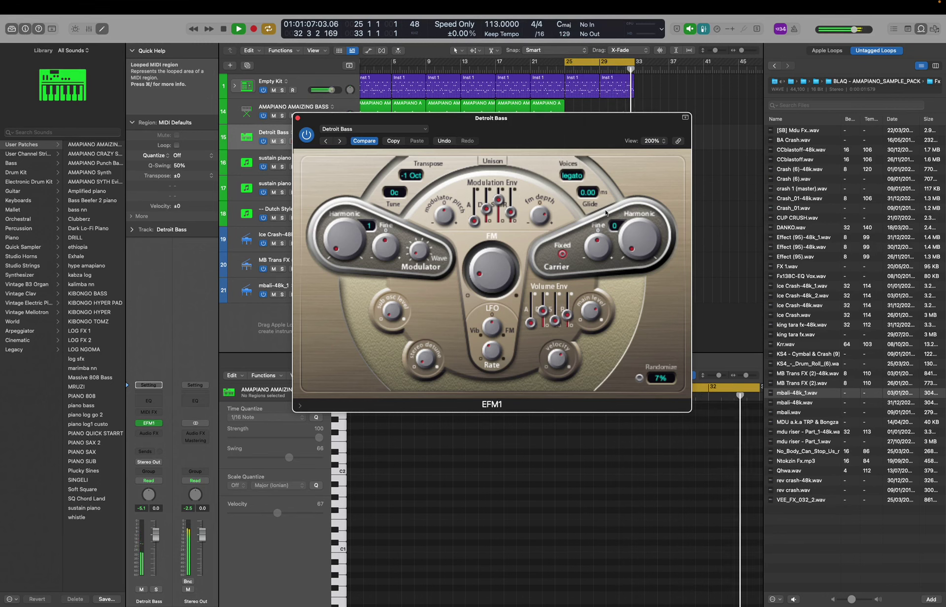
{"action": "left_click", "coordinate": [569, 175]}
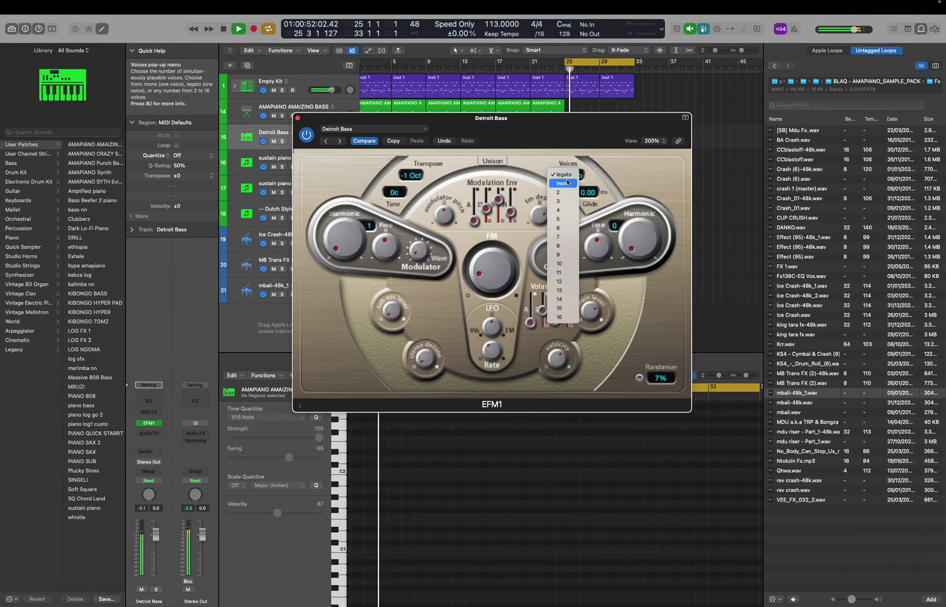
{"action": "left_click", "coordinate": [637, 292]}
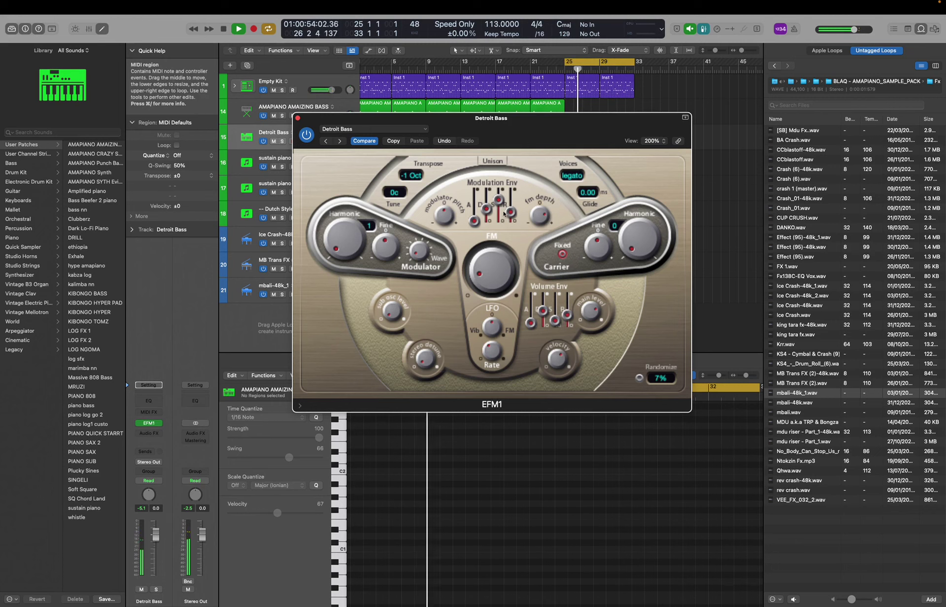
{"action": "left_click_drag", "start_coordinate": [501, 211], "coordinate": [501, 215]}
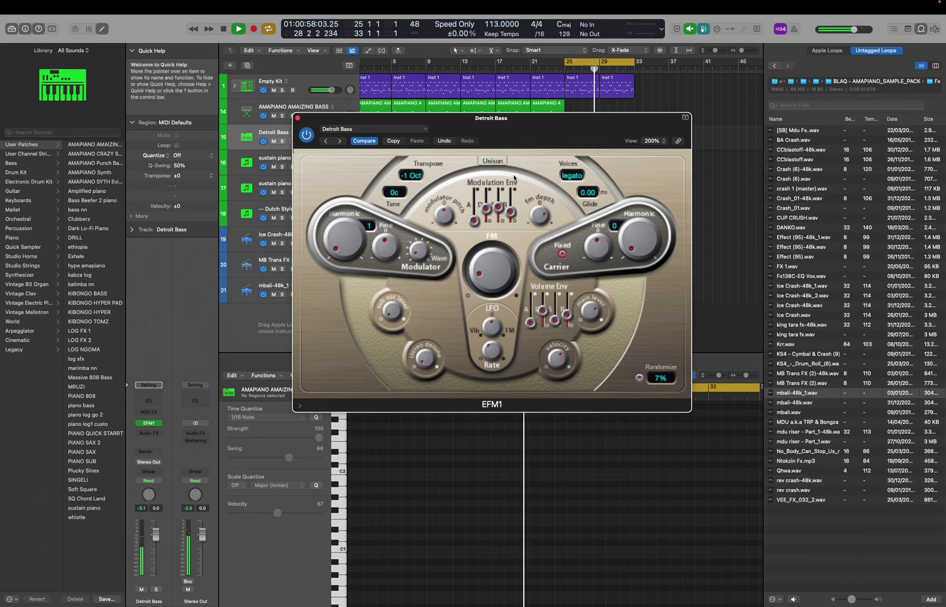
Close EFM1 and select both bass regions on the Detroit Bass track to join them.
{"action": "left_click", "coordinate": [298, 118]}
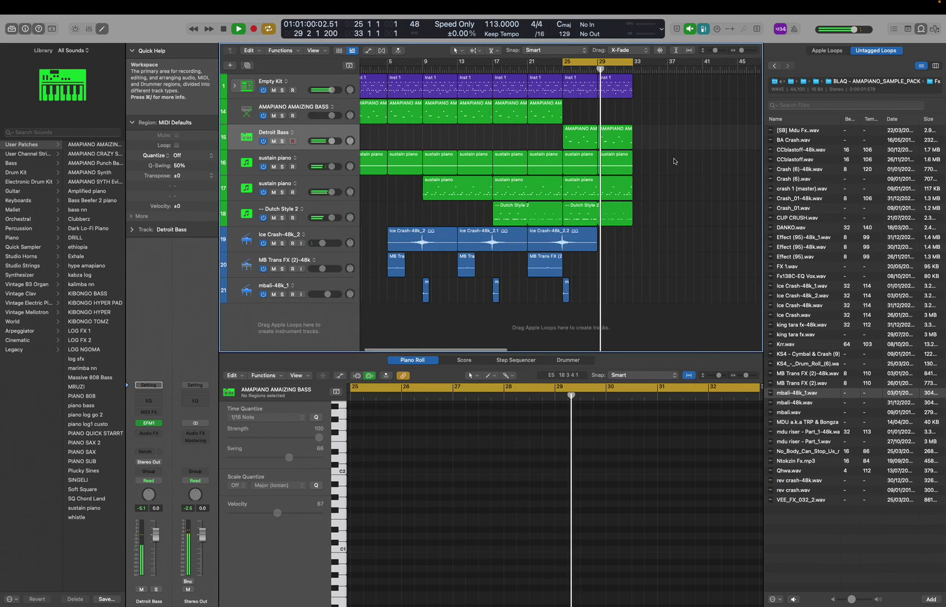
{"action": "scroll", "coordinate": [610, 129], "scroll_direction": "up", "scroll_amount": 5}
{"action": "left_click_drag", "start_coordinate": [590, 139], "coordinate": [557, 141]}
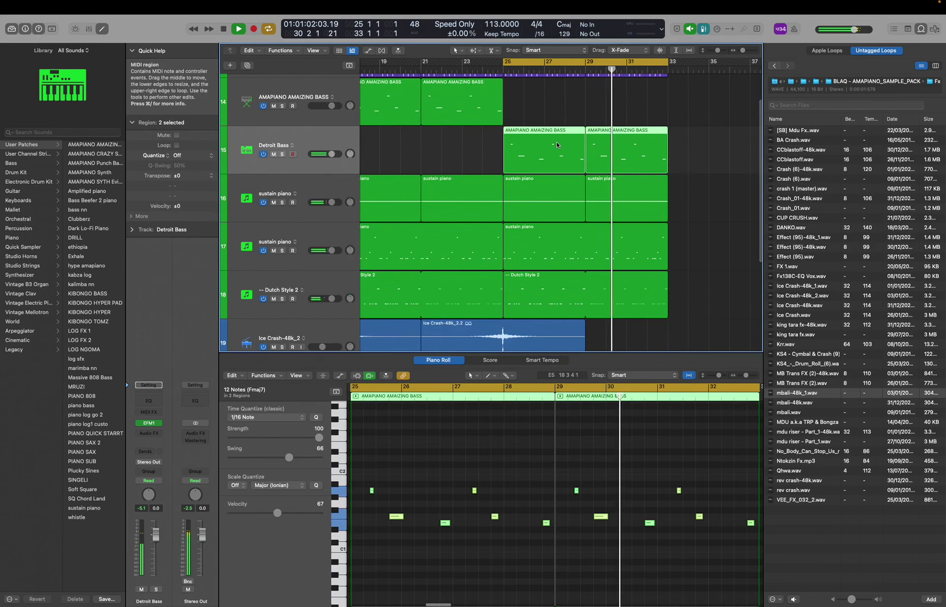
{"action": "key", "text": "Delete"}
{"action": "key", "text": "super+z"}
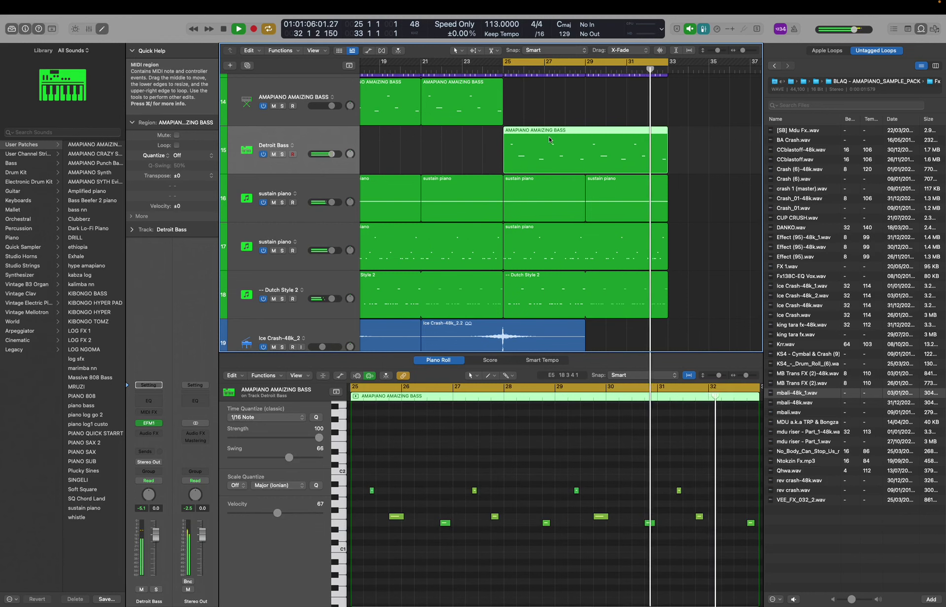
In the Piano Roll, add a short A2 note near bar 25.
{"action": "key", "text": "e"}
{"action": "key", "text": "space"}
{"action": "key", "text": "e"}
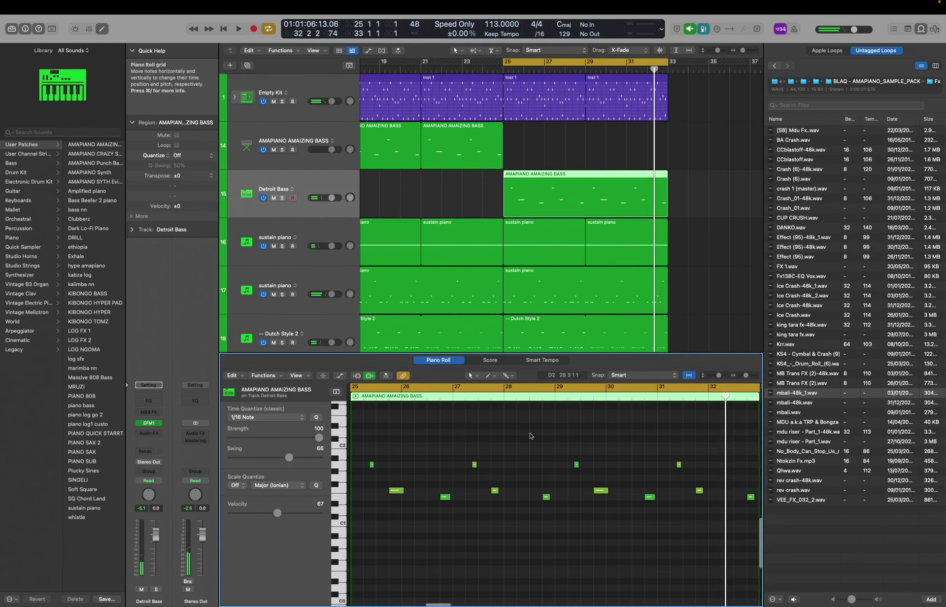
{"action": "left_click", "coordinate": [505, 471]}
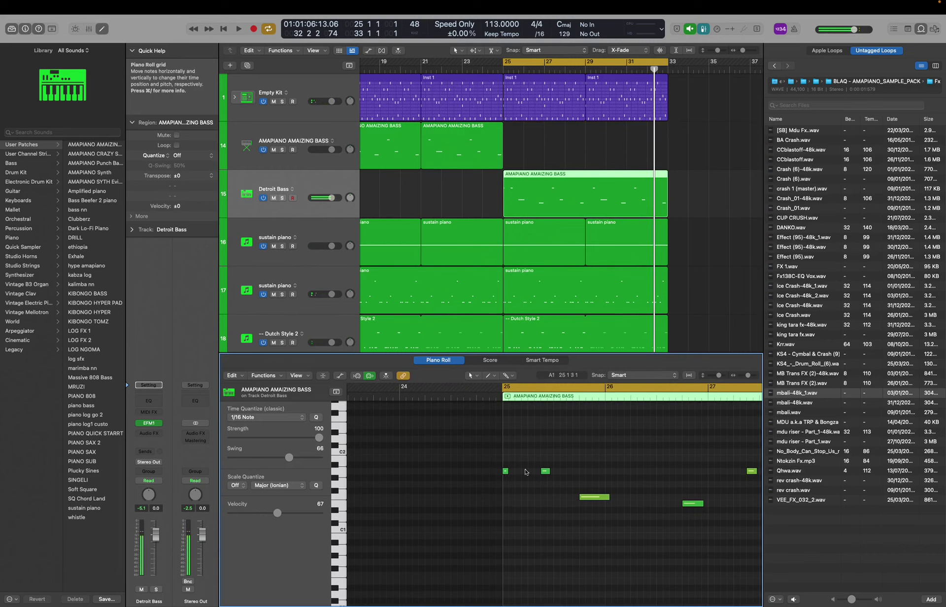
{"action": "scroll", "coordinate": [546, 484], "scroll_direction": "up", "scroll_amount": 4}
{"action": "left_click", "coordinate": [545, 440]}
{"action": "left_click_drag", "start_coordinate": [547, 443], "coordinate": [544, 446]}
Transpose the new note down two octaves and back, solo the Detroit Bass track, and reopen EFM1.
{"action": "key", "text": "space"}
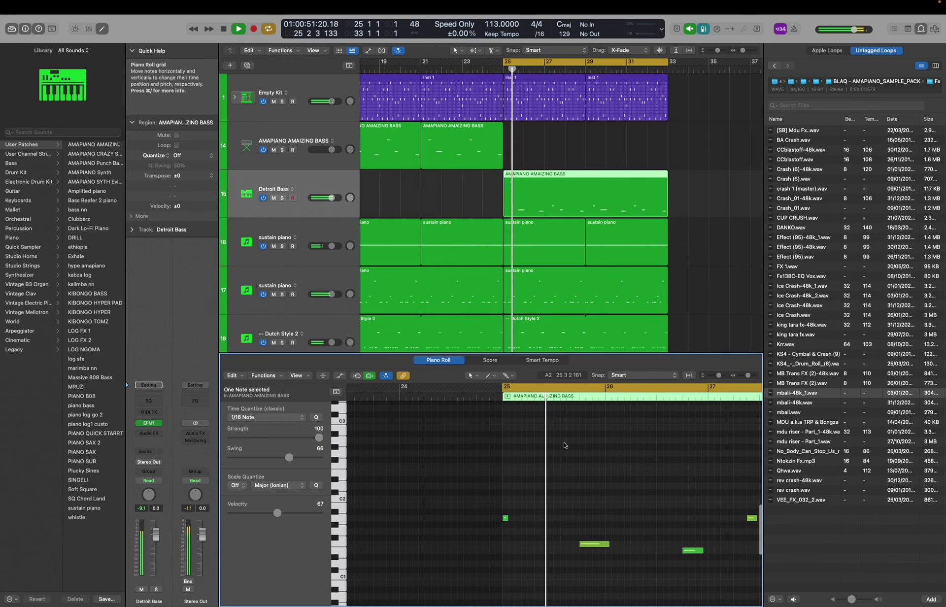
{"action": "key", "text": "shift+alt+Down"}
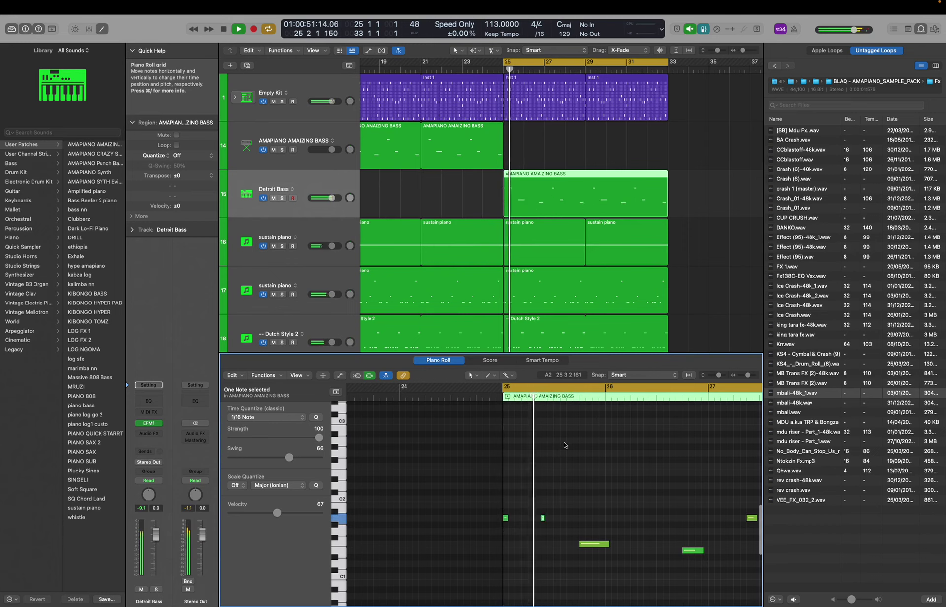
{"action": "key", "text": "shift+alt+Down"}
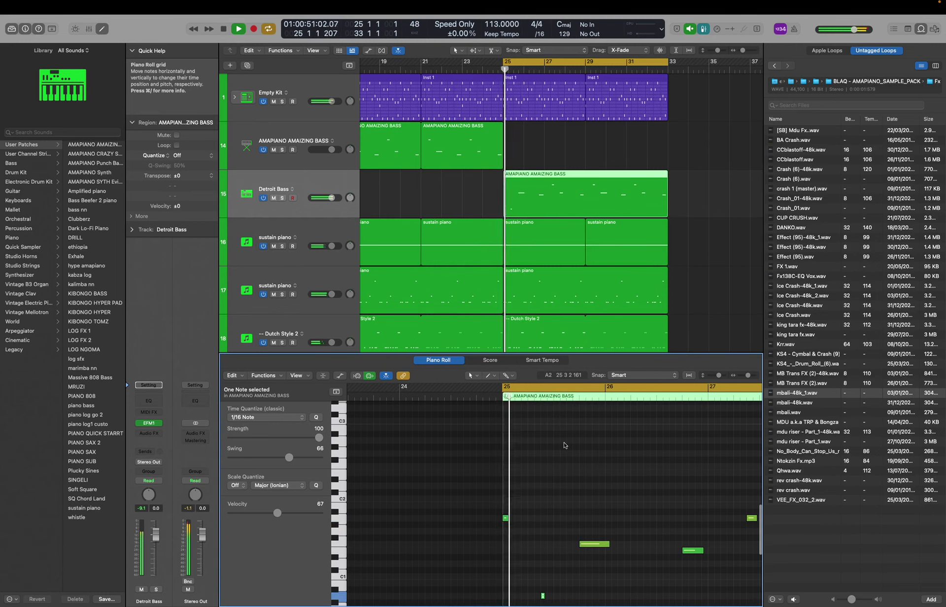
{"action": "key", "text": "shift+alt+Up"}
{"action": "key", "text": "shift+alt+Up"}
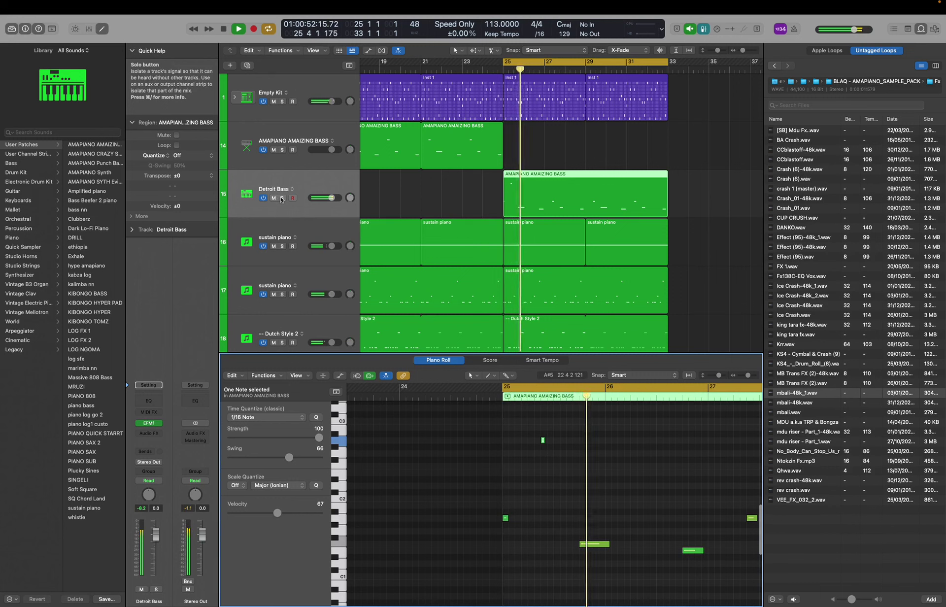
{"action": "key", "text": "s"}
{"action": "left_click", "coordinate": [149, 423]}
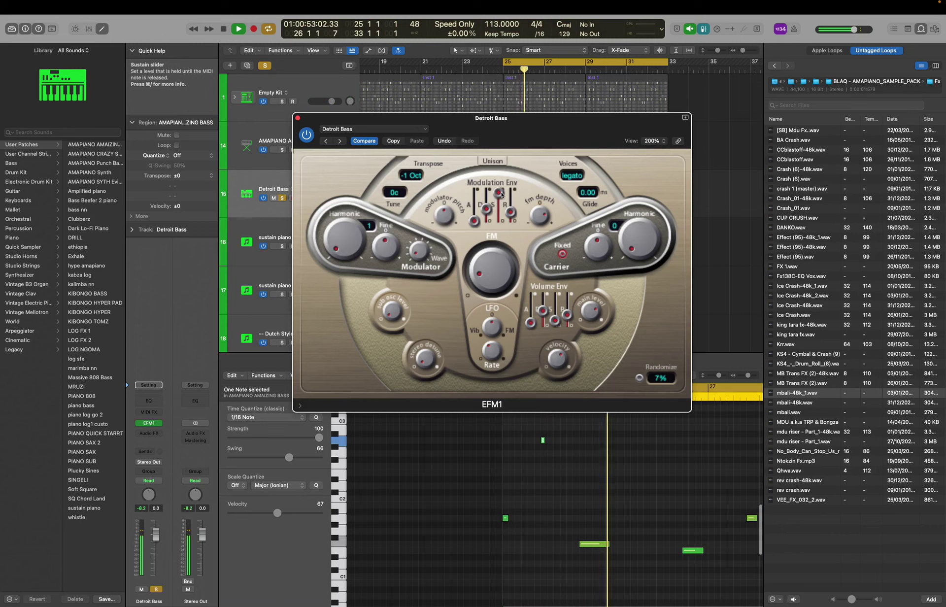
Select the small added note and switch EFM1's voice mode to mono.
{"action": "key", "text": "space"}
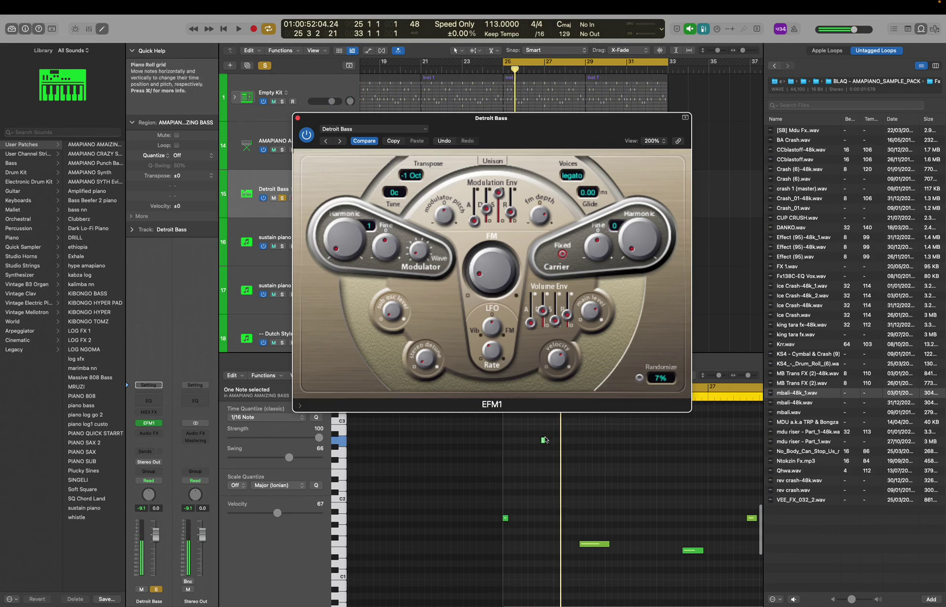
{"action": "left_click", "coordinate": [544, 442]}
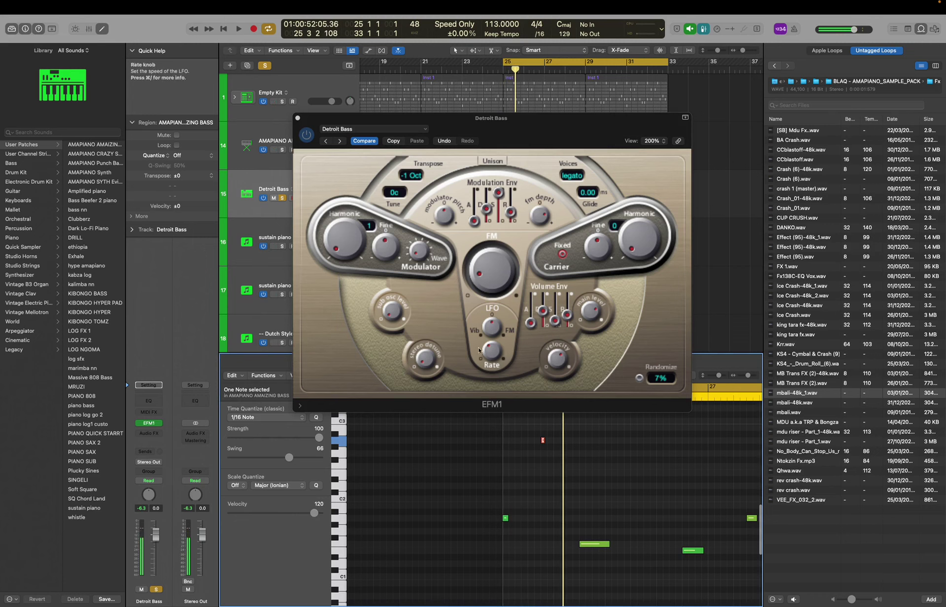
{"action": "left_click", "coordinate": [498, 202]}
{"action": "key", "text": "space"}
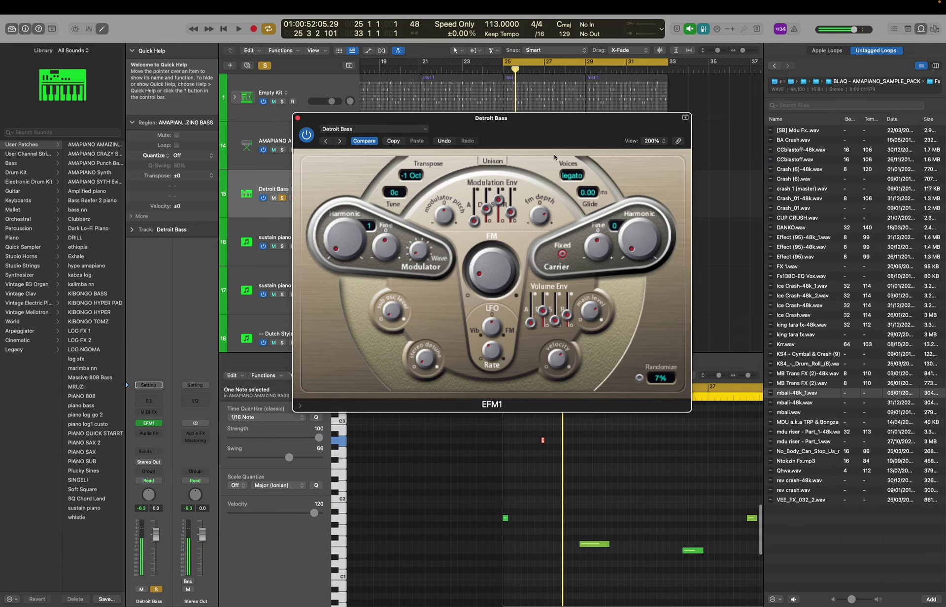
{"action": "left_click", "coordinate": [571, 176]}
{"action": "left_click", "coordinate": [564, 184]}
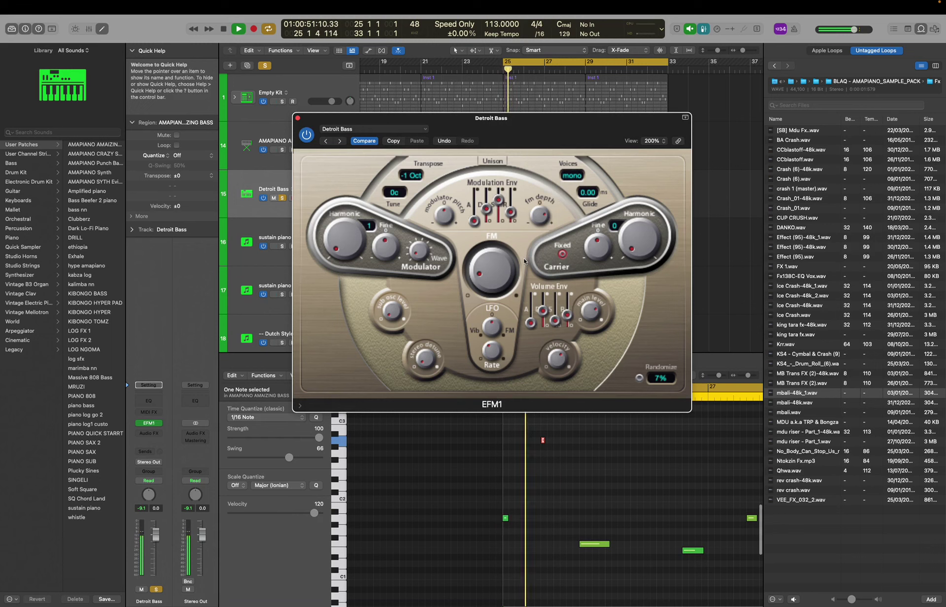
{"action": "left_click", "coordinate": [574, 177]}
{"action": "left_click", "coordinate": [573, 176]}
Load the Dark Attack Bass preset and shorten its modulation envelope release while auditioning.
{"action": "left_click", "coordinate": [386, 129]}
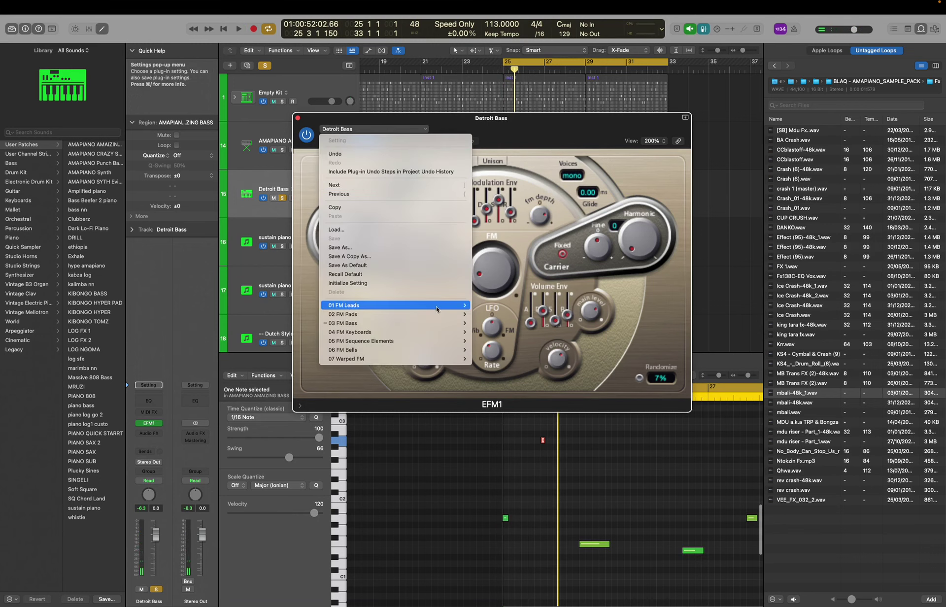
{"action": "mouse_move", "coordinate": [438, 324]}
{"action": "left_click", "coordinate": [500, 323]}
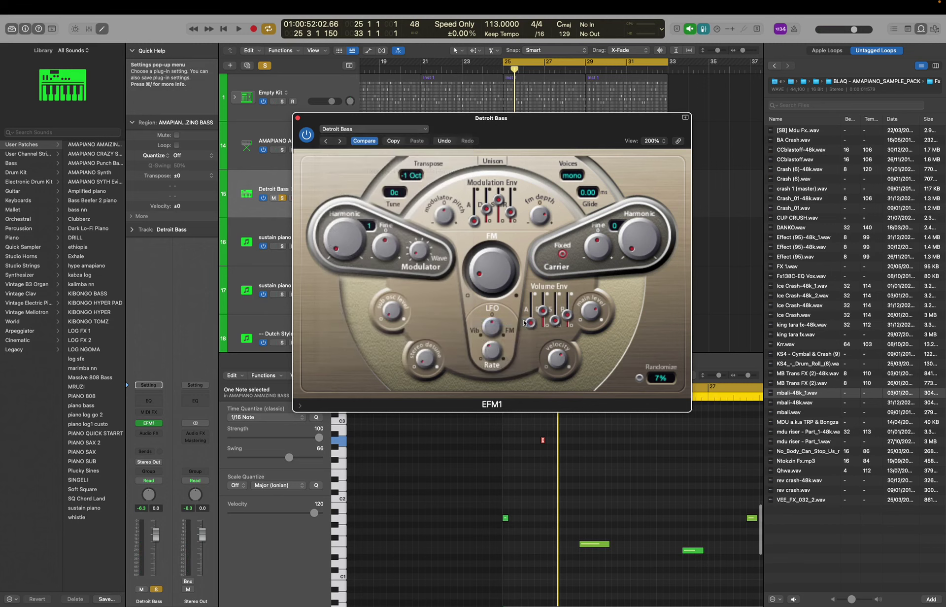
{"action": "key", "text": "space"}
{"action": "key", "text": "space"}
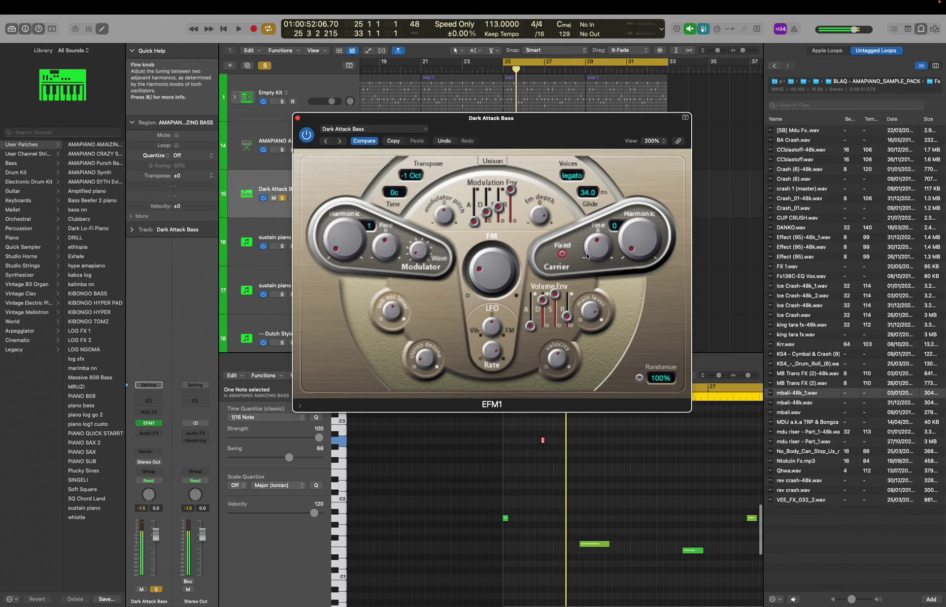
{"action": "key", "text": "space"}
{"action": "key", "text": "space"}
{"action": "mouse_move", "coordinate": [511, 189]}
{"action": "left_mouse_down"}
{"action": "mouse_move", "coordinate": [509, 210]}
{"action": "mouse_move", "coordinate": [499, 203]}
{"action": "left_mouse_up"}
{"action": "key", "text": "space"}
{"action": "key", "text": "space"}
{"action": "key", "text": "space"}
{"action": "key", "text": "space"}
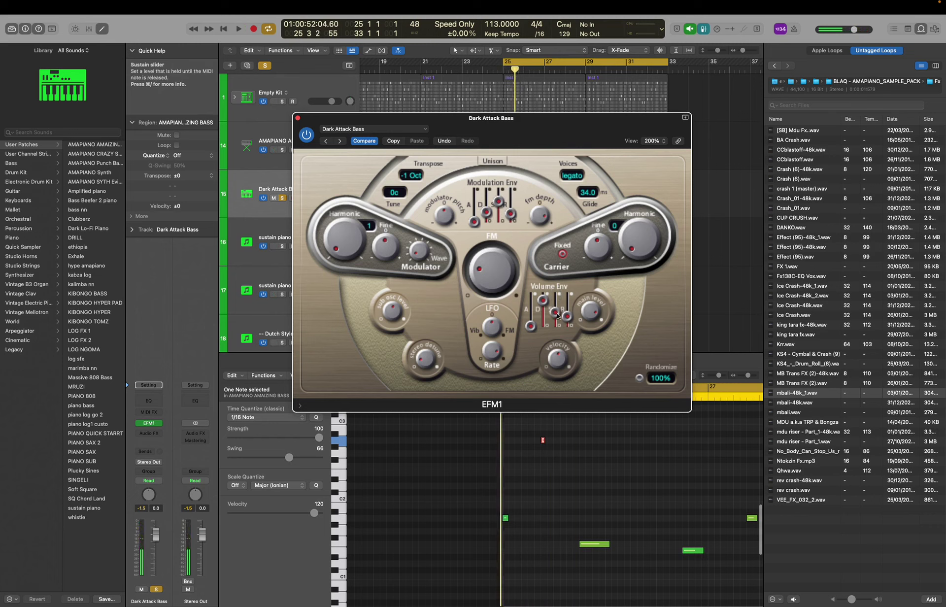
{"action": "left_click", "coordinate": [424, 129]}
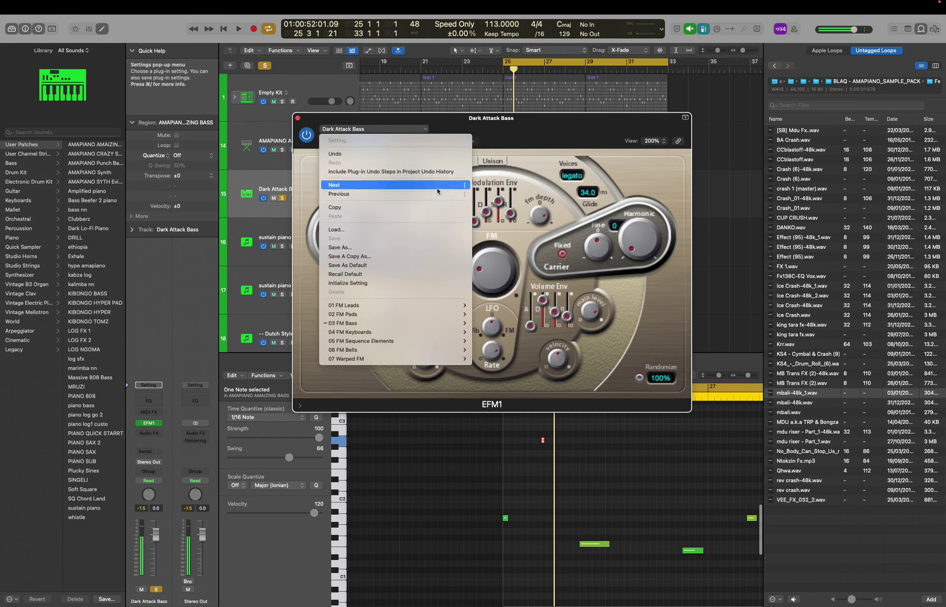
Load the House Bass preset and pull down its Volume Env sustain, auditioning from bar 25.
{"action": "mouse_move", "coordinate": [452, 322]}
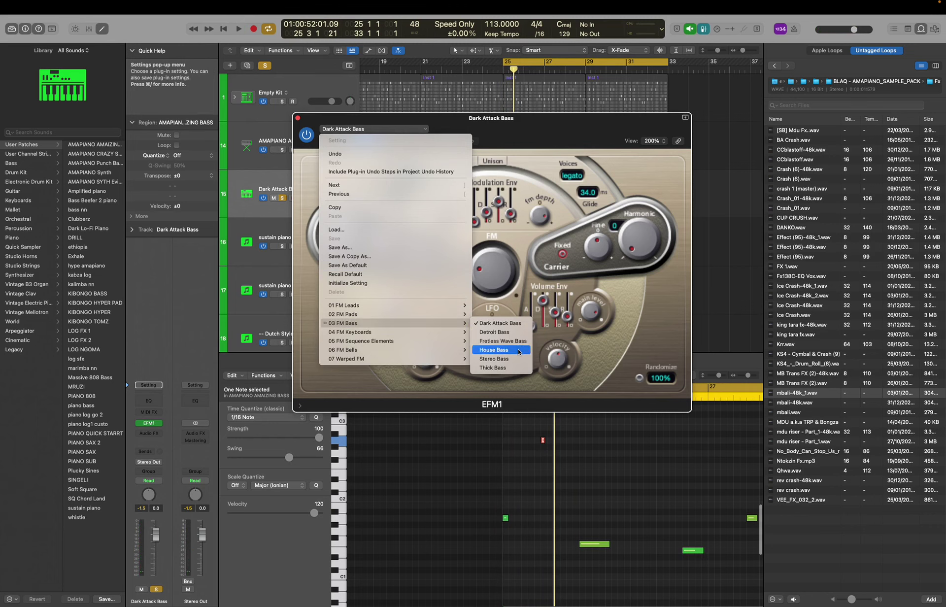
{"action": "left_click", "coordinate": [518, 350]}
{"action": "key", "text": "space"}
{"action": "key", "text": "space"}
{"action": "left_click", "coordinate": [559, 439]}
{"action": "key", "text": "space"}
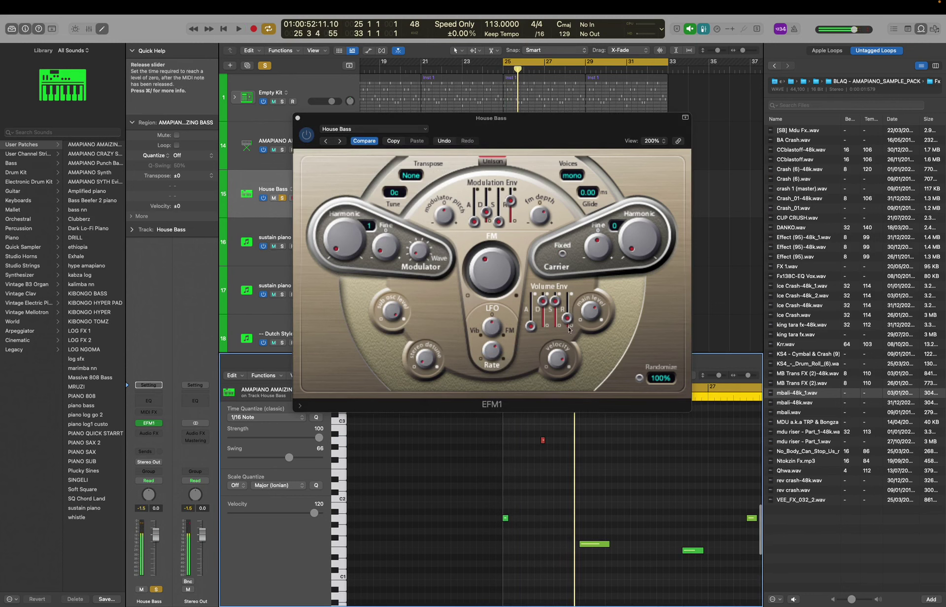
{"action": "left_click_drag", "start_coordinate": [558, 307], "coordinate": [557, 317]}
{"action": "key", "text": "space"}
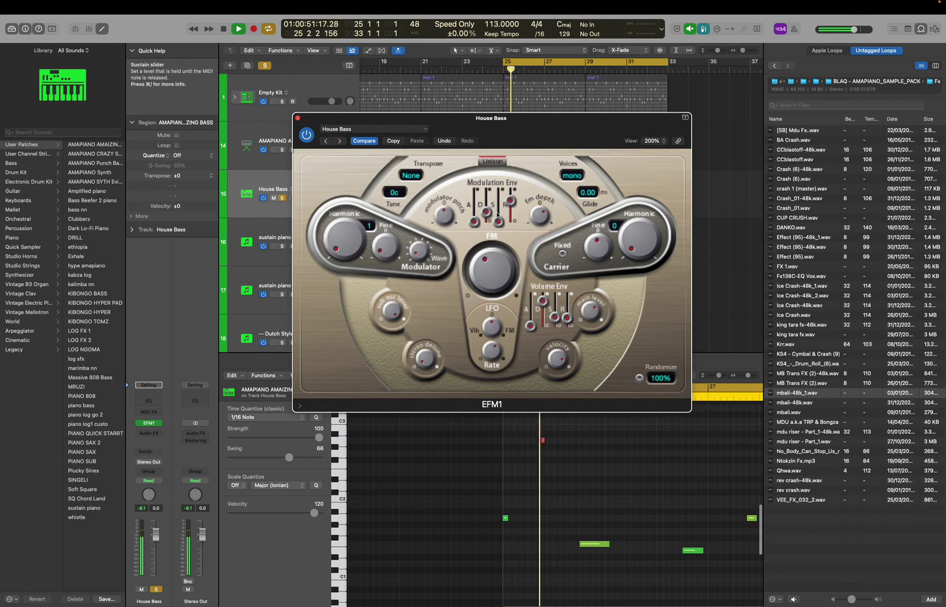
{"action": "key", "text": "space"}
{"action": "key", "text": "space"}
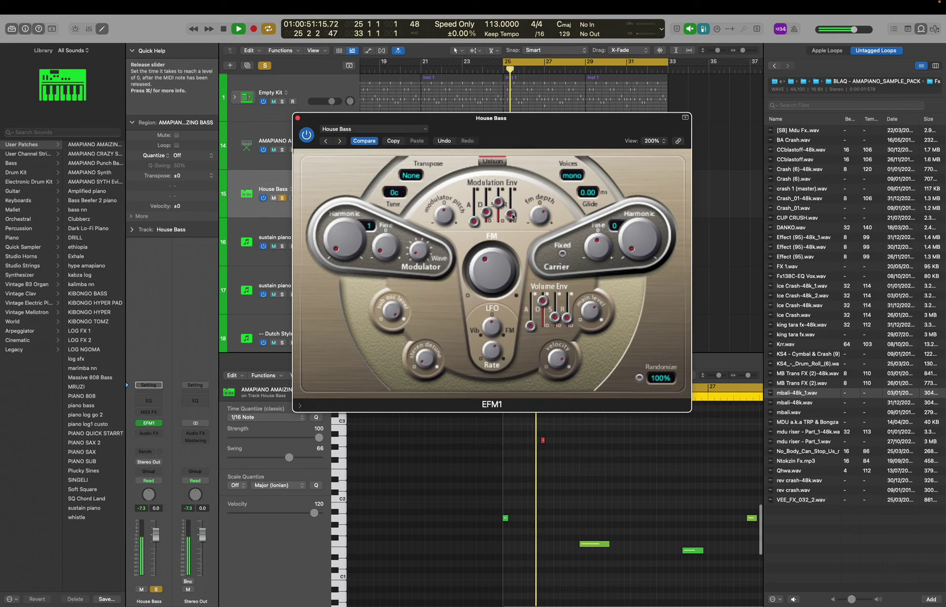
{"action": "key", "text": "space"}
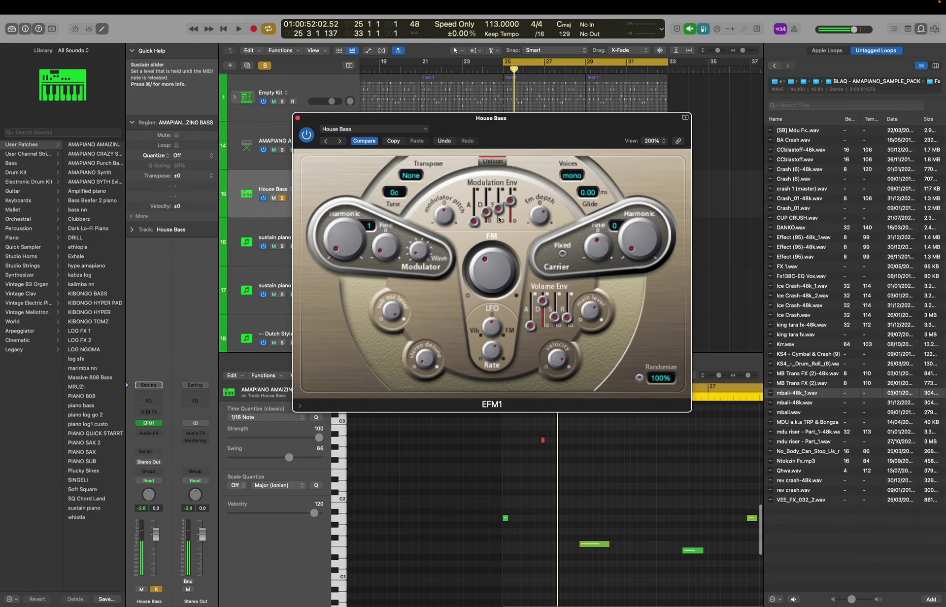
{"action": "key", "text": "space"}
{"action": "key", "text": "space"}
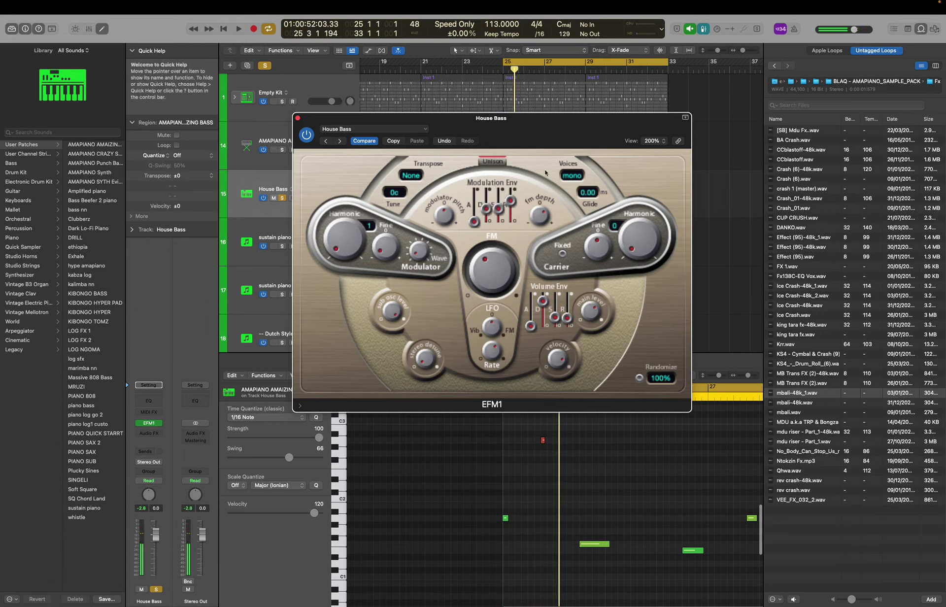
{"action": "left_click", "coordinate": [407, 131]}
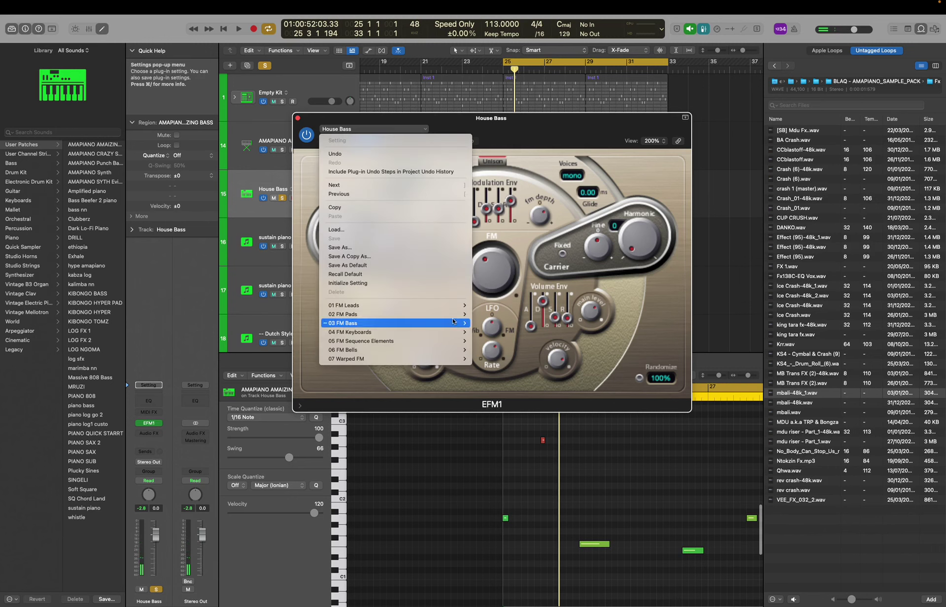
Load the Detroit Bass preset and lower its volume envelope sustain.
{"action": "mouse_move", "coordinate": [455, 324]}
{"action": "left_click", "coordinate": [494, 332]}
{"action": "key", "text": "space"}
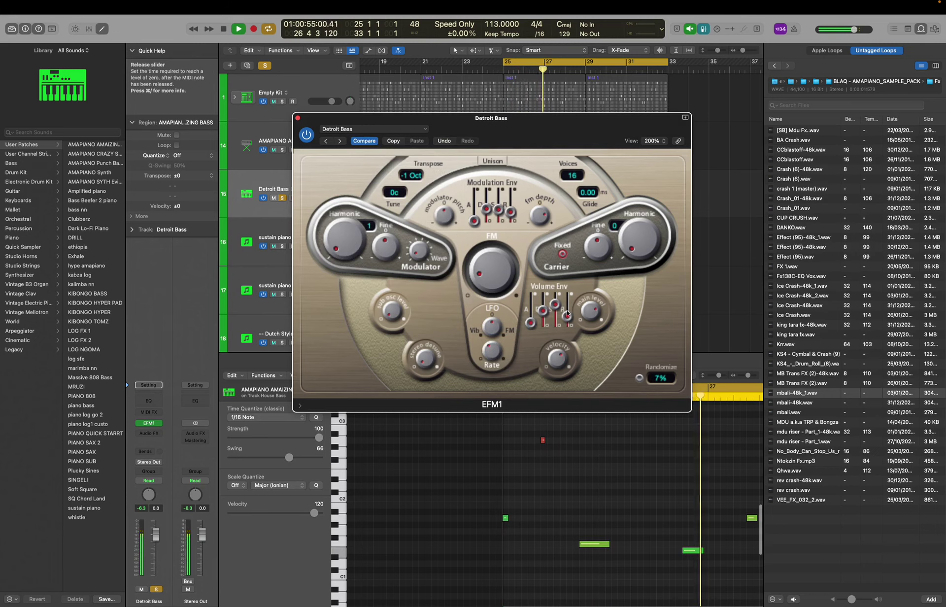
{"action": "left_click_drag", "start_coordinate": [556, 305], "coordinate": [557, 320]}
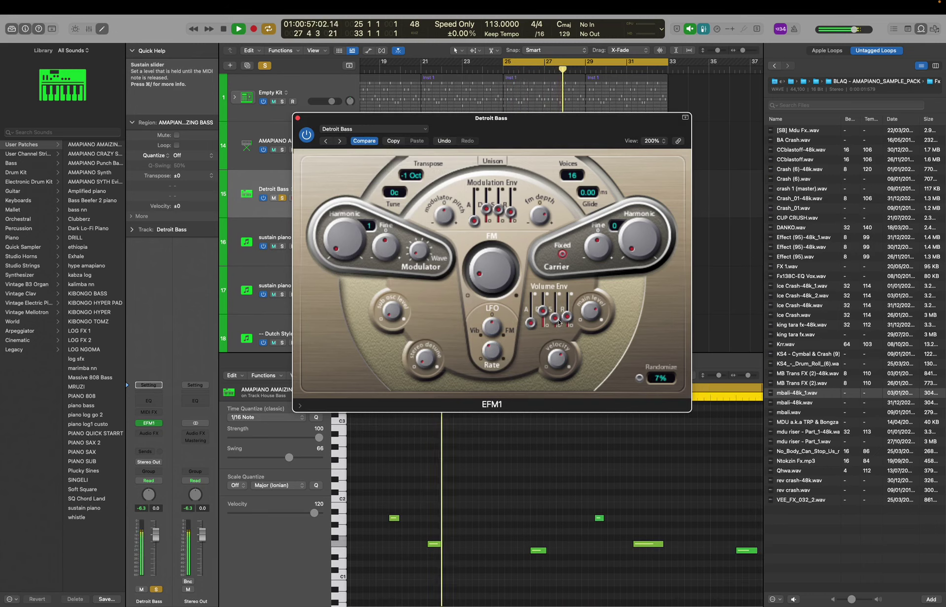
{"action": "key", "text": "space"}
{"action": "key", "text": "space"}
{"action": "scroll", "coordinate": [527, 454], "scroll_direction": "up", "scroll_amount": 3}
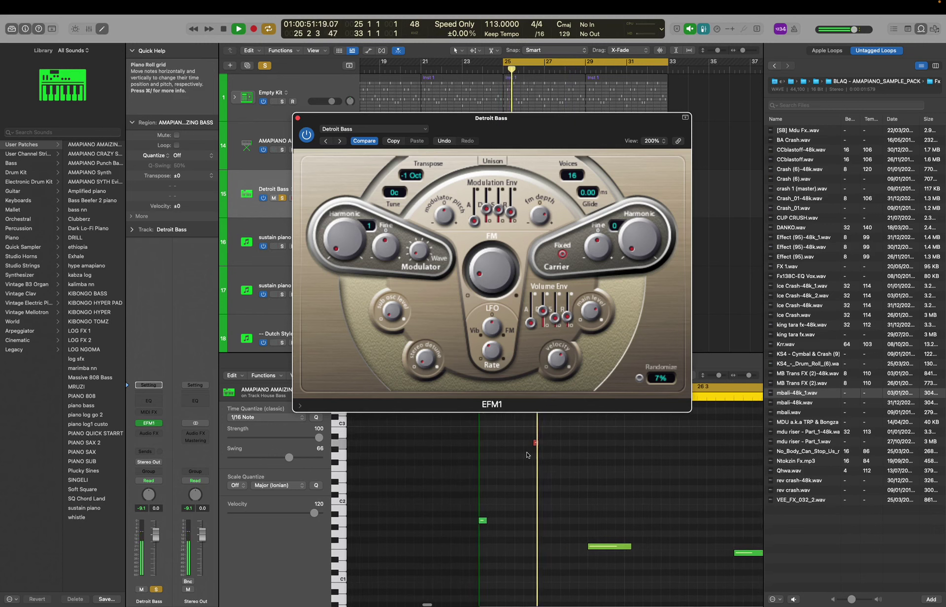
{"action": "key", "text": "space"}
Lengthen the small yellow note, drop it one octave, and add a new lower bass note.
{"action": "left_click", "coordinate": [527, 471]}
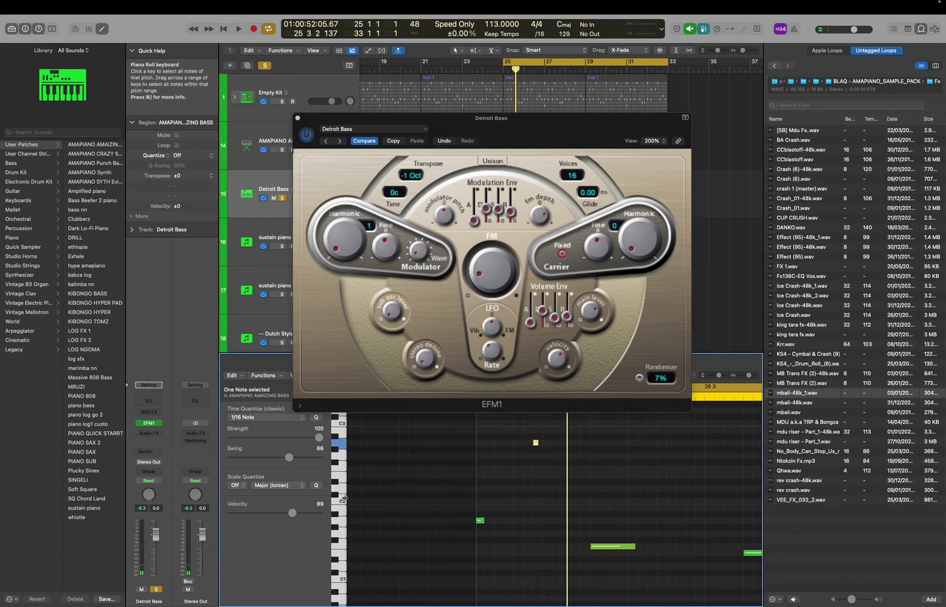
{"action": "key", "text": "space"}
{"action": "left_click_drag", "start_coordinate": [538, 445], "coordinate": [541, 442]}
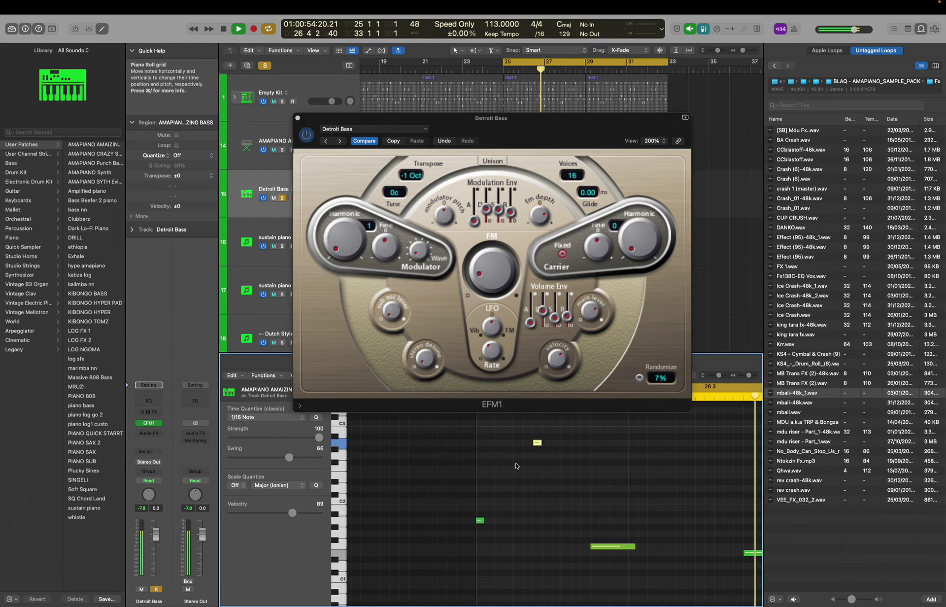
{"action": "key", "text": "alt+shift+Down"}
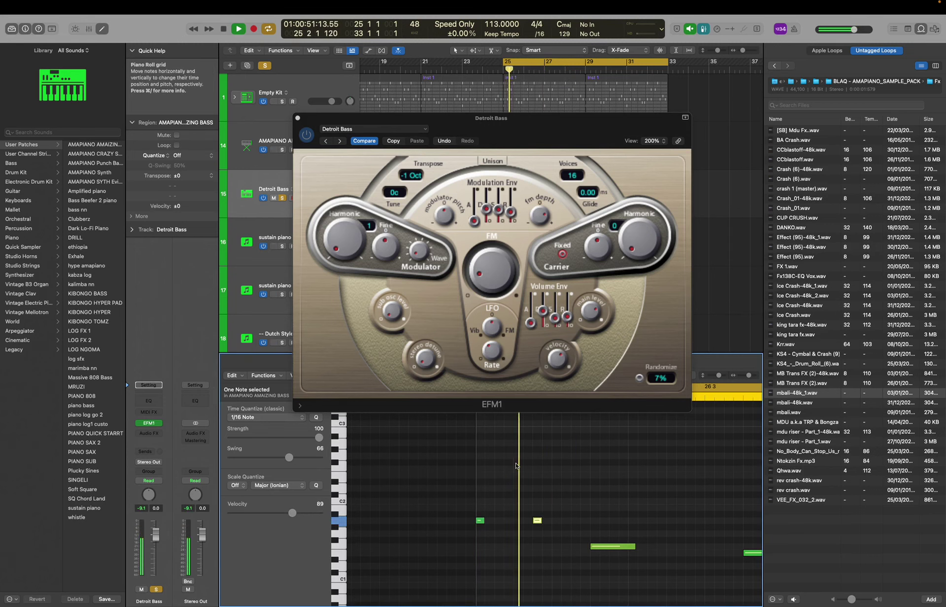
{"action": "left_click", "coordinate": [508, 521]}
{"action": "left_click", "coordinate": [537, 510]}
{"action": "key", "text": "space"}
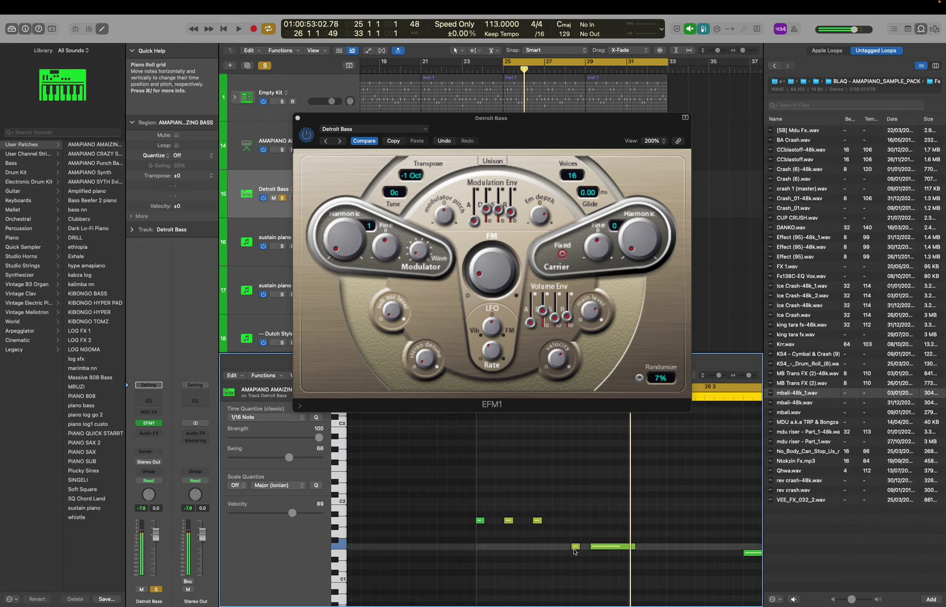
{"action": "key", "text": "space"}
{"action": "scroll", "coordinate": [574, 551], "scroll_direction": "down", "scroll_amount": 3}
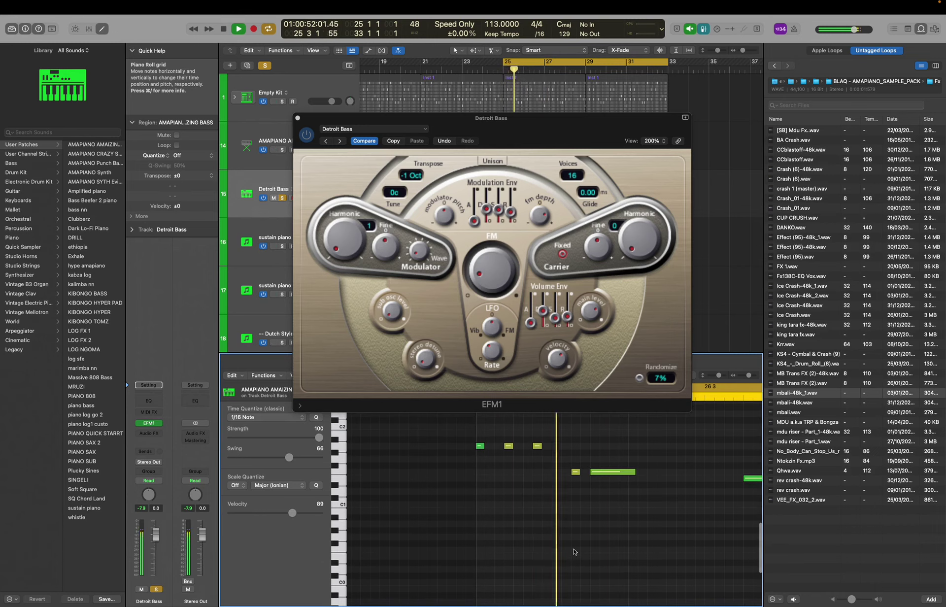
Add a short note one step higher and adjust note velocities in the Note Velocity lane.
{"action": "key", "text": "a"}
{"action": "key", "text": "space"}
{"action": "left_click", "coordinate": [566, 458]}
{"action": "left_click_drag", "start_coordinate": [568, 461], "coordinate": [568, 447]}
{"action": "key", "text": "space"}
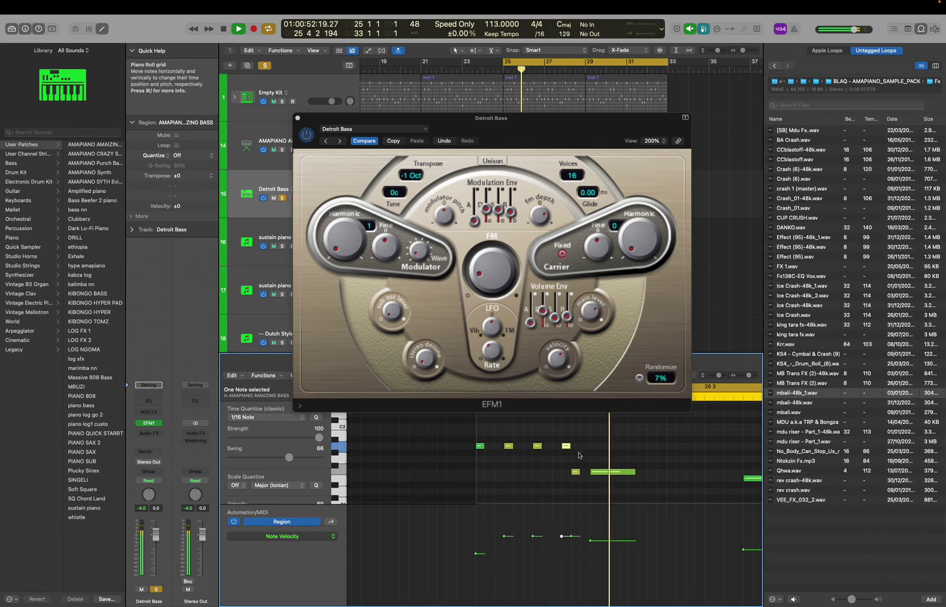
{"action": "key", "text": "space"}
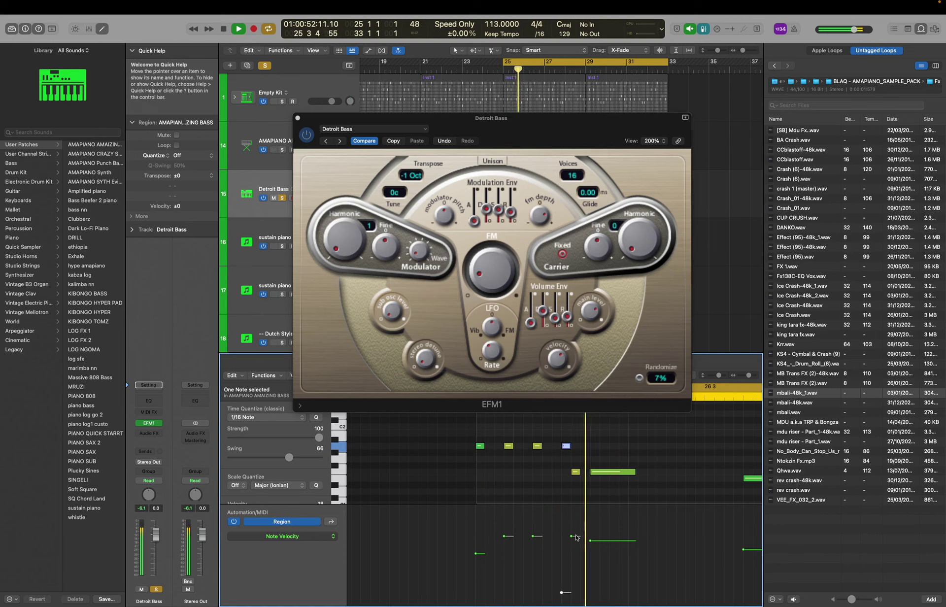
{"action": "left_click_drag", "start_coordinate": [574, 537], "coordinate": [575, 573]}
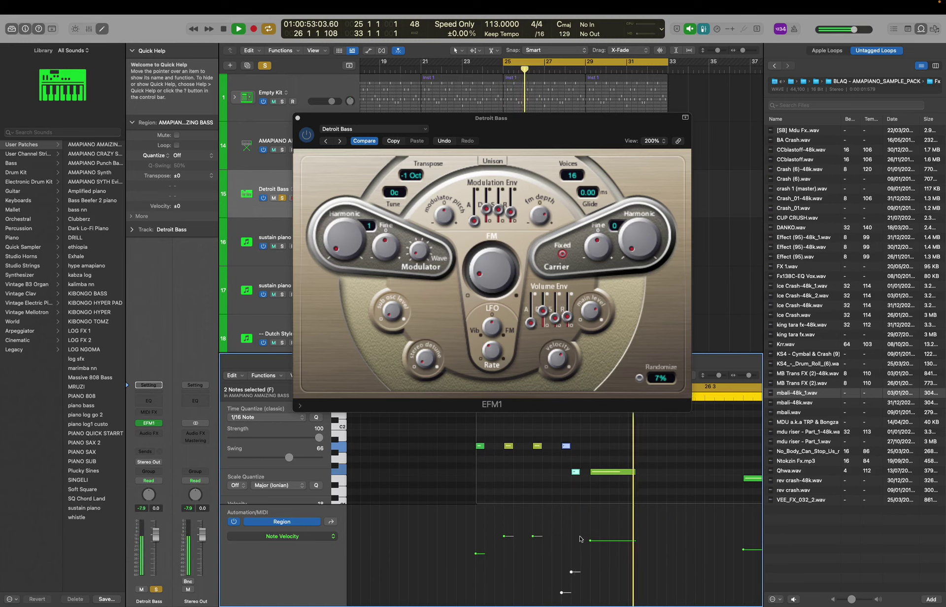
{"action": "left_click", "coordinate": [572, 510]}
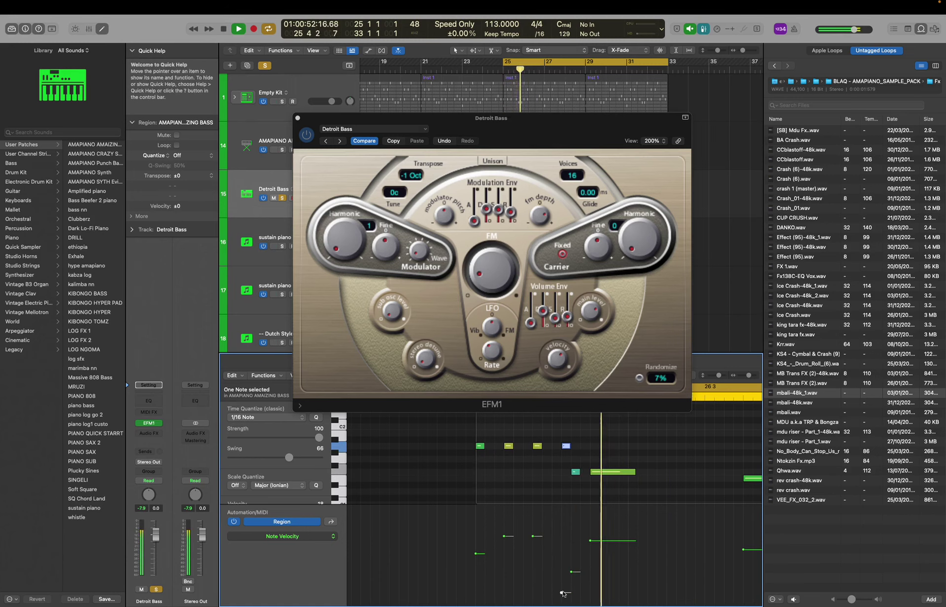
{"action": "left_click_drag", "start_coordinate": [563, 593], "coordinate": [564, 583]}
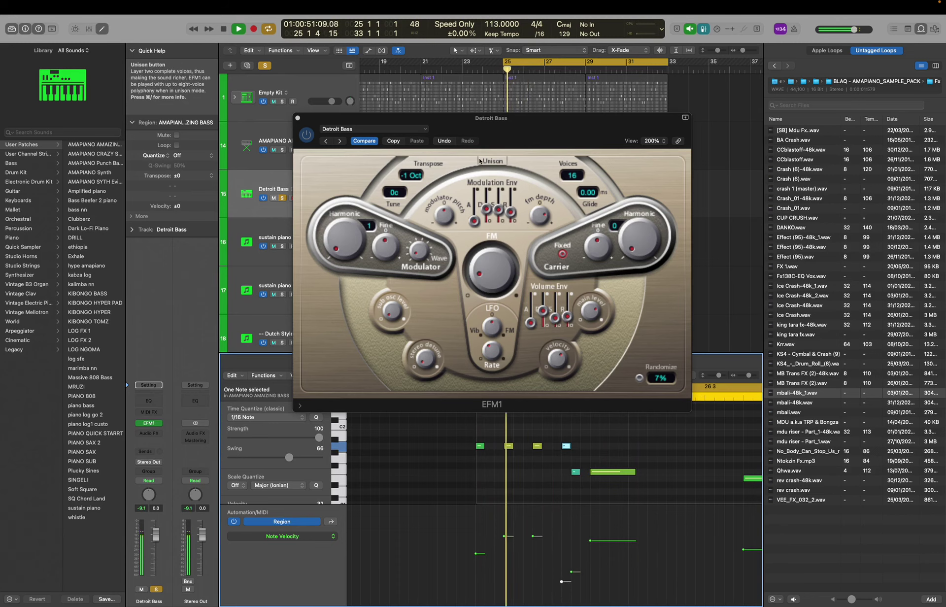
{"action": "left_click", "coordinate": [297, 118]}
Solo the two sustain piano, Dutch Style 2, Ice Crash-48k_2, MB Trans FX (2)-48k and mbali-48k_1 tracks.
{"action": "left_click", "coordinate": [282, 246]}
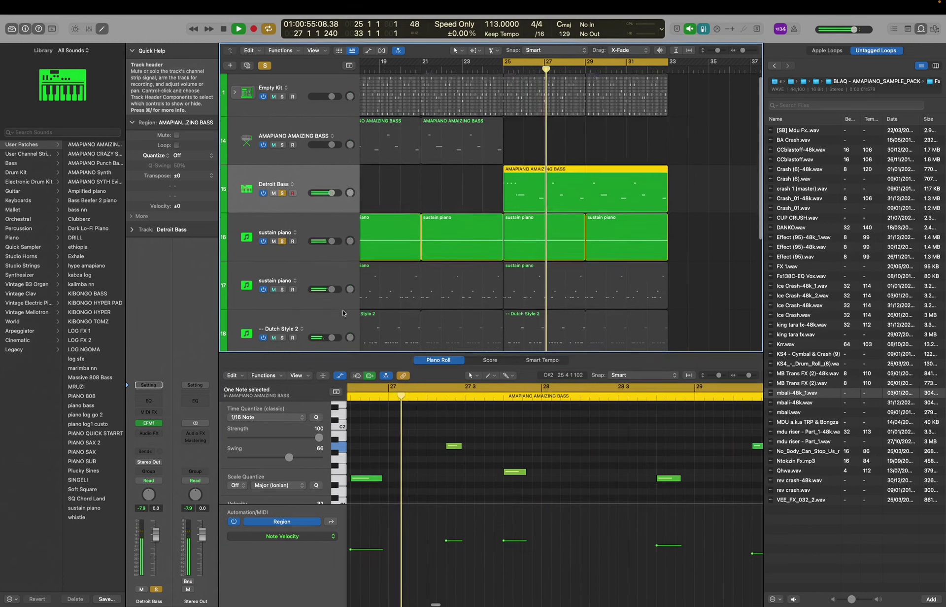
{"action": "scroll", "coordinate": [282, 249], "scroll_direction": "down", "scroll_amount": 2}
{"action": "left_click", "coordinate": [282, 245]}
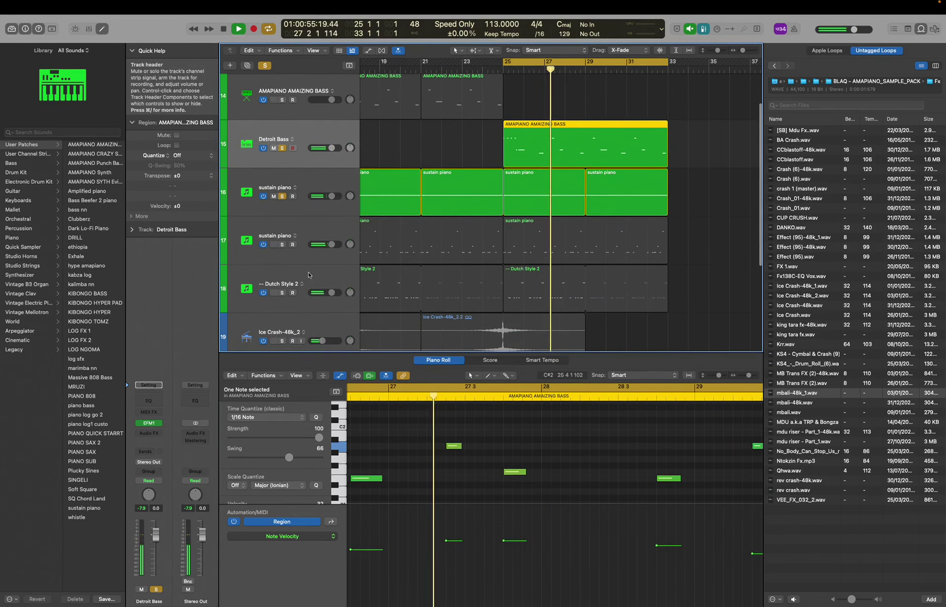
{"action": "left_click", "coordinate": [282, 293]}
{"action": "scroll", "coordinate": [389, 274], "scroll_direction": "down", "scroll_amount": 3}
{"action": "left_click", "coordinate": [282, 249]}
{"action": "scroll", "coordinate": [286, 249], "scroll_direction": "down", "scroll_amount": 2}
{"action": "left_click", "coordinate": [284, 245]}
{"action": "left_click", "coordinate": [282, 291]}
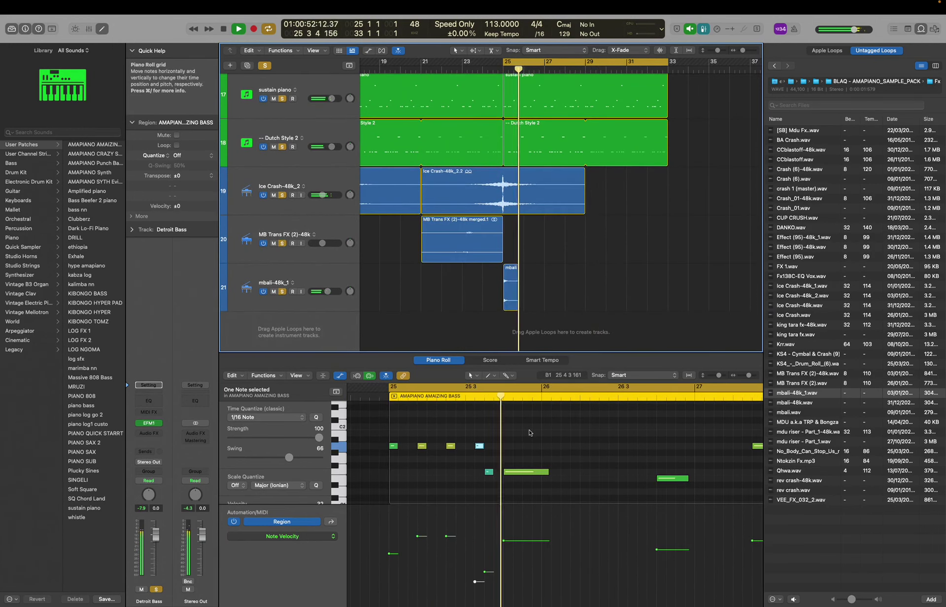
{"action": "scroll", "coordinate": [601, 455], "scroll_direction": "down", "scroll_amount": 5}
{"action": "scroll", "coordinate": [601, 455], "scroll_direction": "down", "scroll_amount": 2}
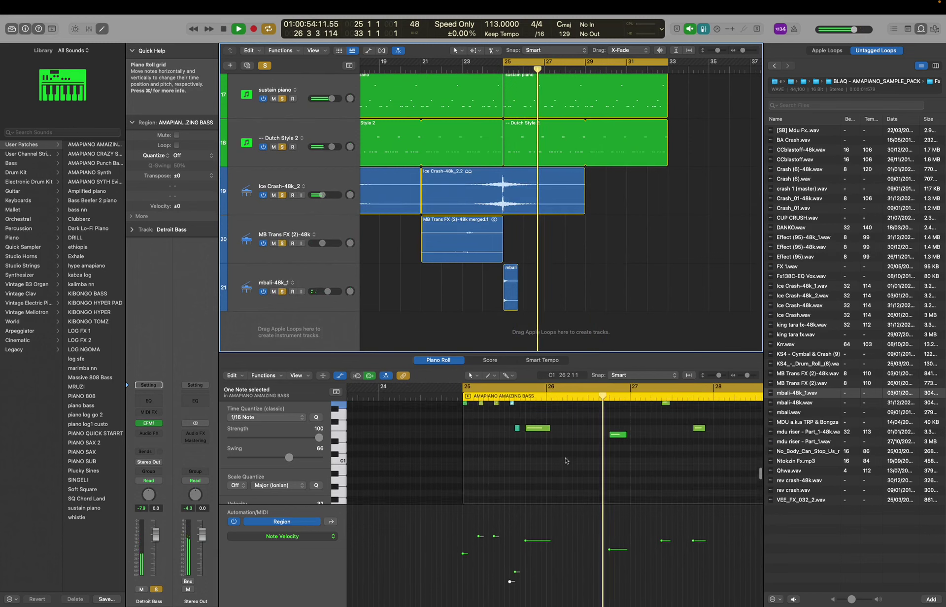
Delete the short teal bass note just after bar 26 in the Piano Roll.
{"action": "key", "text": "super+z"}
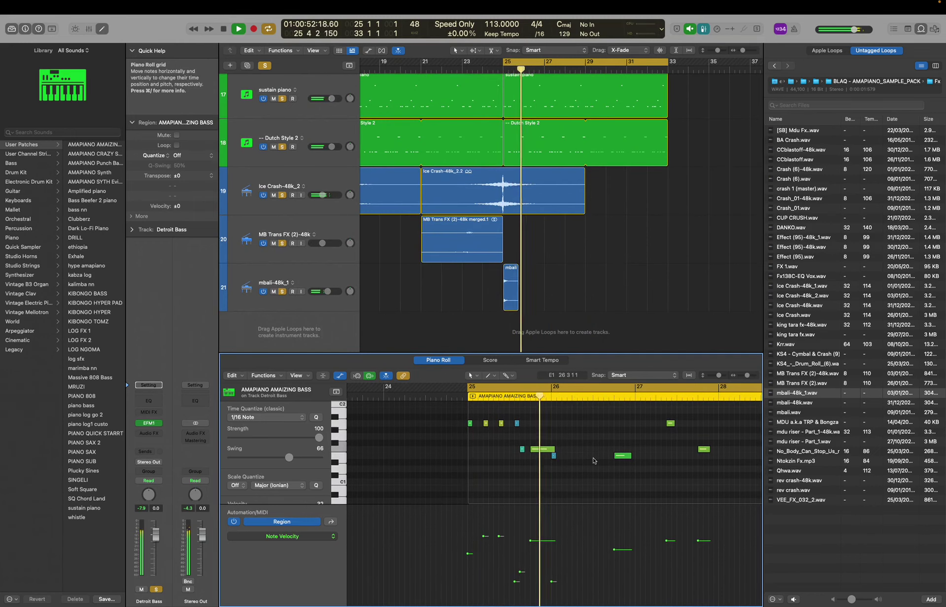
{"action": "scroll", "coordinate": [586, 461], "scroll_direction": "up", "scroll_amount": 3}
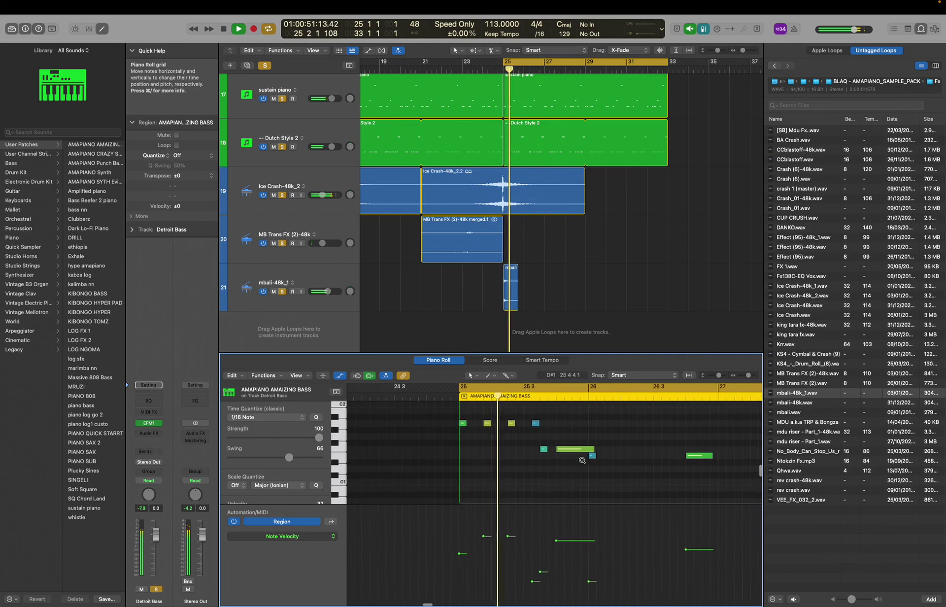
{"action": "scroll", "coordinate": [583, 462], "scroll_direction": "up", "scroll_amount": 1}
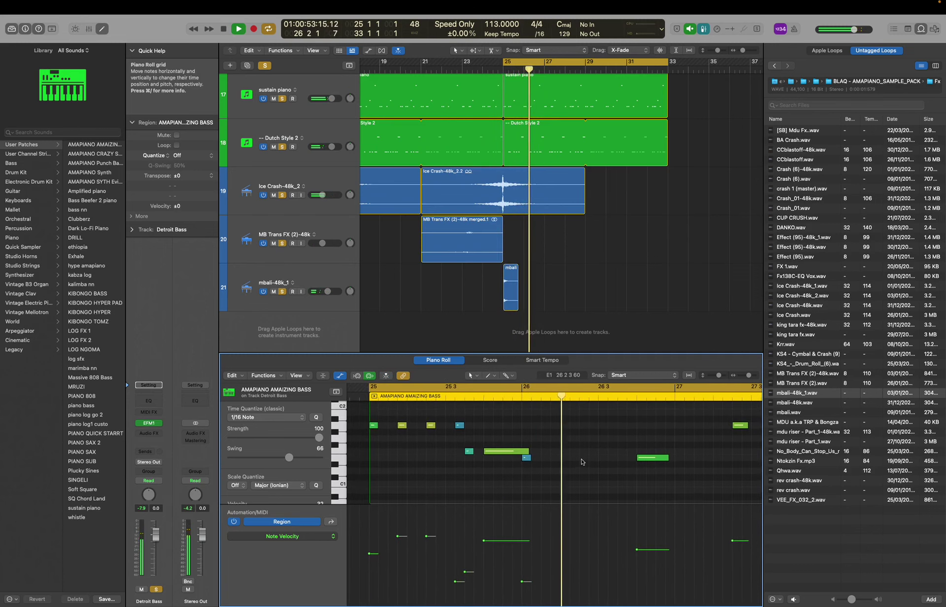
{"action": "left_click", "coordinate": [526, 458]}
{"action": "key", "text": "Delete"}
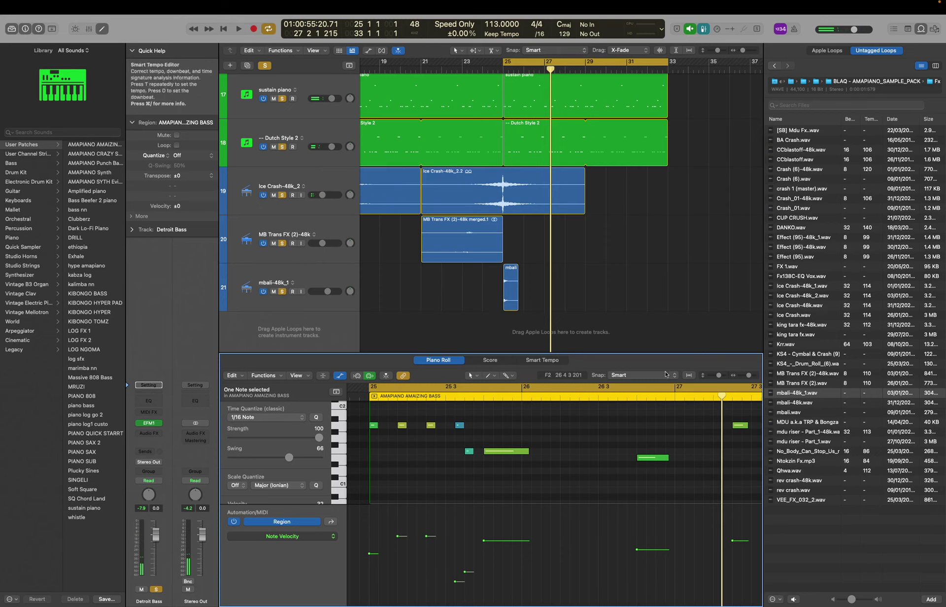
Set the Piano Roll's Time Quantize to 1/64 Note.
{"action": "left_click", "coordinate": [236, 417]}
{"action": "left_click", "coordinate": [236, 419]}
{"action": "left_click", "coordinate": [237, 418]}
{"action": "left_click", "coordinate": [248, 436]}
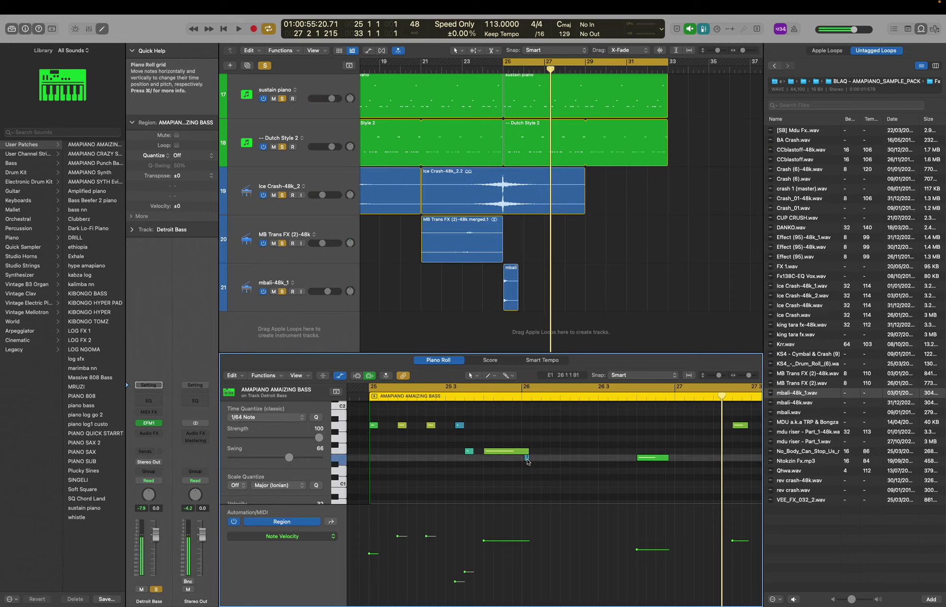
Pencil a run of tiny 1/64 notes on the E1 row just after bar 26.
{"action": "left_click_drag", "start_coordinate": [525, 459], "coordinate": [530, 459]}
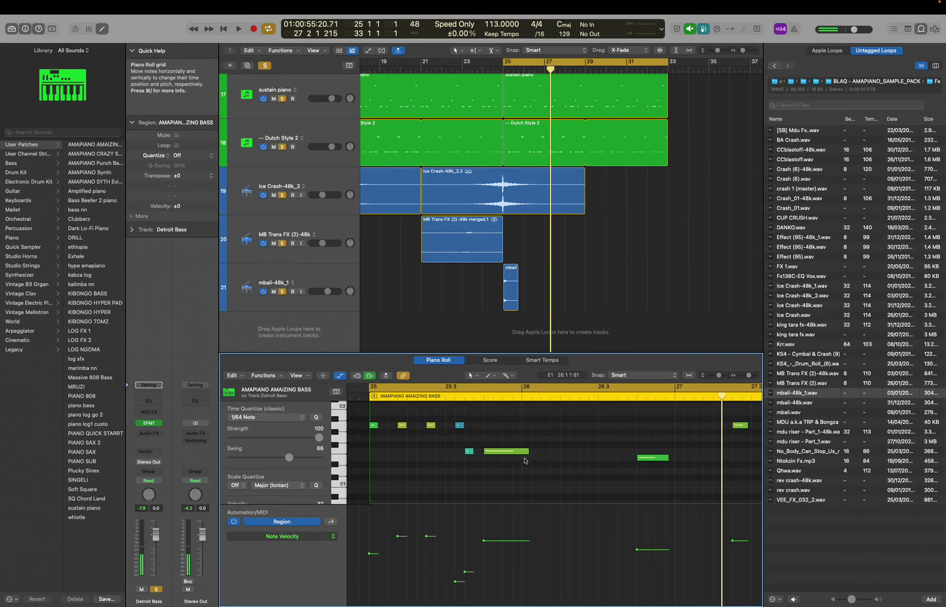
{"action": "left_click", "coordinate": [523, 459]}
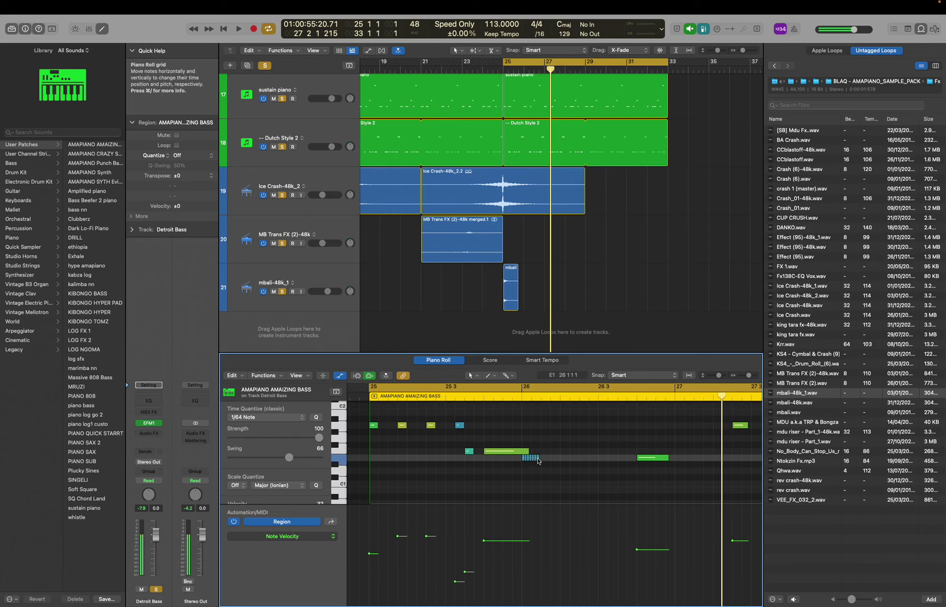
{"action": "left_click", "coordinate": [540, 458], "text": "super"}
{"action": "key", "text": "space"}
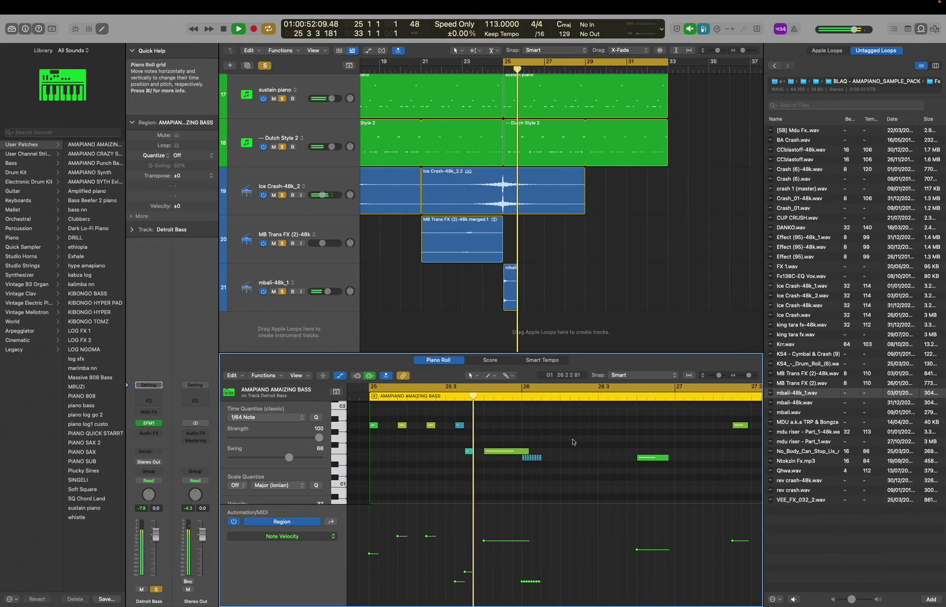
{"action": "key", "text": "space"}
{"action": "key", "text": "space"}
{"action": "scroll", "coordinate": [559, 550], "scroll_direction": "down", "scroll_amount": 2}
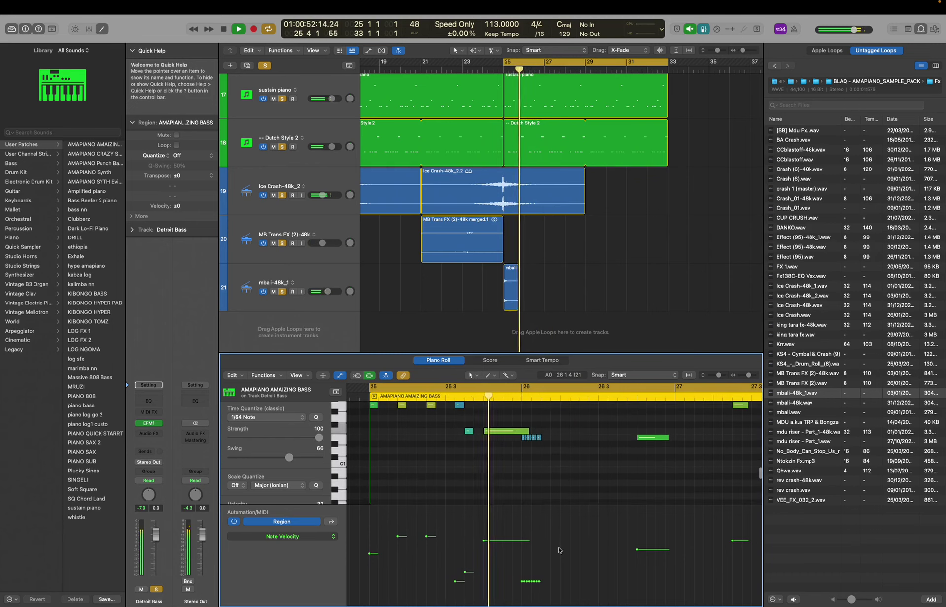
{"action": "key", "text": "space"}
{"action": "scroll", "coordinate": [560, 550], "scroll_direction": "down", "scroll_amount": 4}
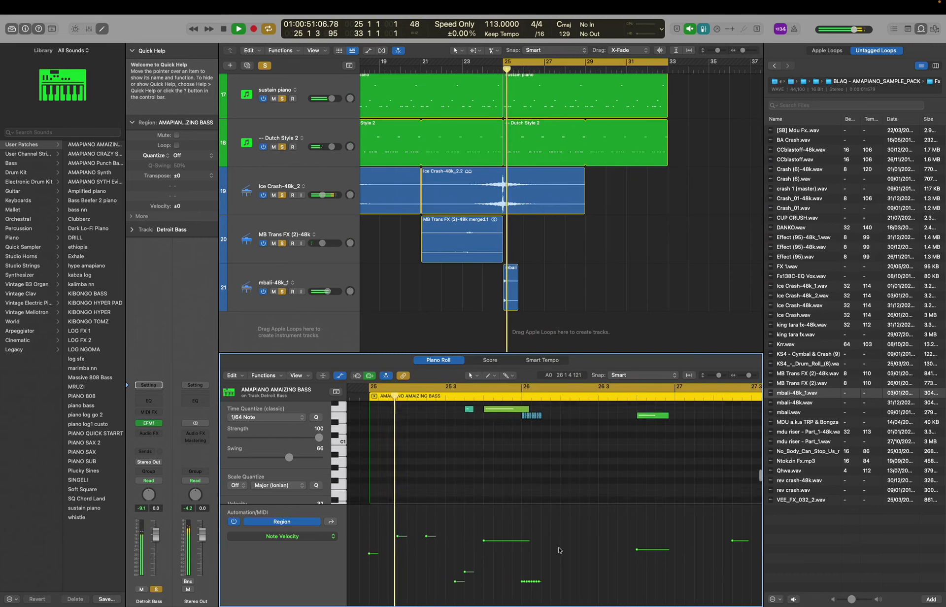
Draw a rising velocity line across the run and add one more short bass note.
{"action": "left_click_drag", "start_coordinate": [523, 596], "coordinate": [560, 536]}
{"action": "key", "text": "space"}
{"action": "key", "text": "space"}
{"action": "scroll", "coordinate": [564, 535], "scroll_direction": "up", "scroll_amount": 4}
{"action": "scroll", "coordinate": [565, 535], "scroll_direction": "down", "scroll_amount": 1}
{"action": "scroll", "coordinate": [565, 535], "scroll_direction": "down", "scroll_amount": 2}
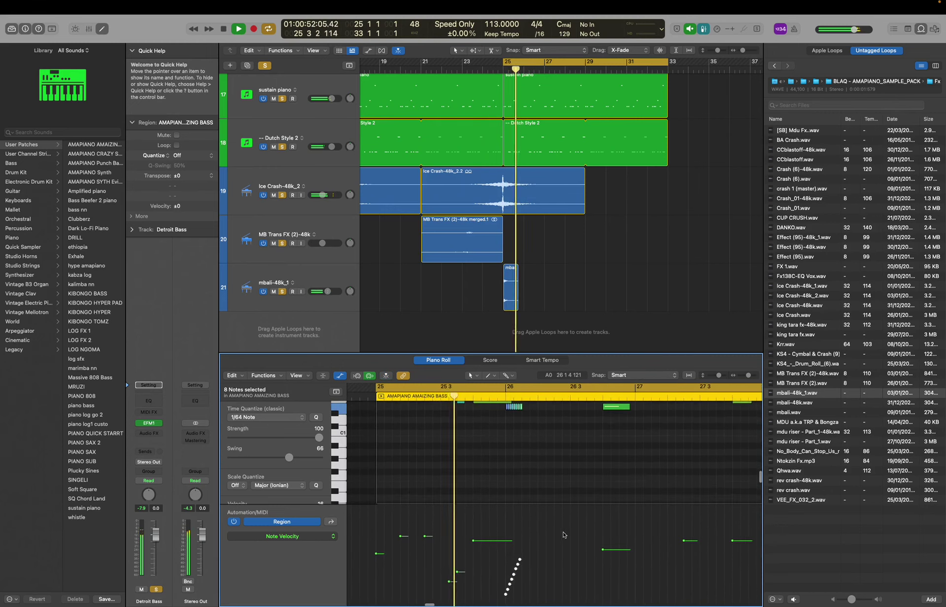
{"action": "key", "text": "super+Right"}
{"action": "scroll", "coordinate": [564, 533], "scroll_direction": "down", "scroll_amount": 3}
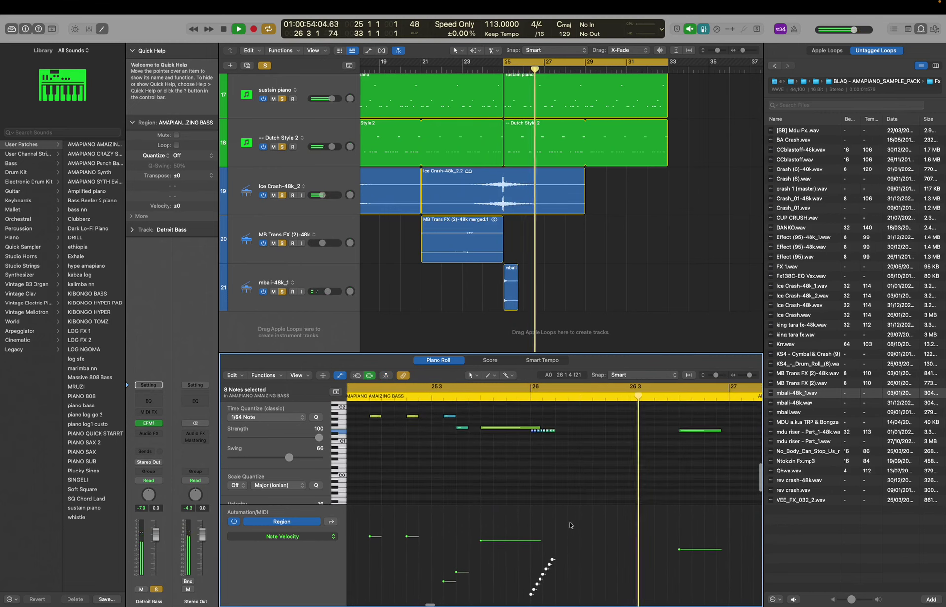
{"action": "key", "text": "space"}
{"action": "key", "text": "space"}
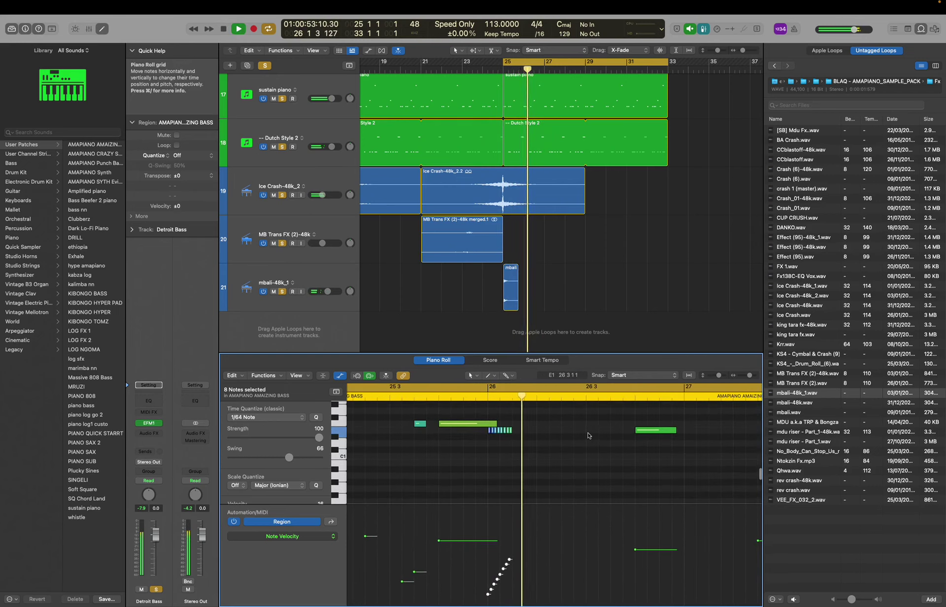
{"action": "left_click", "coordinate": [588, 430]}
{"action": "key", "text": "space"}
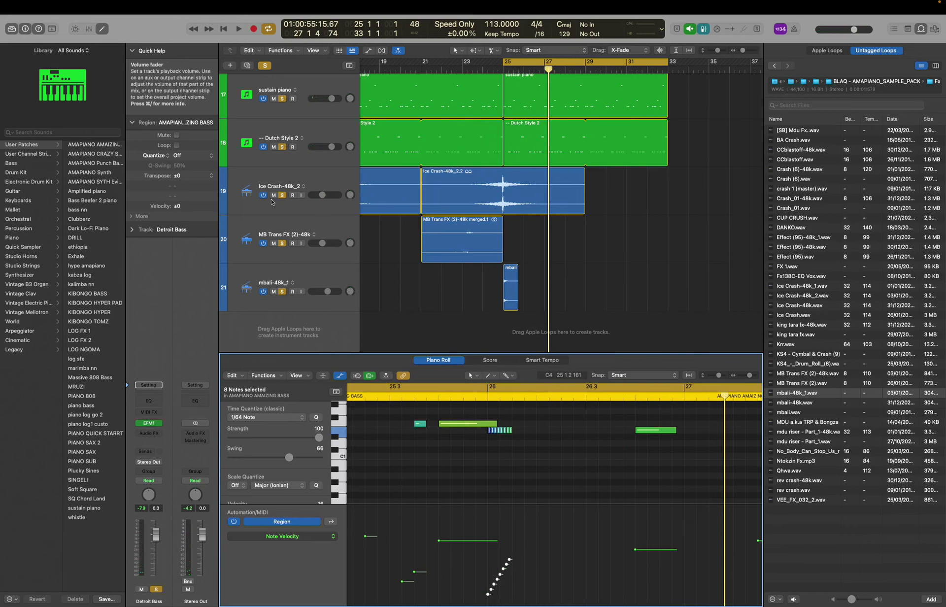
Set Time Quantize to 1/8 Triplet and pencil three low notes after beat 26 3, including F#1.
{"action": "left_click", "coordinate": [279, 421]}
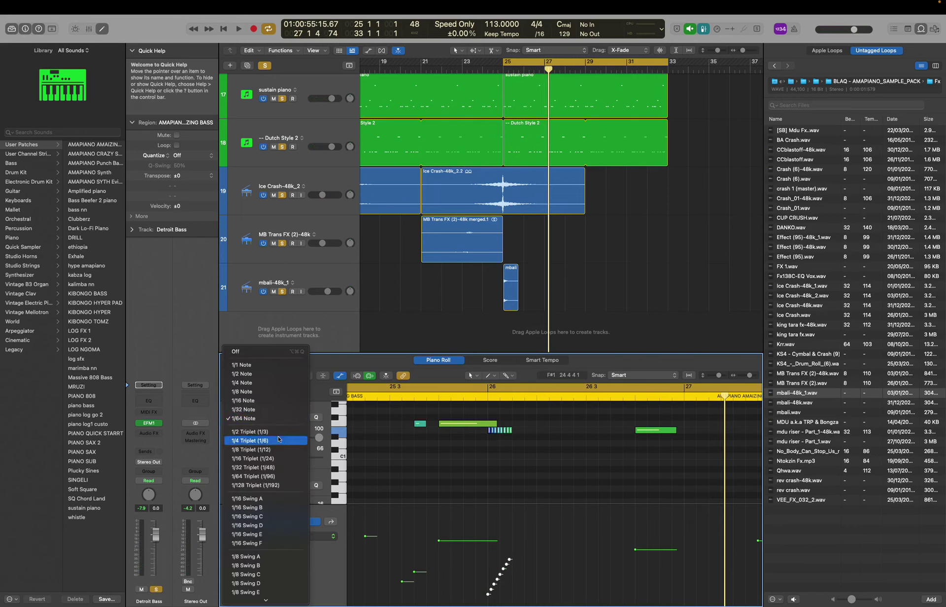
{"action": "left_click", "coordinate": [251, 449]}
{"action": "left_click", "coordinate": [588, 431]}
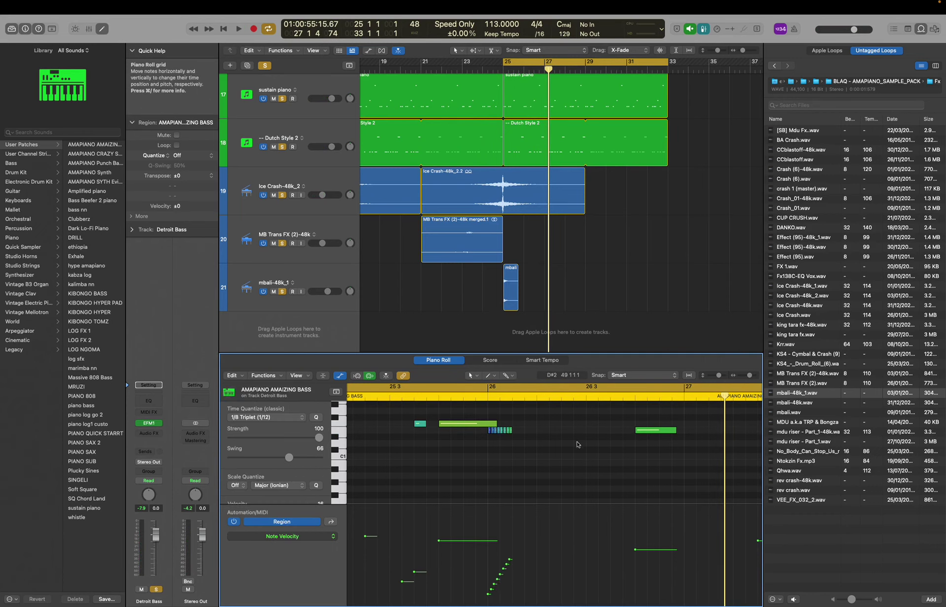
{"action": "left_click", "coordinate": [607, 432]}
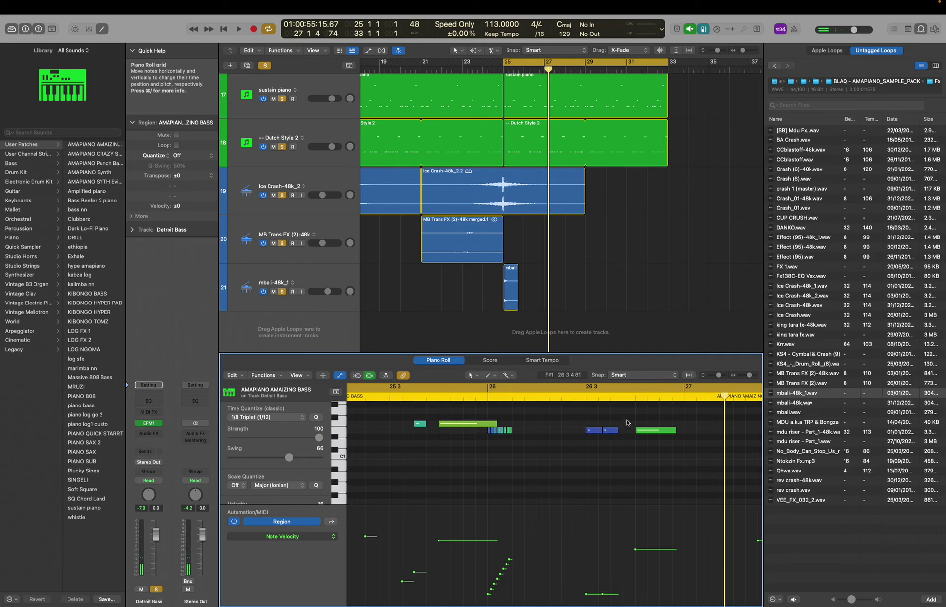
{"action": "left_click", "coordinate": [633, 450]}
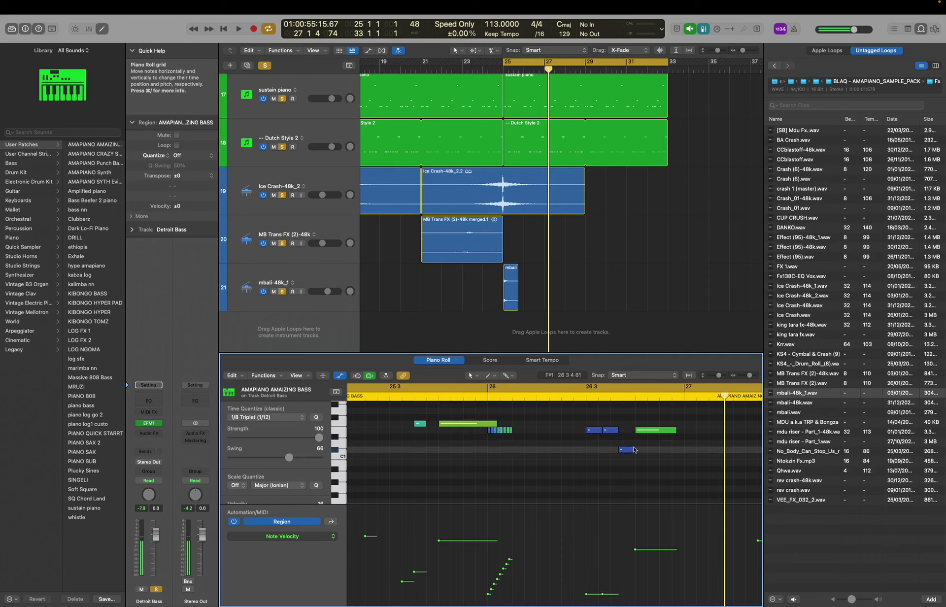
{"action": "key", "text": "space"}
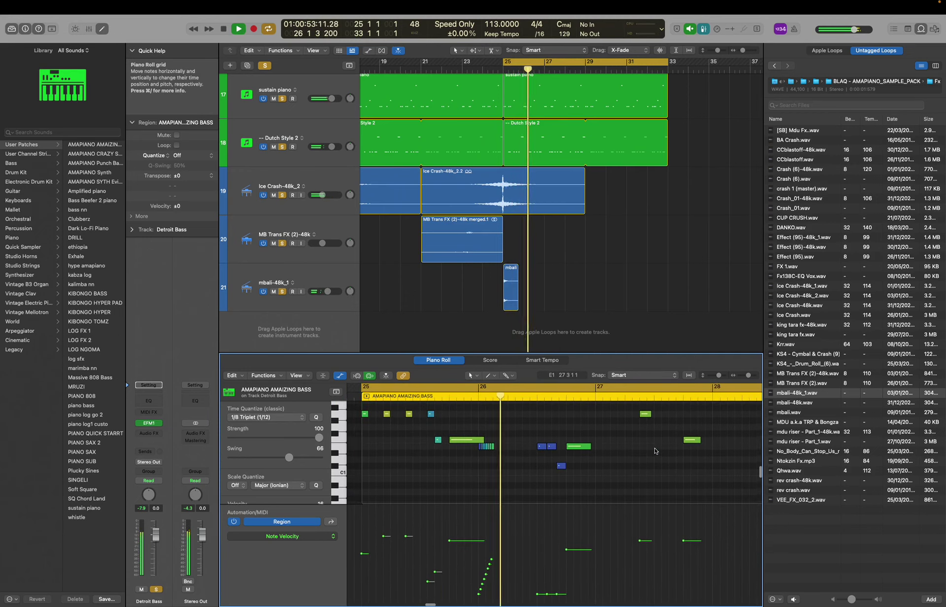
{"action": "key", "text": "space"}
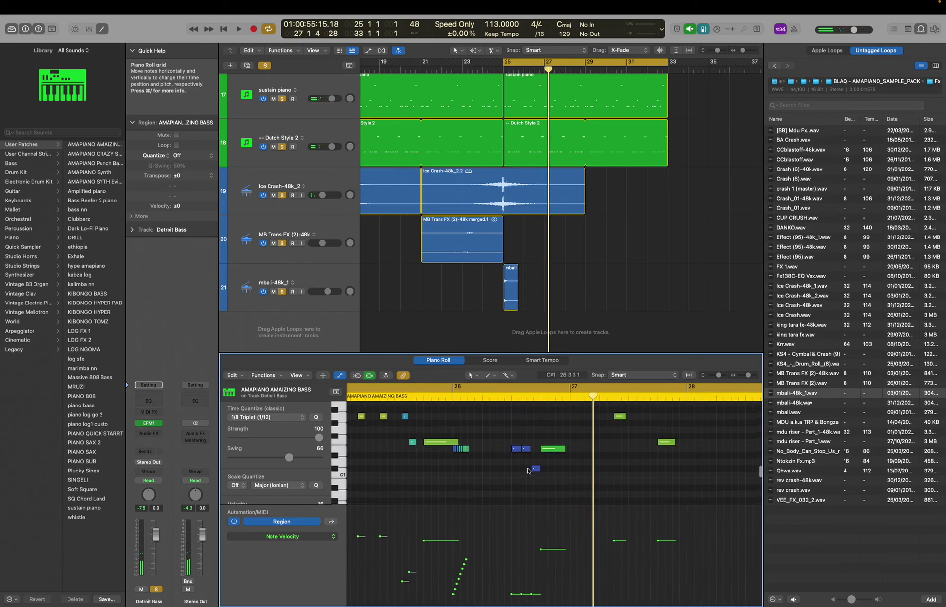
{"action": "left_click", "coordinate": [537, 470]}
{"action": "key", "text": "space"}
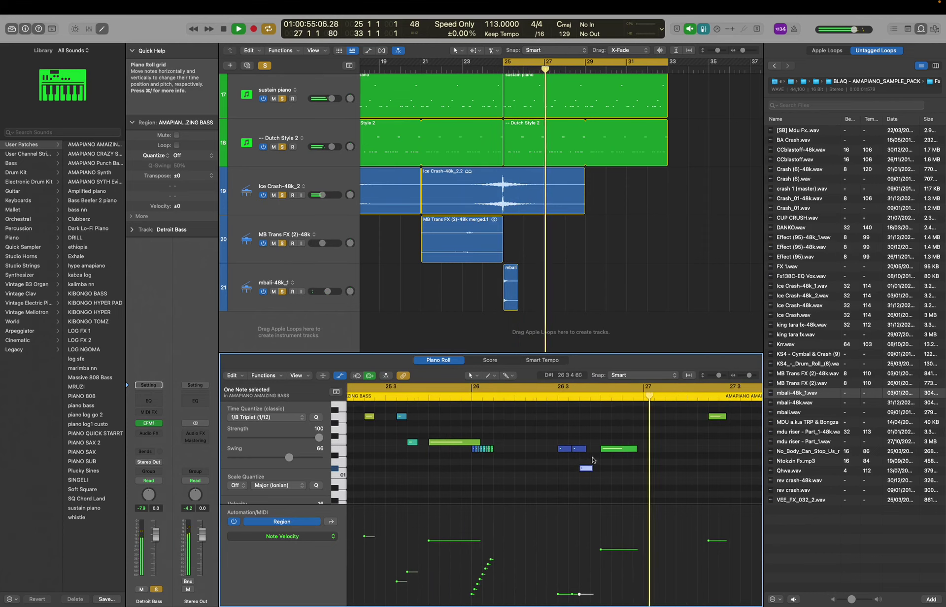
{"action": "scroll", "coordinate": [588, 486], "scroll_direction": "right", "scroll_amount": 2}
{"action": "key", "text": "space"}
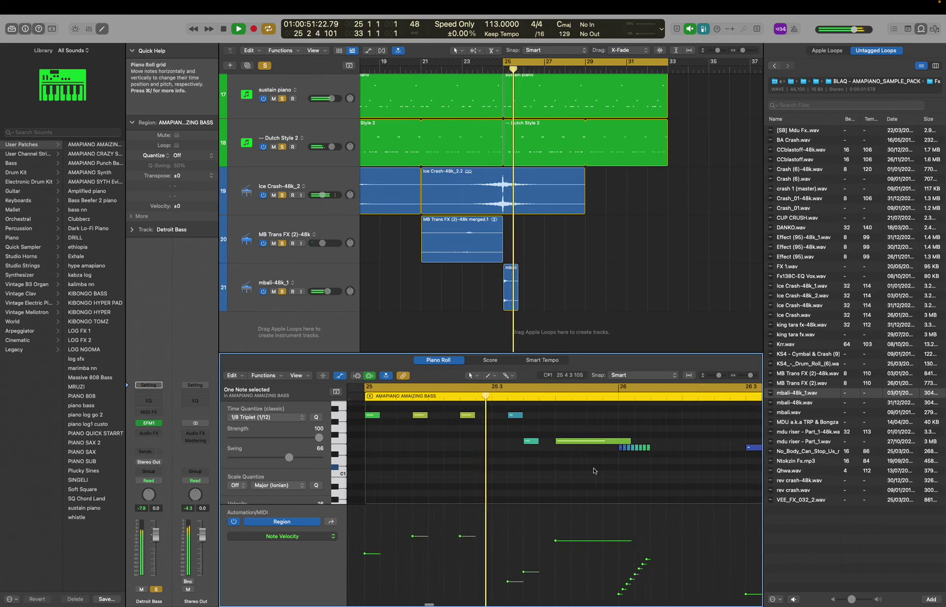
Add a C#1 note at 26 1 2 1 and another note at 26 1 4 1 in the bassline.
{"action": "scroll", "coordinate": [598, 451], "scroll_direction": "up", "scroll_amount": 1}
{"action": "left_click_drag", "start_coordinate": [602, 442], "coordinate": [587, 459]}
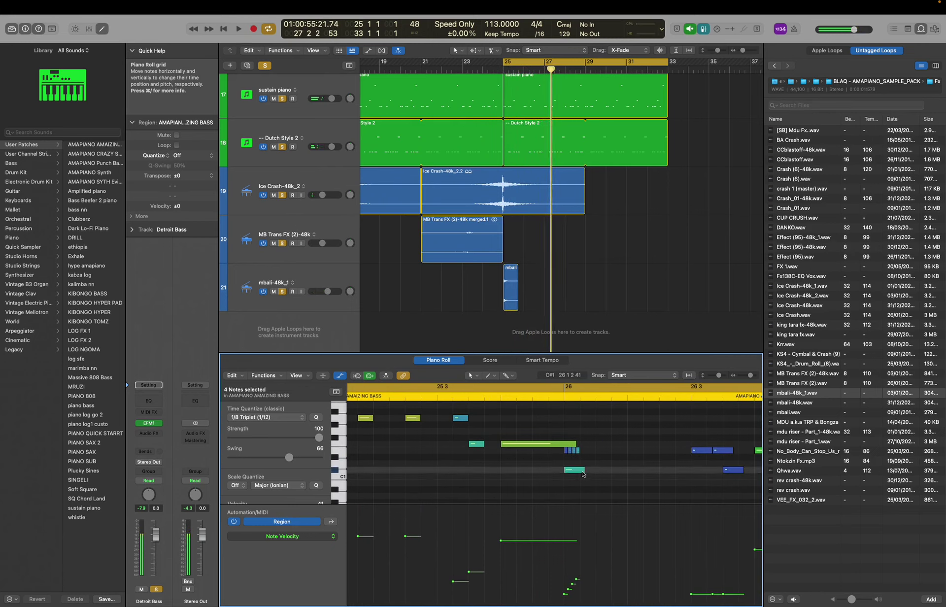
{"action": "left_click", "coordinate": [583, 471], "text": "super"}
{"action": "left_click", "coordinate": [610, 444], "text": "super"}
{"action": "left_click", "coordinate": [635, 446]}
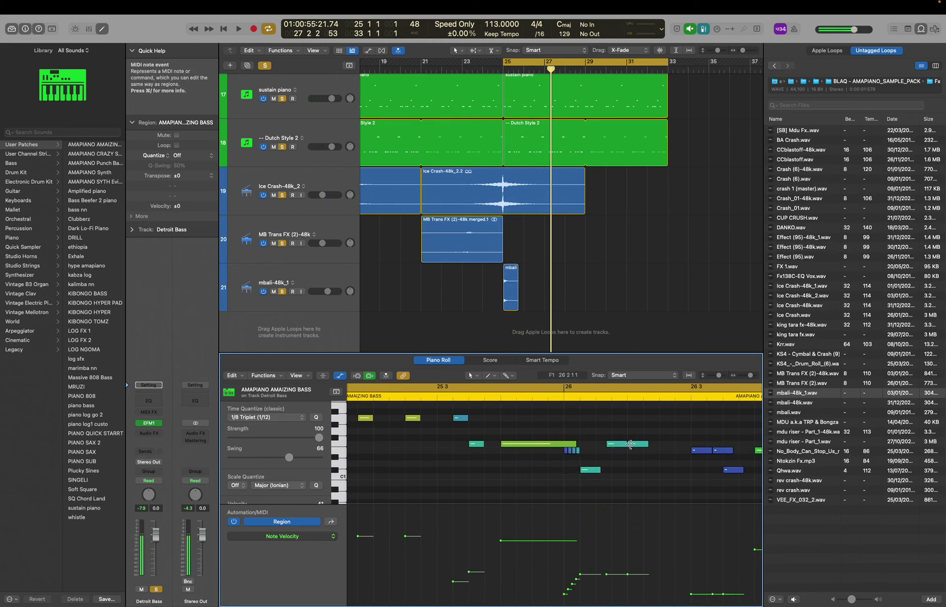
{"action": "key", "text": "space"}
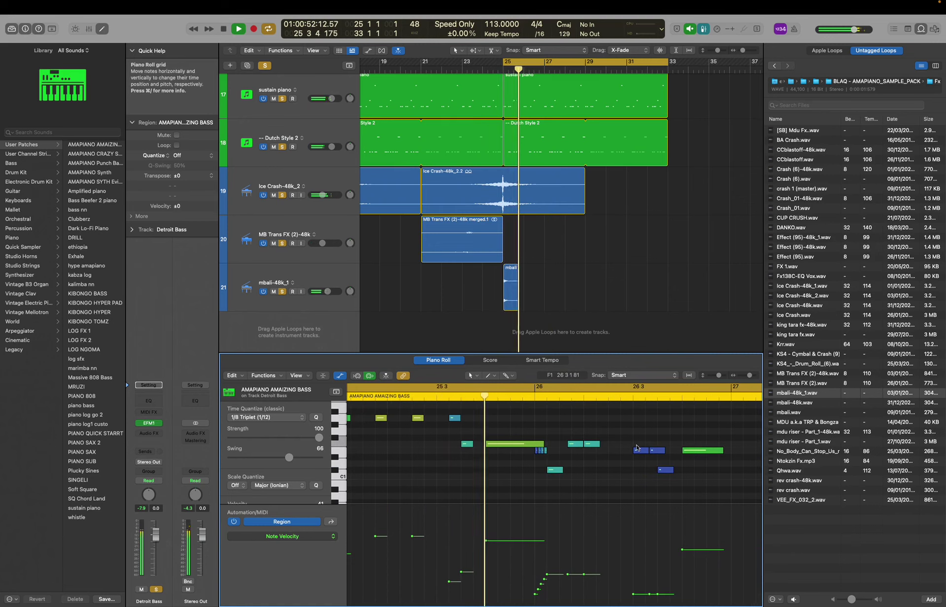
Move a note later to 26 2 2, then lower the F1 note to E1 and shorten it.
{"action": "scroll", "coordinate": [616, 452], "scroll_direction": "up", "scroll_amount": 1}
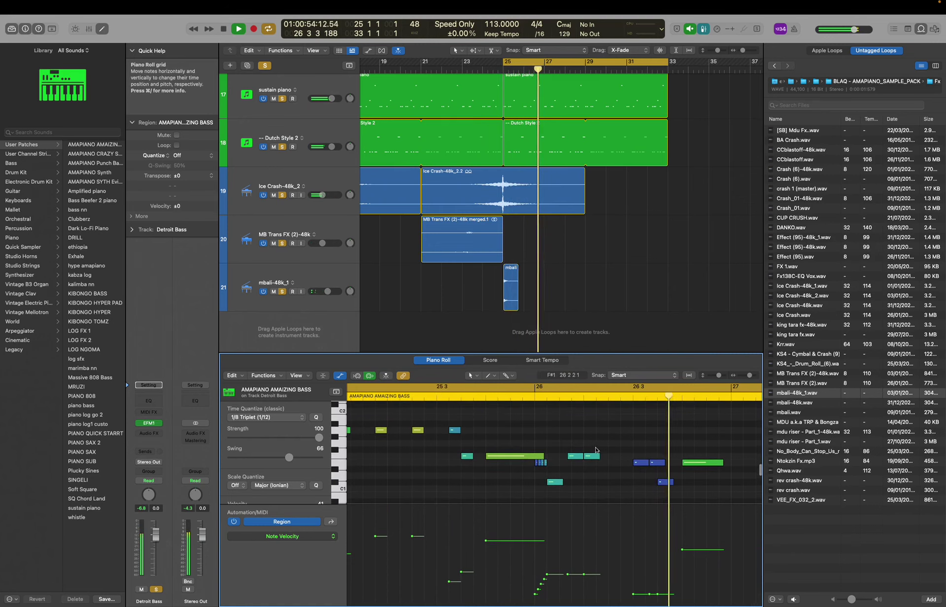
{"action": "left_click_drag", "start_coordinate": [592, 459], "coordinate": [610, 458]}
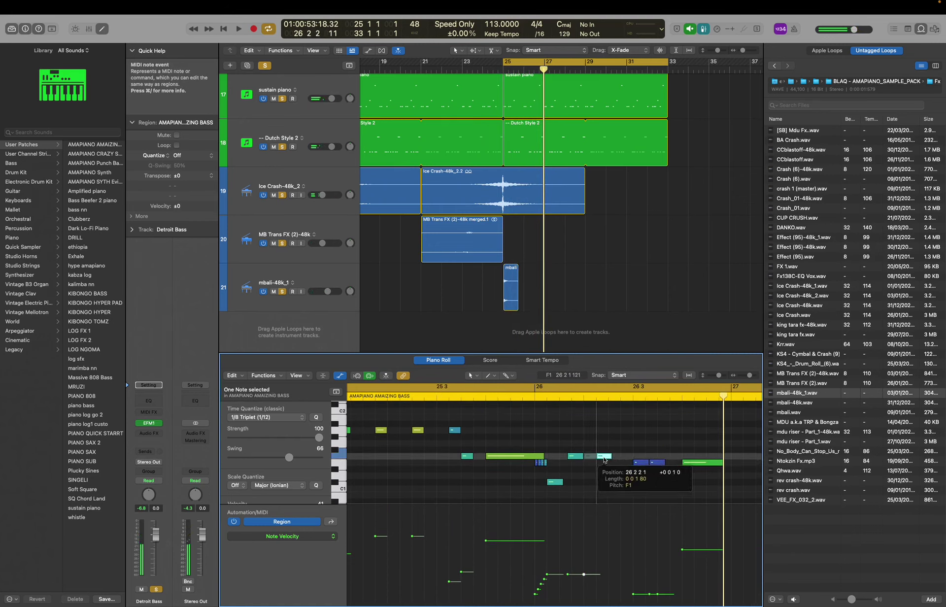
{"action": "left_click", "coordinate": [576, 456]}
{"action": "key", "text": "space"}
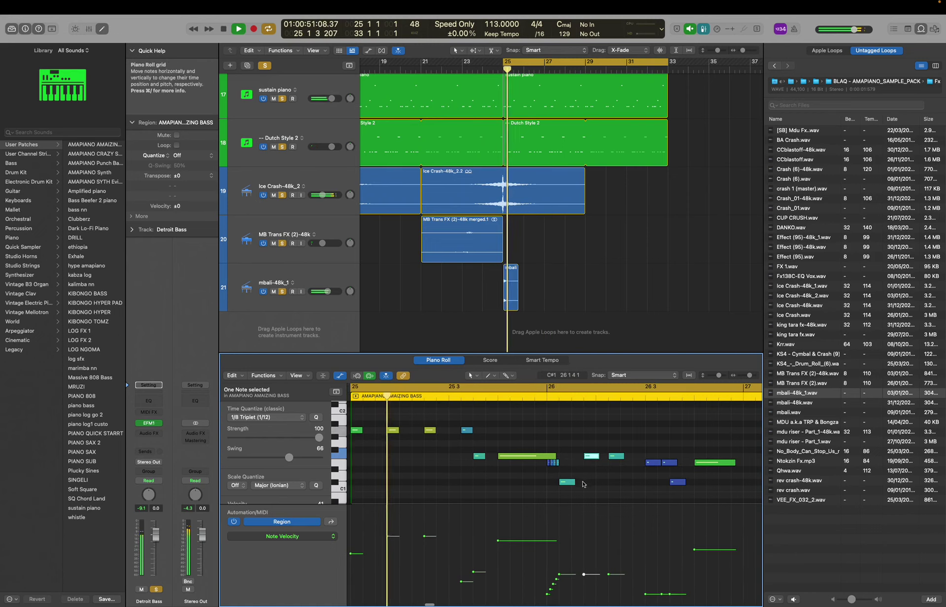
{"action": "left_click_drag", "start_coordinate": [567, 482], "coordinate": [609, 458]}
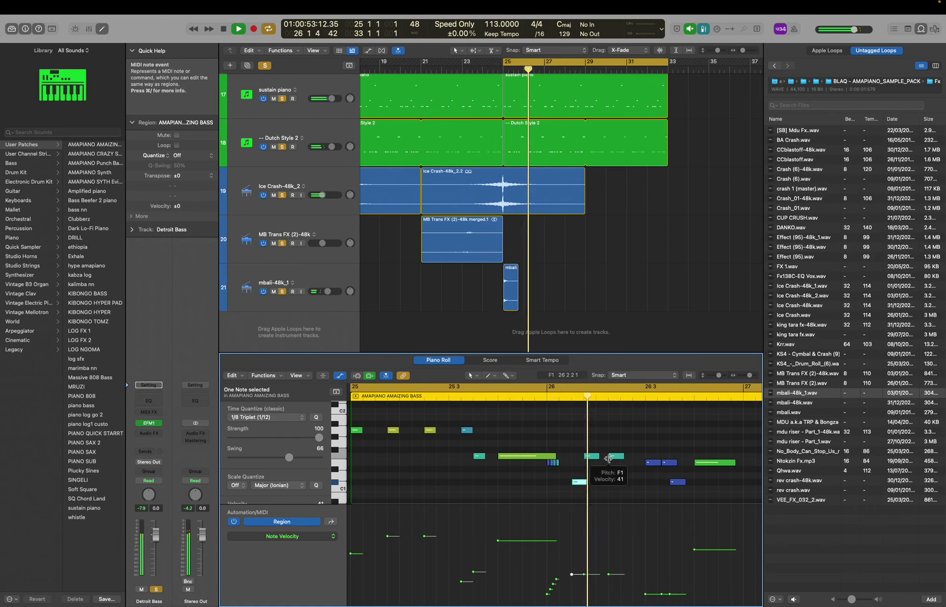
{"action": "mouse_move", "coordinate": [609, 458]}
{"action": "left_mouse_down"}
{"action": "mouse_move", "coordinate": [617, 464]}
{"action": "mouse_move", "coordinate": [594, 464]}
{"action": "left_mouse_up"}
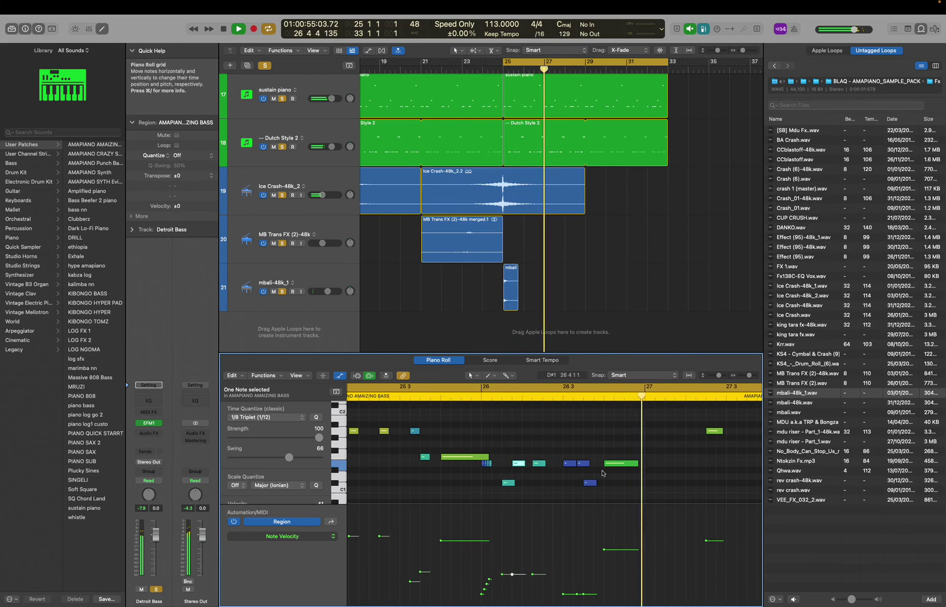
{"action": "key", "text": "space"}
{"action": "left_click_drag", "start_coordinate": [713, 468], "coordinate": [703, 470]}
{"action": "key", "text": "super+z"}
Raise the velocity of the C#1 note and audition the loop from bar 25.
{"action": "scroll", "coordinate": [703, 471], "scroll_direction": "right", "scroll_amount": 4}
{"action": "key", "text": "space"}
{"action": "key", "text": "space"}
{"action": "scroll", "coordinate": [703, 471], "scroll_direction": "down", "scroll_amount": 3}
{"action": "scroll", "coordinate": [703, 470], "scroll_direction": "up", "scroll_amount": 2}
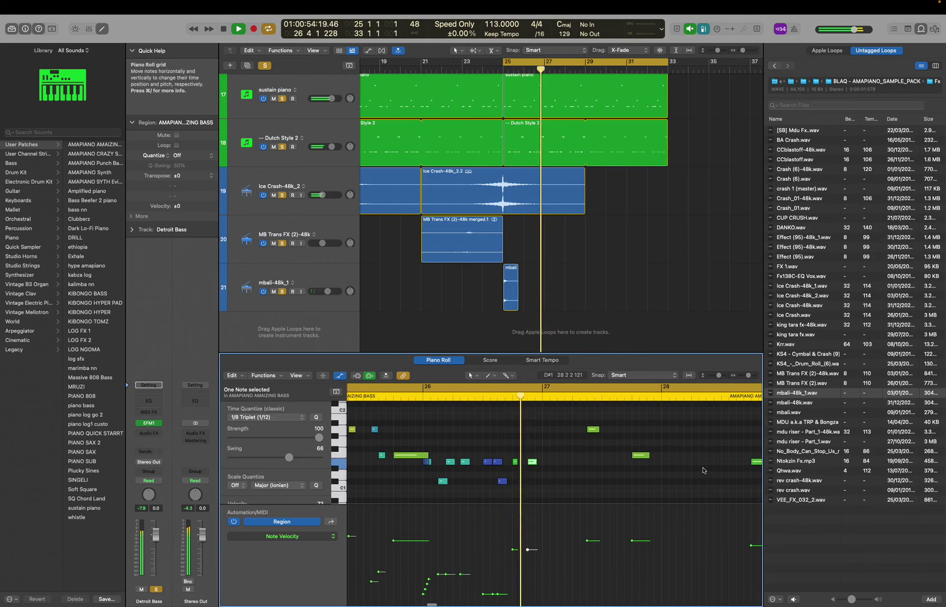
{"action": "key", "text": "space"}
{"action": "key", "text": "space"}
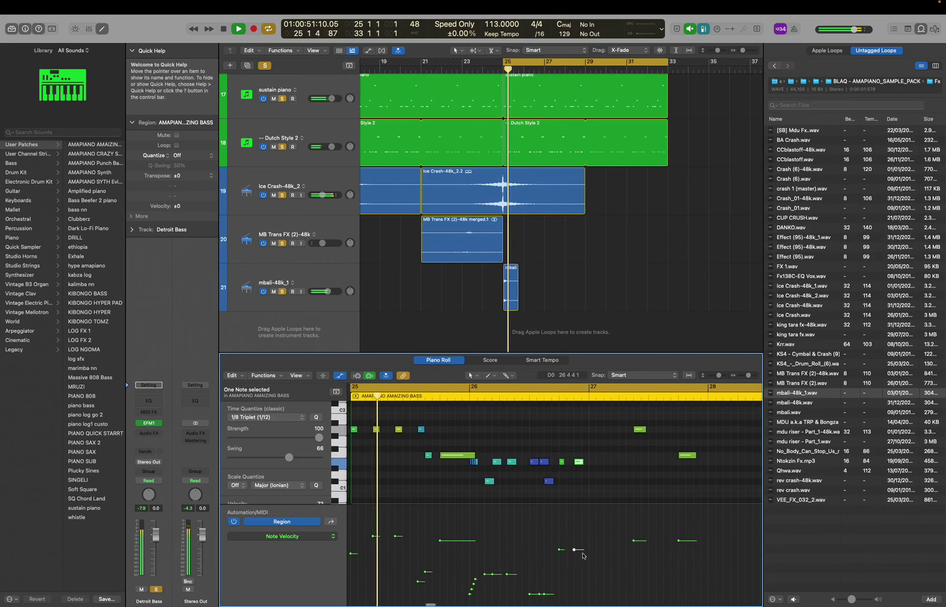
{"action": "scroll", "coordinate": [563, 556], "scroll_direction": "left", "scroll_amount": 1}
{"action": "left_click_drag", "start_coordinate": [560, 556], "coordinate": [563, 563]}
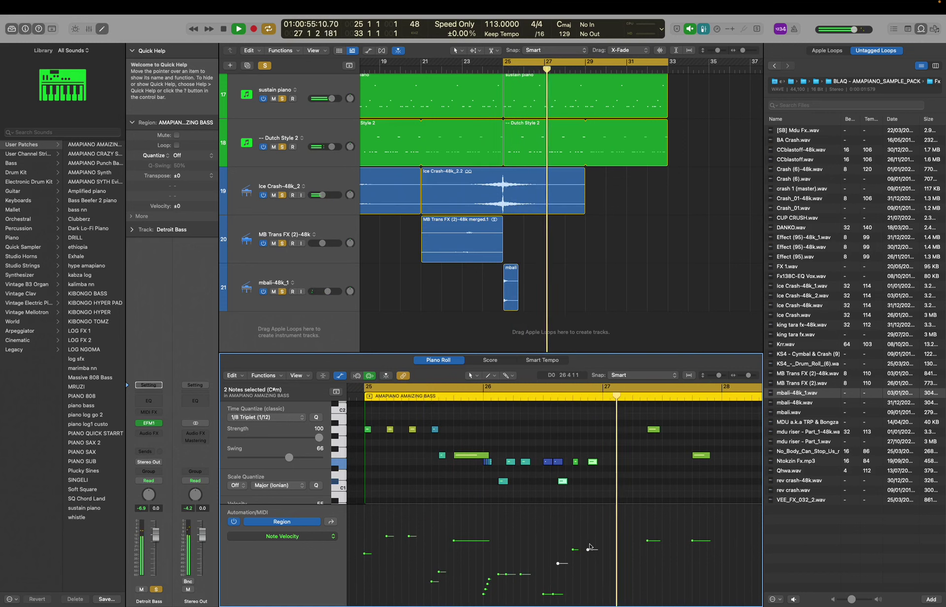
{"action": "key", "text": "space"}
{"action": "key", "text": "space"}
{"action": "scroll", "coordinate": [568, 216], "scroll_direction": "up", "scroll_amount": 2}
{"action": "scroll", "coordinate": [568, 215], "scroll_direction": "up", "scroll_amount": 3}
Trim the bass region to end at bar 27, repeat it, and join both copies.
{"action": "left_click", "coordinate": [697, 131]}
{"action": "left_click_drag", "start_coordinate": [665, 139], "coordinate": [547, 147]}
{"action": "key", "text": "super+r"}
{"action": "left_click_drag", "start_coordinate": [609, 108], "coordinate": [516, 125]}
{"action": "key", "text": "super+j"}
{"action": "key", "text": "space"}
{"action": "key", "text": "space"}
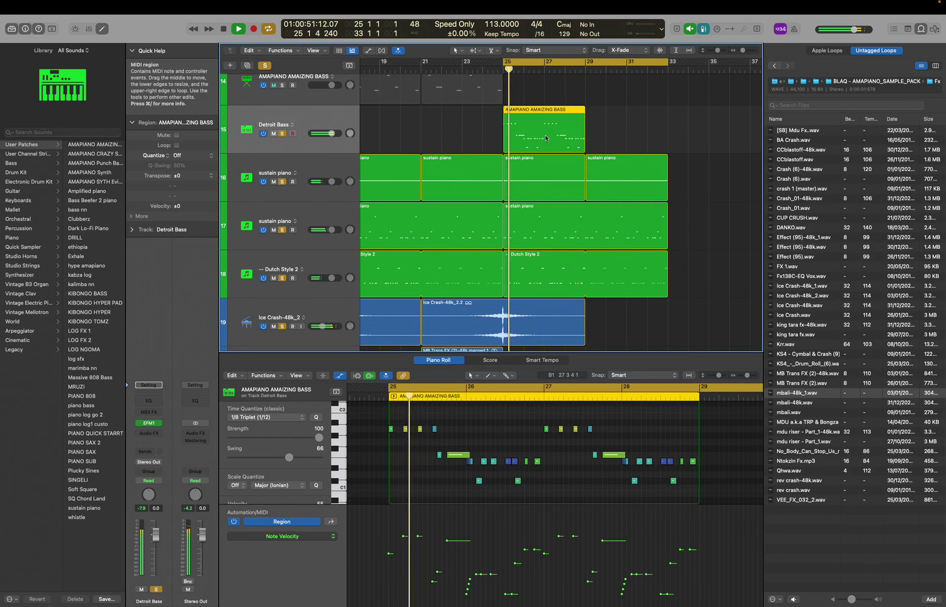
Transpose the four notes near bar 27 and the six notes near bar 28 up an octave.
{"action": "key", "text": "e"}
{"action": "key", "text": "e"}
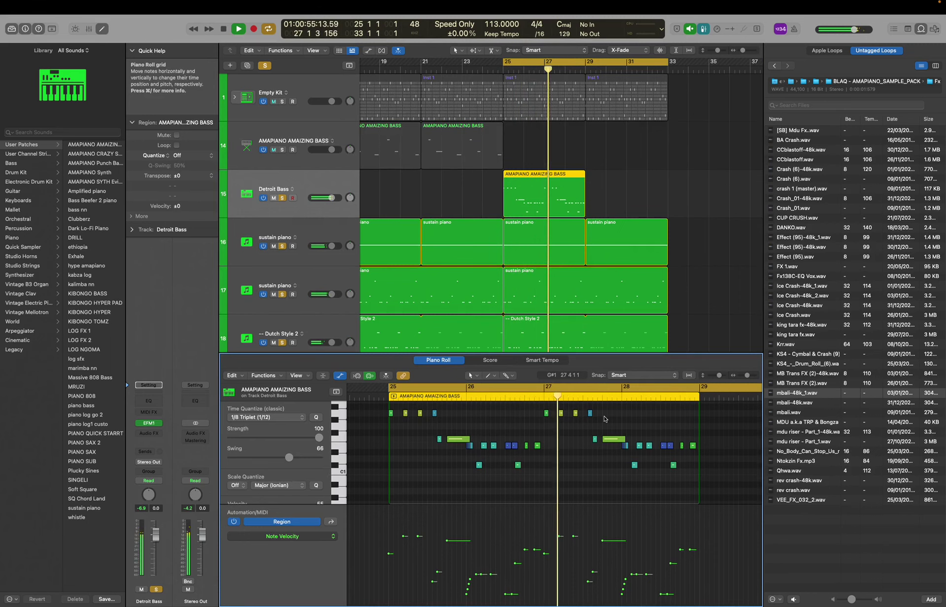
{"action": "scroll", "coordinate": [636, 412], "scroll_direction": "up", "scroll_amount": 2}
{"action": "scroll", "coordinate": [637, 412], "scroll_direction": "right", "scroll_amount": 1}
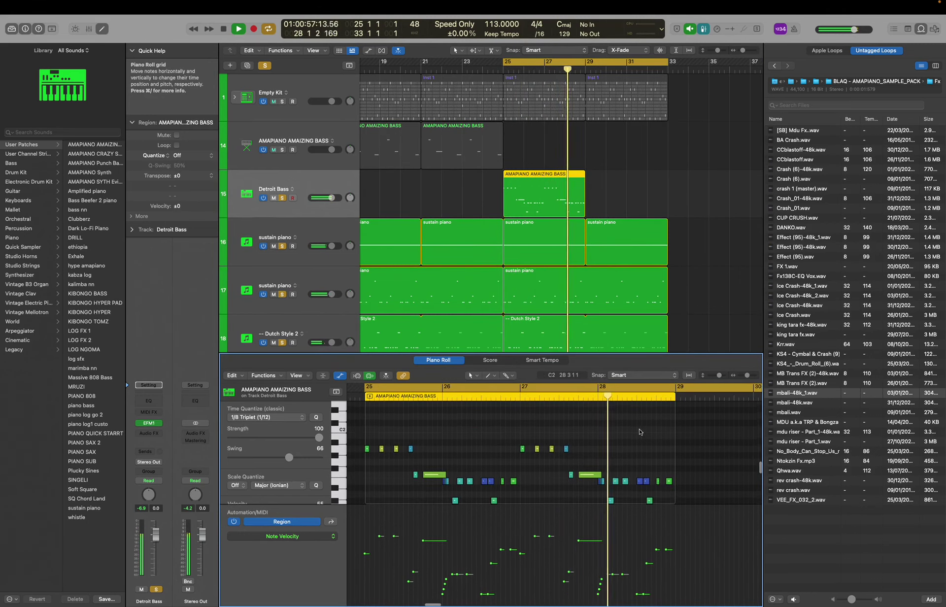
{"action": "scroll", "coordinate": [640, 431], "scroll_direction": "down", "scroll_amount": 2}
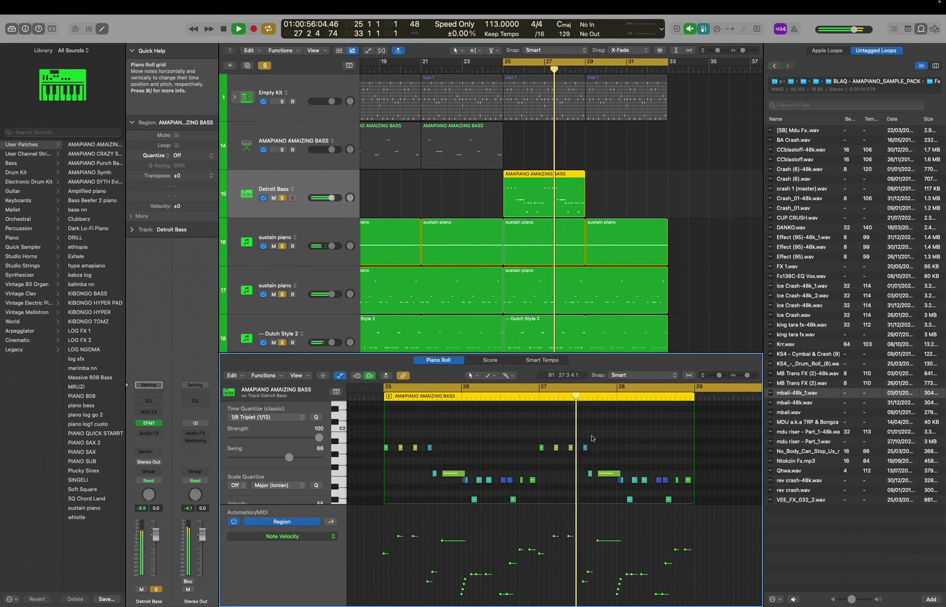
{"action": "left_click_drag", "start_coordinate": [592, 438], "coordinate": [538, 462]}
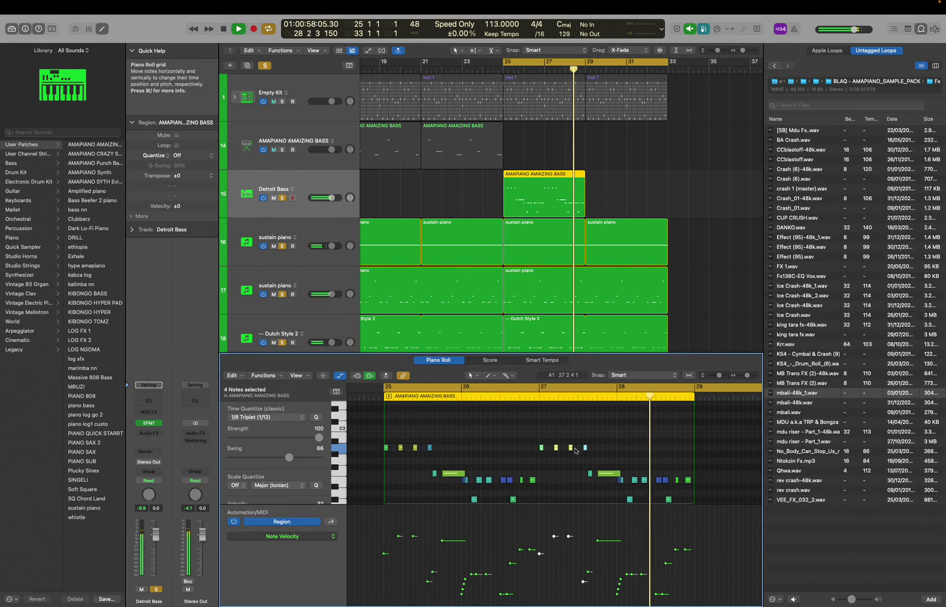
{"action": "key", "text": "alt+shift+Up"}
{"action": "key", "text": "space"}
{"action": "key", "text": "space"}
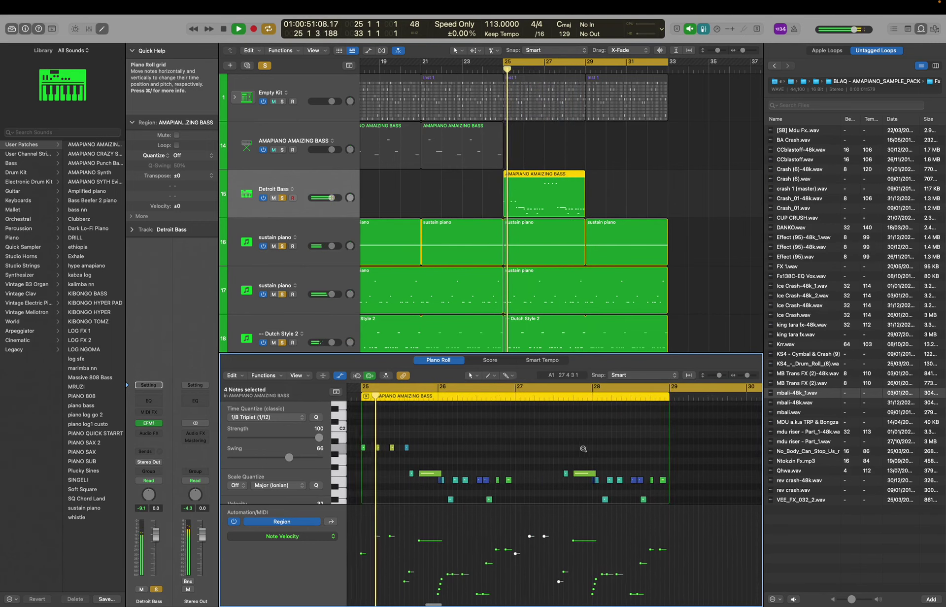
{"action": "scroll", "coordinate": [584, 448], "scroll_direction": "down", "scroll_amount": 3}
{"action": "left_click_drag", "start_coordinate": [596, 451], "coordinate": [556, 468]}
{"action": "key", "text": "alt+shift+Up"}
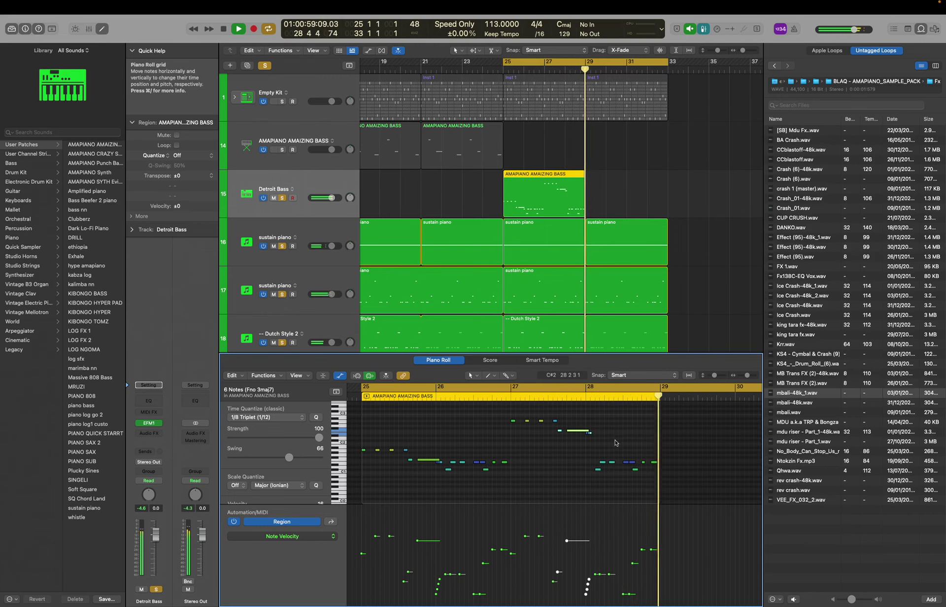
Move the B2 note and one other note near bar 27 down an octave.
{"action": "key", "text": "Return"}
{"action": "scroll", "coordinate": [644, 462], "scroll_direction": "down", "scroll_amount": 3}
{"action": "scroll", "coordinate": [645, 463], "scroll_direction": "up", "scroll_amount": 5}
{"action": "scroll", "coordinate": [645, 463], "scroll_direction": "up", "scroll_amount": 3}
{"action": "left_click", "coordinate": [574, 427]}
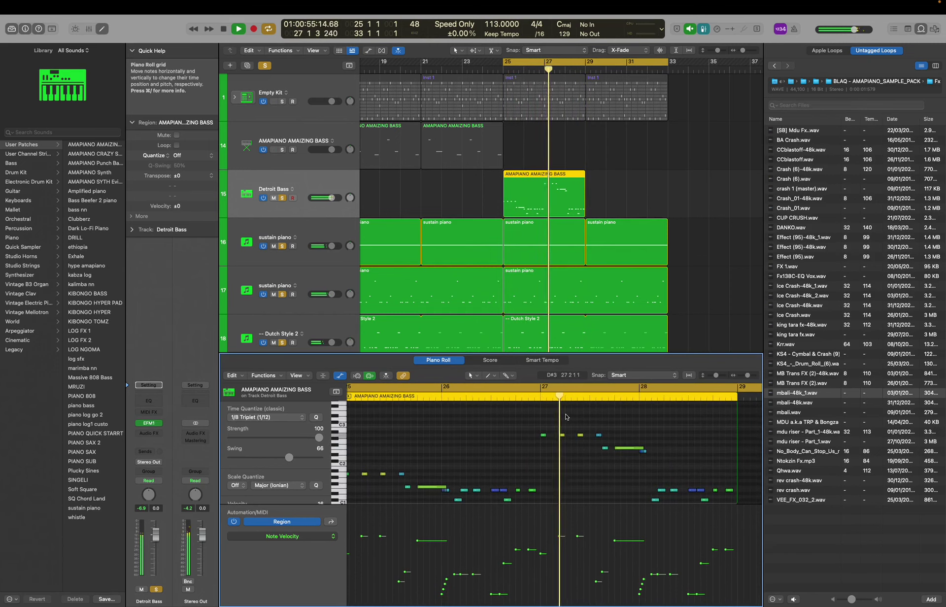
{"action": "left_click", "coordinate": [598, 434]}
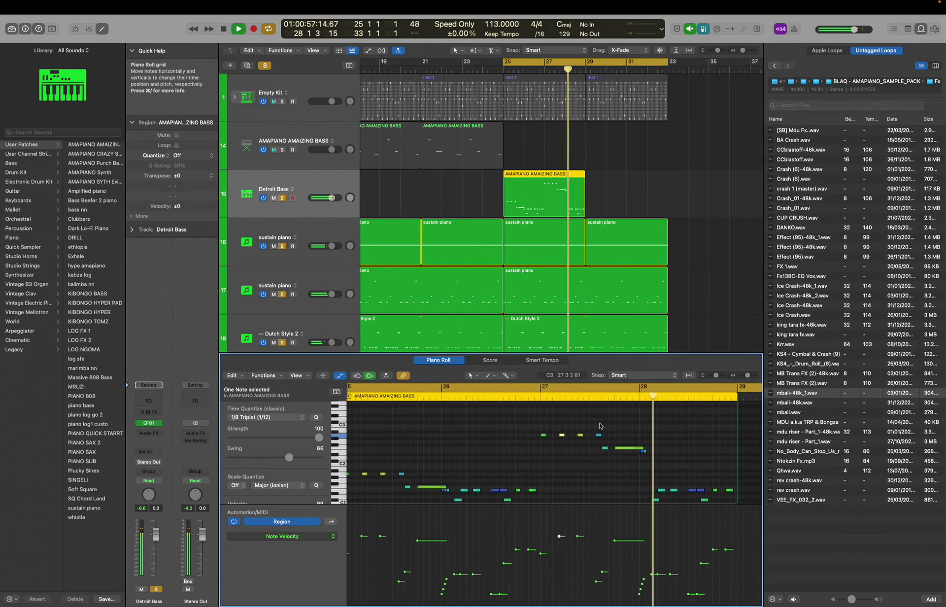
{"action": "left_click", "coordinate": [598, 435], "text": "shift"}
{"action": "key", "text": "alt+shift+Down"}
{"action": "key", "text": "space"}
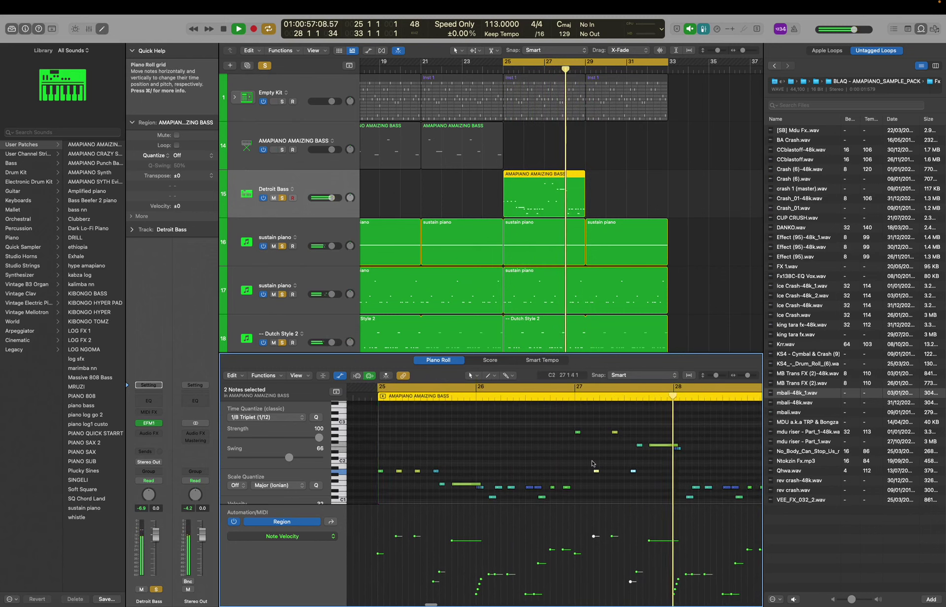
Raise a single low note near bar 28 up an octave and audition from bar 25.
{"action": "scroll", "coordinate": [586, 461], "scroll_direction": "right", "scroll_amount": 5}
{"action": "left_click", "coordinate": [592, 478]}
{"action": "left_click", "coordinate": [585, 487]}
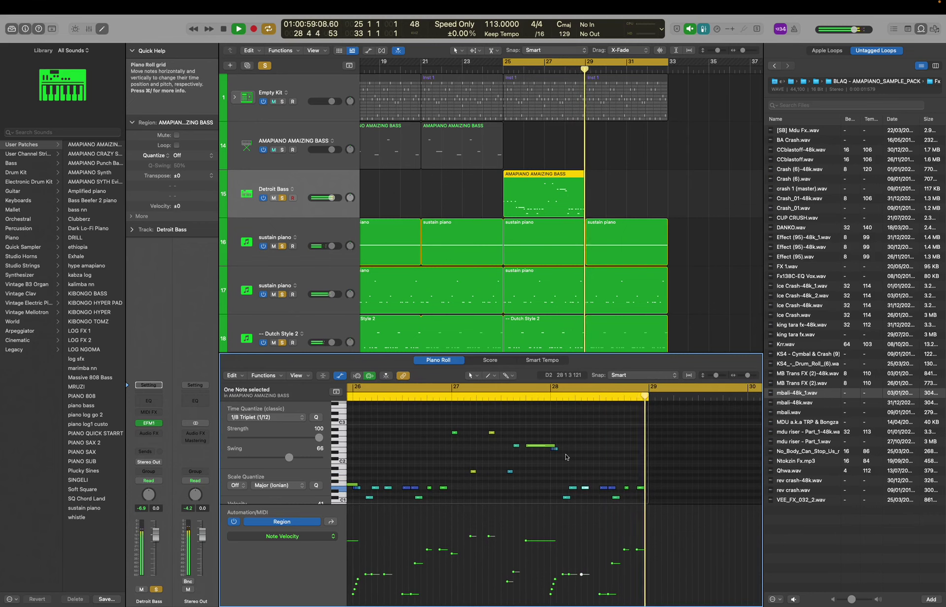
{"action": "key", "text": "alt+shift+Up"}
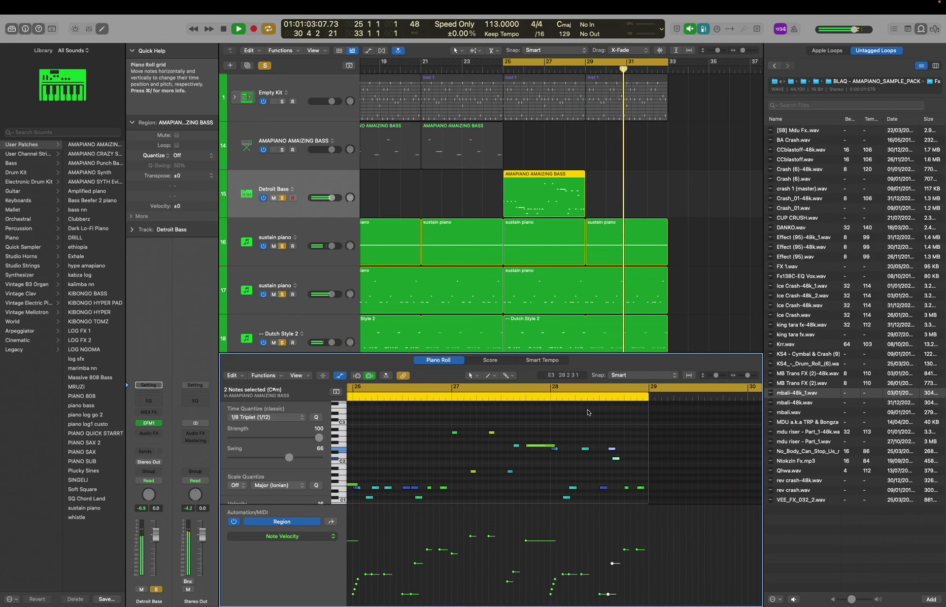
{"action": "key", "text": "space"}
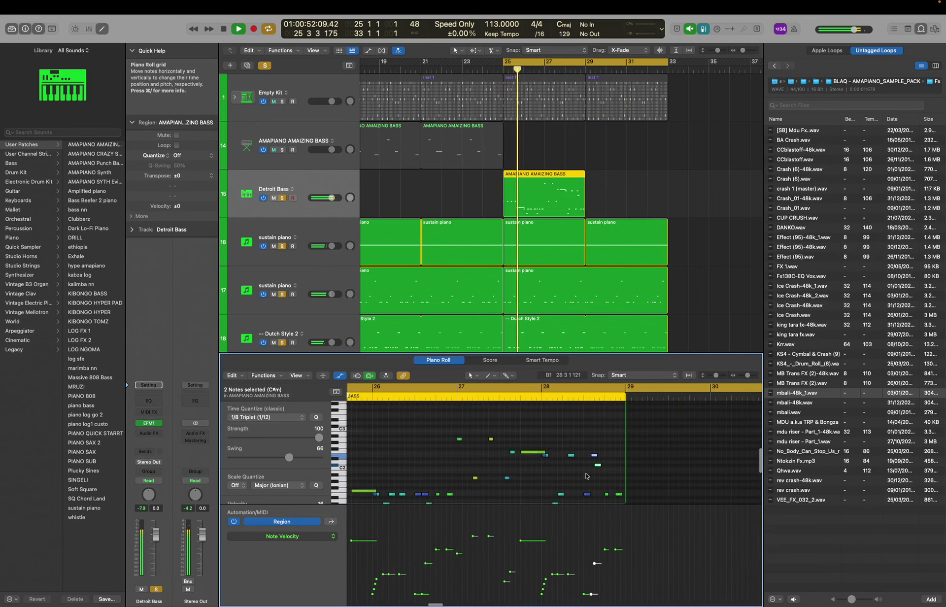
Hide the velocity lane, zoom out the note grid, and repeat the bass region into bars 29–33.
{"action": "key", "text": "a"}
{"action": "scroll", "coordinate": [587, 481], "scroll_direction": "up", "scroll_amount": 8}
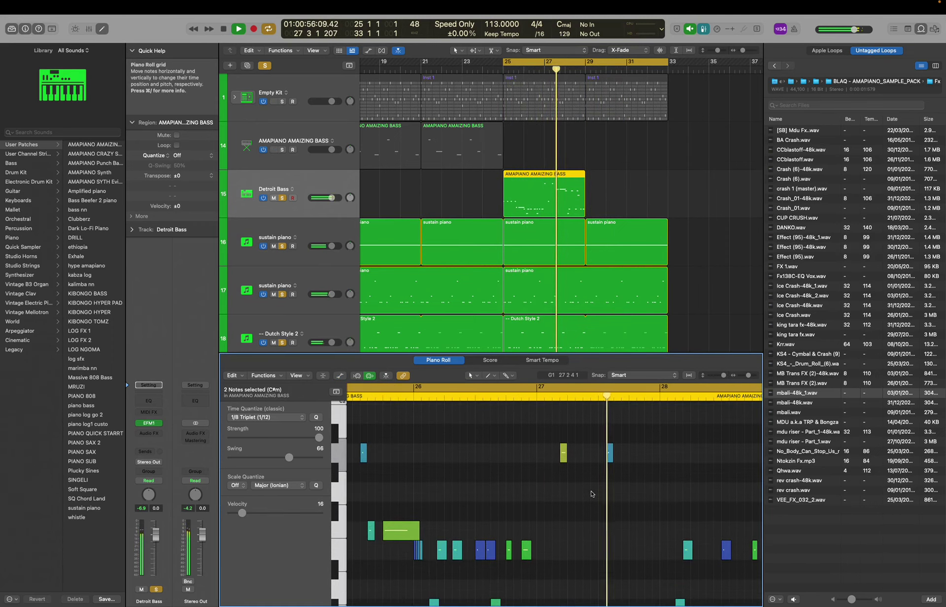
{"action": "key", "text": "z"}
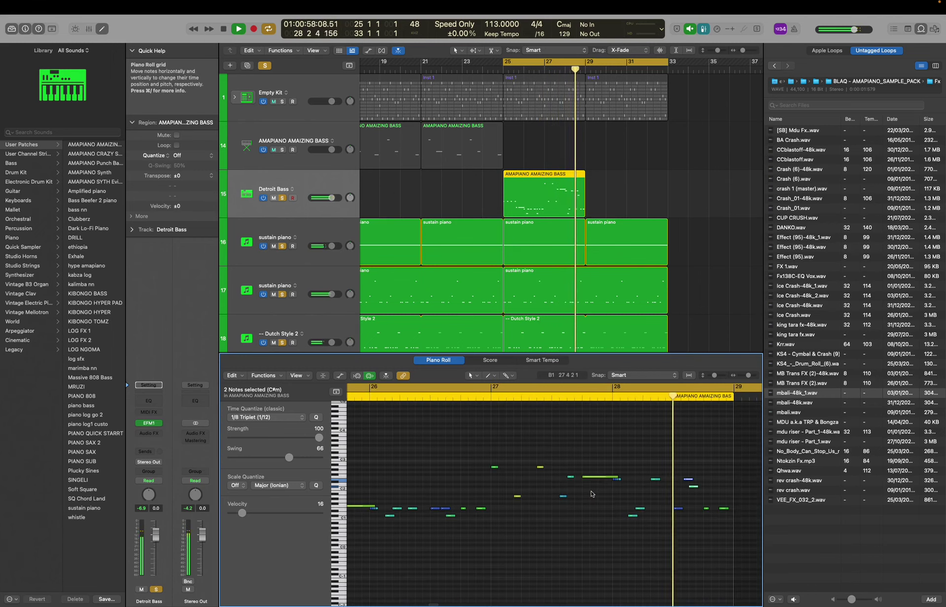
{"action": "scroll", "coordinate": [592, 494], "scroll_direction": "up", "scroll_amount": 3}
{"action": "key", "text": "space"}
{"action": "key", "text": "space"}
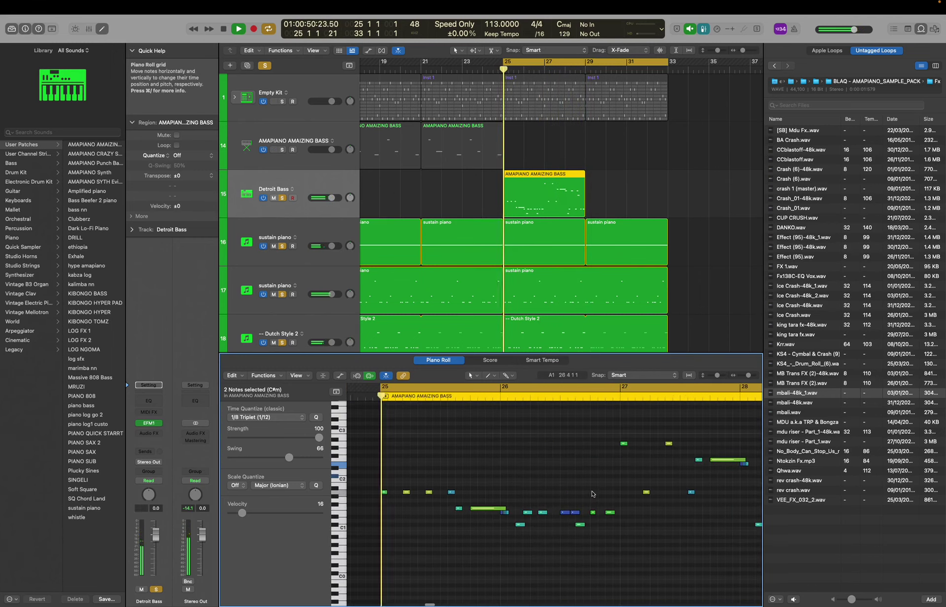
{"action": "key", "text": "super+r"}
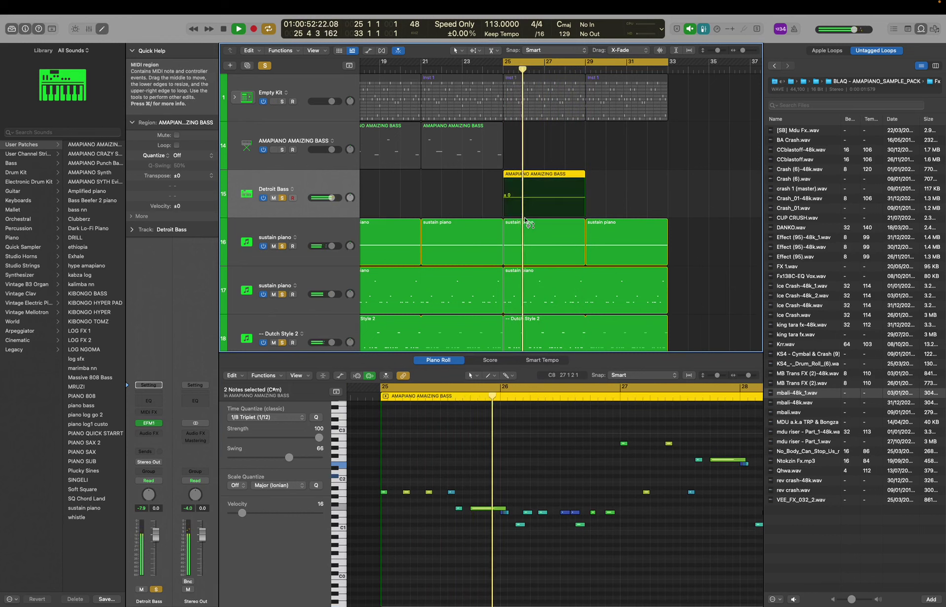
Clear solo, shrink track heights to show every track, and add the first bass region to the selection.
{"action": "left_click", "coordinate": [267, 68]}
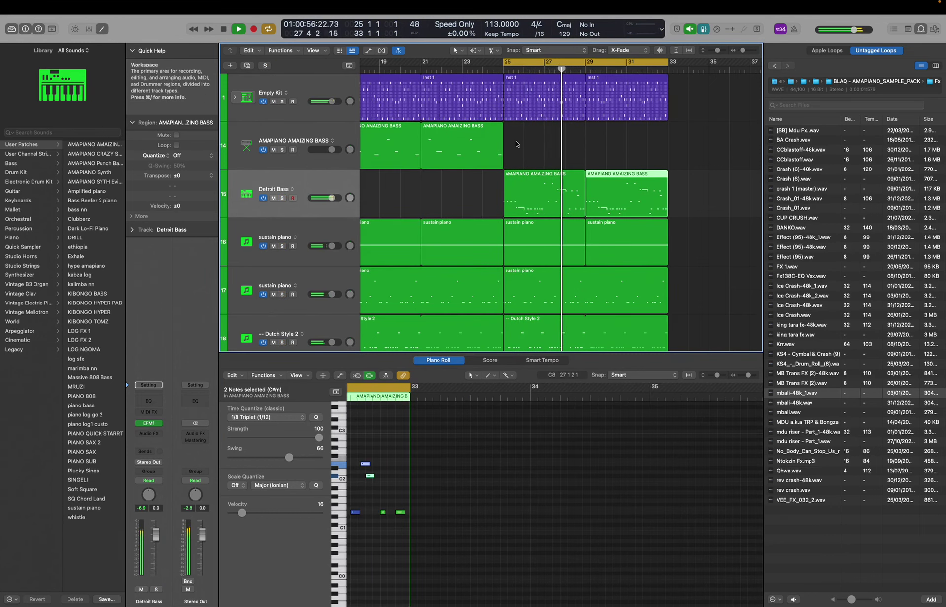
{"action": "scroll", "coordinate": [620, 150], "scroll_direction": "down", "scroll_amount": 5}
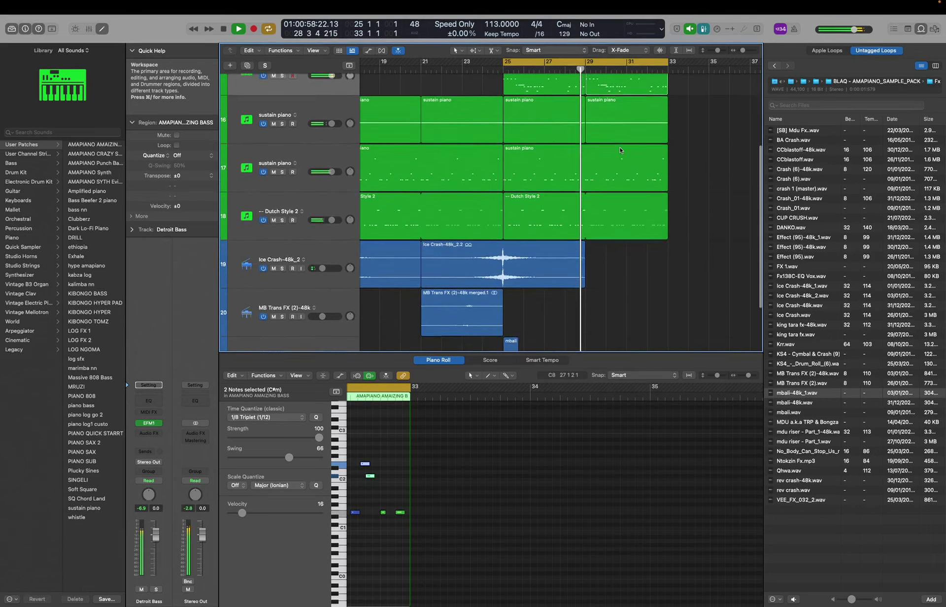
{"action": "scroll", "coordinate": [620, 150], "scroll_direction": "up", "scroll_amount": 3}
{"action": "scroll", "coordinate": [620, 151], "scroll_direction": "down", "scroll_amount": 3}
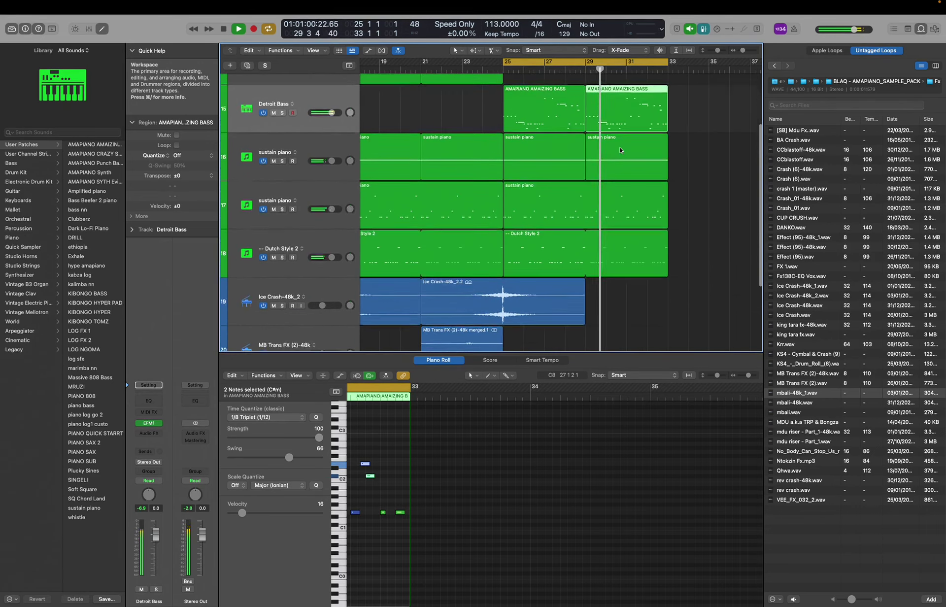
{"action": "key", "text": "super+Up"}
{"action": "key", "text": "super+Up"}
{"action": "key", "text": "super+Up"}
{"action": "scroll", "coordinate": [620, 250], "scroll_direction": "up", "scroll_amount": 2}
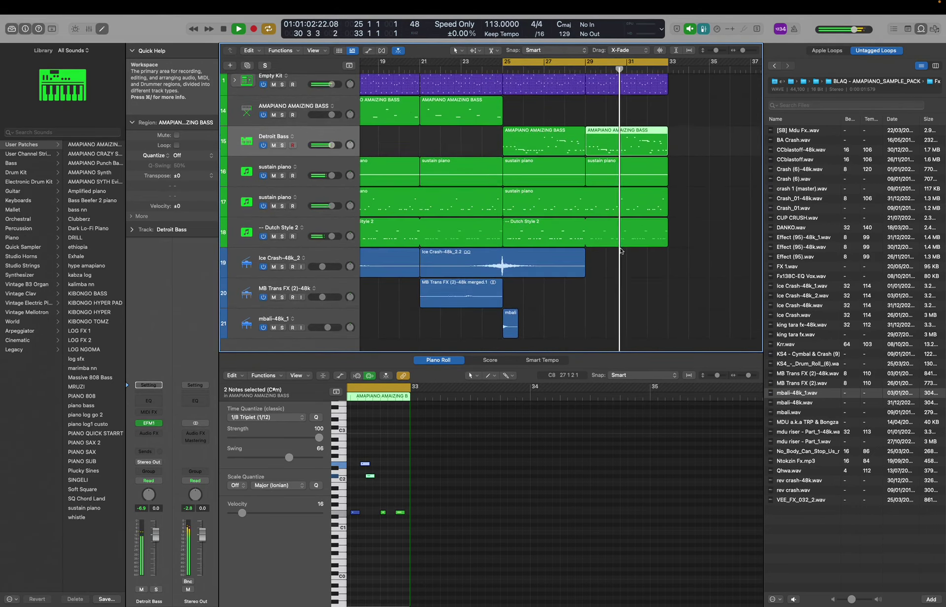
{"action": "scroll", "coordinate": [619, 249], "scroll_direction": "up", "scroll_amount": 1}
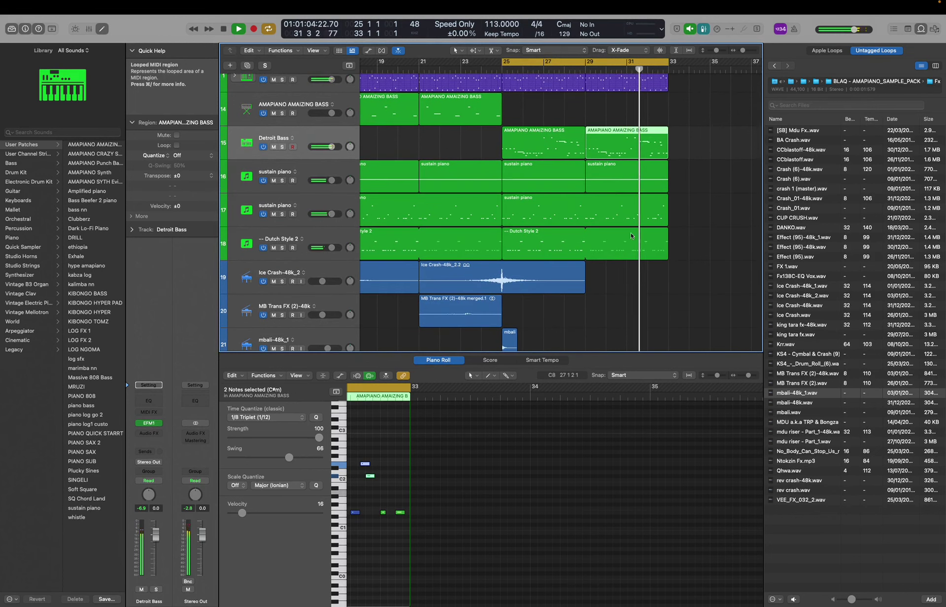
{"action": "left_click", "coordinate": [566, 142], "text": "shift"}
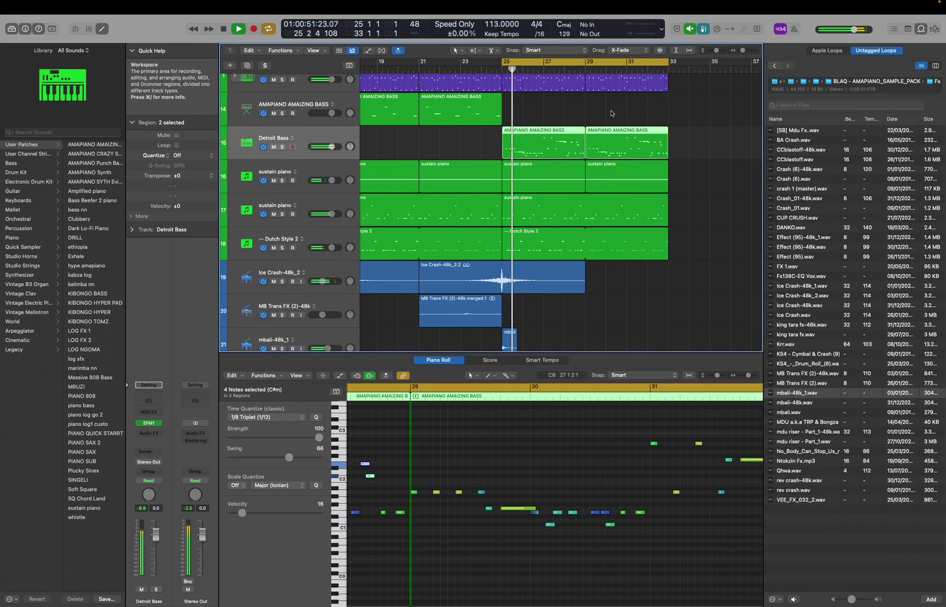
{"action": "scroll", "coordinate": [611, 113], "scroll_direction": "down", "scroll_amount": 3}
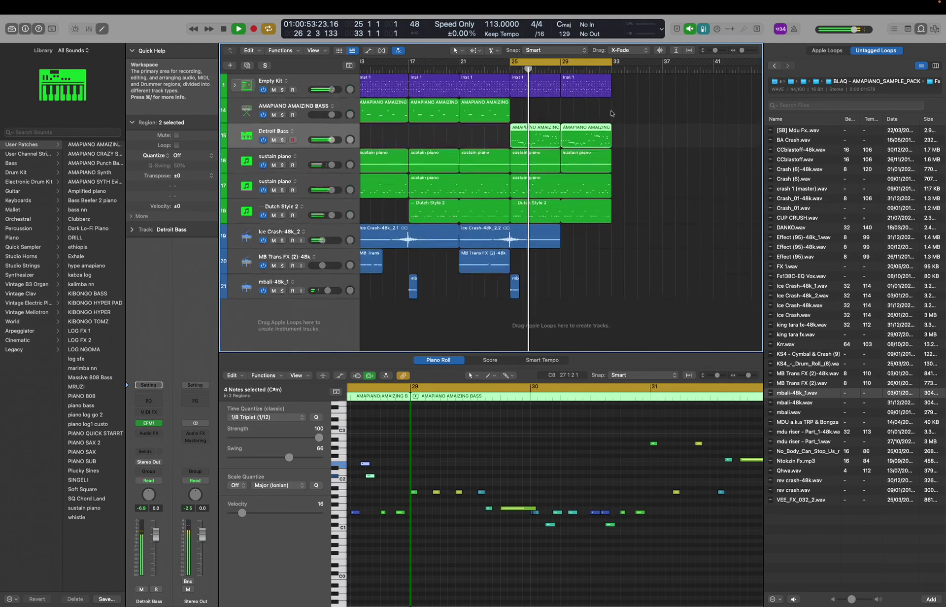
Select the three FX audio regions (Ice Crash, MB Trans FX, mbali) and drag them.
{"action": "scroll", "coordinate": [611, 113], "scroll_direction": "down", "scroll_amount": 3}
{"action": "scroll", "coordinate": [629, 113], "scroll_direction": "up", "scroll_amount": 2}
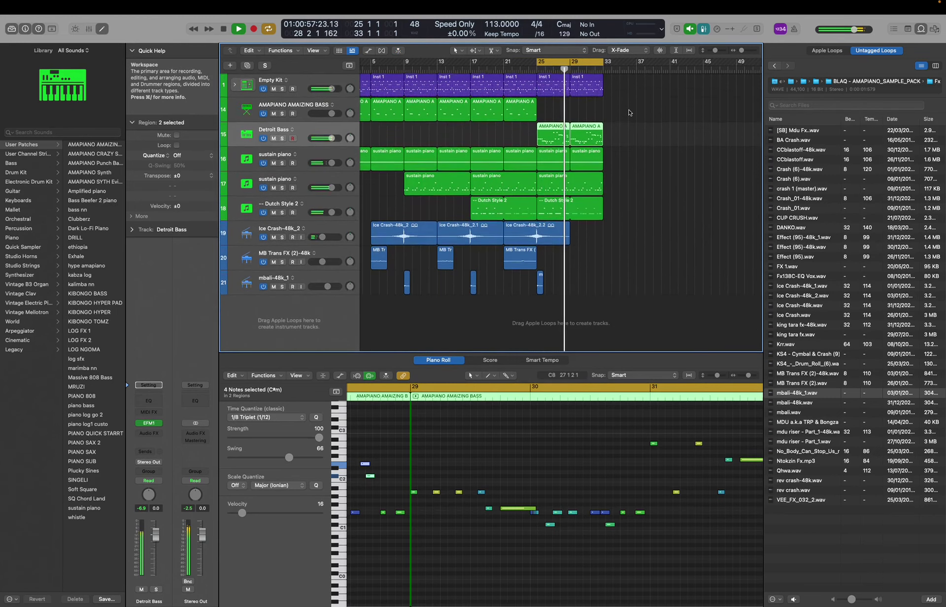
{"action": "scroll", "coordinate": [631, 162], "scroll_direction": "up", "scroll_amount": 3}
{"action": "scroll", "coordinate": [633, 201], "scroll_direction": "down", "scroll_amount": 3}
{"action": "left_click_drag", "start_coordinate": [607, 222], "coordinate": [532, 307]}
{"action": "left_click_drag", "start_coordinate": [556, 238], "coordinate": [584, 241]}
Repeat the selected bar 25–33 regions right after themselves.
{"action": "scroll", "coordinate": [667, 193], "scroll_direction": "up", "scroll_amount": 3}
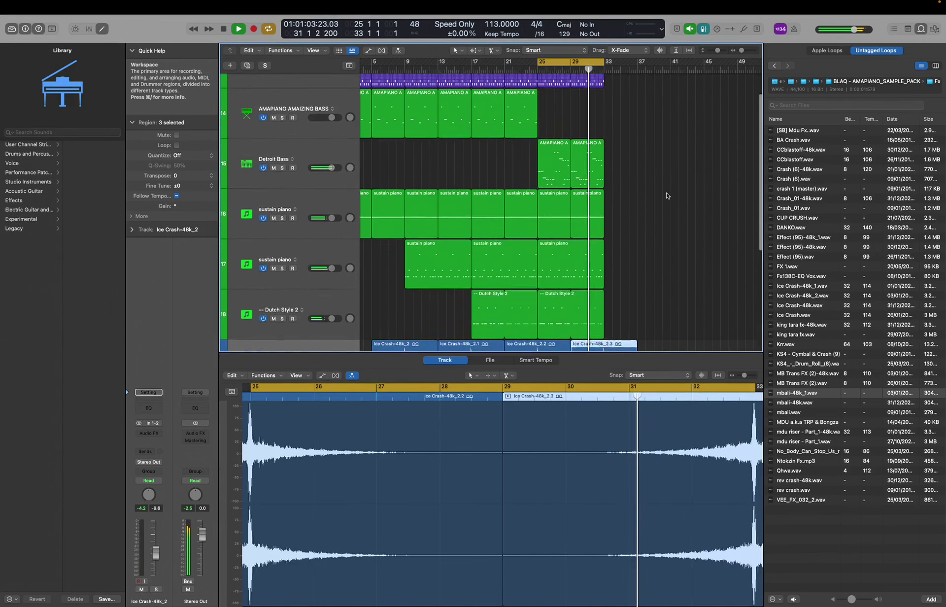
{"action": "scroll", "coordinate": [667, 194], "scroll_direction": "down", "scroll_amount": 5}
{"action": "scroll", "coordinate": [667, 194], "scroll_direction": "up", "scroll_amount": 3}
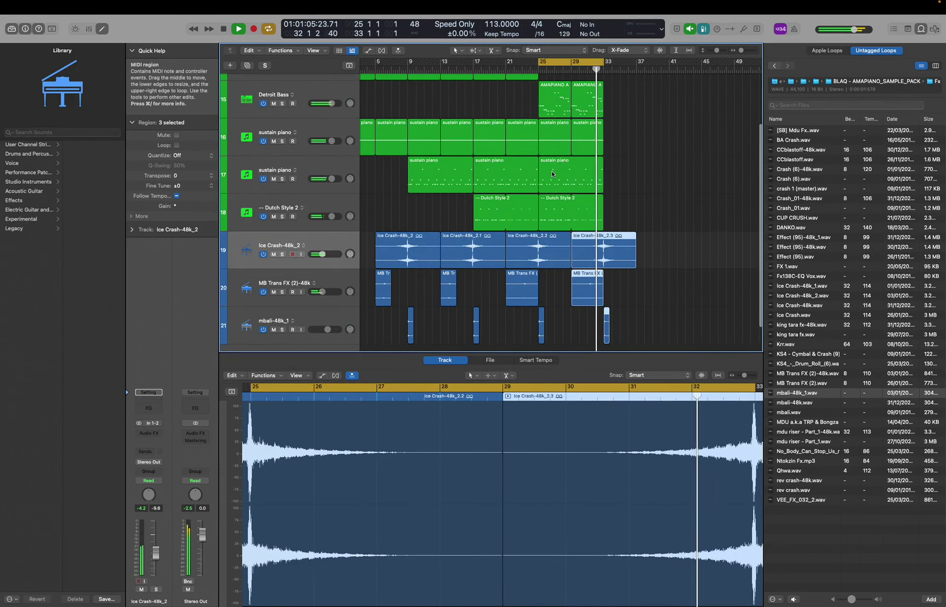
{"action": "scroll", "coordinate": [552, 173], "scroll_direction": "up", "scroll_amount": 3}
{"action": "scroll", "coordinate": [608, 156], "scroll_direction": "down", "scroll_amount": 5}
{"action": "scroll", "coordinate": [608, 156], "scroll_direction": "up", "scroll_amount": 5}
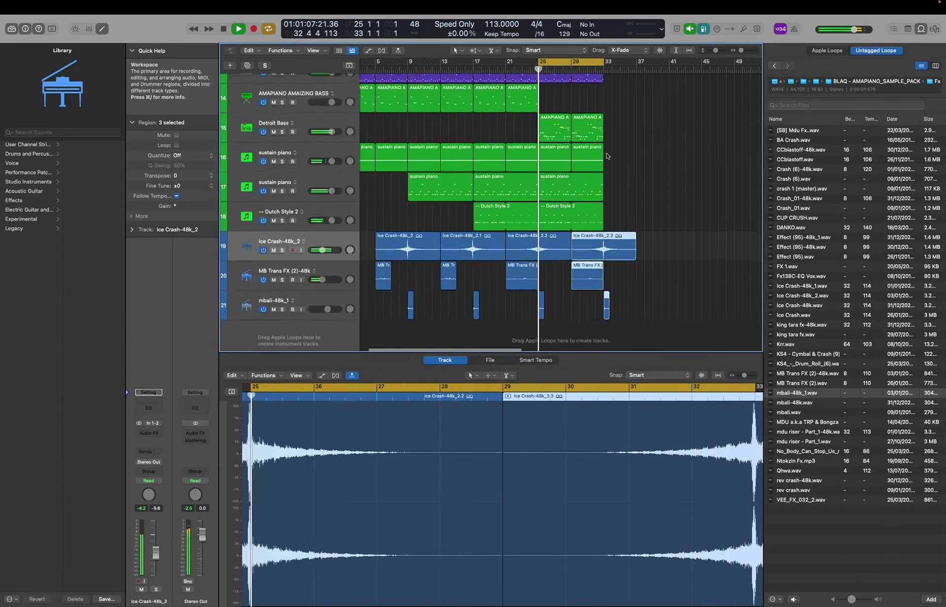
{"action": "scroll", "coordinate": [606, 157], "scroll_direction": "up", "scroll_amount": 2}
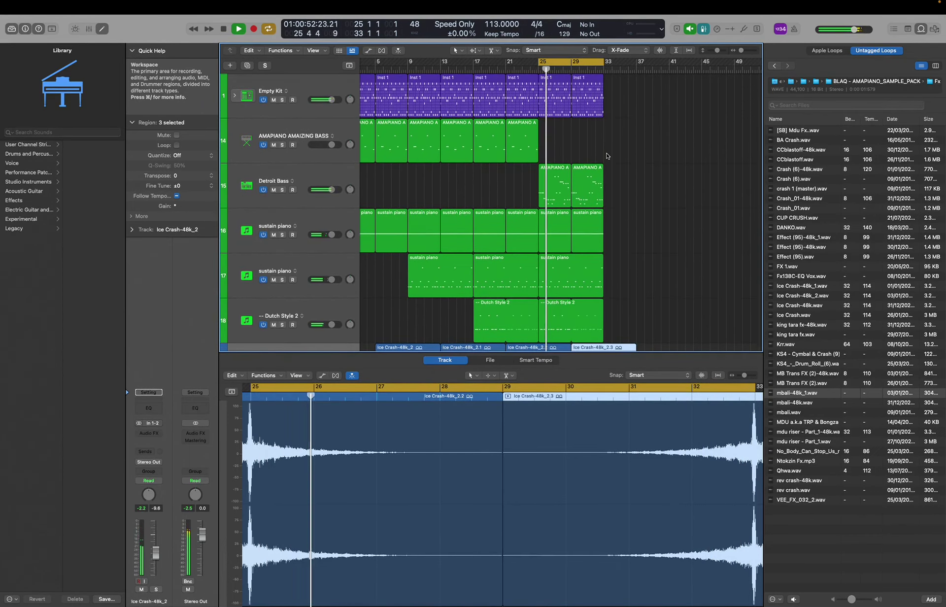
{"action": "scroll", "coordinate": [617, 128], "scroll_direction": "down", "scroll_amount": 3}
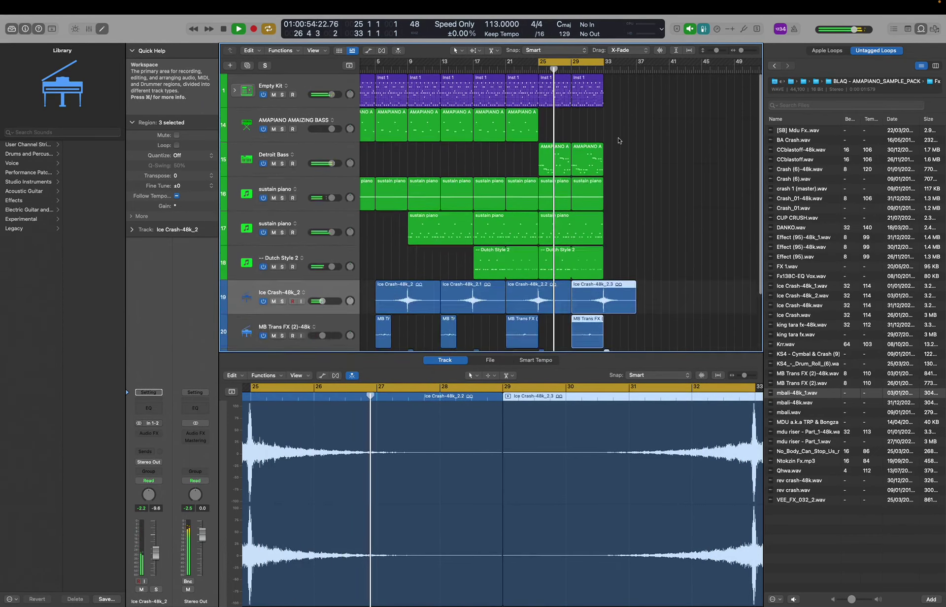
{"action": "scroll", "coordinate": [618, 138], "scroll_direction": "up", "scroll_amount": 2}
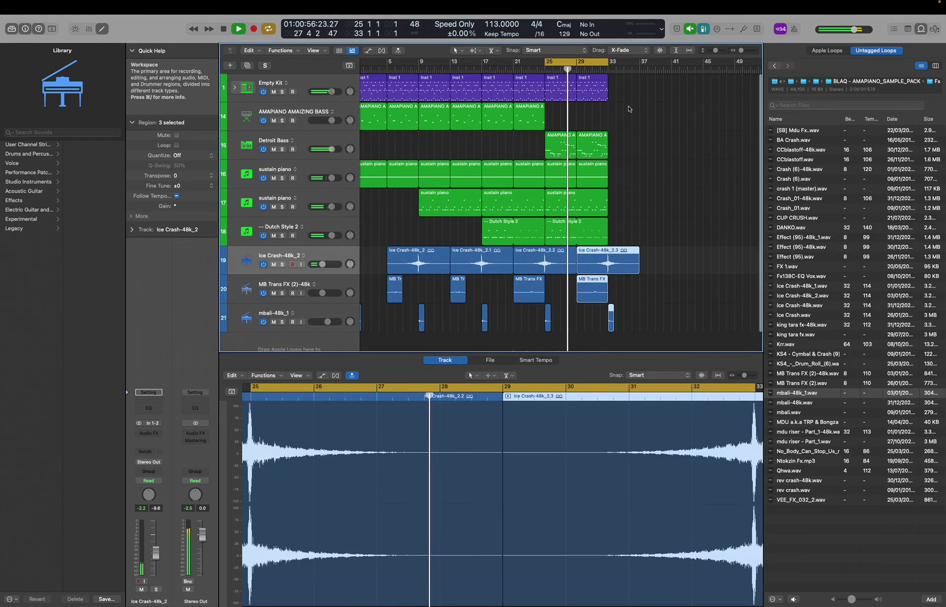
{"action": "key", "text": "super+r"}
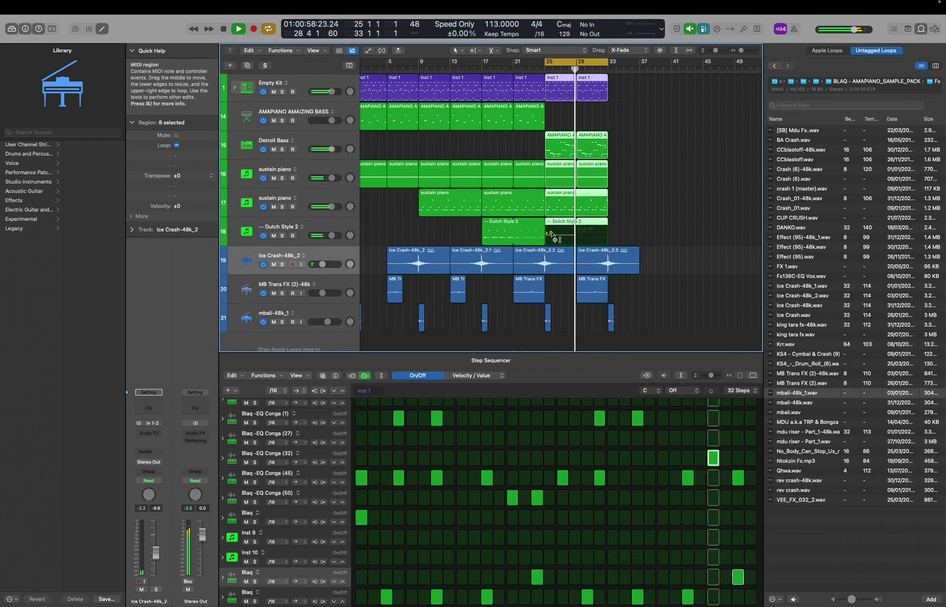
Delete the copied Detroit Bass regions and fill bars 33–41 with the AMAPIANO bass region.
{"action": "left_click", "coordinate": [625, 147]}
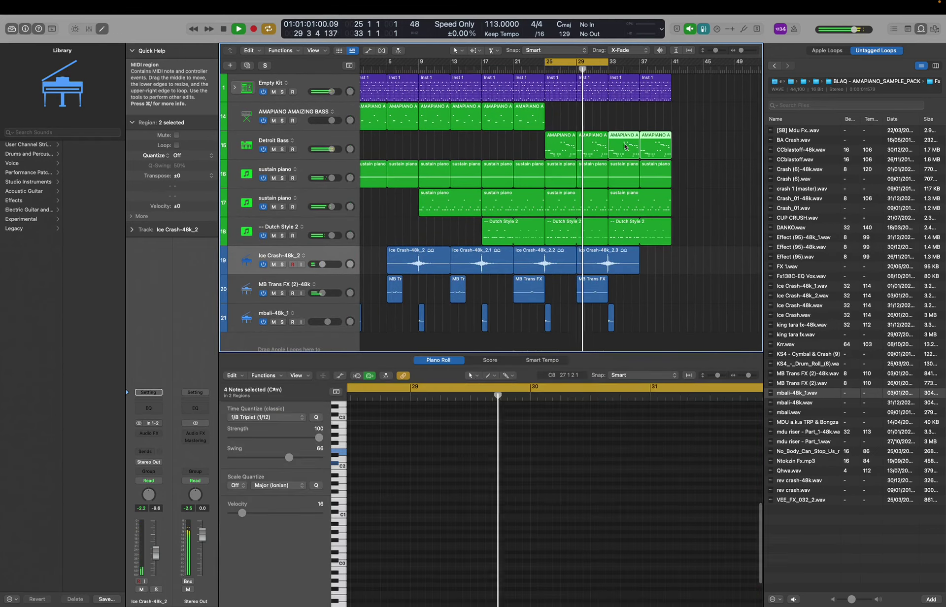
{"action": "key", "text": "Delete"}
{"action": "left_click_drag", "start_coordinate": [532, 124], "coordinate": [628, 125]}
{"action": "key", "text": "super+r"}
Delete the drum copies after bar 33, select the new bar 33–41 regions, and close the lower editor.
{"action": "left_click_drag", "start_coordinate": [688, 96], "coordinate": [671, 60]}
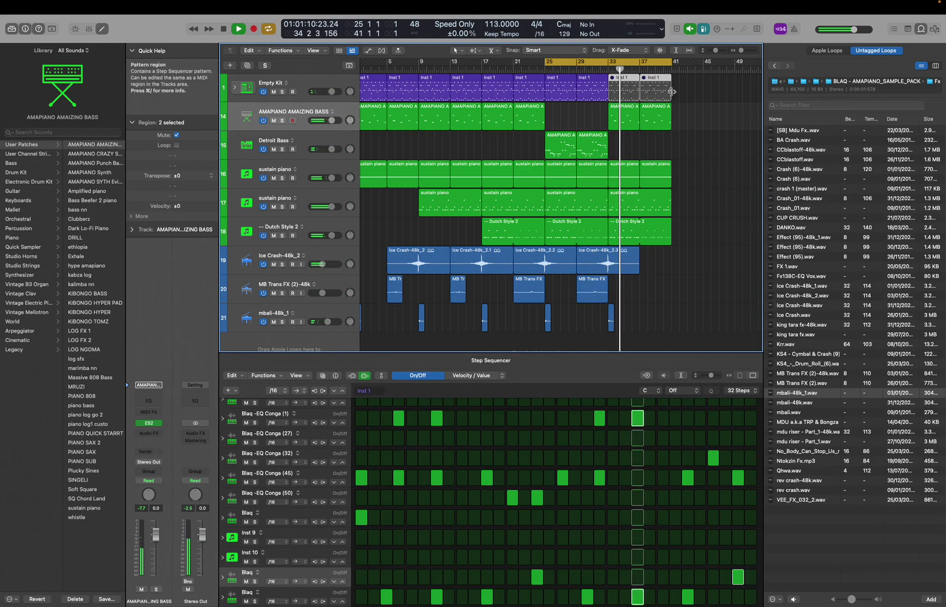
{"action": "left_click_drag", "start_coordinate": [682, 89], "coordinate": [630, 91]}
{"action": "key", "text": "Delete"}
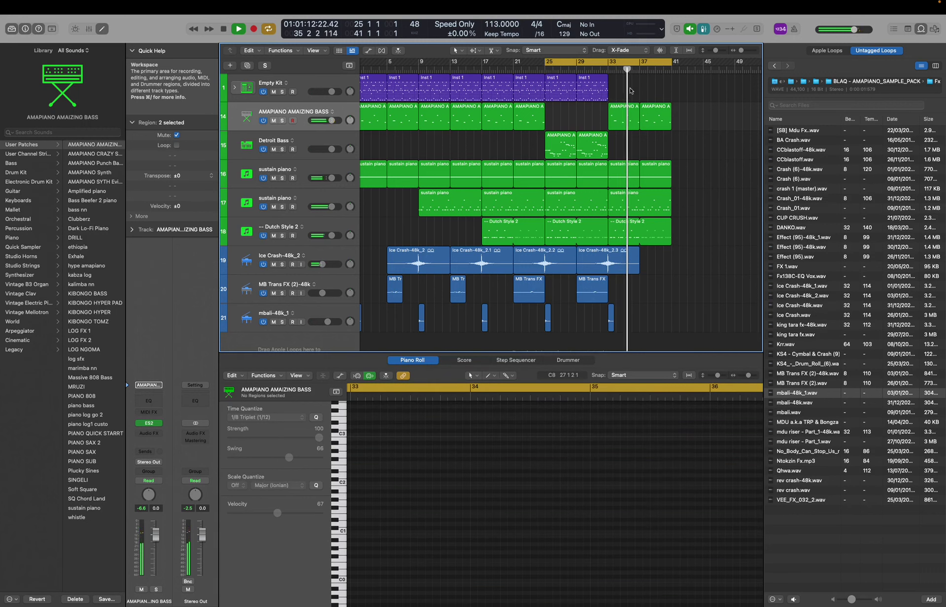
{"action": "left_click_drag", "start_coordinate": [682, 119], "coordinate": [623, 238]}
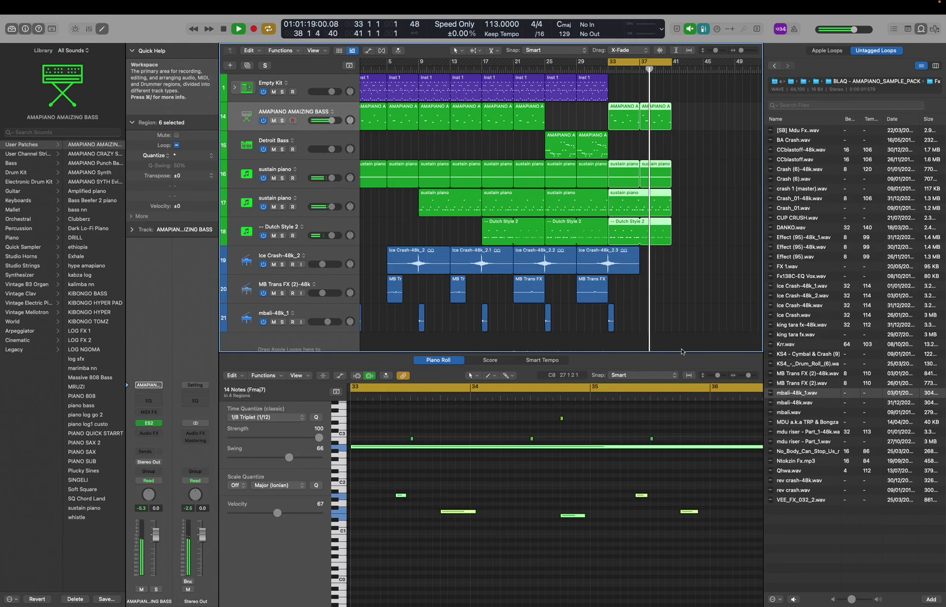
{"action": "double_click", "coordinate": [682, 355]}
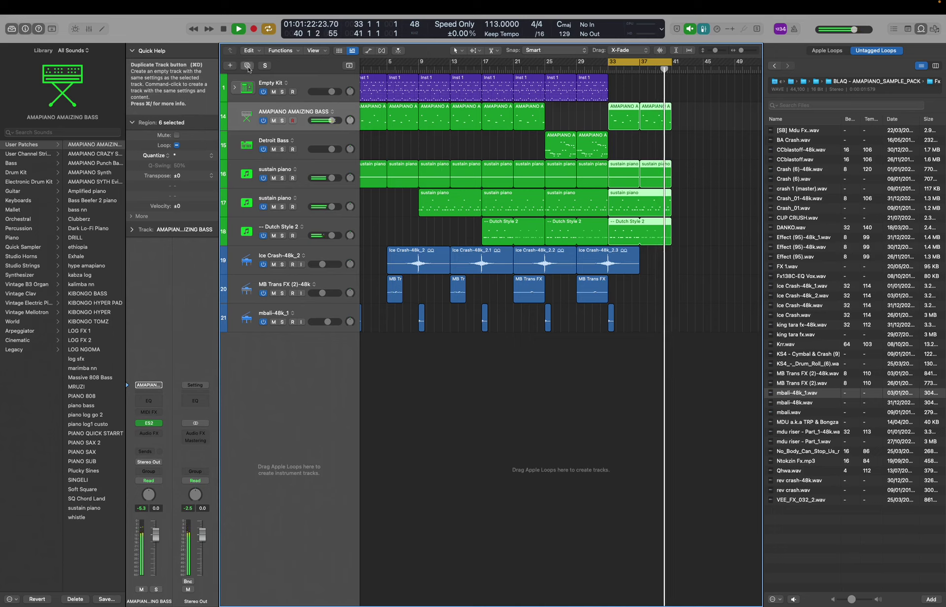
Duplicate the bass track as an empty track and load the AMAPIANO SYTH Evil Tongues patch.
{"action": "key", "text": "super+d"}
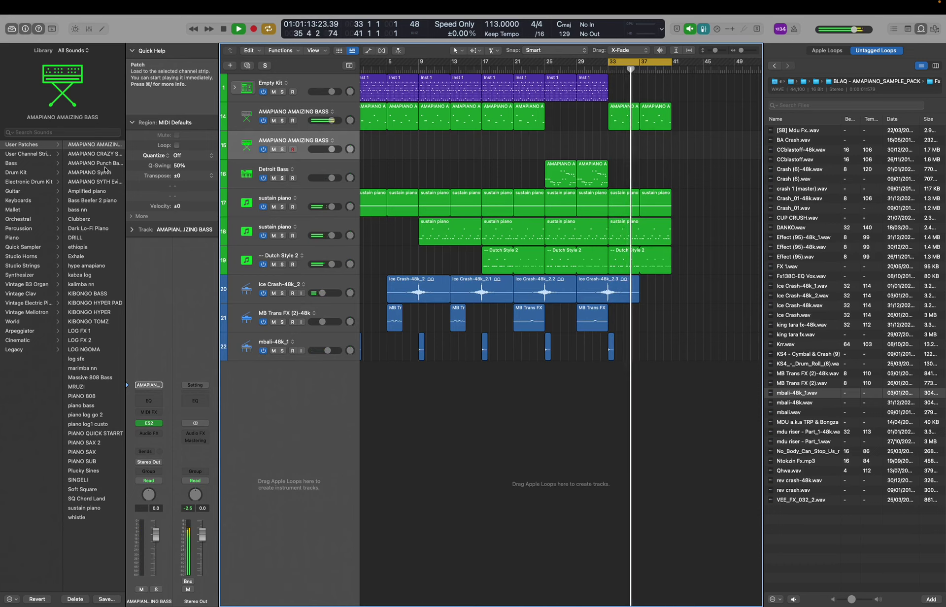
{"action": "left_click_drag", "start_coordinate": [125, 156], "coordinate": [172, 160]}
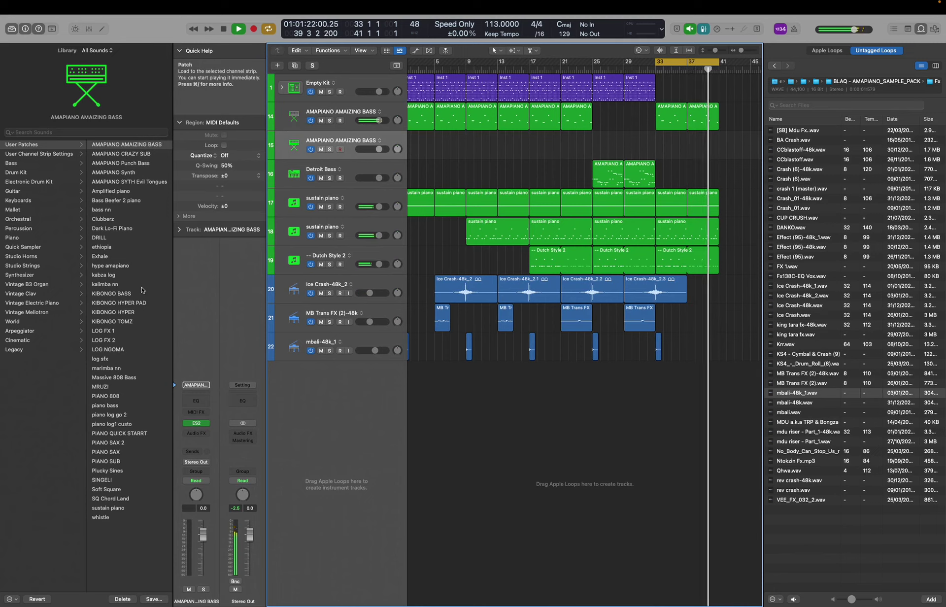
{"action": "left_click", "coordinate": [128, 184]}
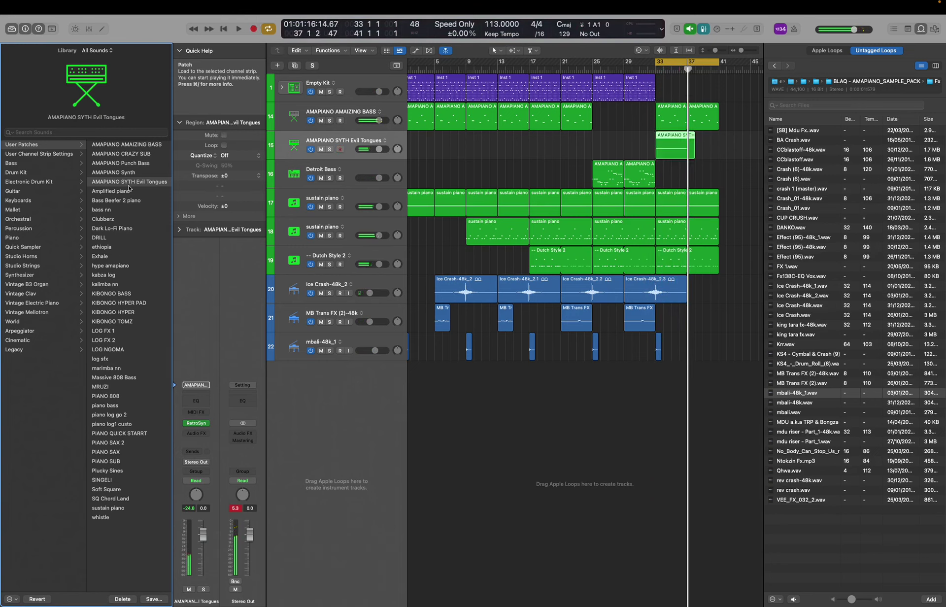
Shorten the synth region from its end and check it in the note editor.
{"action": "key", "text": "p"}
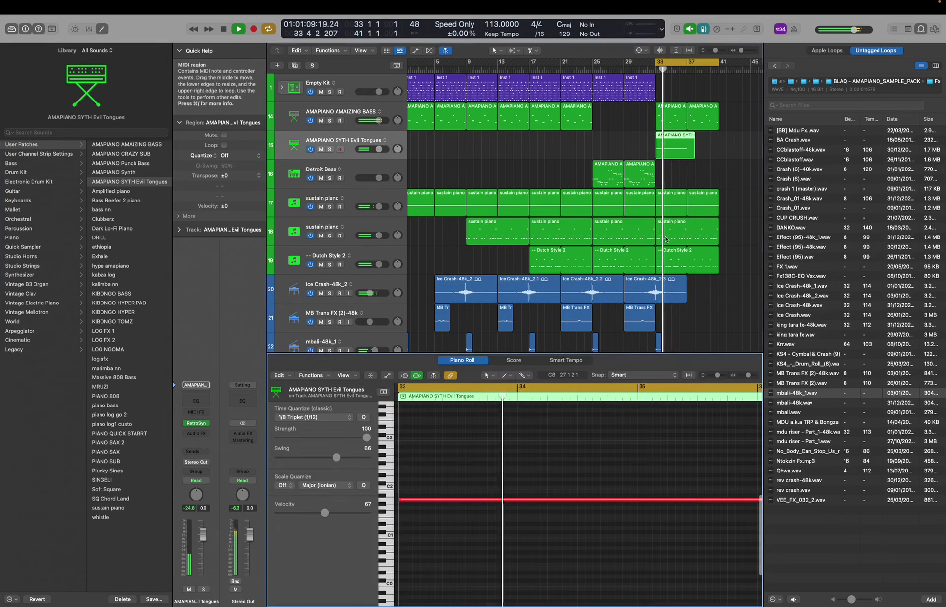
{"action": "key", "text": "p"}
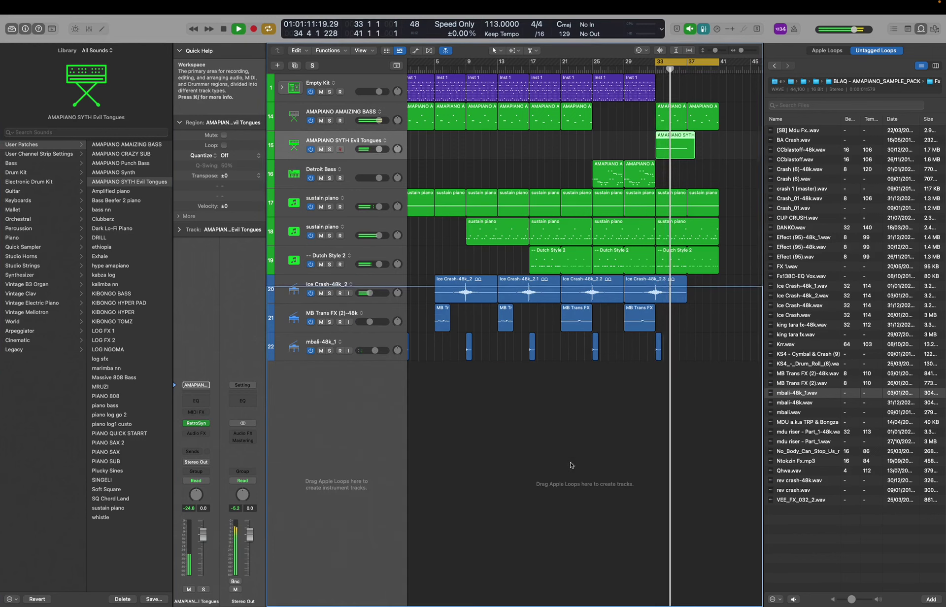
{"action": "mouse_move", "coordinate": [695, 149]}
{"action": "left_mouse_down"}
{"action": "mouse_move", "coordinate": [677, 153]}
{"action": "mouse_move", "coordinate": [709, 150]}
{"action": "left_mouse_up"}
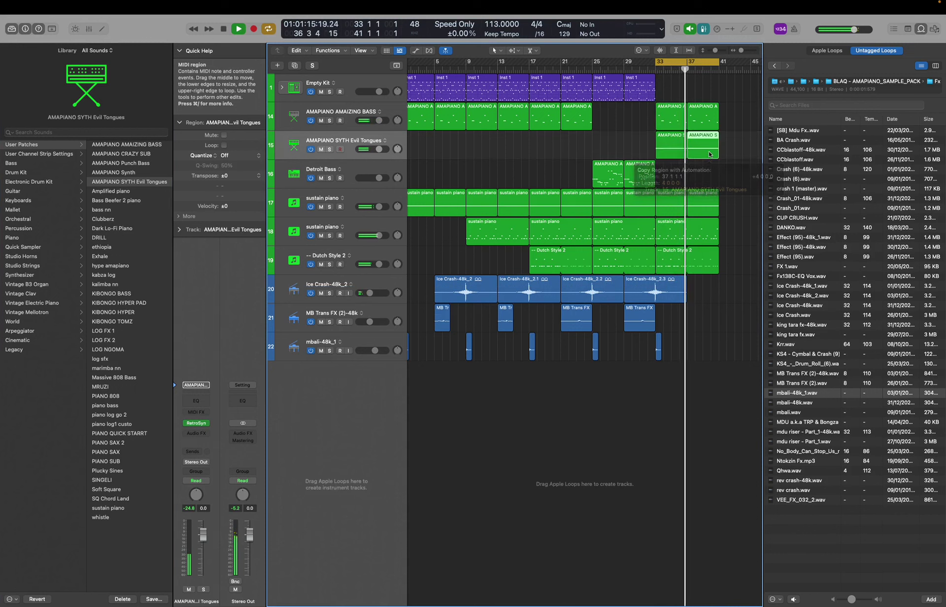
{"action": "key", "text": "p"}
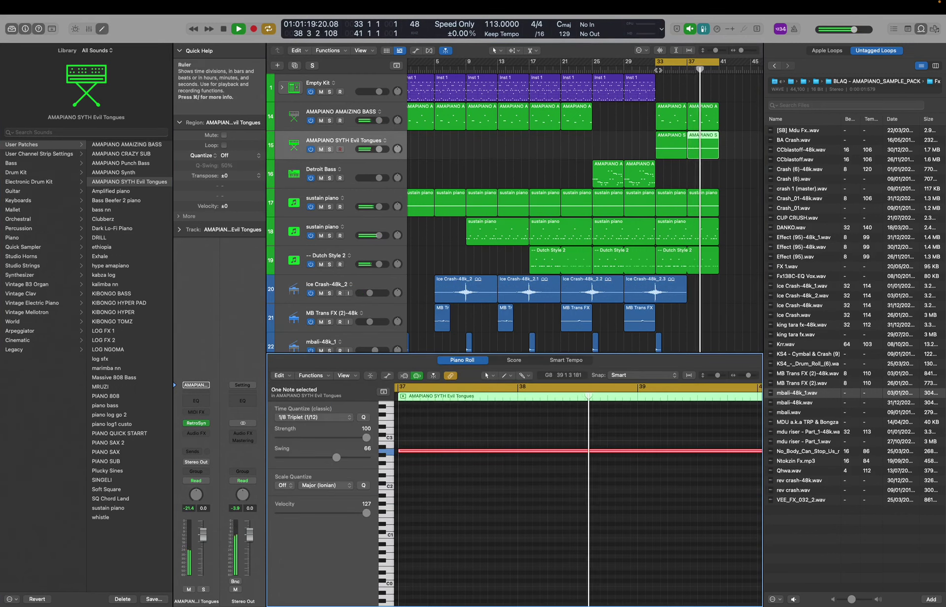
Copy the last Ice Crash and mbali regions to bar 37.
{"action": "left_click", "coordinate": [657, 69]}
{"action": "scroll", "coordinate": [682, 123], "scroll_direction": "right", "scroll_amount": 4}
{"action": "key", "text": "super+Up"}
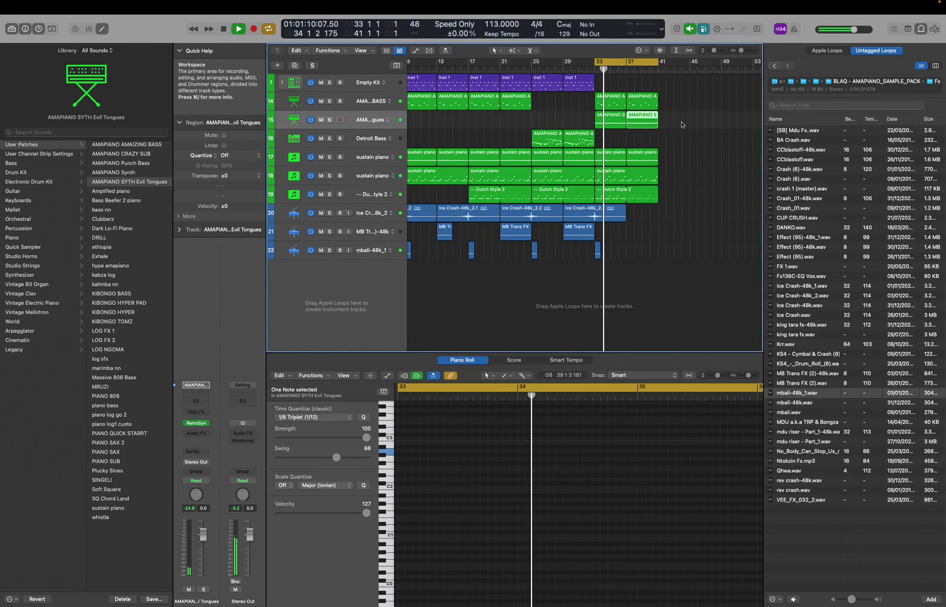
{"action": "left_click_drag", "start_coordinate": [645, 217], "coordinate": [669, 220]}
Hide the lower editor so the arrangement with effects at bar 37 shows full height.
{"action": "scroll", "coordinate": [669, 220], "scroll_direction": "up", "scroll_amount": 3}
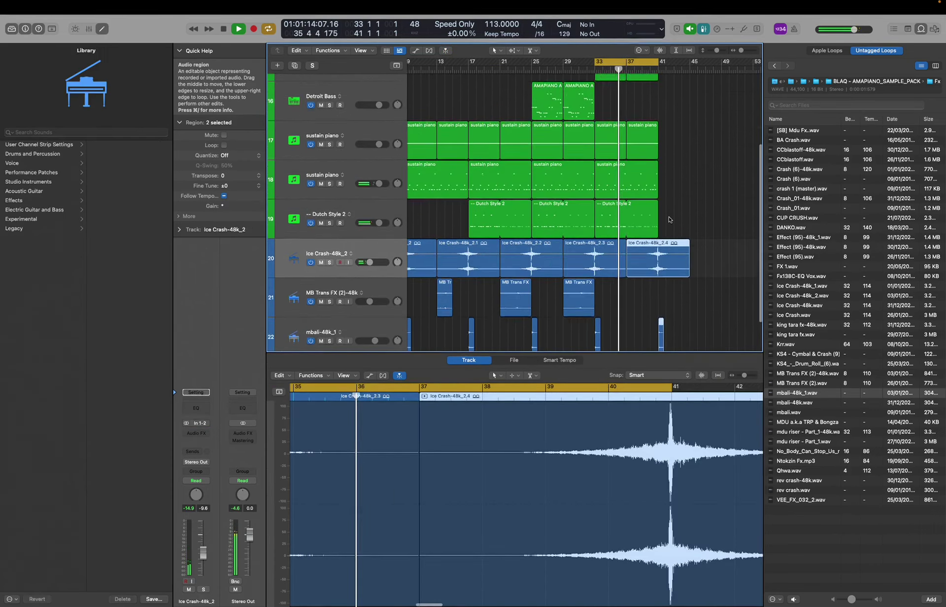
{"action": "scroll", "coordinate": [668, 220], "scroll_direction": "up", "scroll_amount": 4}
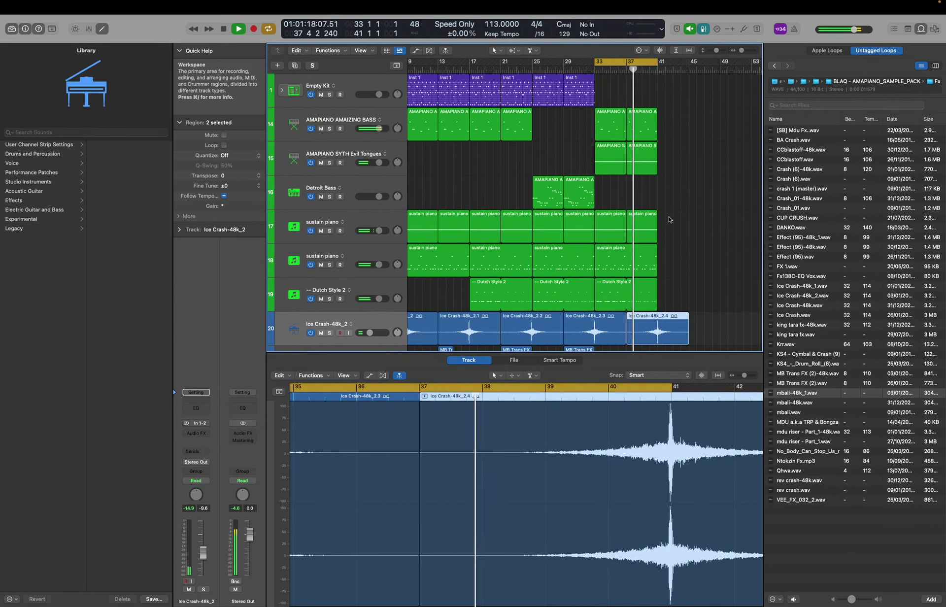
{"action": "scroll", "coordinate": [669, 219], "scroll_direction": "down", "scroll_amount": 3}
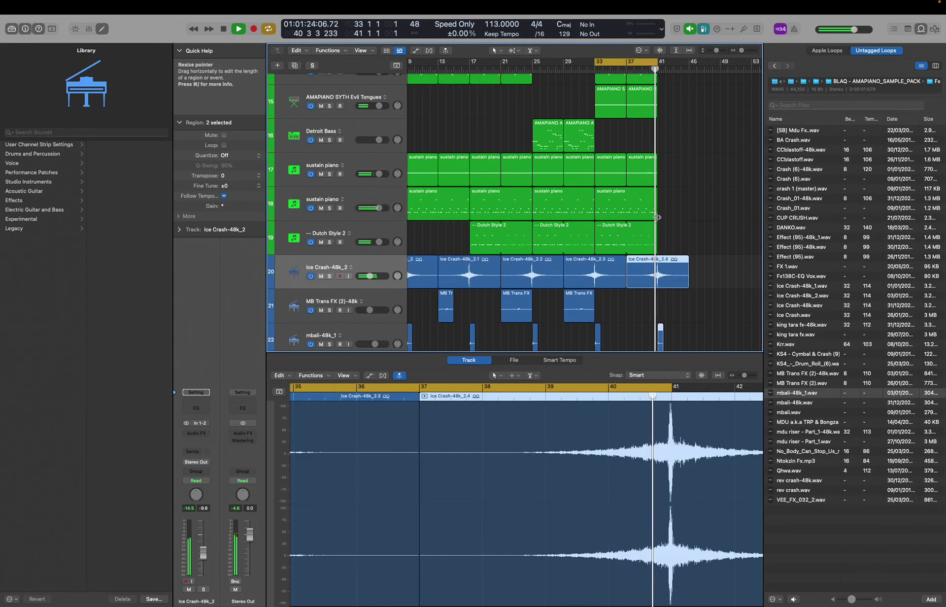
{"action": "scroll", "coordinate": [657, 216], "scroll_direction": "up", "scroll_amount": 2}
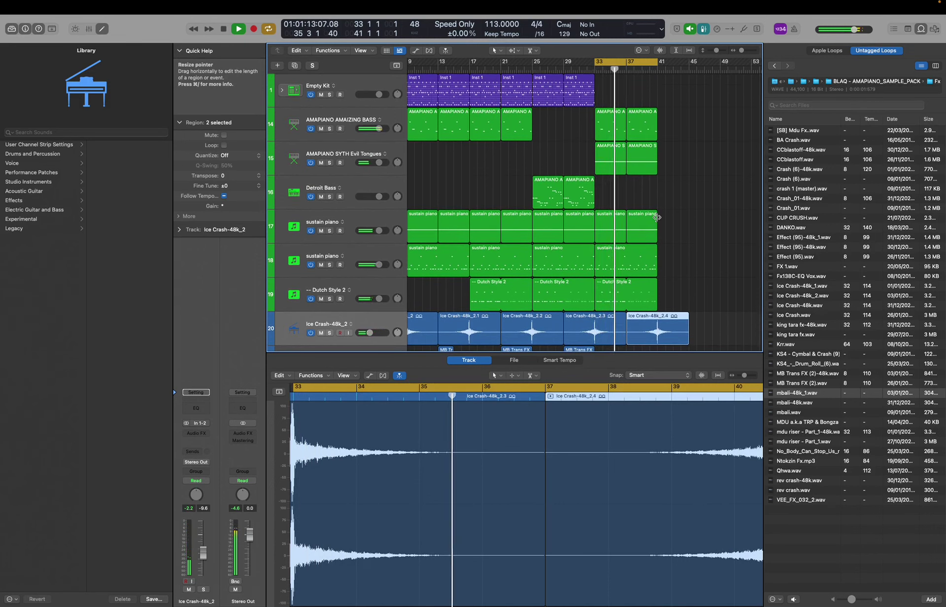
{"action": "scroll", "coordinate": [656, 217], "scroll_direction": "down", "scroll_amount": 2}
{"action": "scroll", "coordinate": [656, 217], "scroll_direction": "up", "scroll_amount": 2}
{"action": "scroll", "coordinate": [657, 217], "scroll_direction": "down", "scroll_amount": 2}
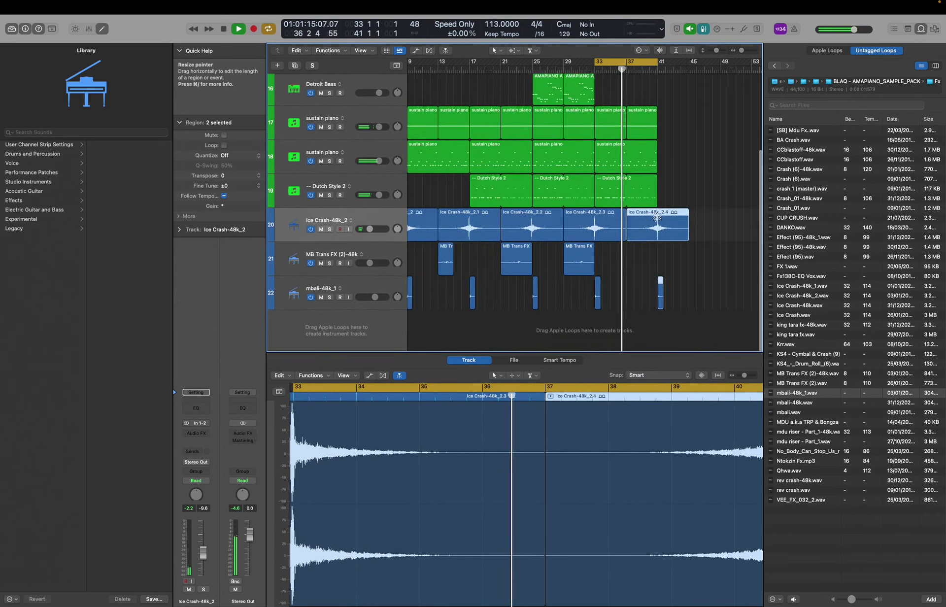
{"action": "scroll", "coordinate": [657, 217], "scroll_direction": "down", "scroll_amount": 3}
{"action": "key", "text": "x"}
{"action": "key", "text": "x"}
{"action": "scroll", "coordinate": [657, 219], "scroll_direction": "up", "scroll_amount": 1}
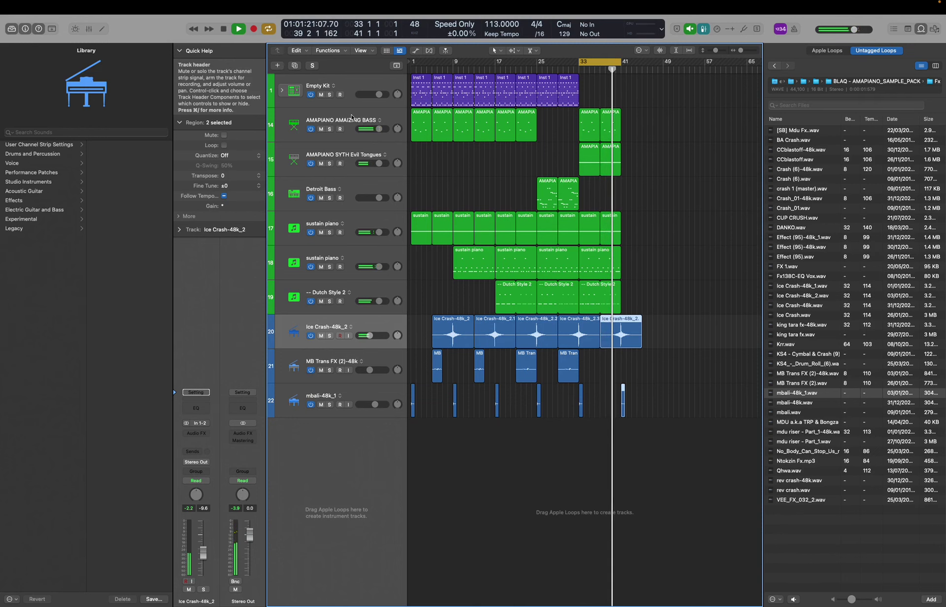
Duplicate the AMAPIANO AMAIZING BASS track, try the PIANO QUICK STARRT patch, then undo it.
{"action": "left_click", "coordinate": [351, 118]}
{"action": "left_click", "coordinate": [294, 68]}
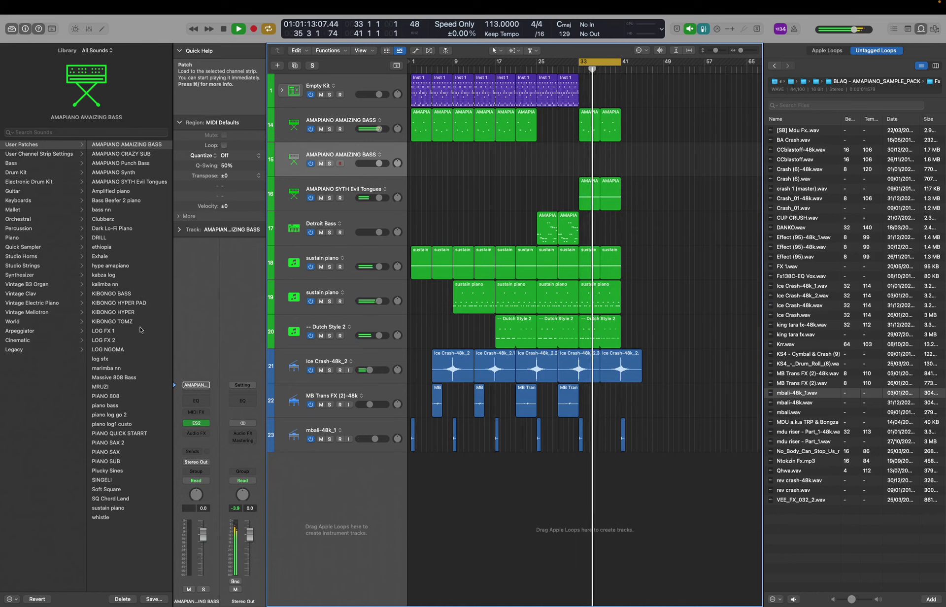
{"action": "left_click", "coordinate": [119, 433]}
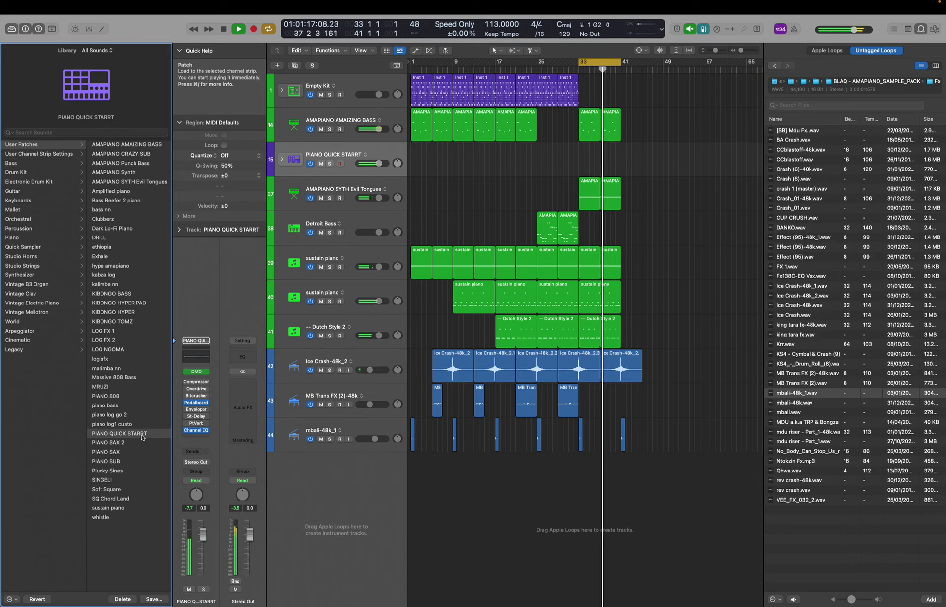
{"action": "key", "text": "super+z"}
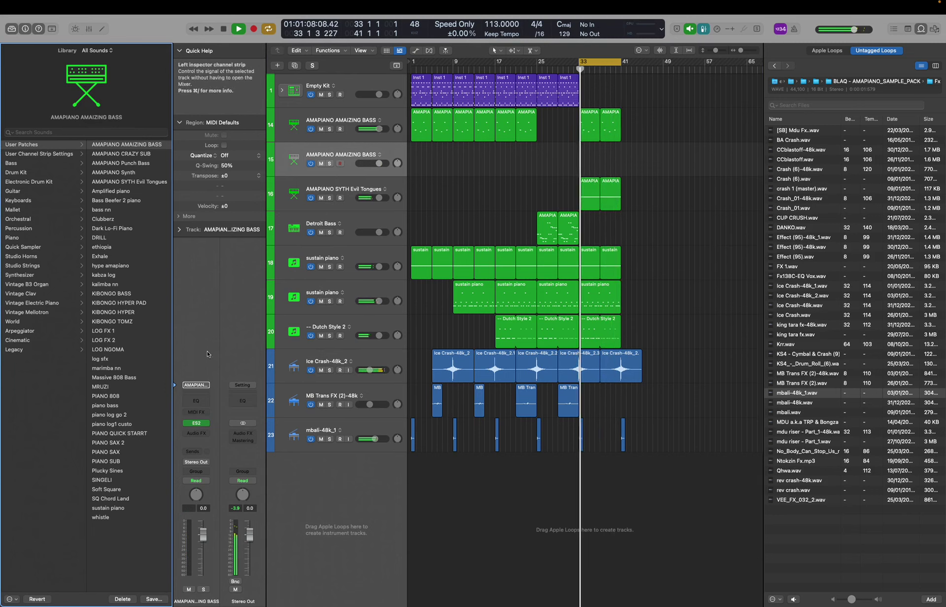
Reset the channel strip and load Vintage Electric Piano in stereo as the instrument.
{"action": "left_click", "coordinate": [195, 385]}
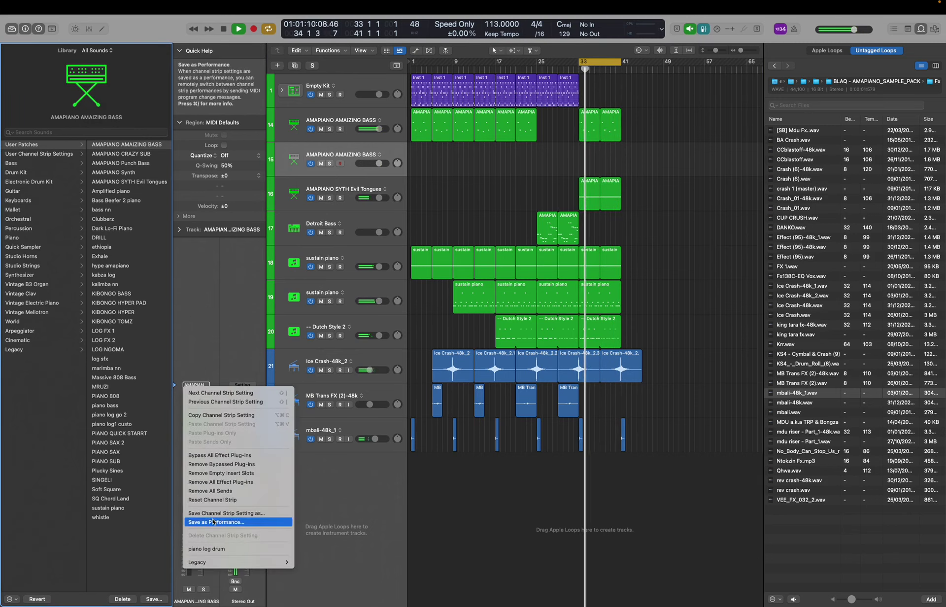
{"action": "left_click", "coordinate": [210, 500]}
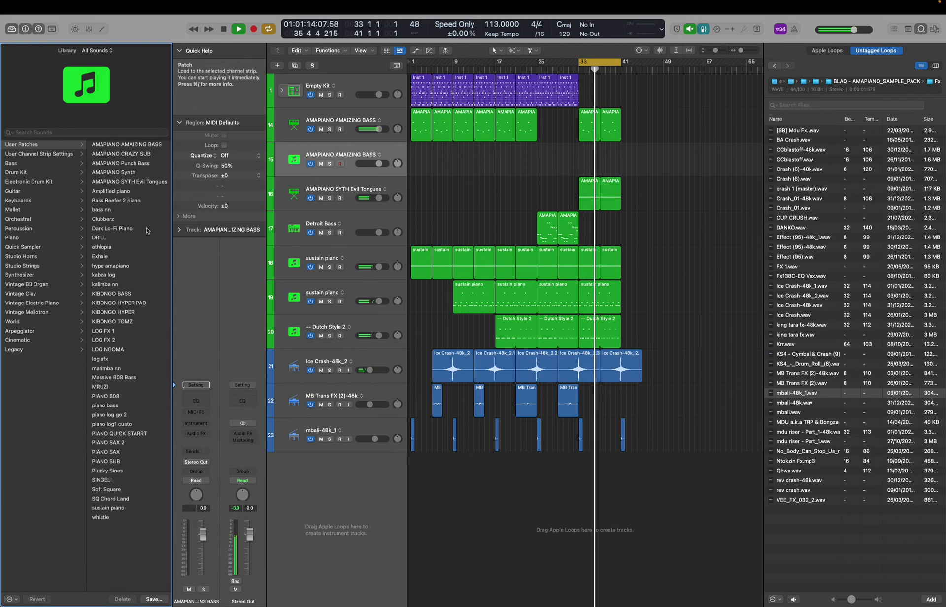
{"action": "left_click", "coordinate": [196, 423]}
{"action": "mouse_move", "coordinate": [206, 427]}
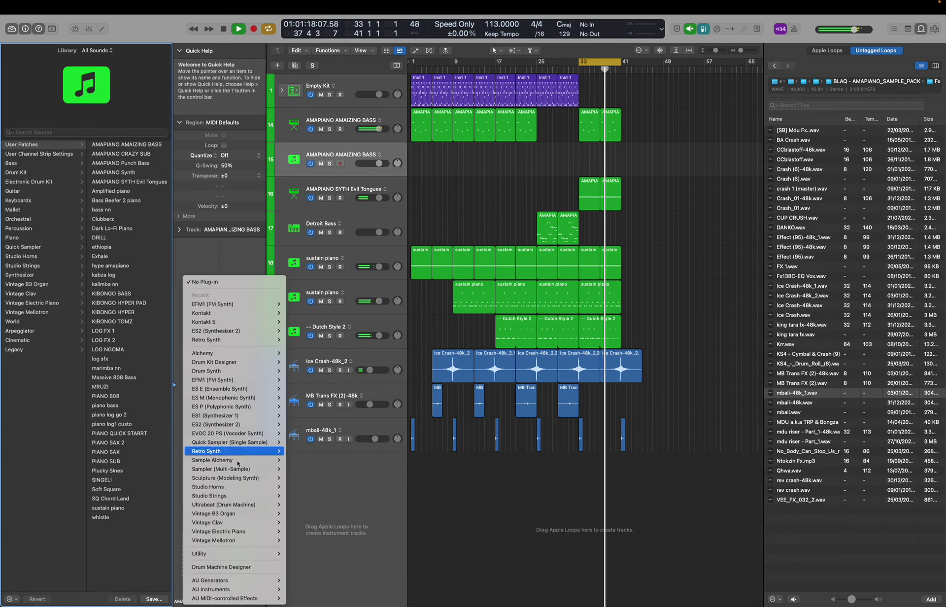
{"action": "mouse_move", "coordinate": [270, 534]}
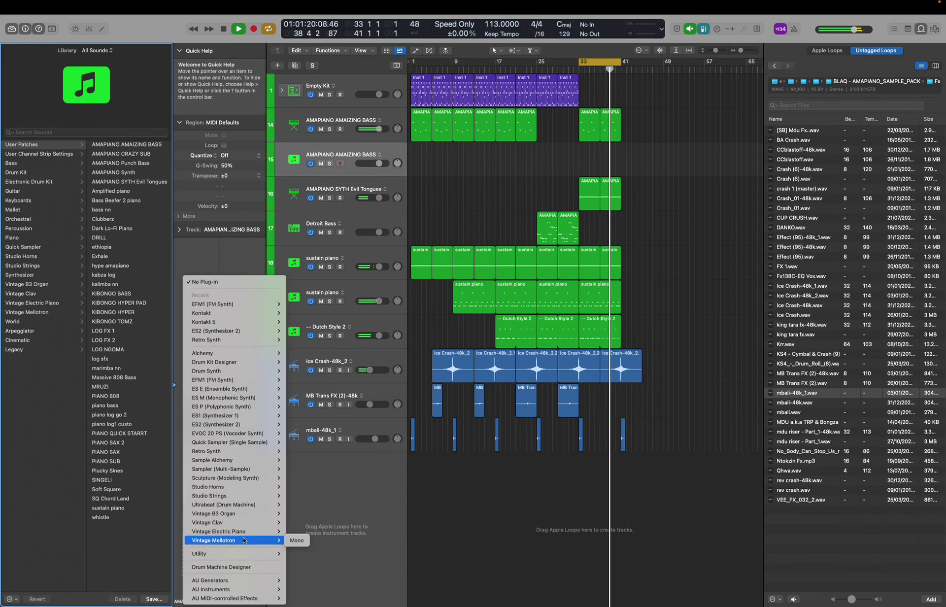
{"action": "left_click", "coordinate": [297, 531]}
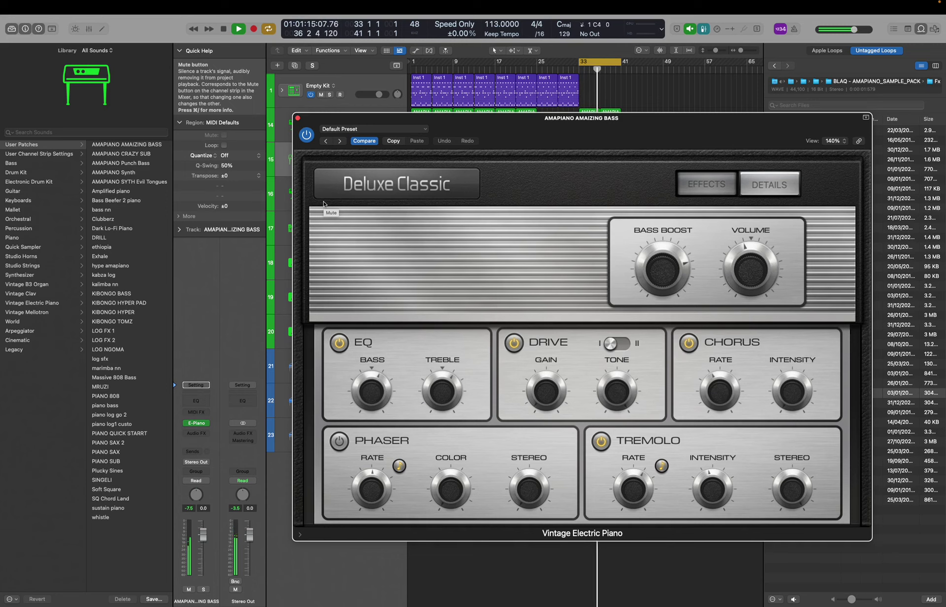
Raise the Vintage Electric Piano volume to 2.0 dB, audition from bar 33, and record a short part there.
{"action": "left_click_drag", "start_coordinate": [755, 265], "coordinate": [755, 261]}
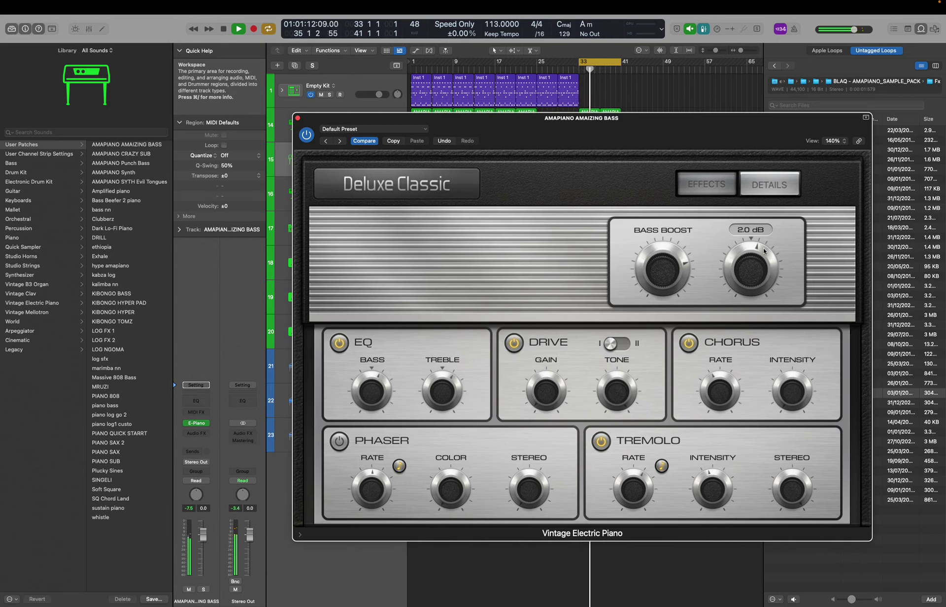
{"action": "key", "text": "space"}
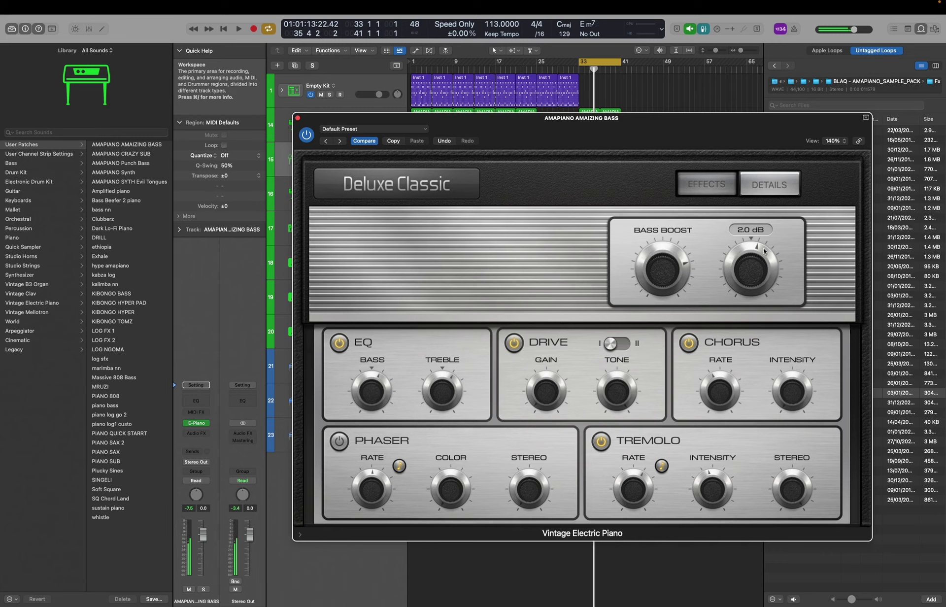
{"action": "key", "text": "space"}
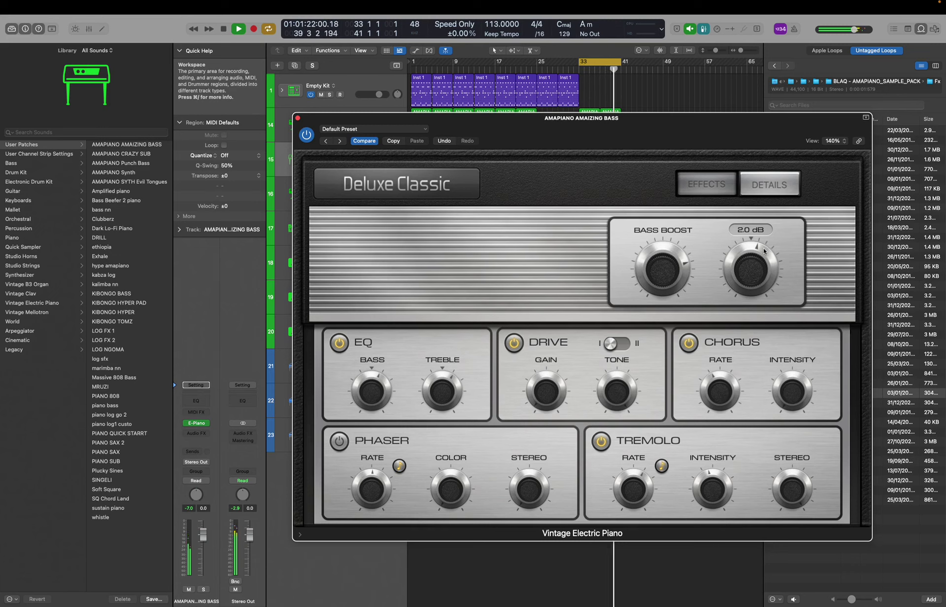
{"action": "key", "text": "space"}
{"action": "key", "text": "r"}
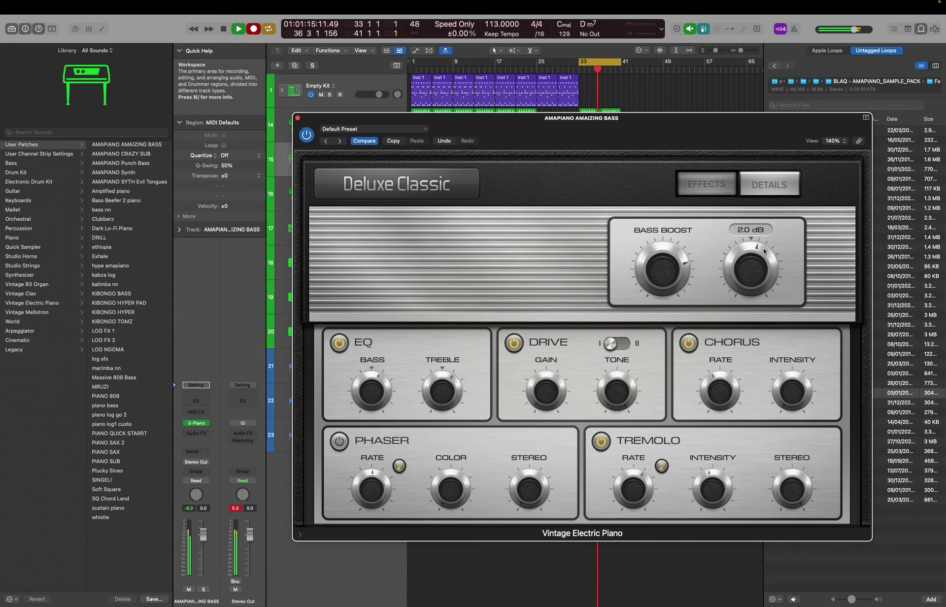
{"action": "key", "text": "space"}
{"action": "key", "text": "space"}
Quantize the recorded electric piano notes to 1/16 Note.
{"action": "left_click", "coordinate": [298, 118]}
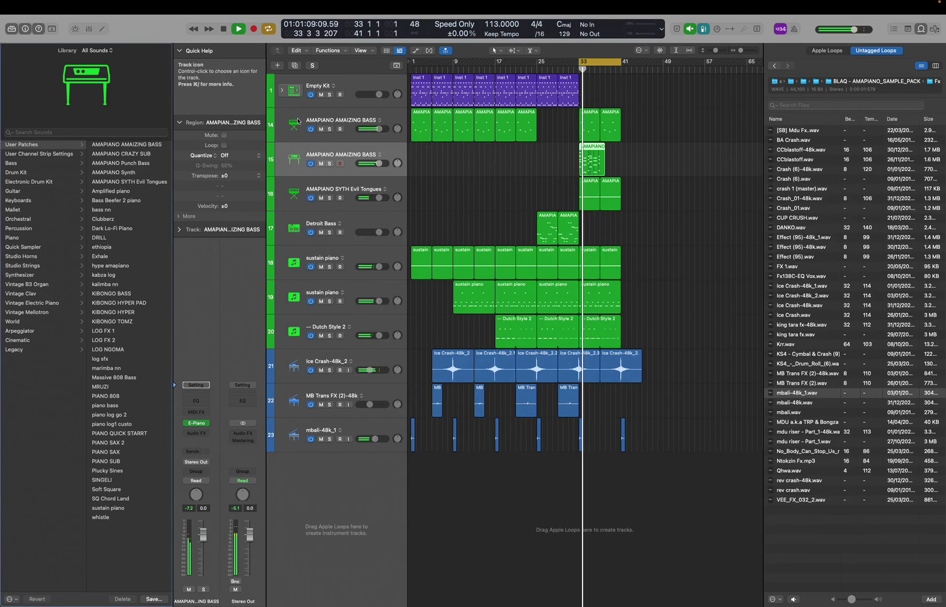
{"action": "left_click", "coordinate": [593, 160]}
{"action": "double_click", "coordinate": [592, 159]}
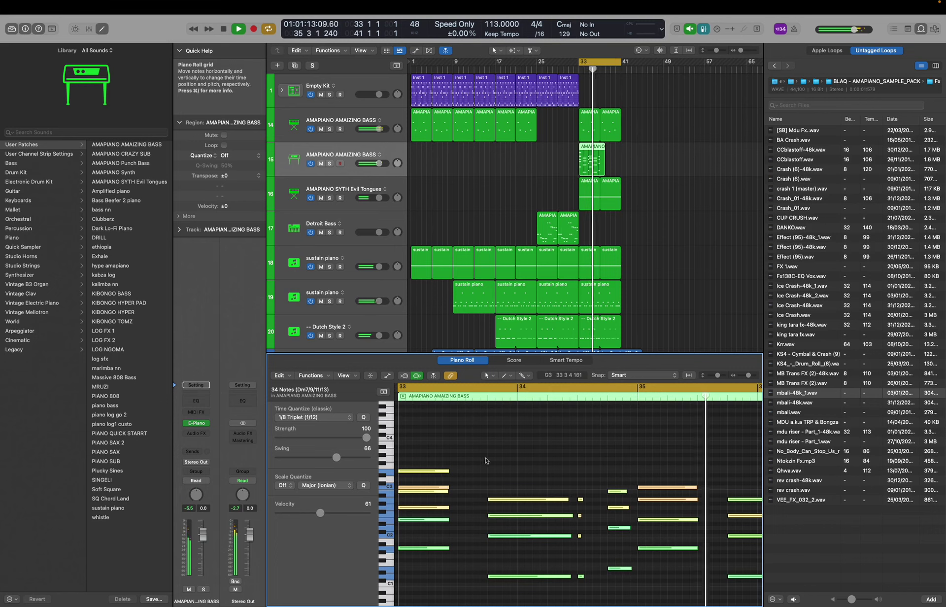
{"action": "left_click", "coordinate": [343, 418]}
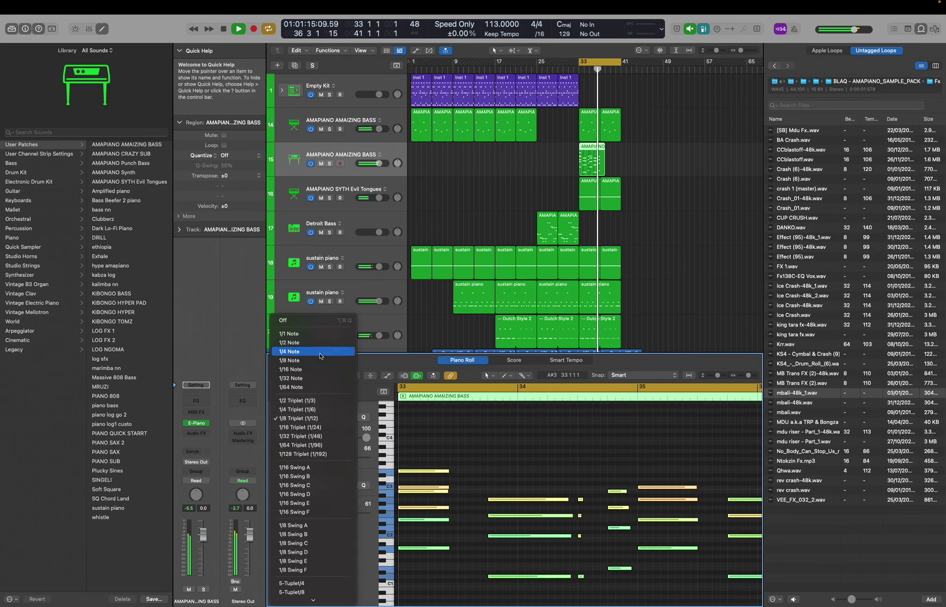
{"action": "left_click", "coordinate": [314, 370]}
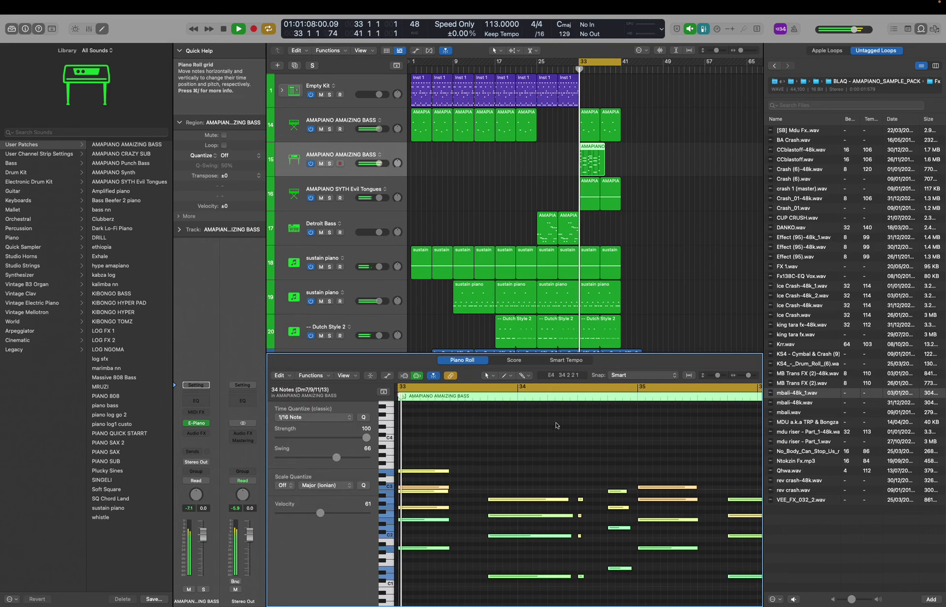
{"action": "key", "text": "e"}
Shorten the piano region by one bar and repeat it right after itself.
{"action": "left_click_drag", "start_coordinate": [605, 170], "coordinate": [574, 165]}
{"action": "left_click", "coordinate": [604, 161]}
{"action": "key", "text": "super+r"}
Copy the bar 25–33 drum, bass and piano regions to start at bar 41.
{"action": "scroll", "coordinate": [642, 151], "scroll_direction": "down", "scroll_amount": 5}
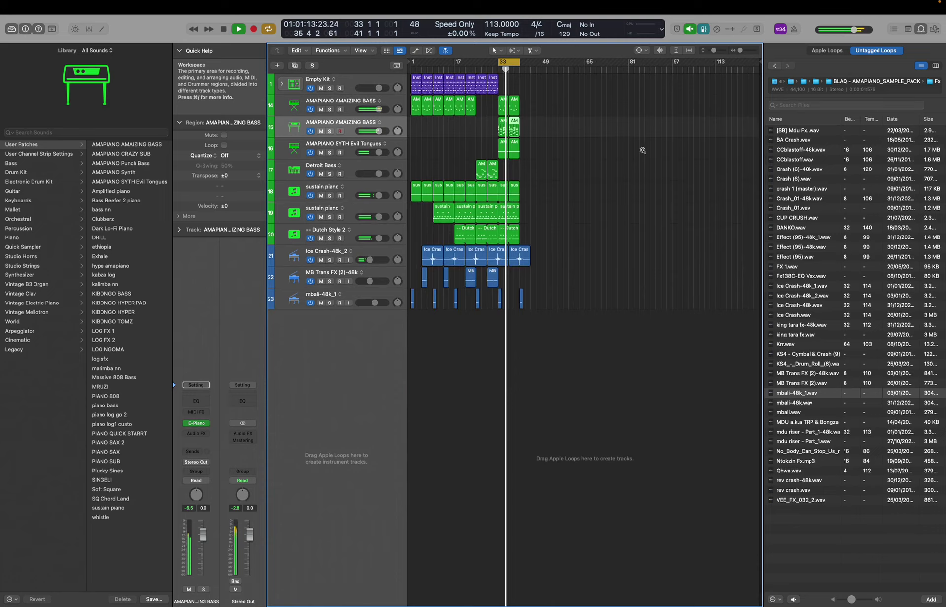
{"action": "scroll", "coordinate": [642, 151], "scroll_direction": "up", "scroll_amount": 5}
{"action": "scroll", "coordinate": [642, 152], "scroll_direction": "left", "scroll_amount": 1}
{"action": "scroll", "coordinate": [631, 148], "scroll_direction": "down", "scroll_amount": 3}
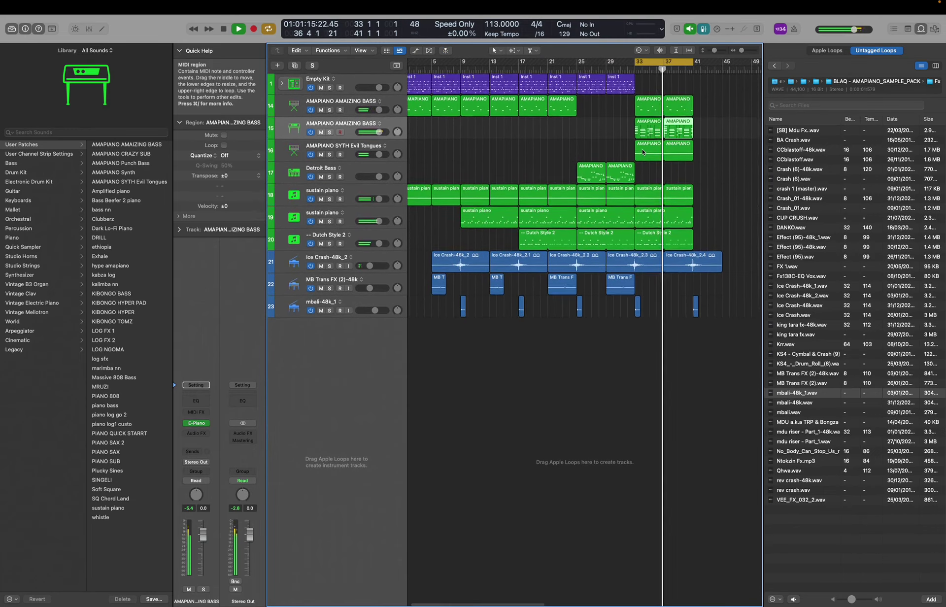
{"action": "left_click_drag", "start_coordinate": [623, 152], "coordinate": [591, 242]}
{"action": "left_click_drag", "start_coordinate": [621, 112], "coordinate": [707, 86]}
Set the cycle to bars 41–49 and repeat the AMAPIANO AMAIZING BASS regions into it.
{"action": "key", "text": "super+Left"}
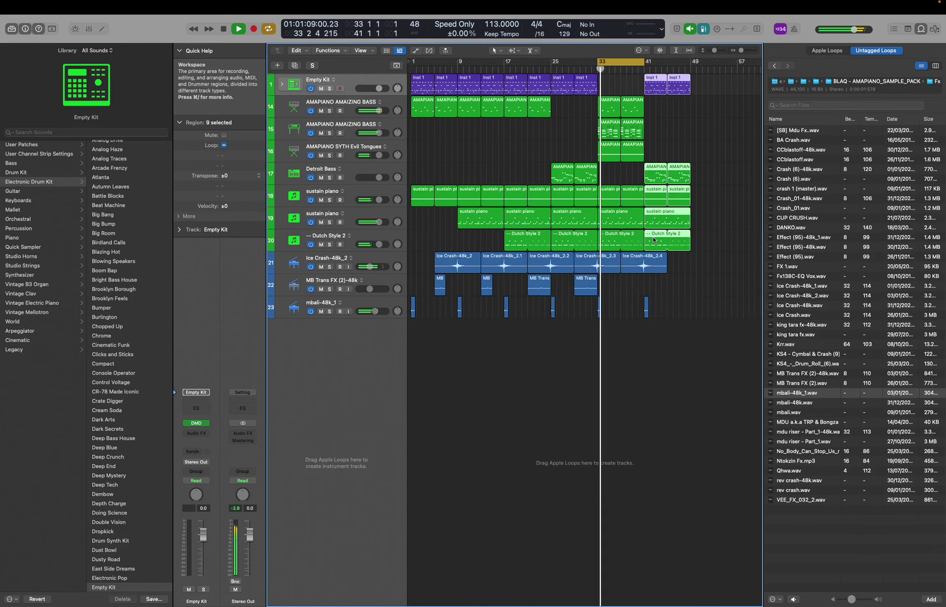
{"action": "key", "text": "super+u"}
{"action": "left_click_drag", "start_coordinate": [673, 133], "coordinate": [610, 131]}
{"action": "left_click_drag", "start_coordinate": [672, 107], "coordinate": [608, 112]}
{"action": "key", "text": "super+r"}
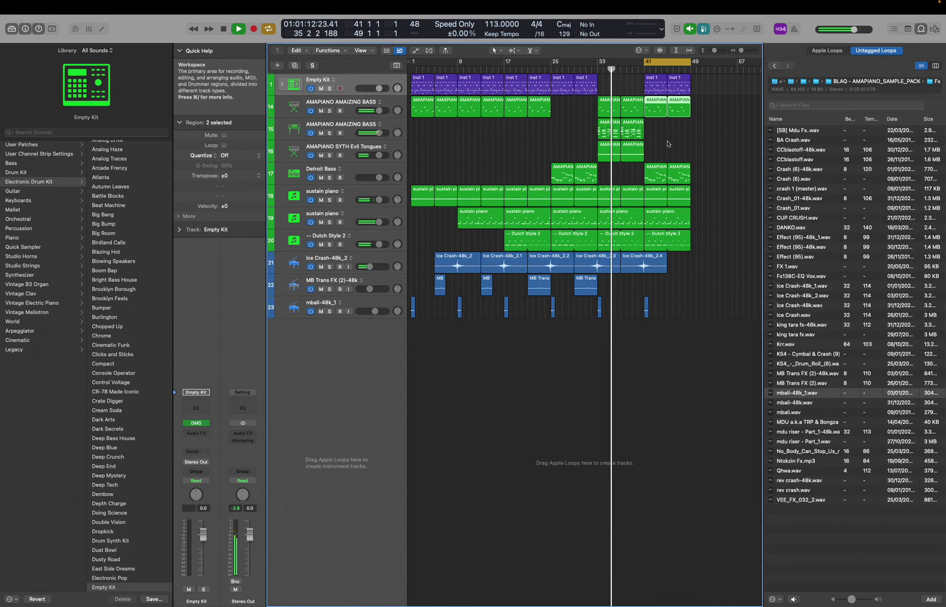
Extend the MB Trans FX hits to bar 41.
{"action": "key", "text": "super+Down"}
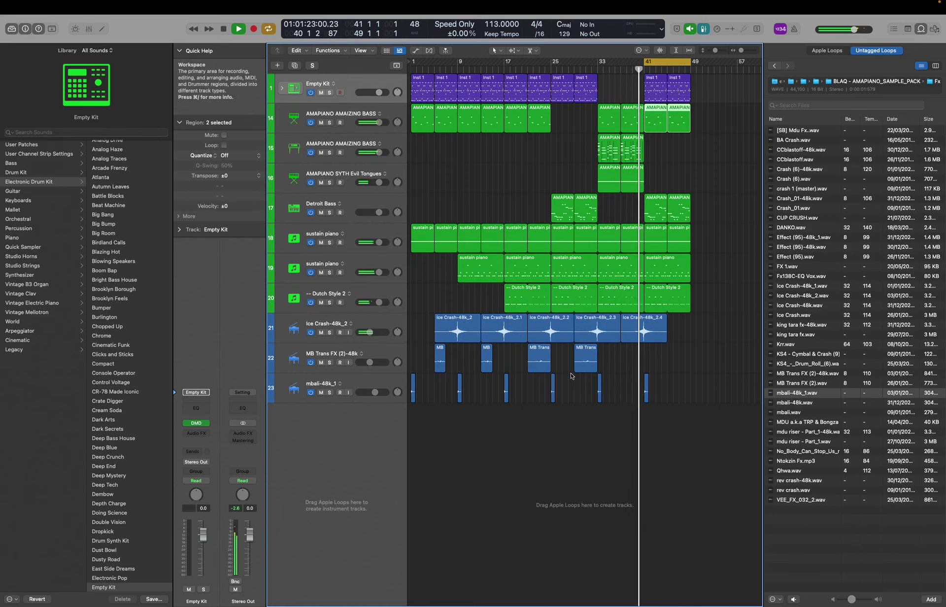
{"action": "left_click_drag", "start_coordinate": [581, 366], "coordinate": [634, 366]}
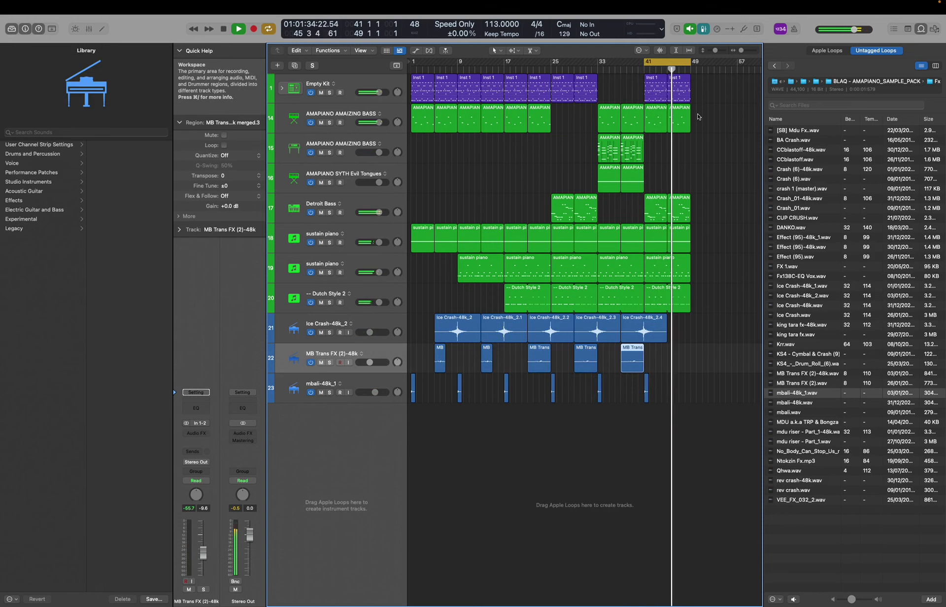
{"action": "scroll", "coordinate": [679, 198], "scroll_direction": "up", "scroll_amount": 1}
{"action": "scroll", "coordinate": [679, 197], "scroll_direction": "left", "scroll_amount": 1}
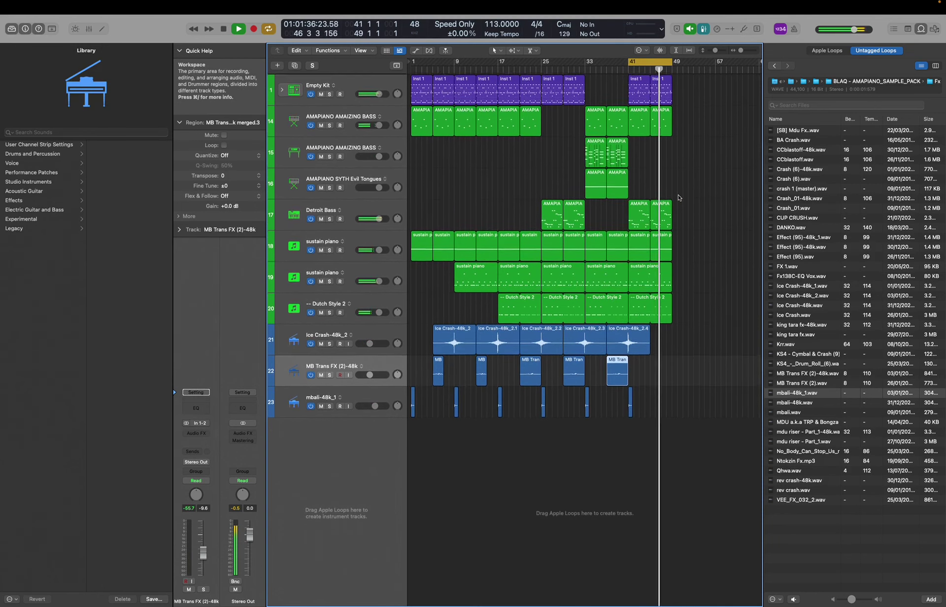
{"action": "scroll", "coordinate": [679, 198], "scroll_direction": "down", "scroll_amount": 3}
Review all regions through bar 49, then stop playback.
{"action": "key", "text": "super+Right"}
{"action": "key", "text": "super+Down"}
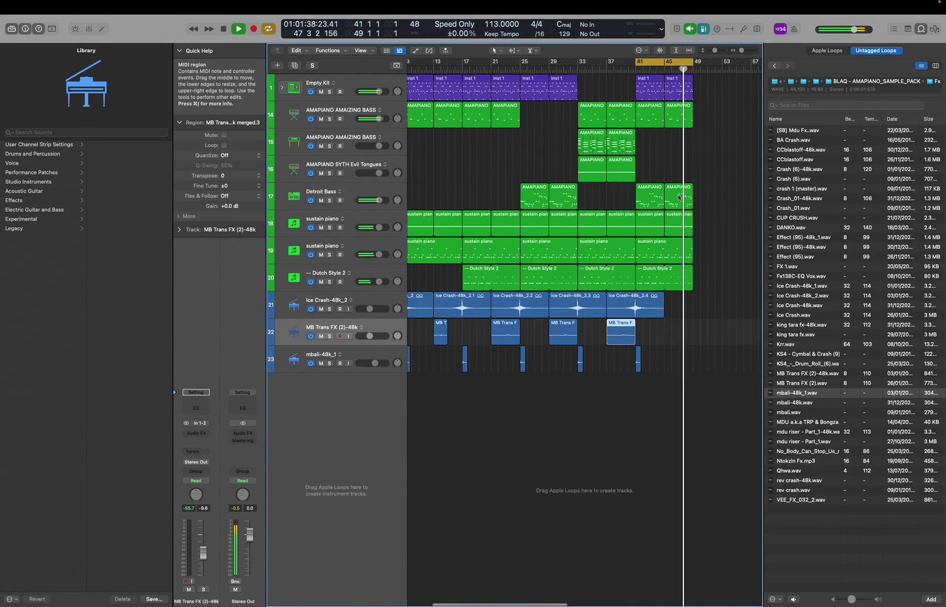
{"action": "scroll", "coordinate": [690, 320], "scroll_direction": "down", "scroll_amount": 5}
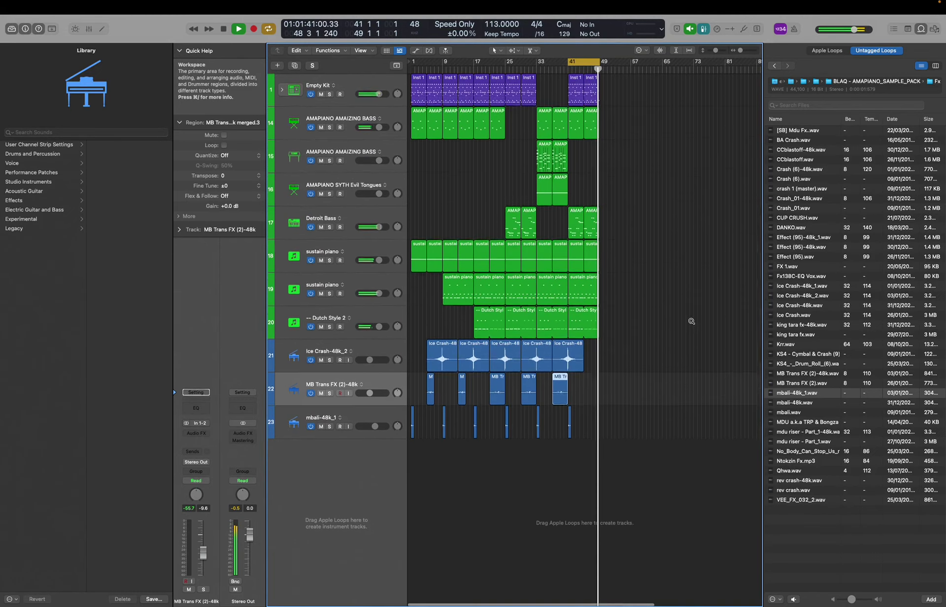
{"action": "left_click_drag", "start_coordinate": [637, 87], "coordinate": [374, 433]}
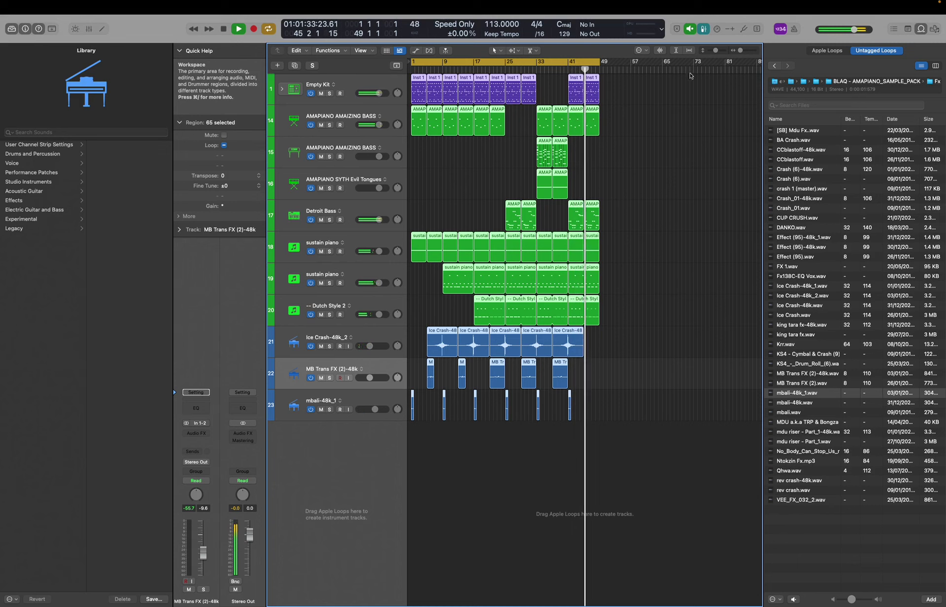
{"action": "left_click", "coordinate": [667, 199]}
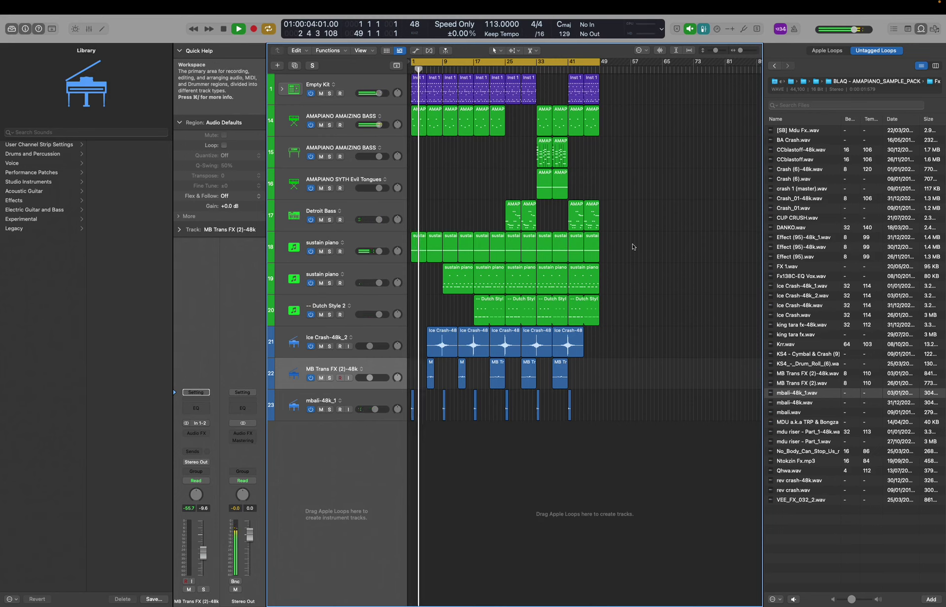
{"action": "key", "text": "space"}
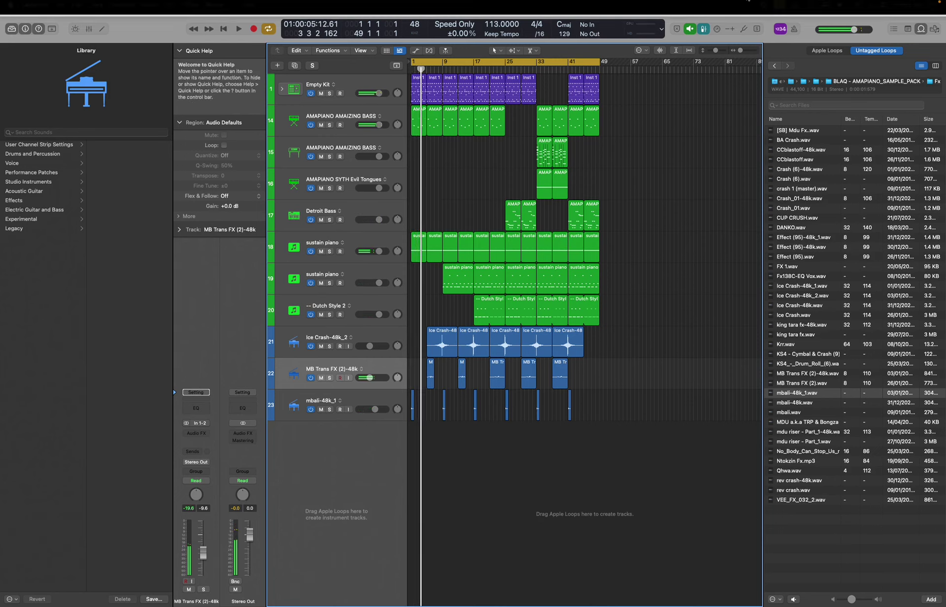